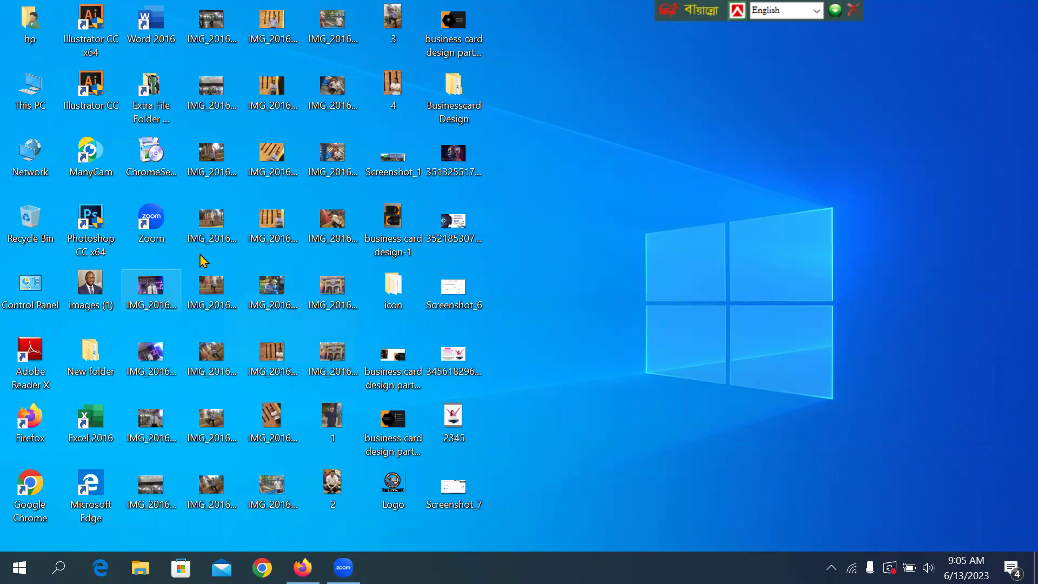
Launch Adobe Illustrator, allow it to make changes to the device, and start a new document
double_click(91, 90)
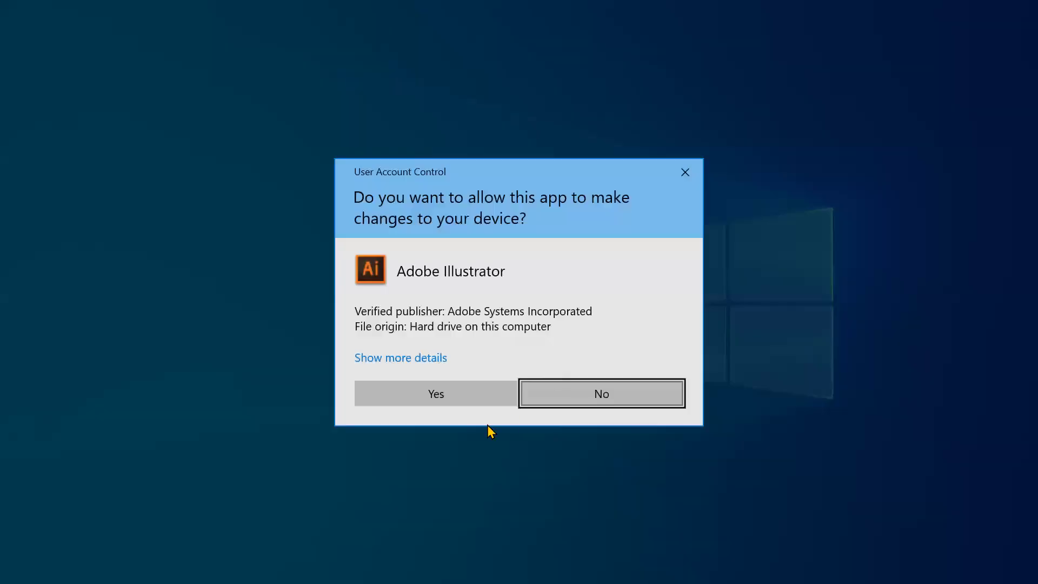
left_click(430, 398)
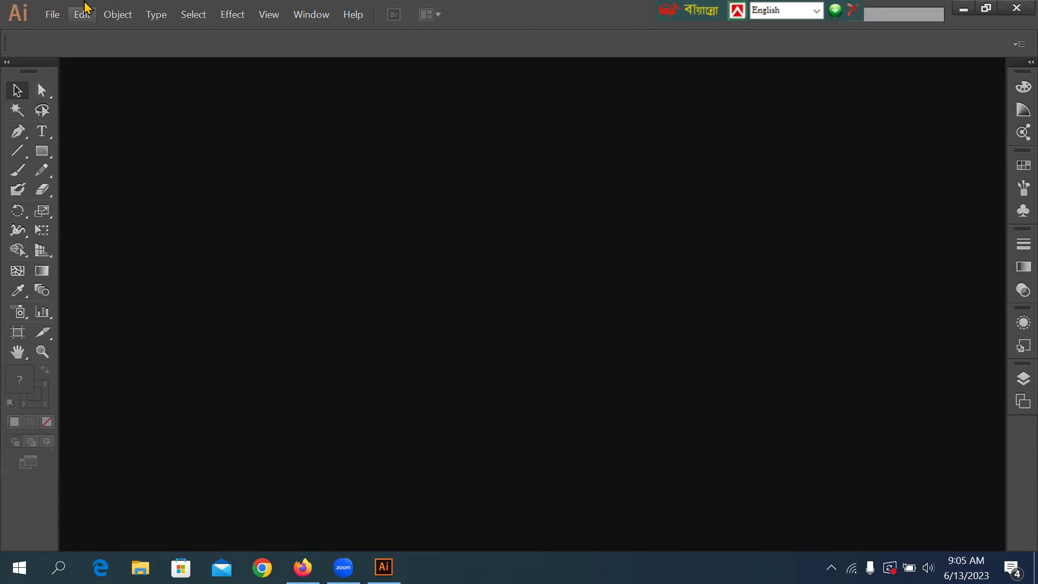
left_click(51, 17)
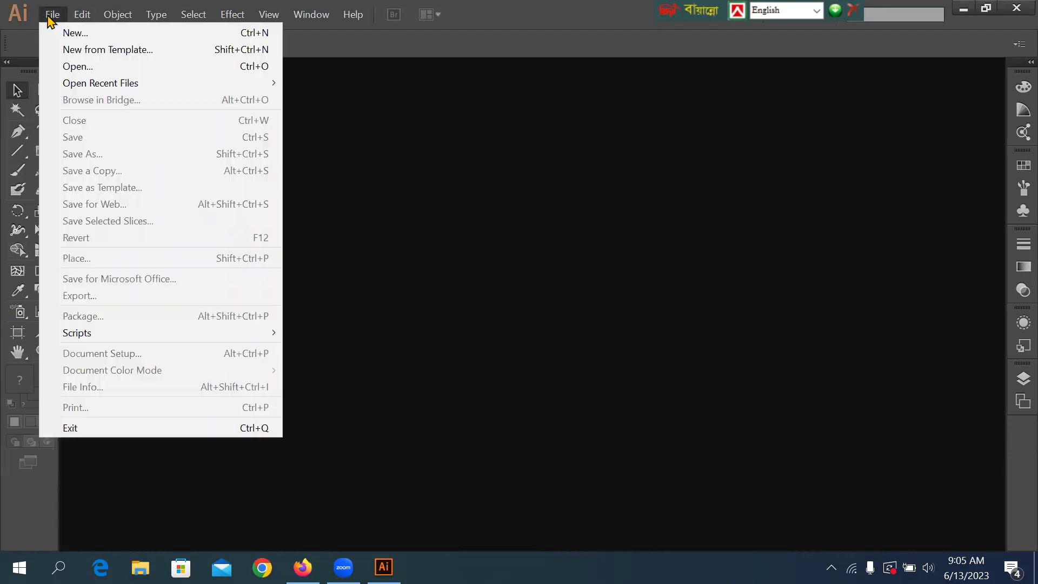
left_click(75, 34)
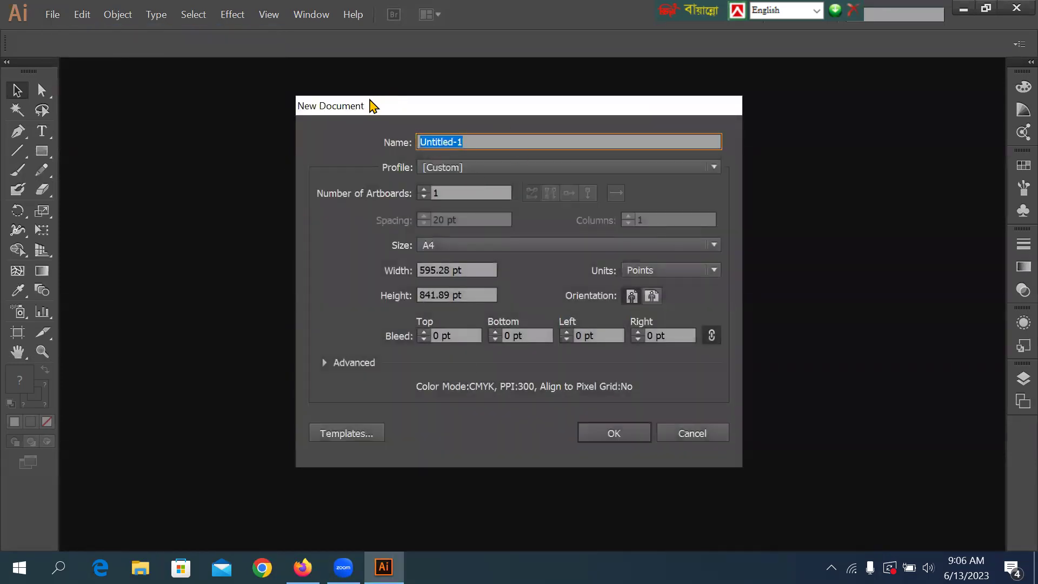
left_click_drag(373, 105, 377, 125)
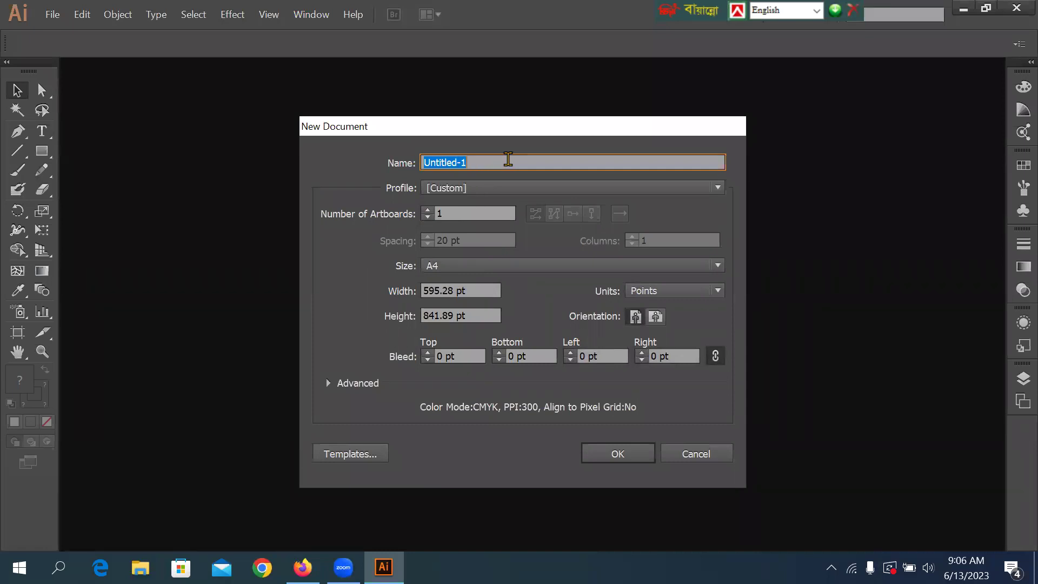
Name the new document Businesscard and set the number of artboards to 2
type("Businesscard")
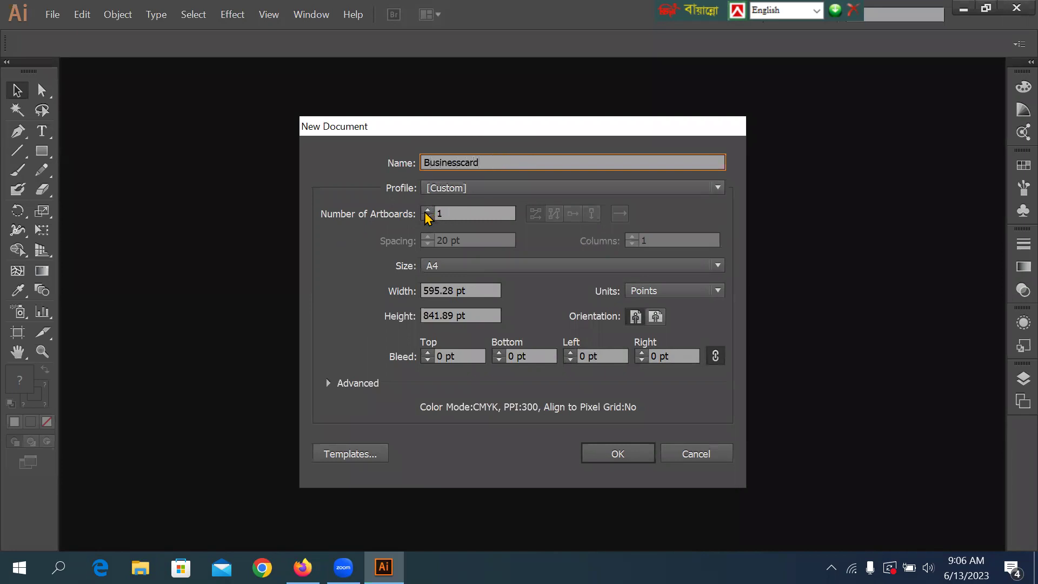
left_click(427, 211)
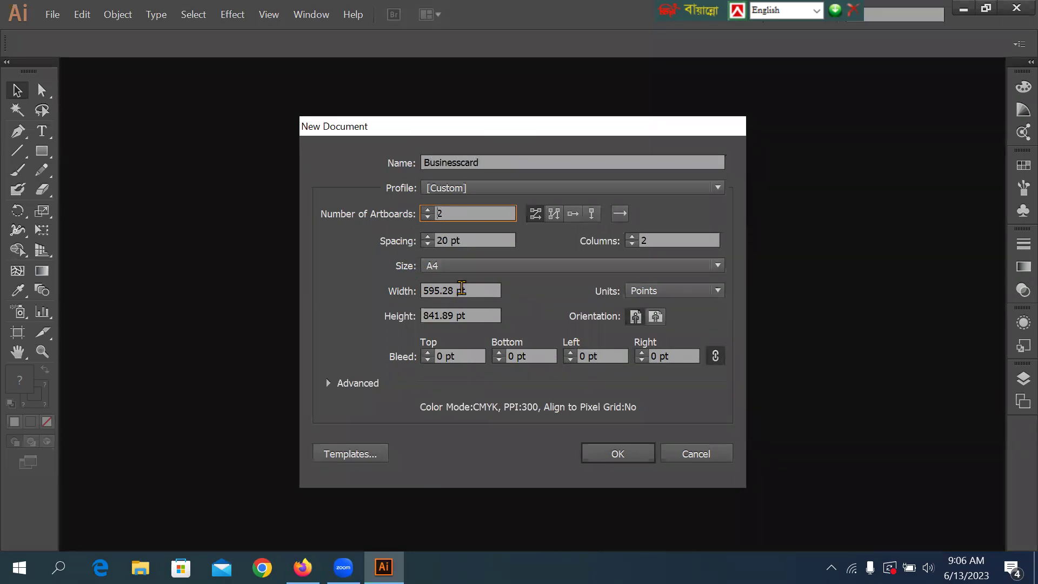
left_click(473, 266)
left_click(472, 265)
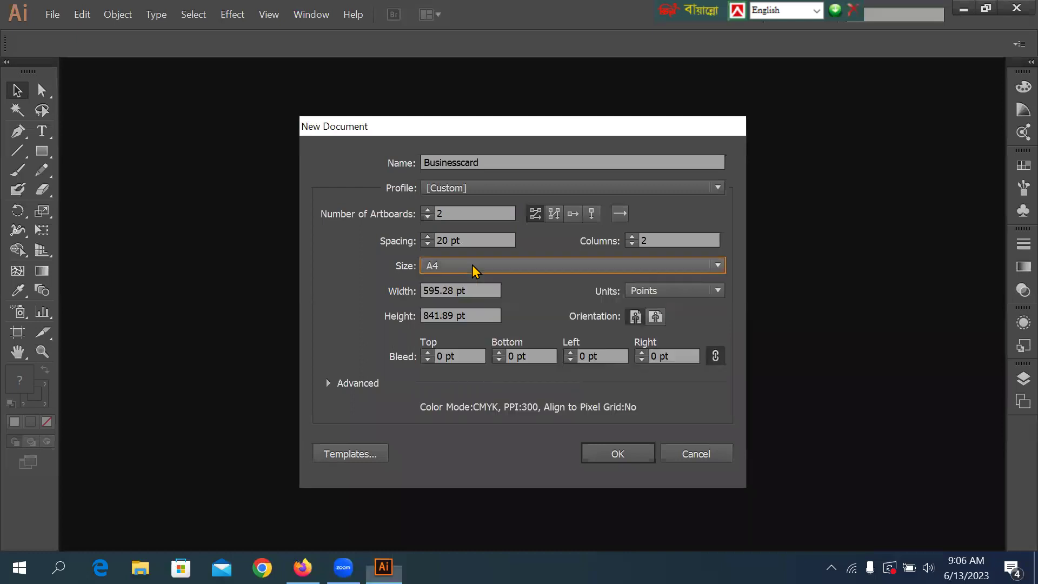
Set the artboard width to 3.25 pt and the height to 2.25 pt
left_click(484, 291)
left_click_drag(483, 290, 346, 290)
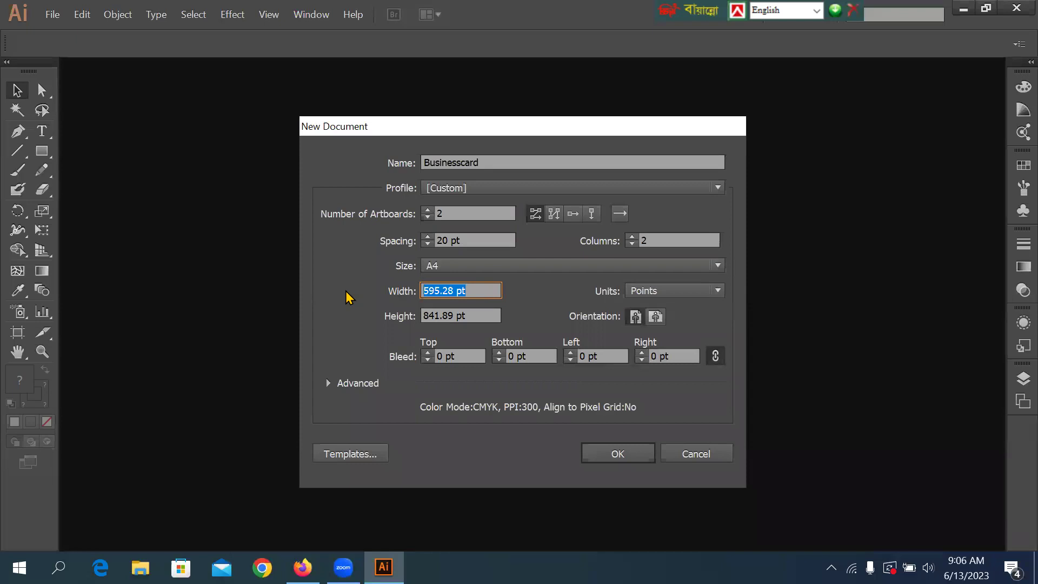
type("3.25")
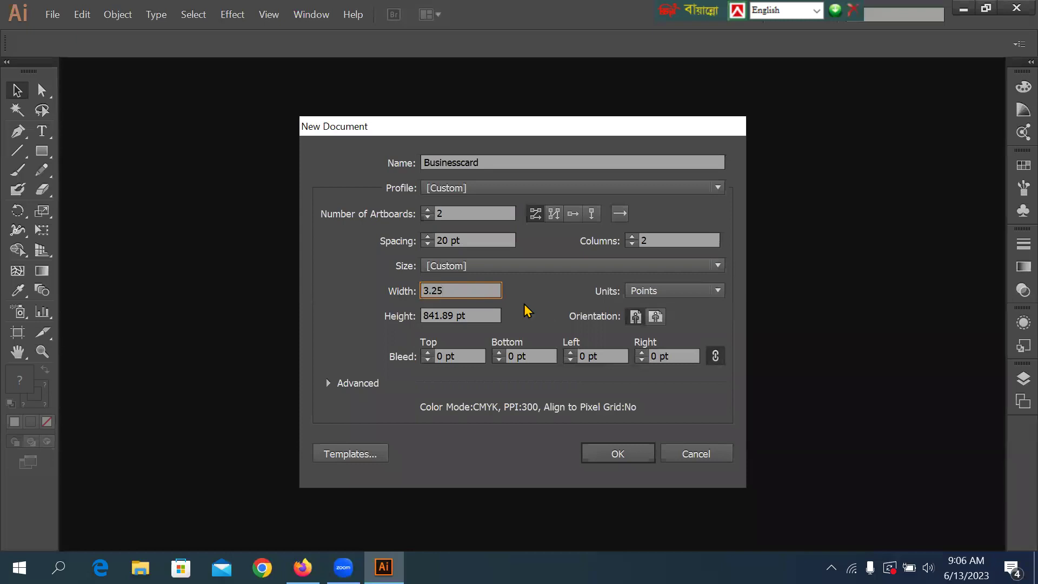
key("Tab")
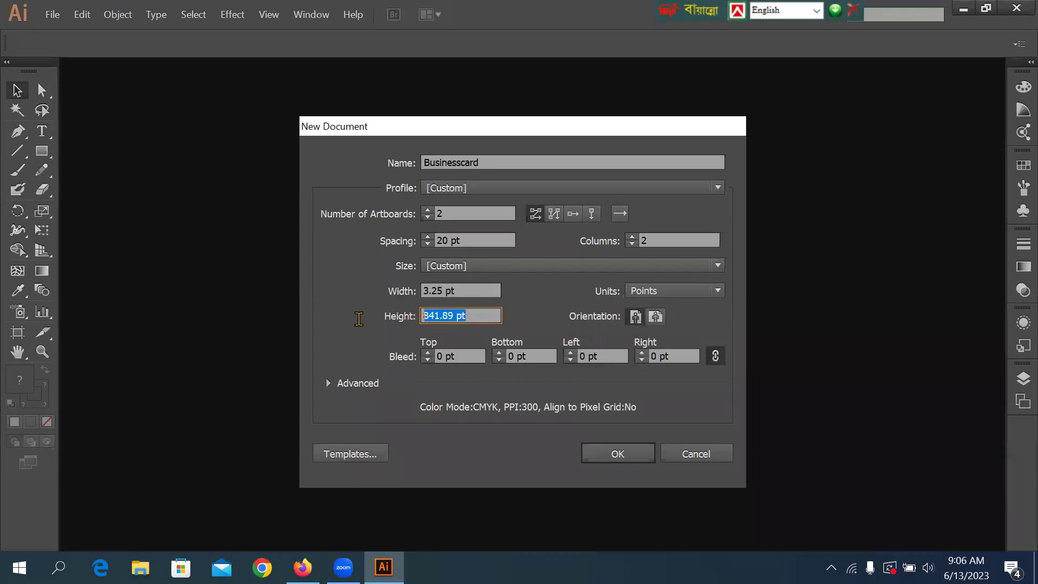
type("2.25")
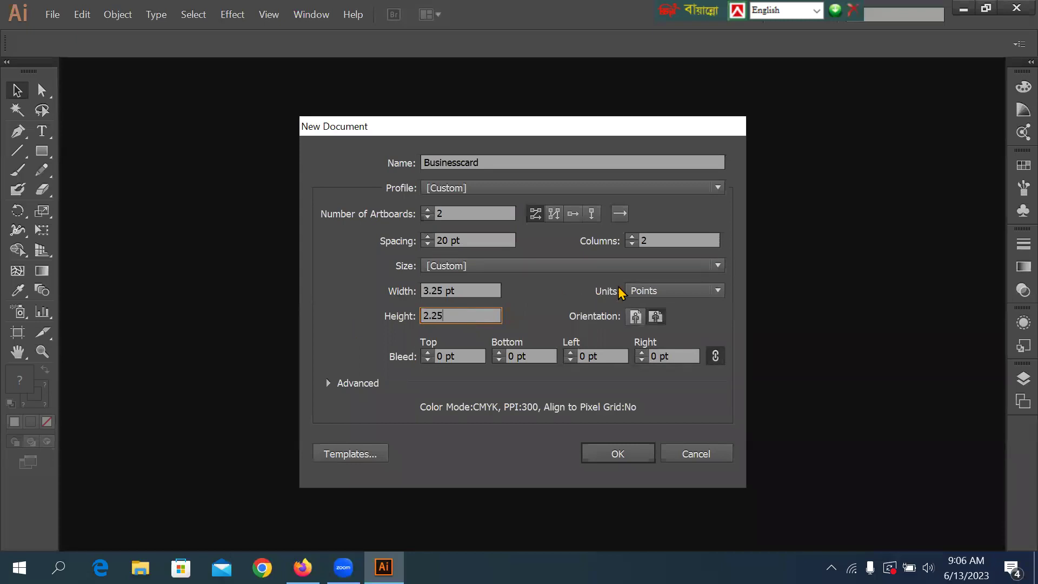
Change the document units to inches and set the artboard size to 3.25 in wide by 2.25 in high
left_click(676, 292)
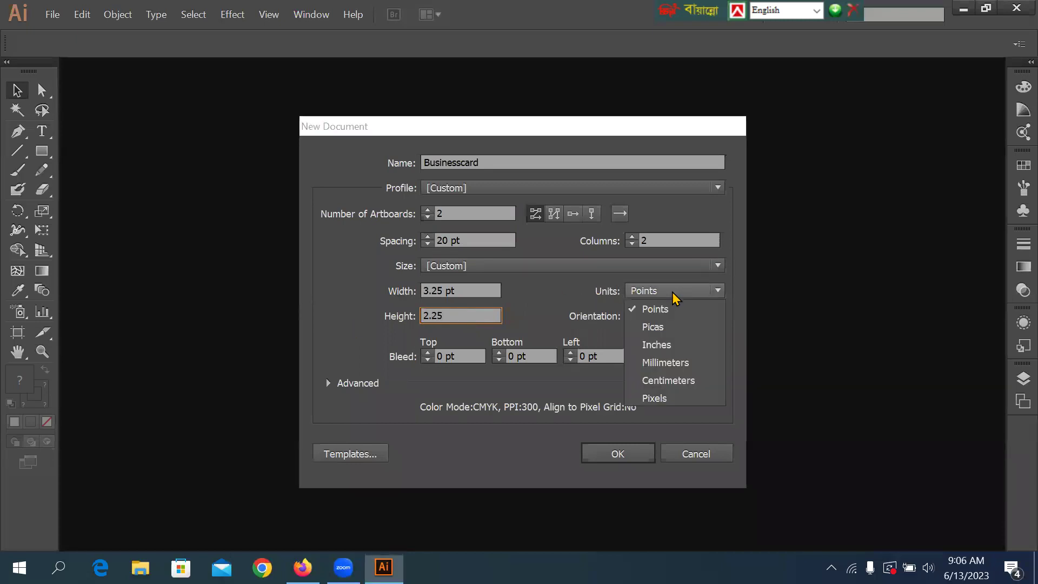
left_click(659, 346)
key("shift+Tab")
type("3")
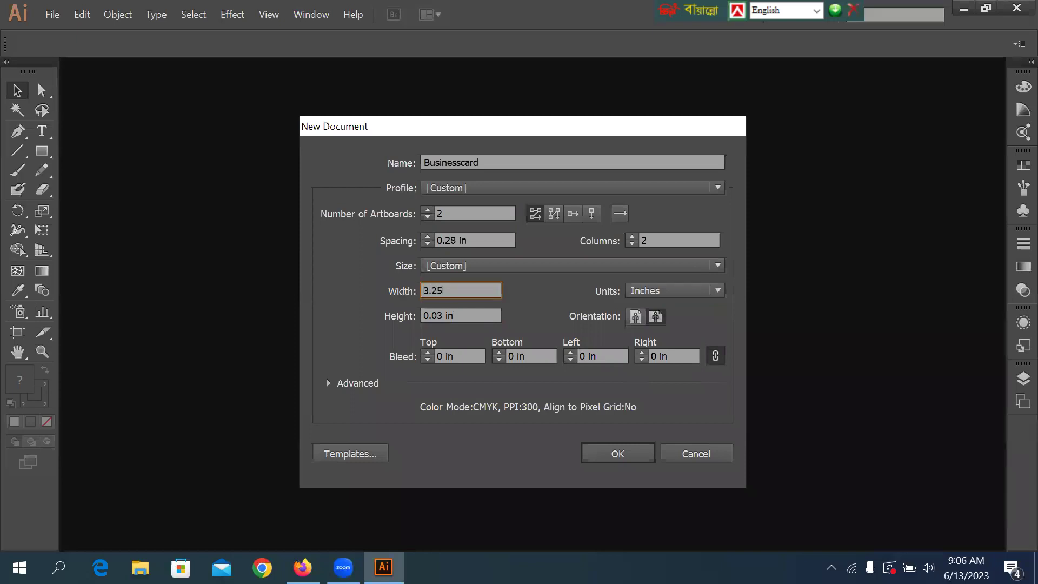
key("Tab")
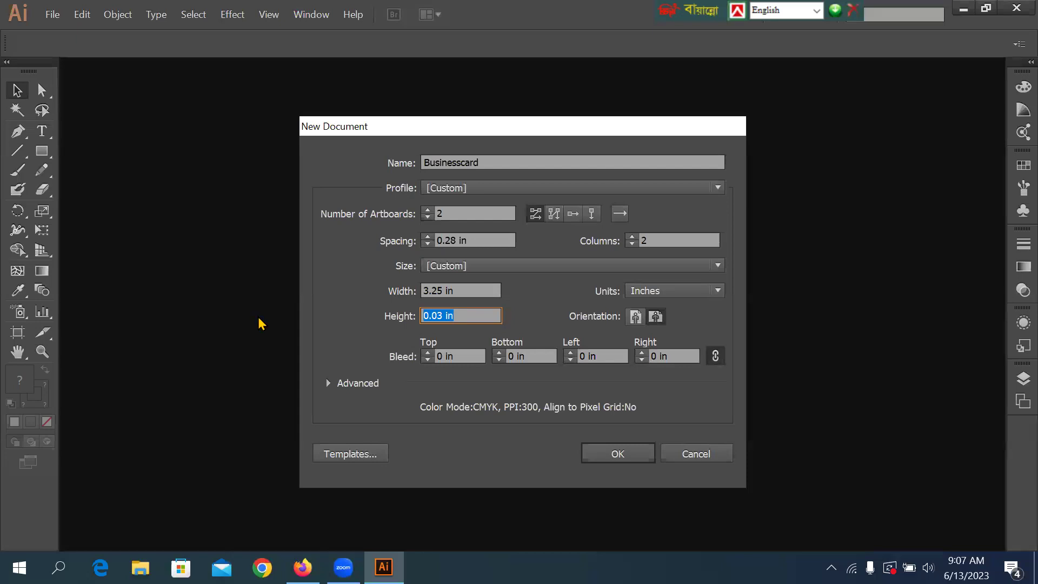
type("2.25")
Set the new document's color mode to RGB in the advanced settings
left_click(328, 383)
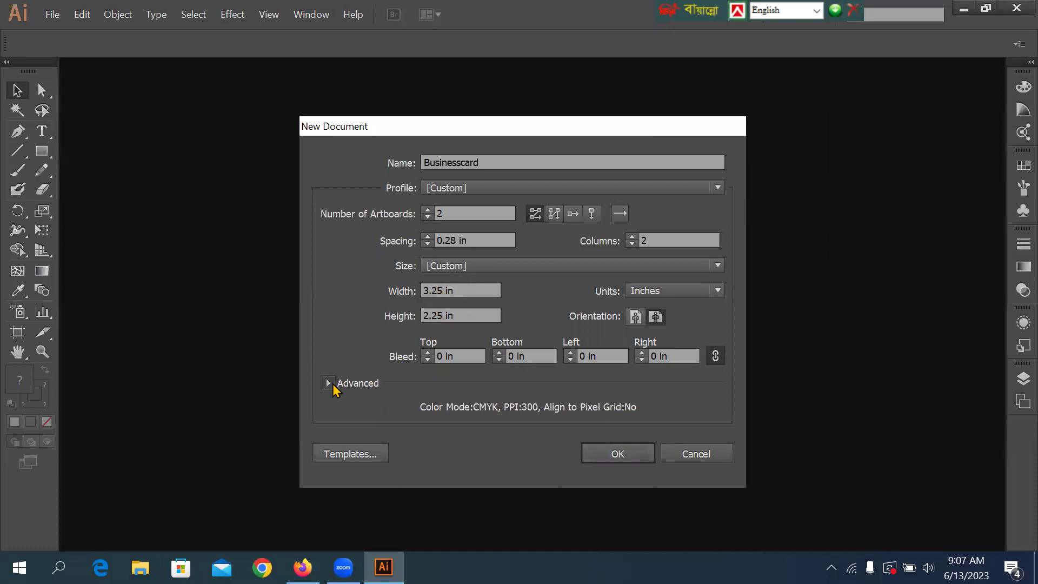
left_click(475, 408)
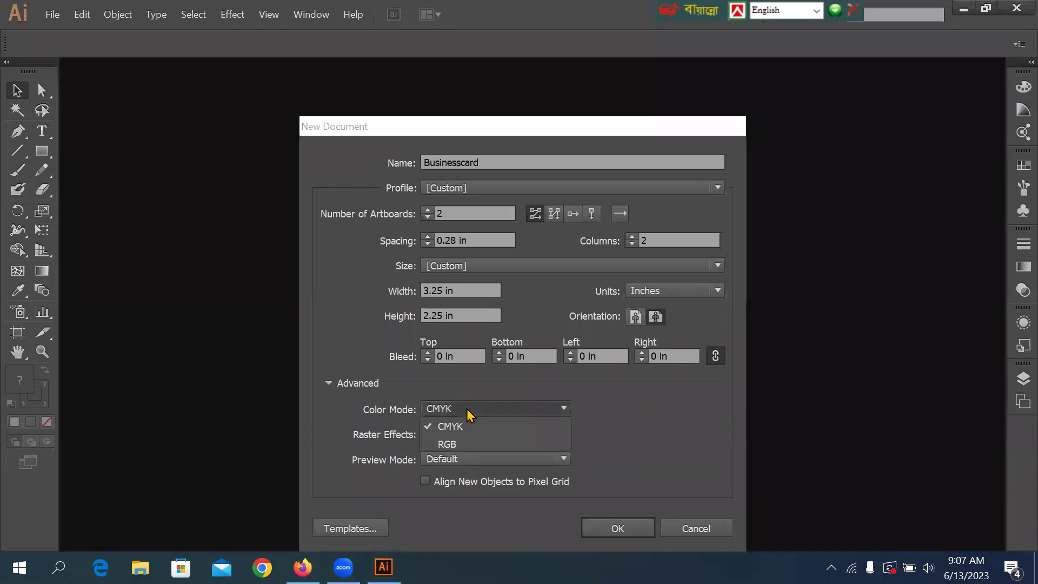
left_click(449, 443)
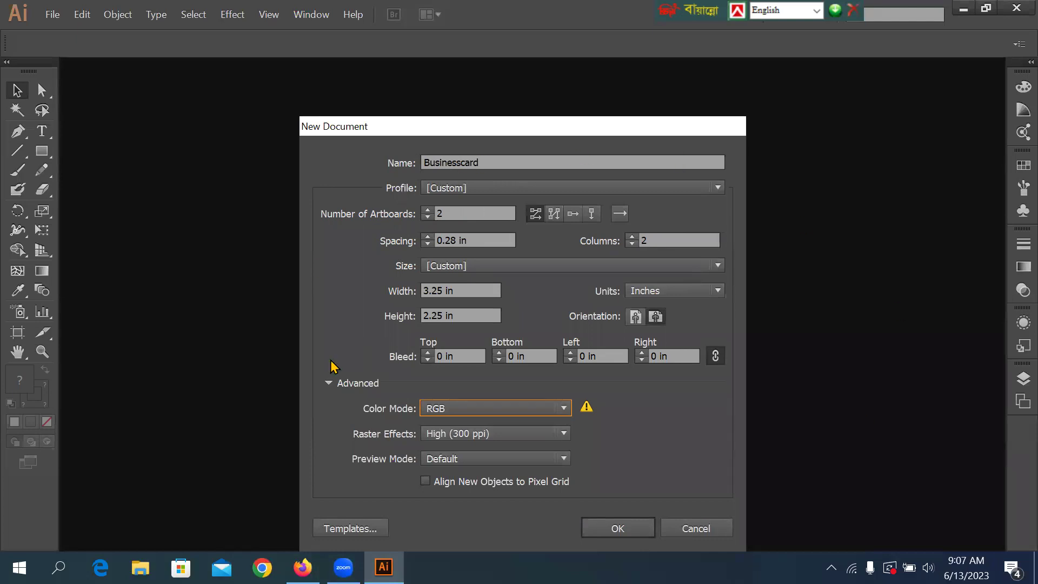
Rename the new document as Tools and set the number of artboards to 1
double_click(505, 162)
type("Pra")
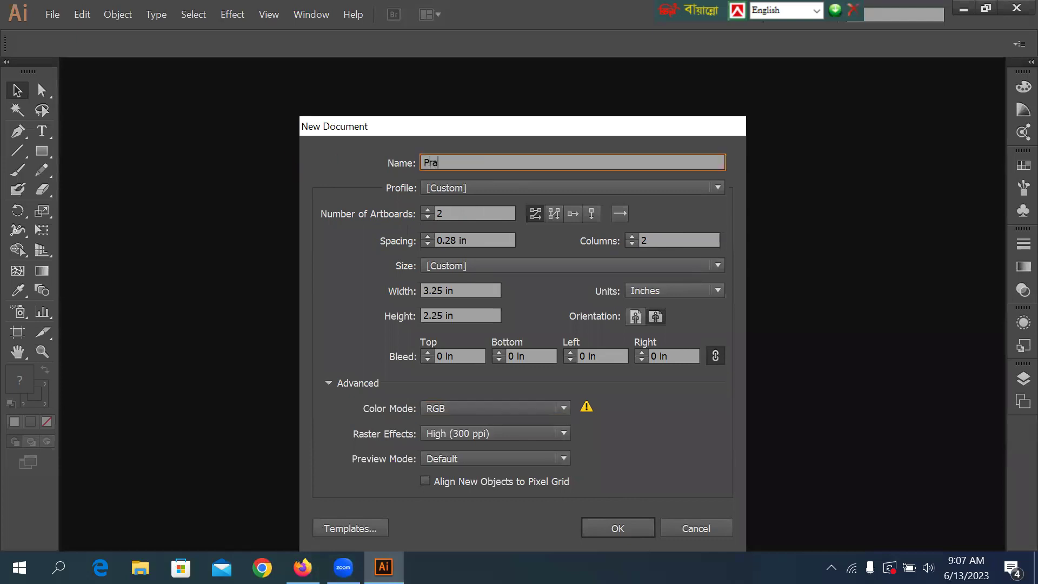
key("BackSpace")
key("BackSpace")
key("BackSpace")
key("BackSpace")
key("BackSpace")
left_click(427, 218)
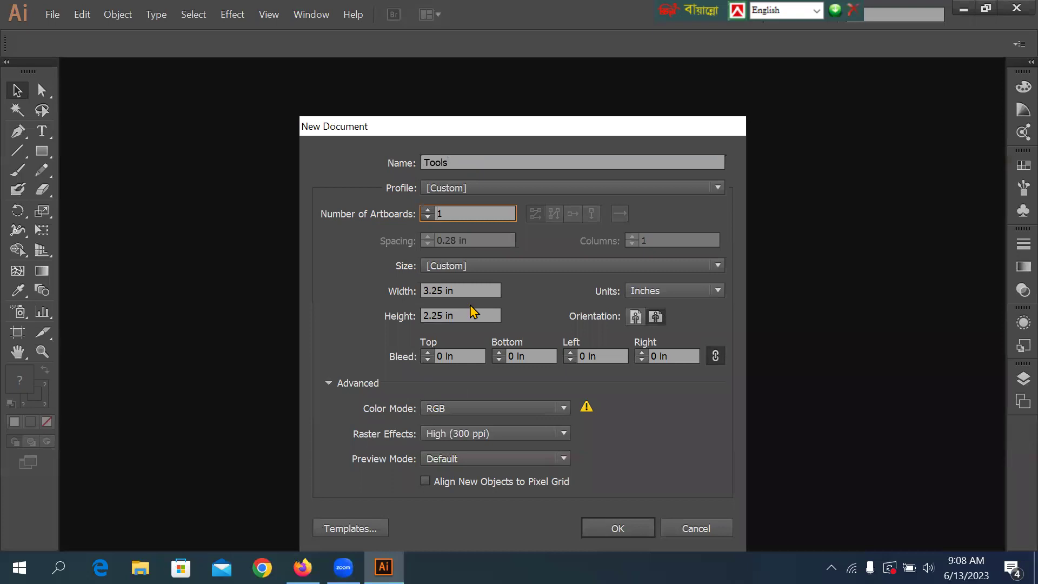
Choose the A4 page size and create the document
left_click(481, 267)
left_click(453, 358)
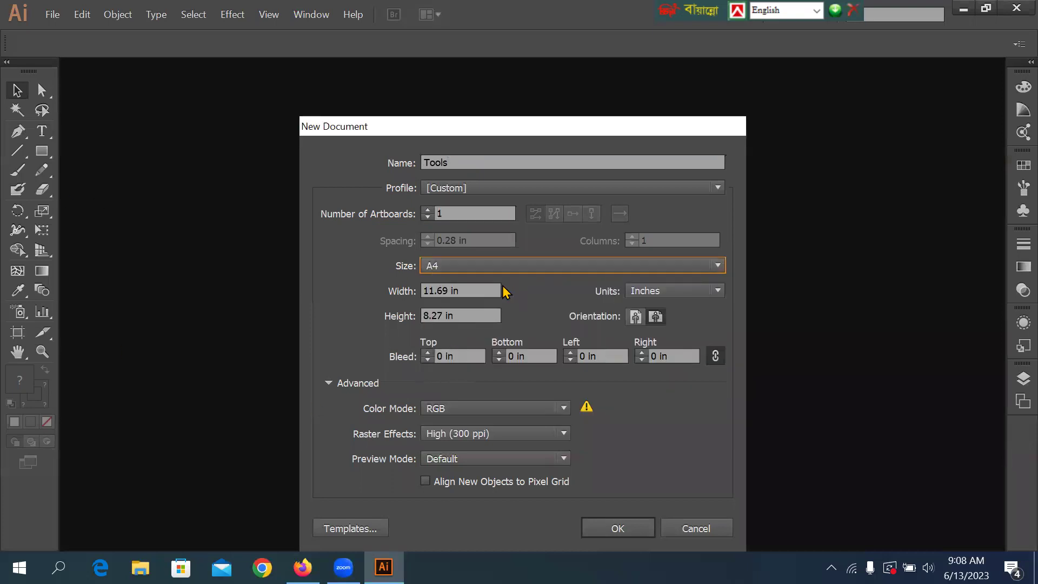
left_click(607, 529)
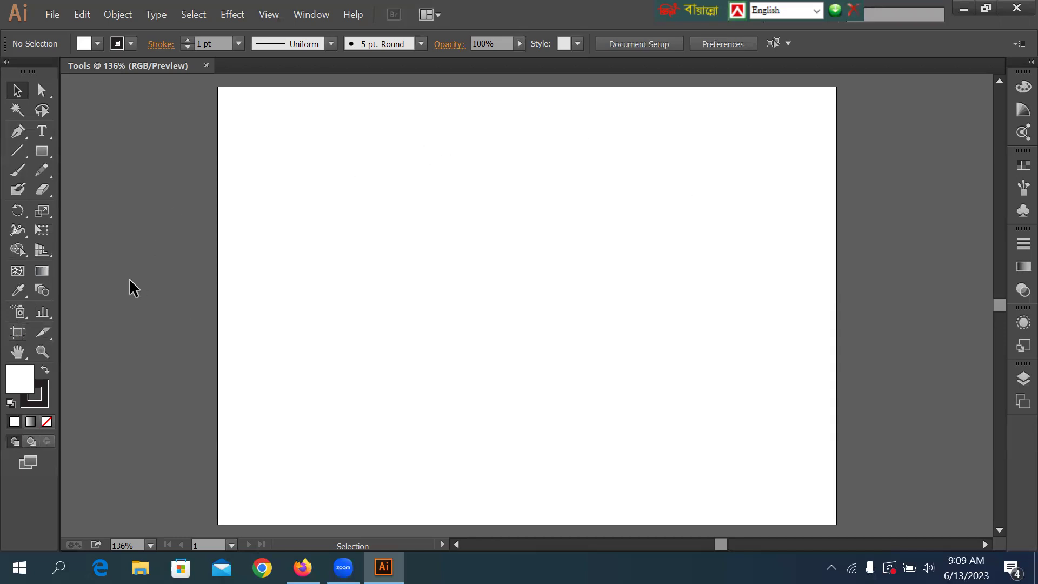
Shorten the artboard to a height of about 6.21 in by lowering its upper edge with the Artboard tool
left_click(17, 334)
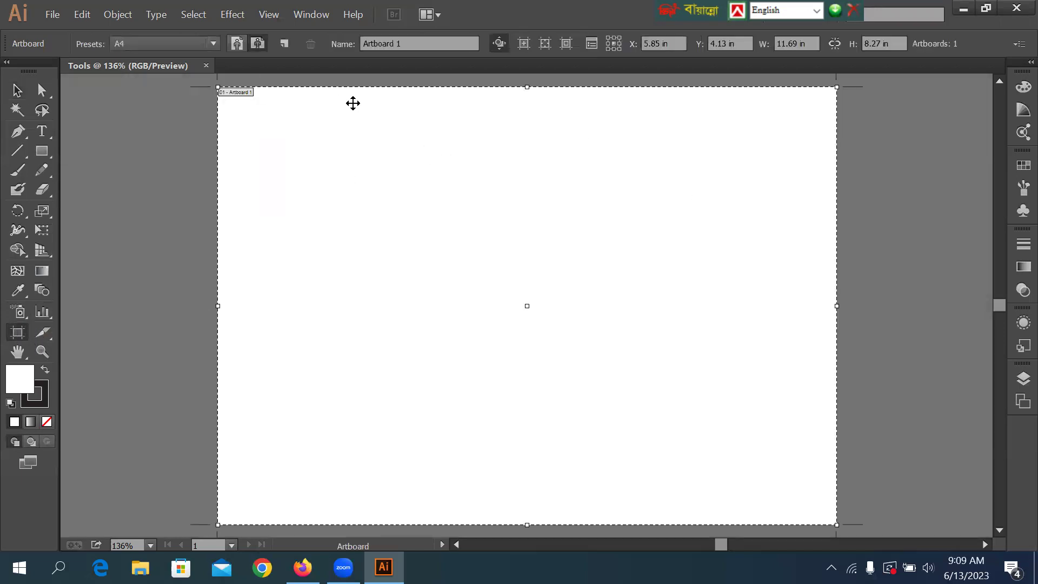
left_click_drag(527, 87, 527, 196)
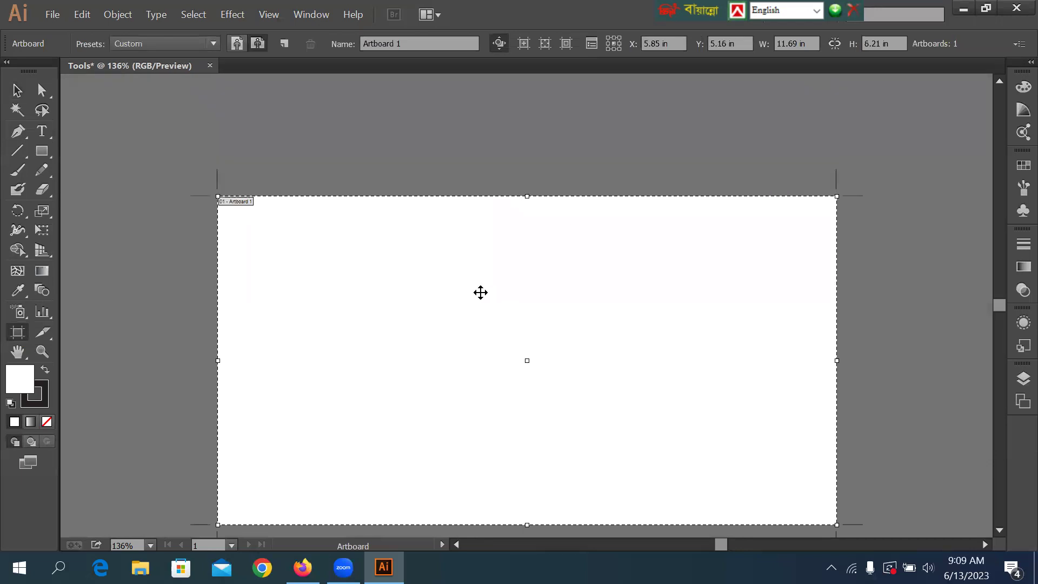
left_click(18, 91)
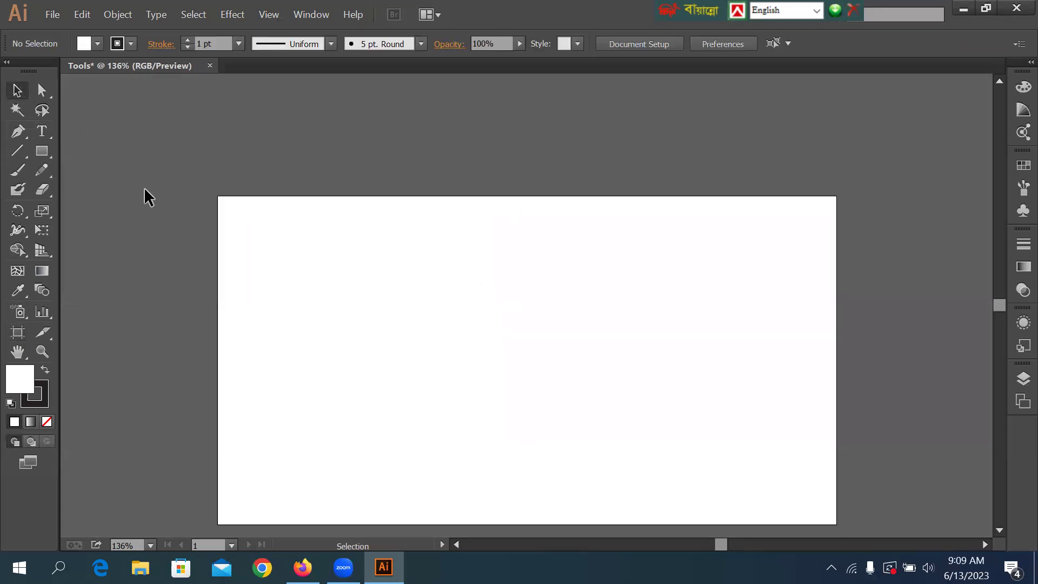
scroll(302, 308, "down", 1)
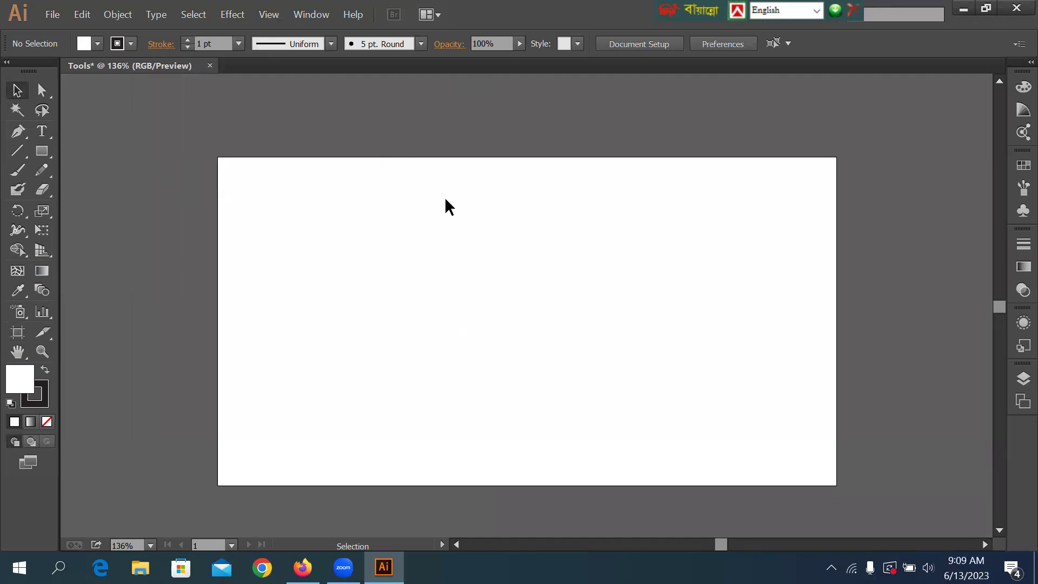
Try to narrow the artboard from its left edge with the Artboard tool, and undo the attempt
left_click(18, 332)
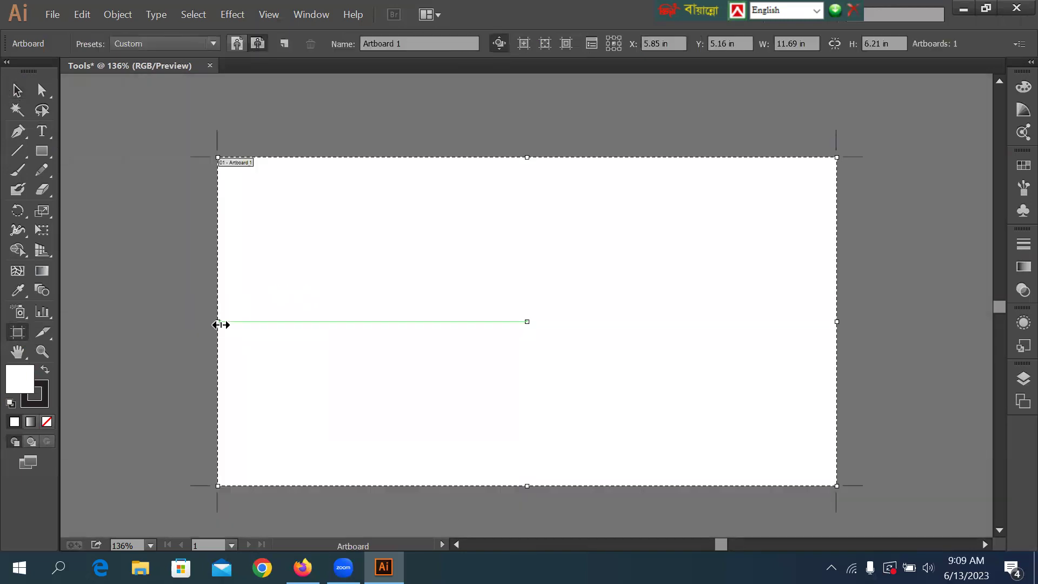
left_click_drag(215, 319, 369, 321)
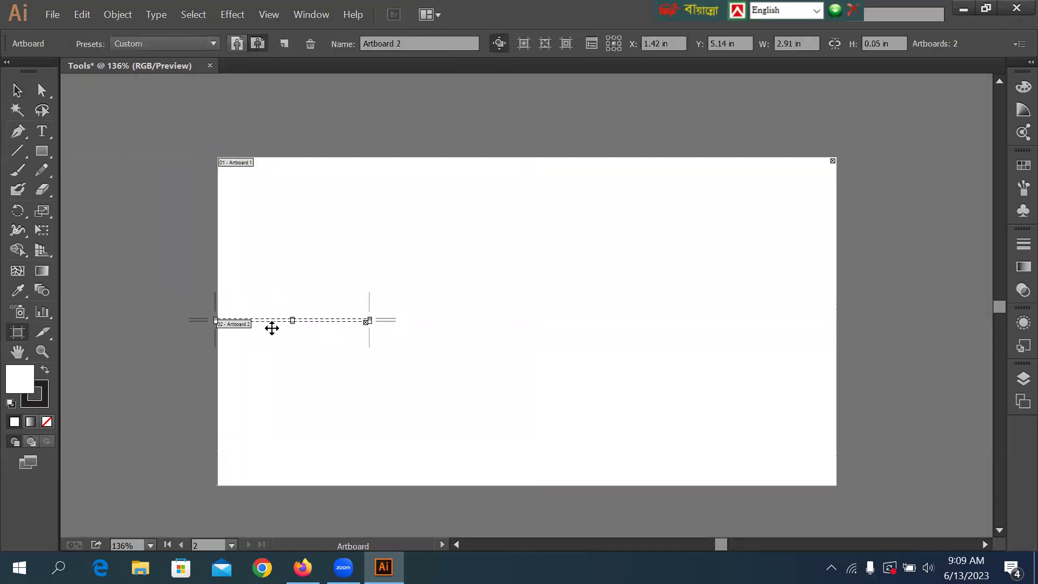
key("Escape")
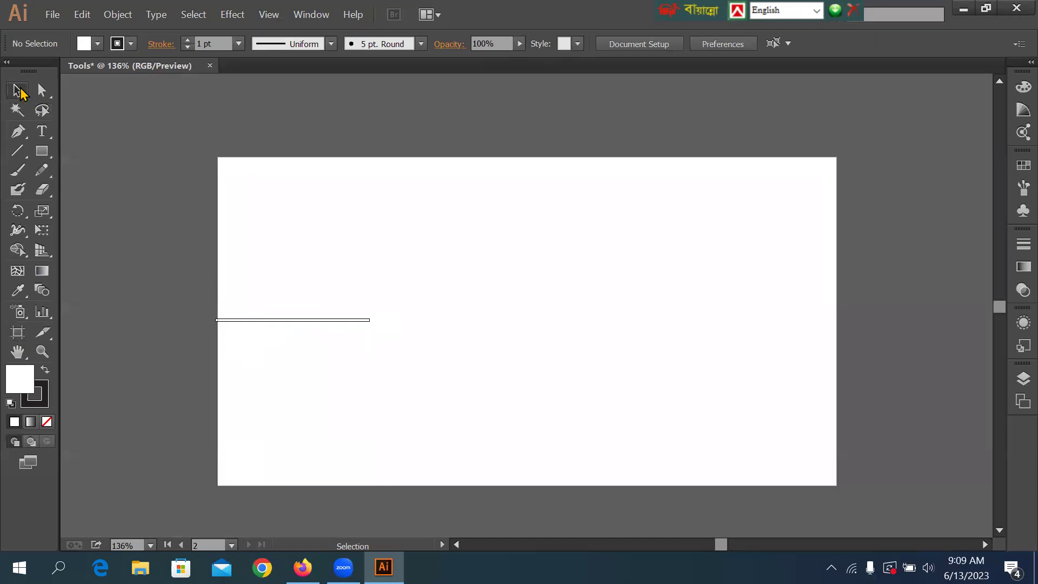
key("ctrl+z")
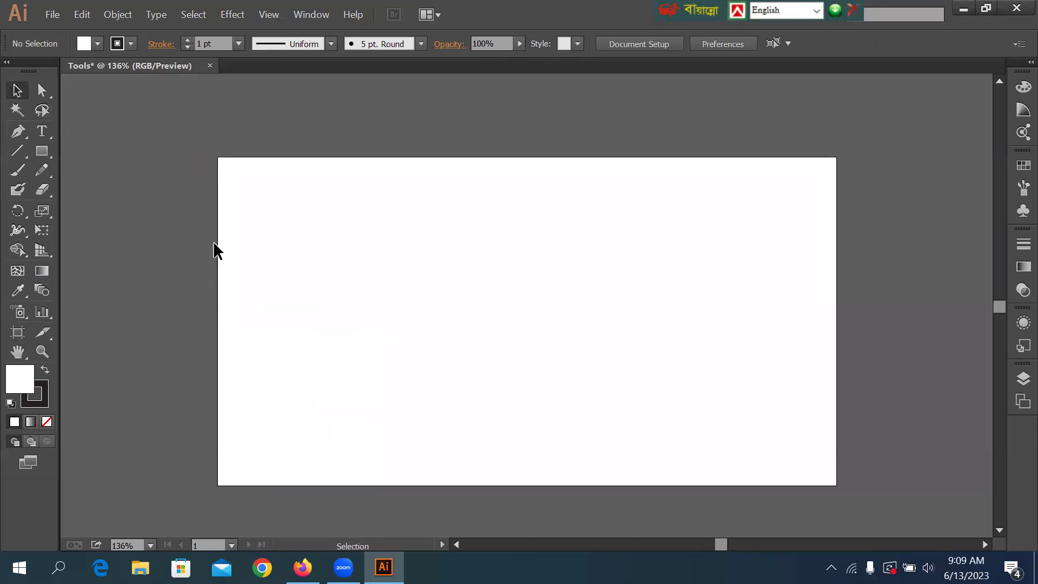
Narrow the artboard by moving its left edge inward by about a fifth of its width
left_click(18, 332)
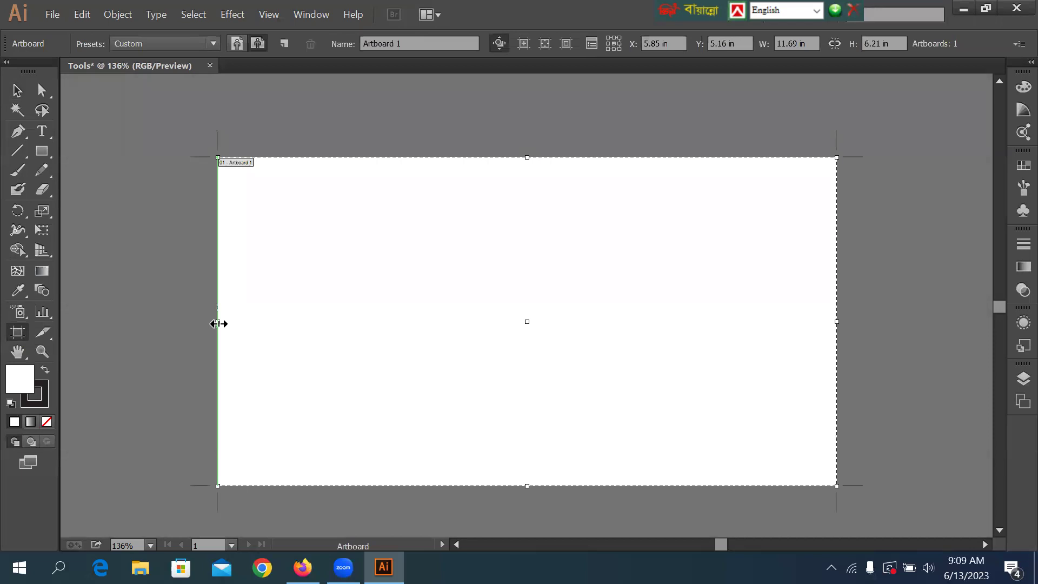
left_click_drag(218, 322, 344, 322)
left_click(17, 90)
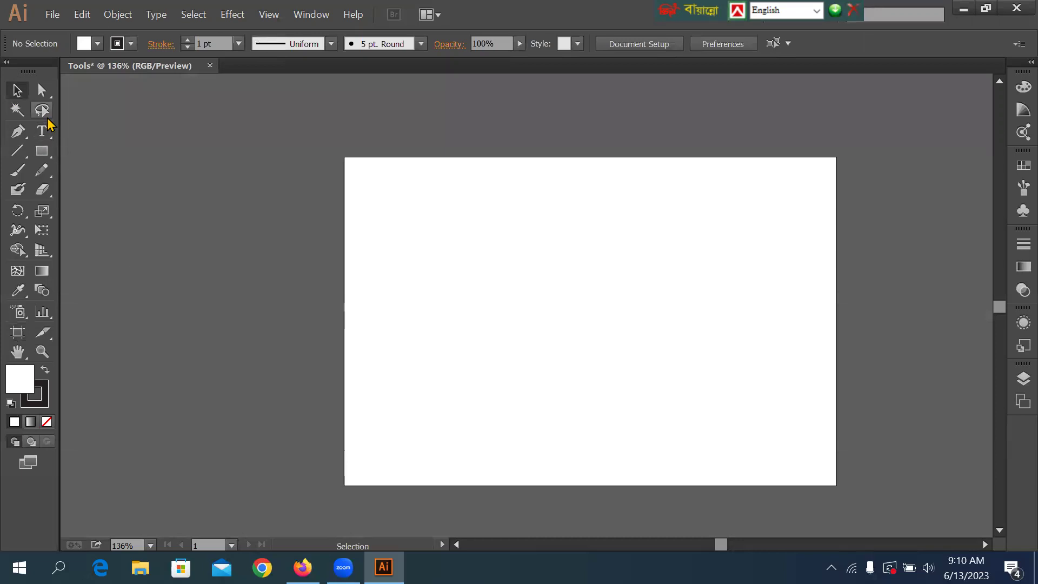
Draw a rectangle in the upper-left area of the artboard, about a quarter of the artboard's width
left_click(40, 153)
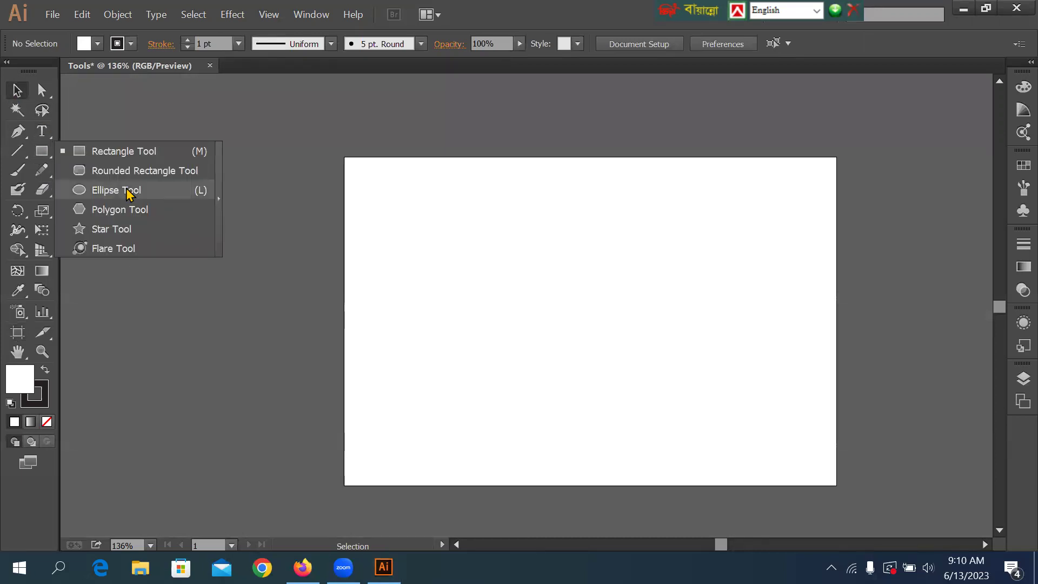
left_click(114, 152)
left_click_drag(402, 212, 542, 320)
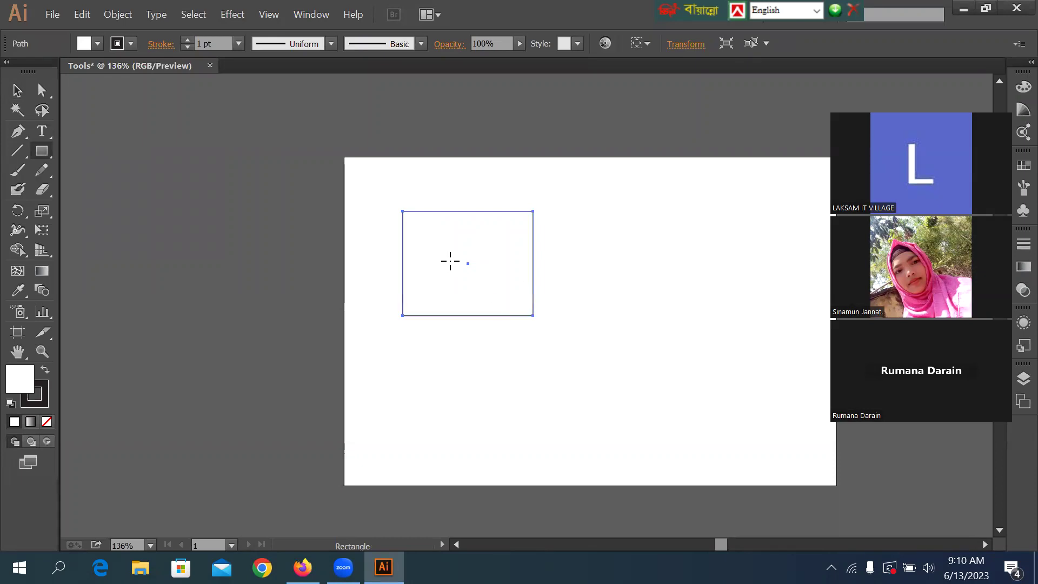
Browse the fill and stroke swatches for the rectangle and fill it with red
left_click(99, 45)
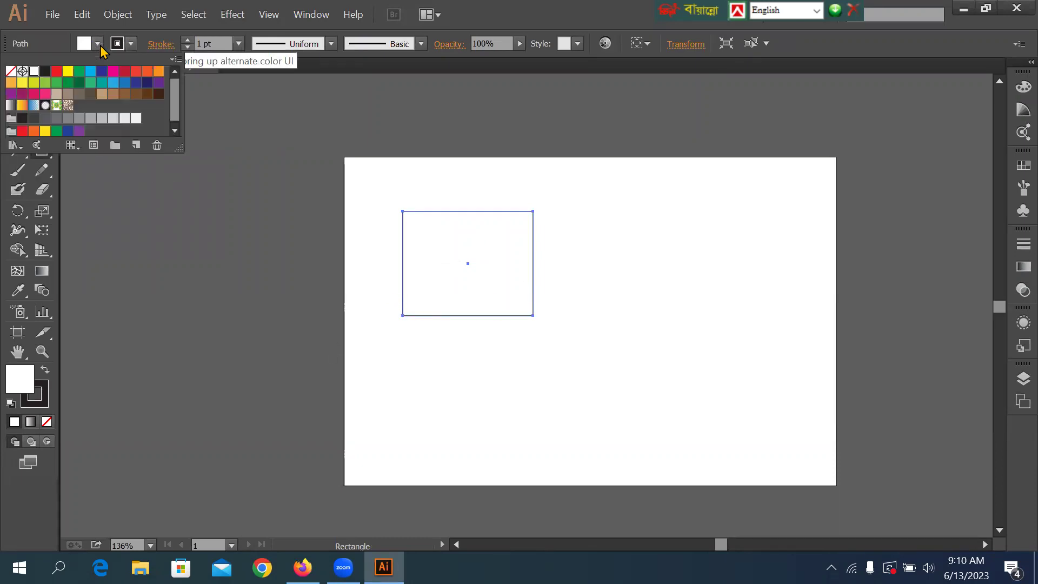
left_click(132, 44)
left_click(132, 45)
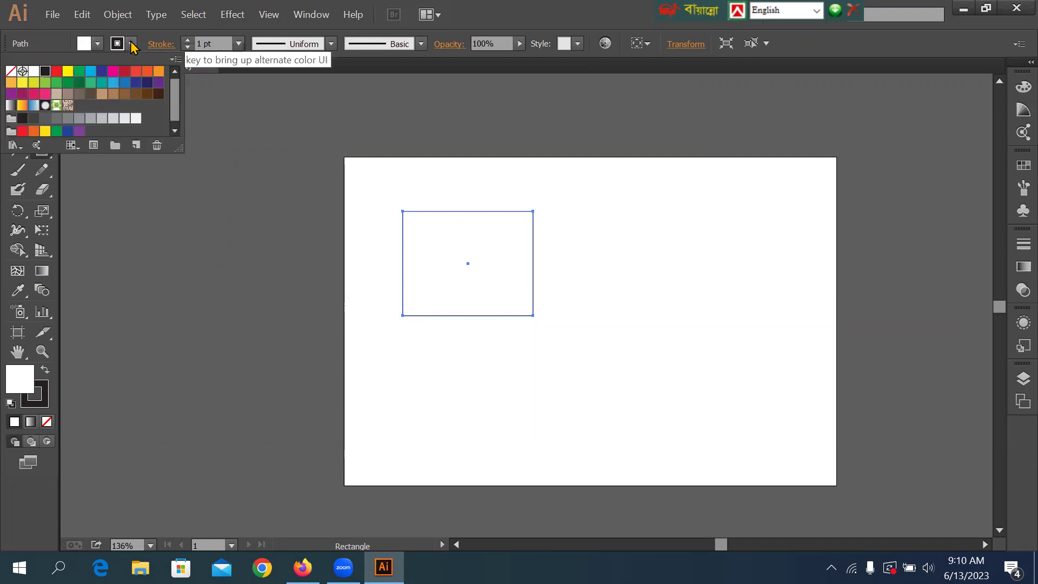
left_click(131, 46)
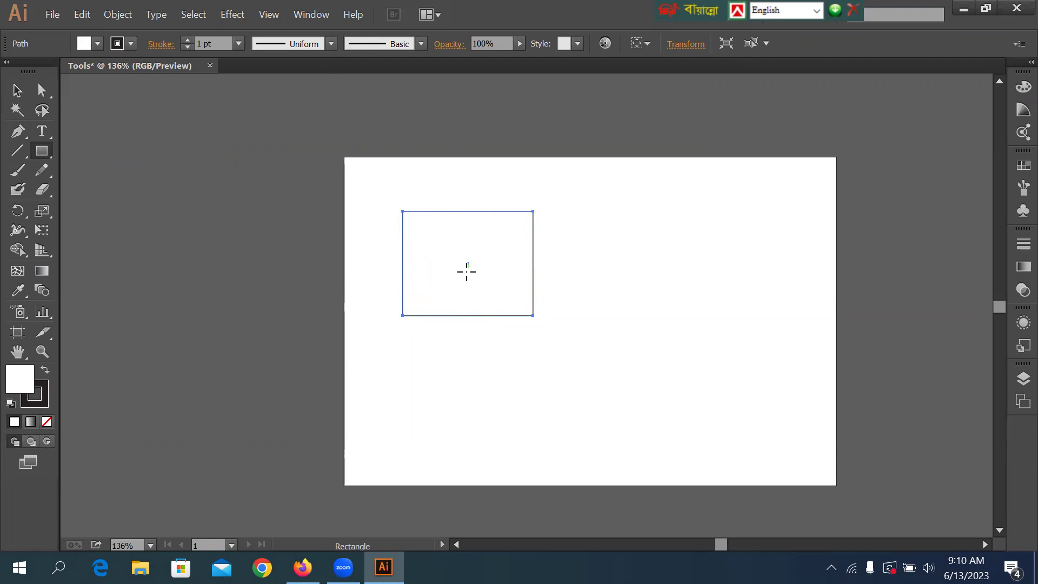
left_click(87, 45)
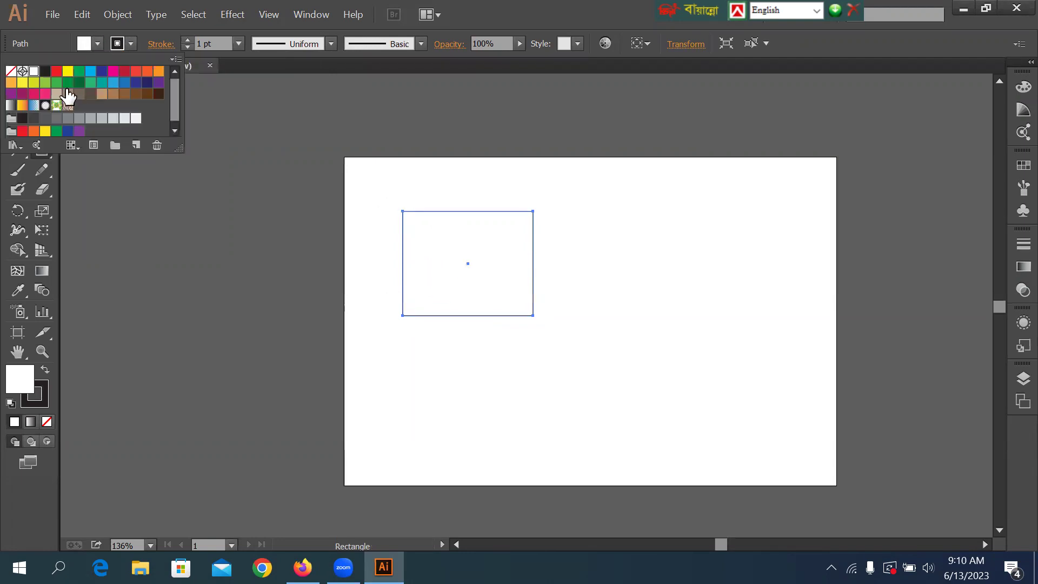
left_click(57, 71)
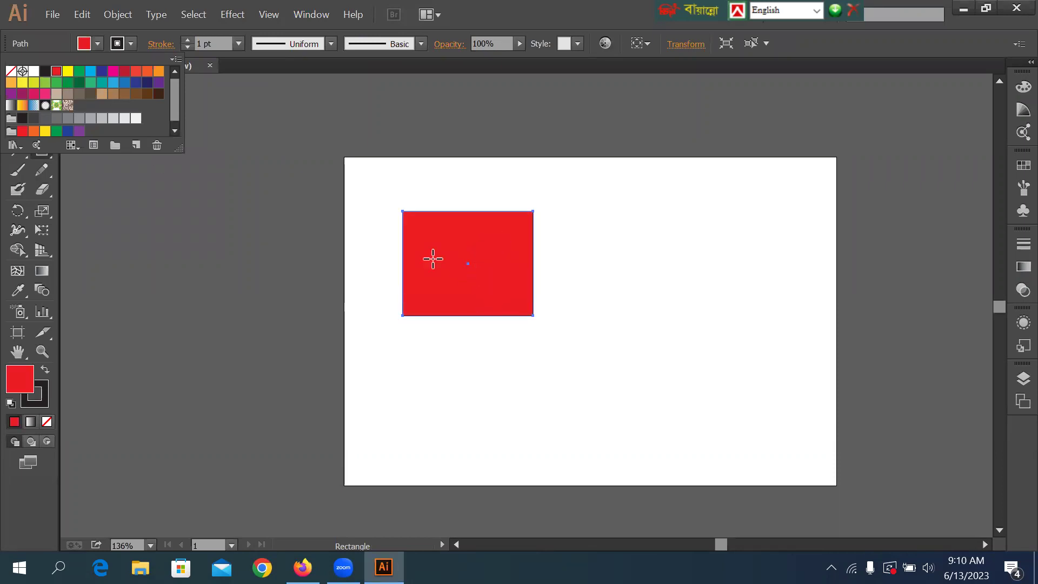
left_click(130, 44)
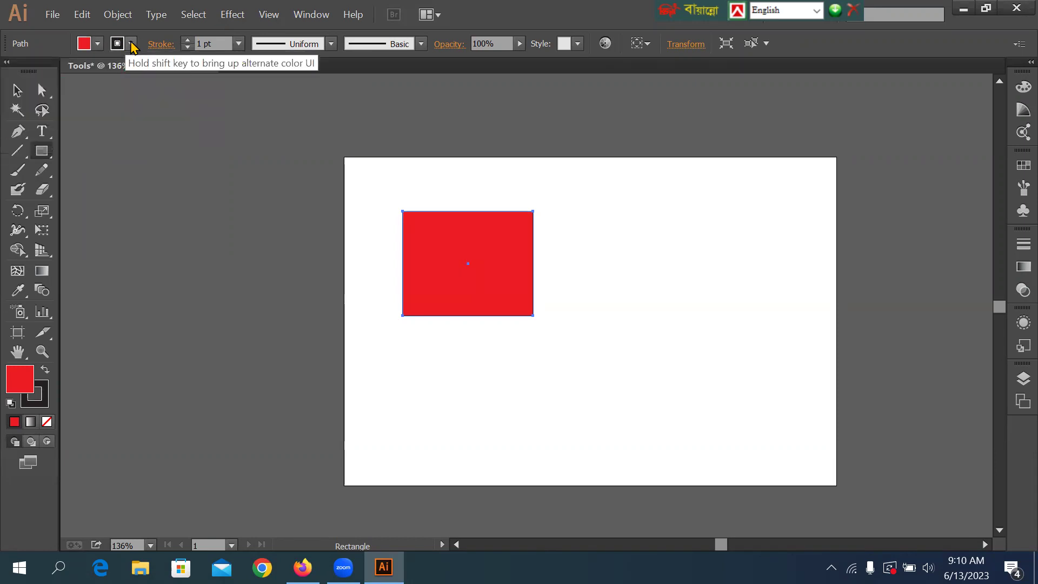
Zoom in on the rectangle's left edge and set the rectangle's stroke weight to 5 pt
left_click(260, 225)
left_click_drag(377, 221, 429, 274)
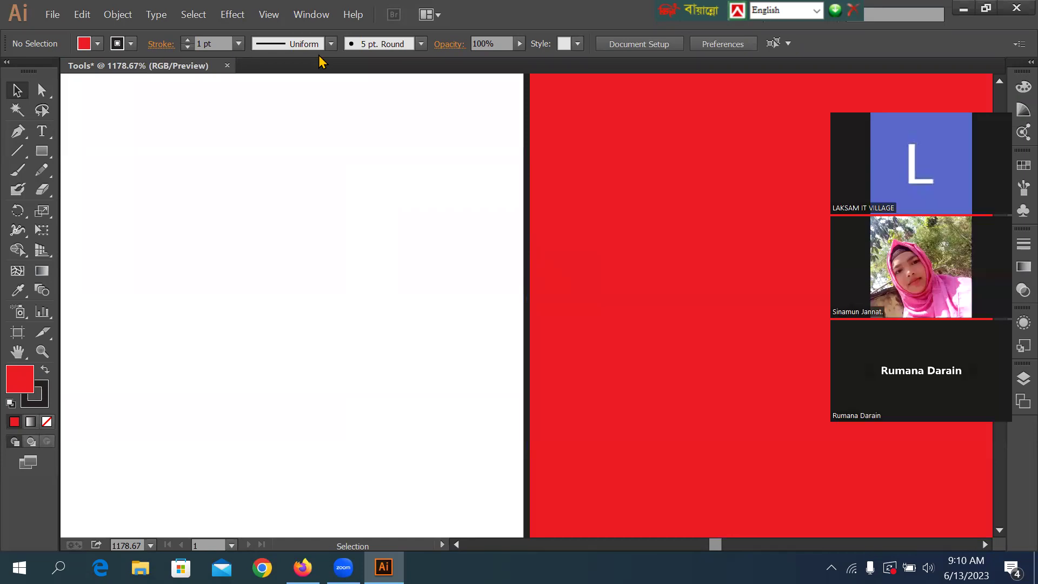
left_click(238, 43)
left_click(258, 187)
left_click(601, 213)
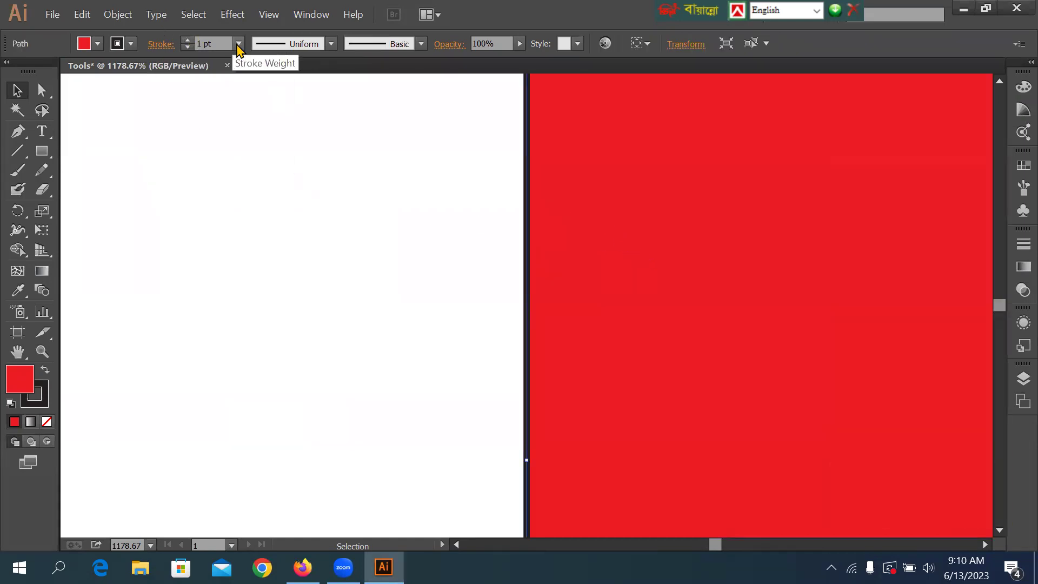
left_click(239, 43)
left_click(257, 187)
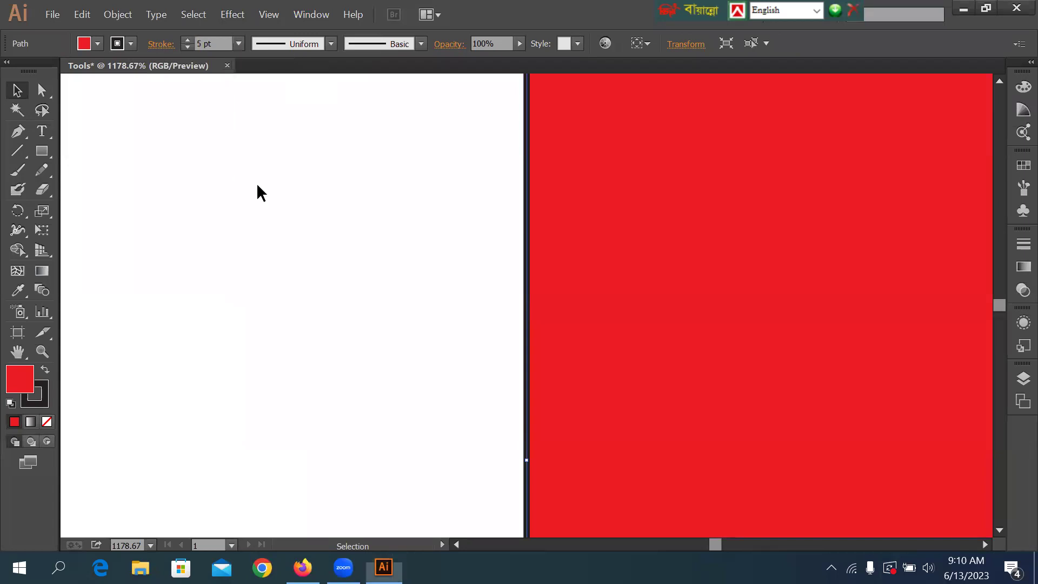
left_click(493, 276)
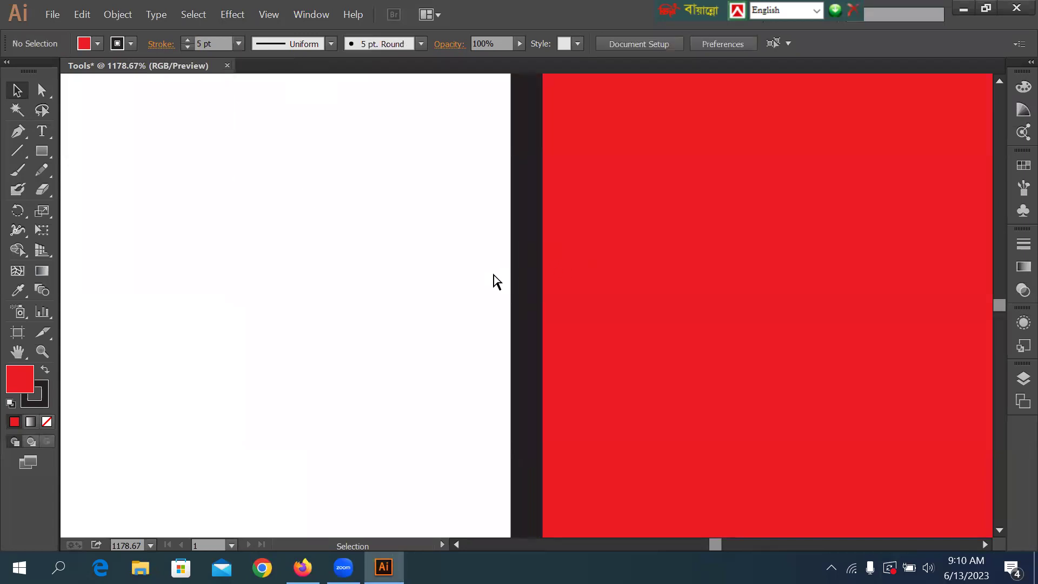
Zoom out to 150% and pan around the artboard with the Hand tool until the whole artboard is in view
key("ctrl+minus")
key("ctrl+minus")
key("ctrl+minus")
key("ctrl+minus")
key("ctrl+minus")
key("ctrl+minus")
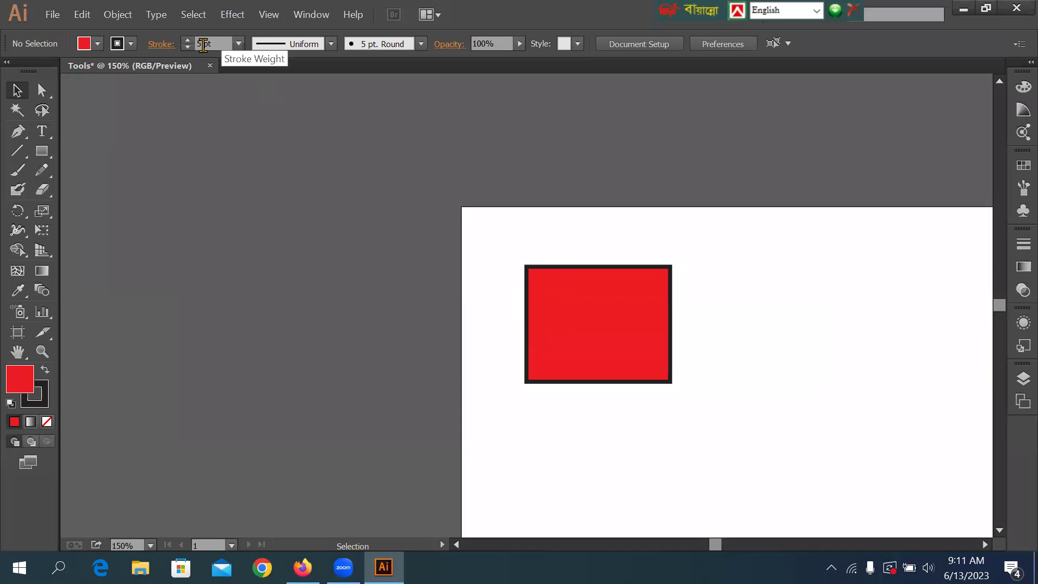
key("space")
left_click_drag(732, 241, 592, 168)
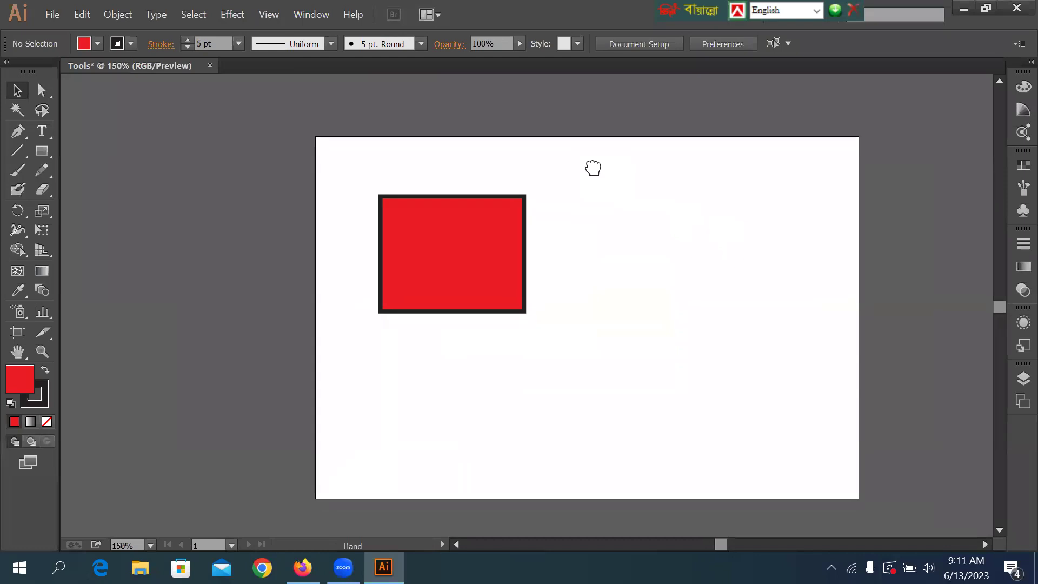
key("space")
left_click(18, 351)
mouse_move(526, 270)
left_mouse_down()
mouse_move(650, 456)
mouse_move(384, 148)
mouse_move(623, 225)
mouse_move(527, 181)
mouse_move(524, 213)
left_mouse_up()
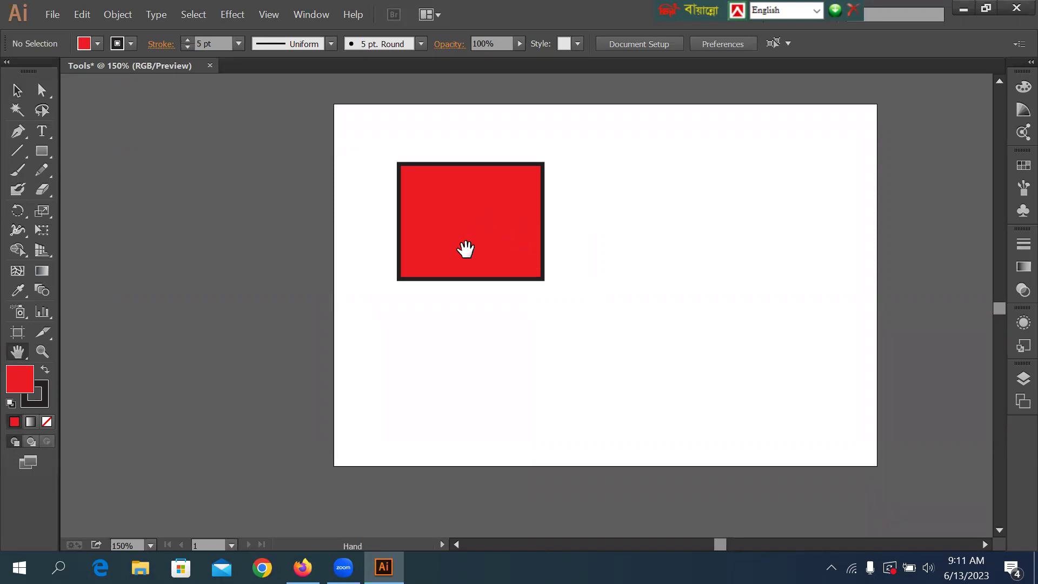
left_click_drag(488, 220, 516, 231)
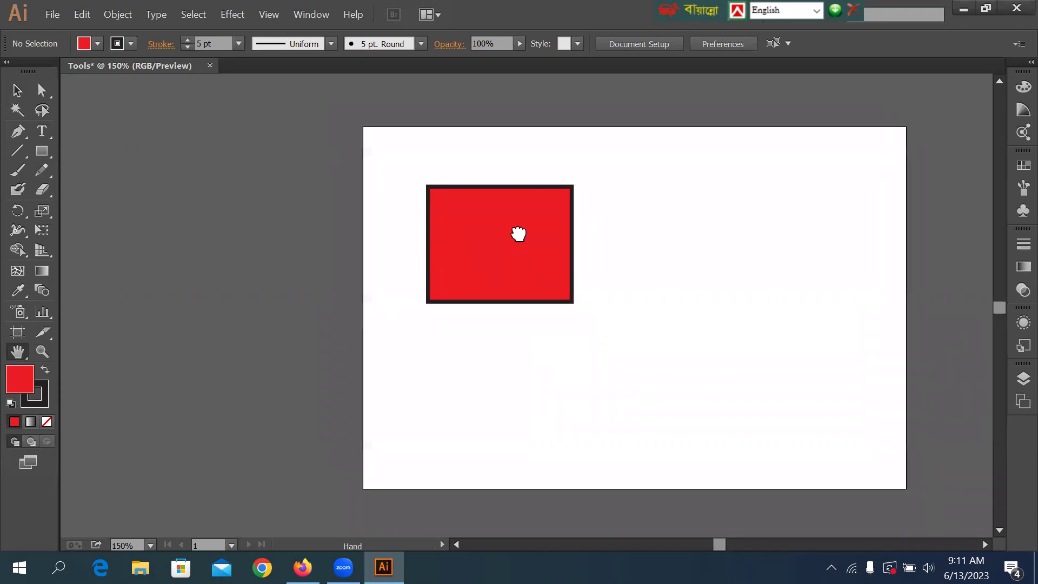
left_click(17, 90)
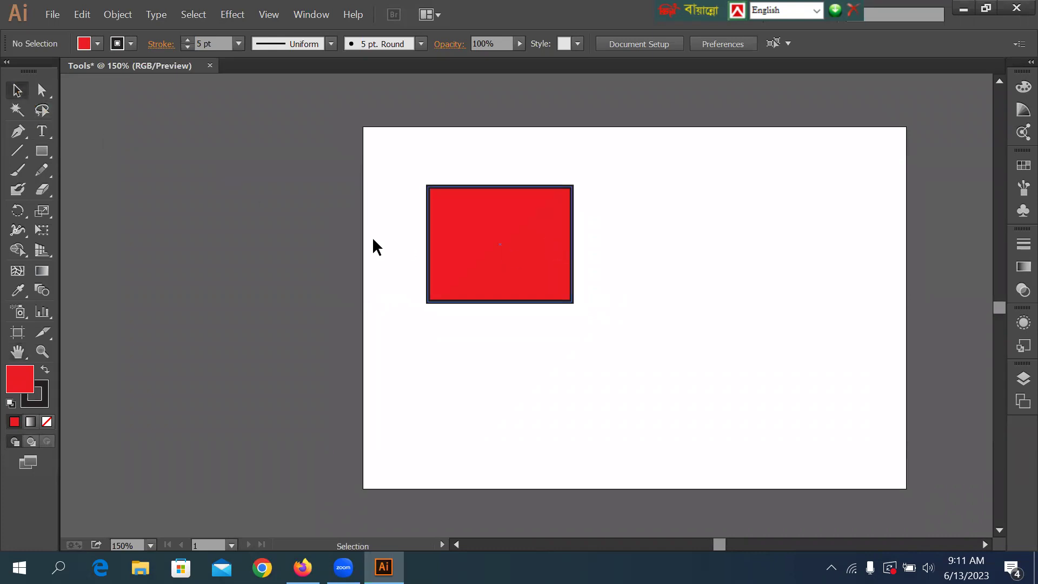
Pan the artboard with the temporary Hand tool while the Pen tool is active, and return to the Selection tool
left_click(17, 131)
left_click(500, 244)
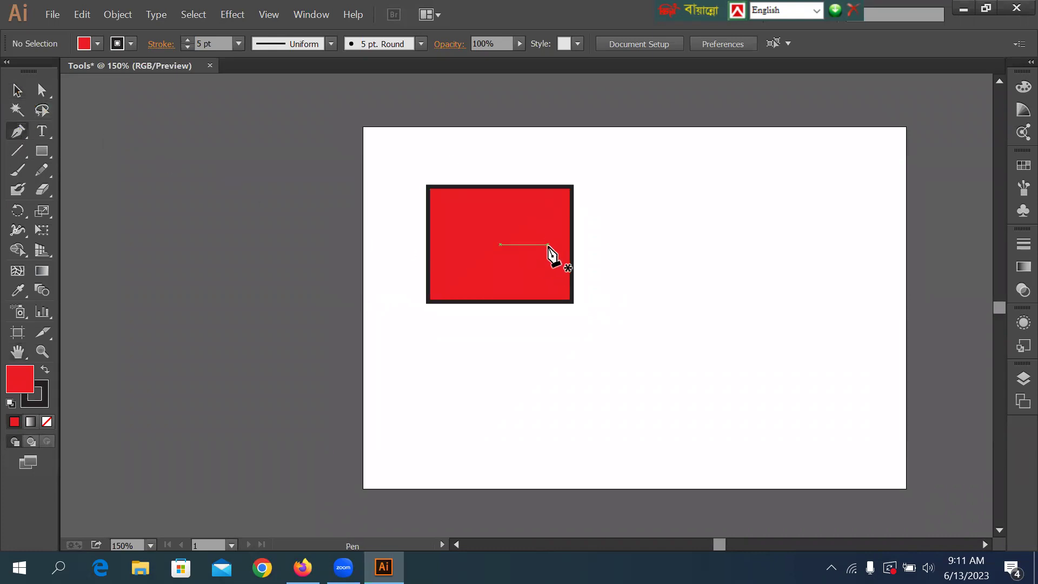
key("space")
left_click_drag(559, 204, 475, 225)
left_click_drag(538, 242, 512, 242)
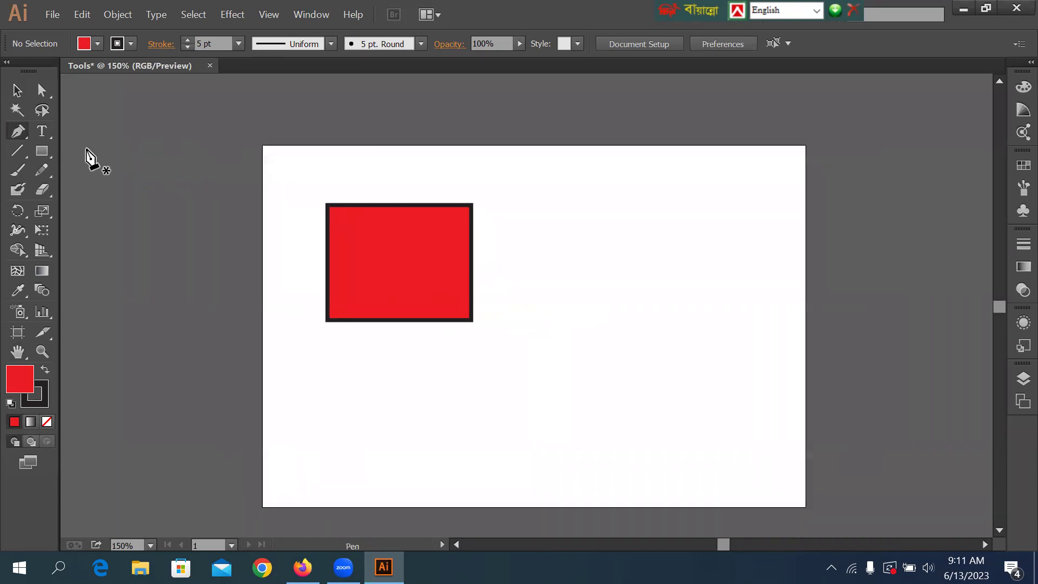
left_click(20, 95)
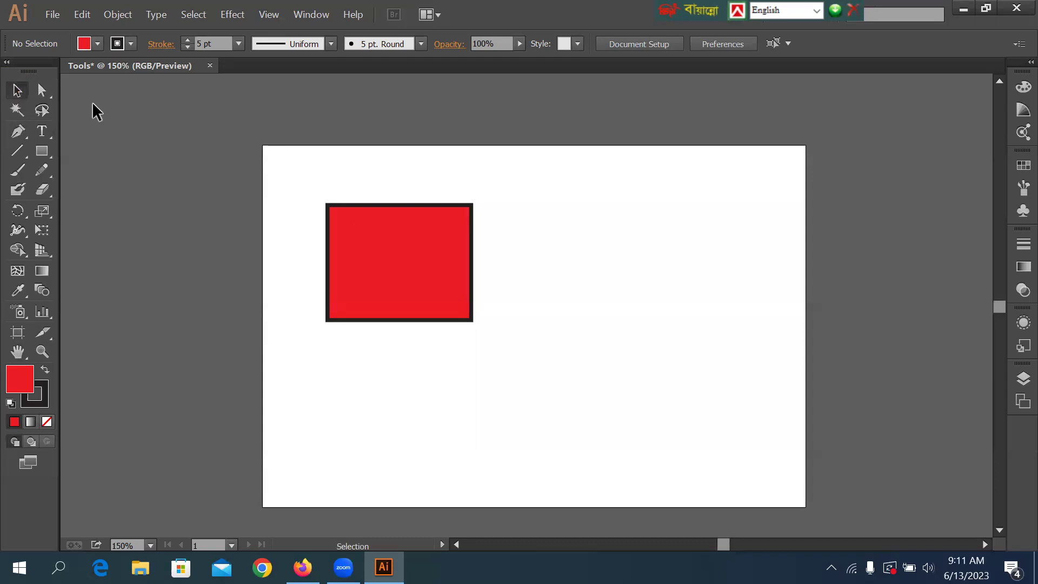
Try rounding all four corners of the red rectangle to about 0.29 in with the Direct Selection tool, and undo it
left_click(41, 90)
left_click(41, 91)
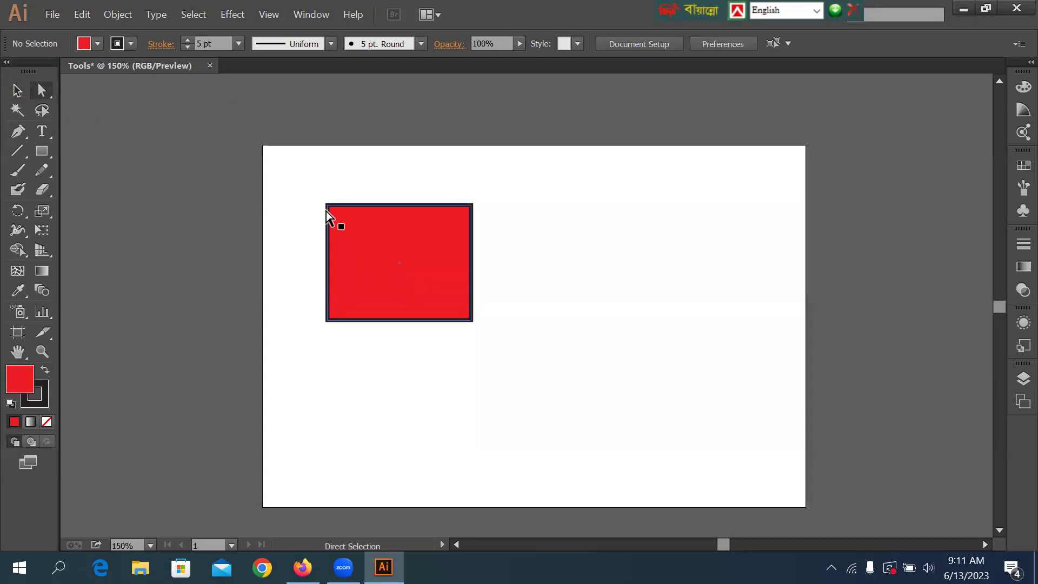
left_click_drag(301, 185, 508, 337)
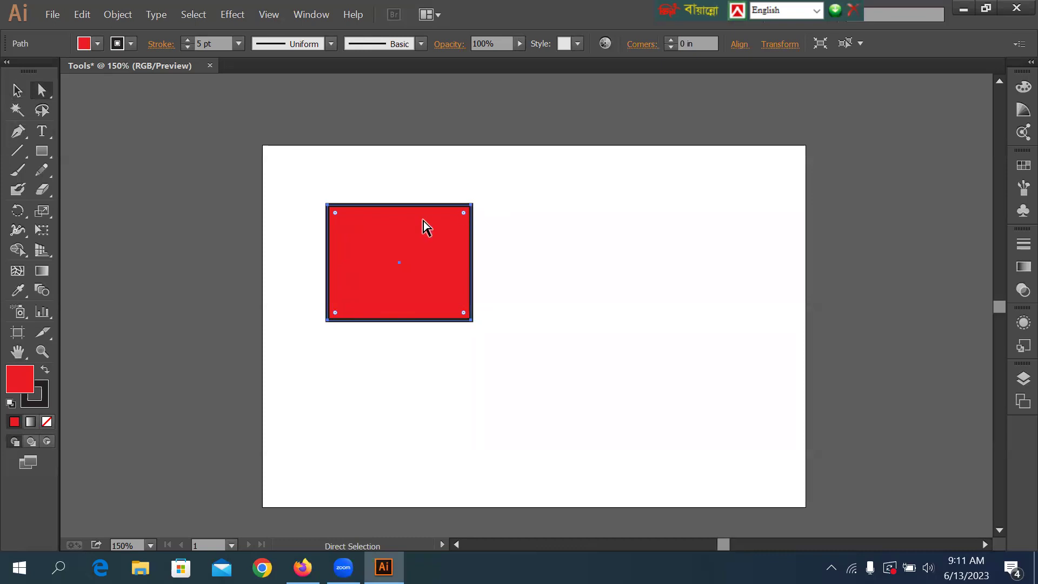
mouse_move(335, 213)
left_mouse_down()
mouse_move(353, 228)
mouse_move(345, 223)
left_mouse_up()
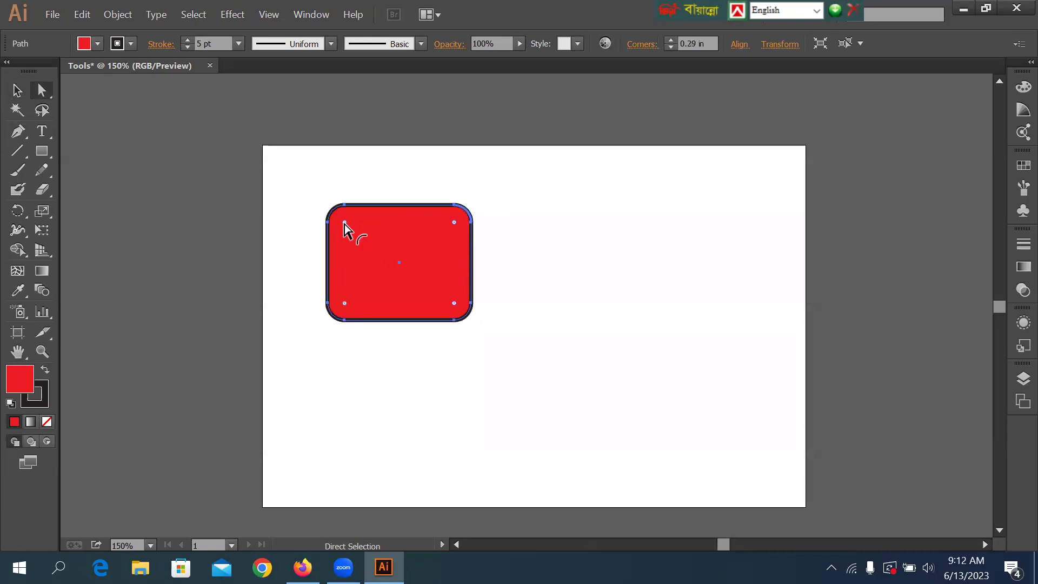
left_click(515, 277)
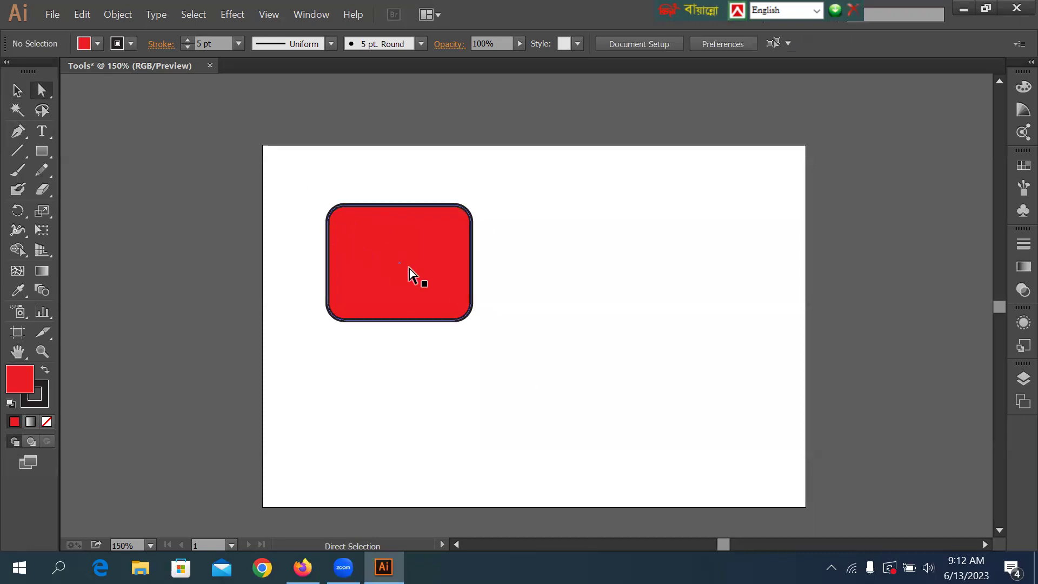
key("ctrl")
key("ctrl+z")
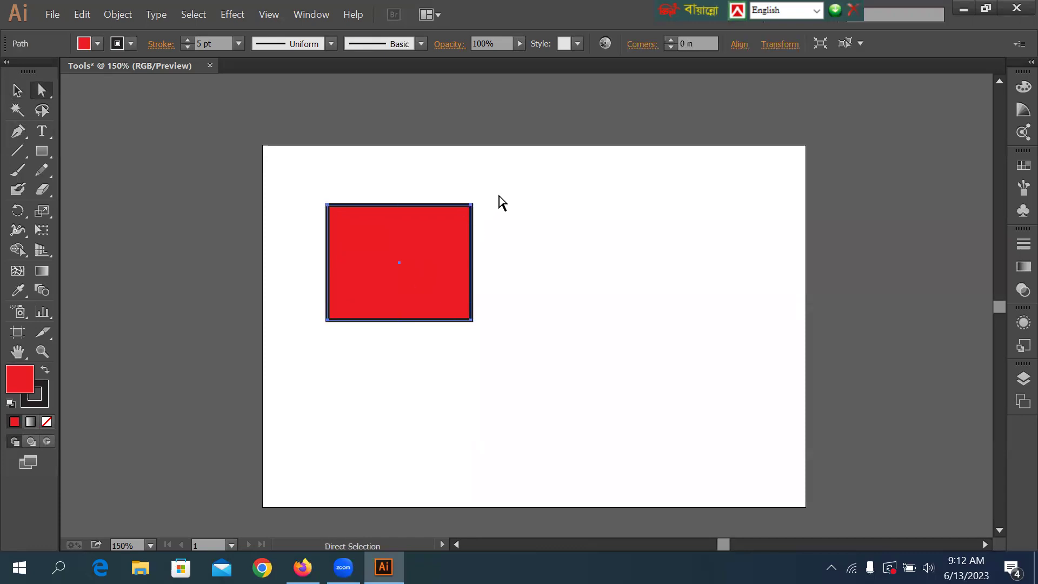
left_click(499, 202)
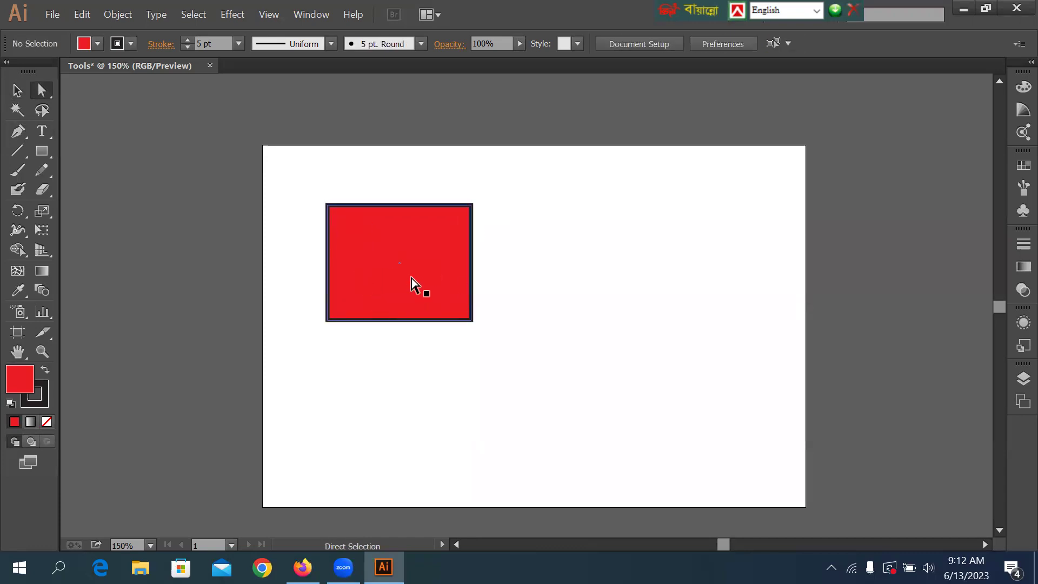
Try rounding only the two upper corners of the rectangle with the Direct Selection tool, and undo the rounding
left_click_drag(290, 184, 513, 247)
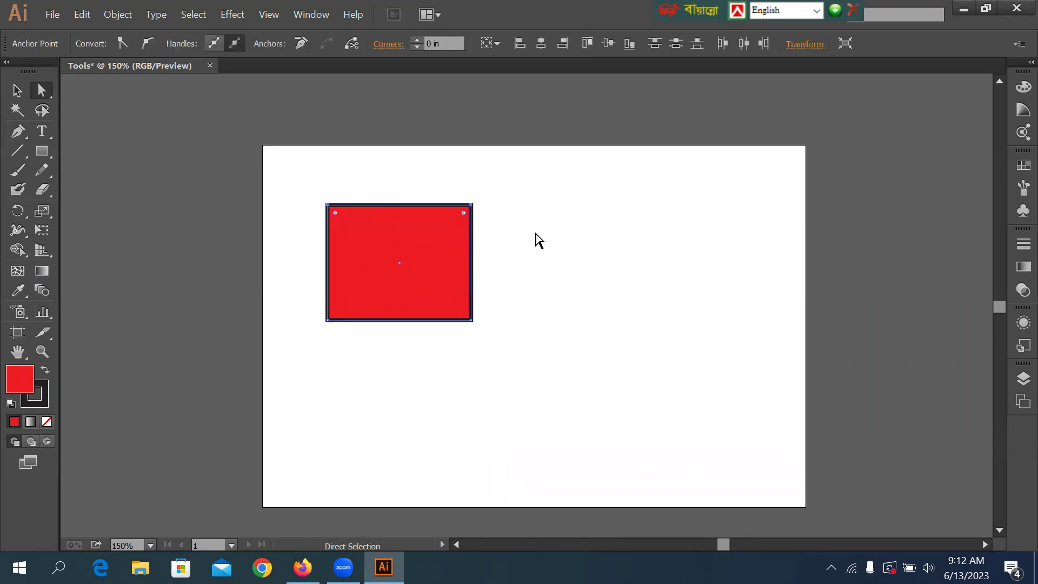
left_click_drag(462, 214, 459, 228)
left_click(544, 248)
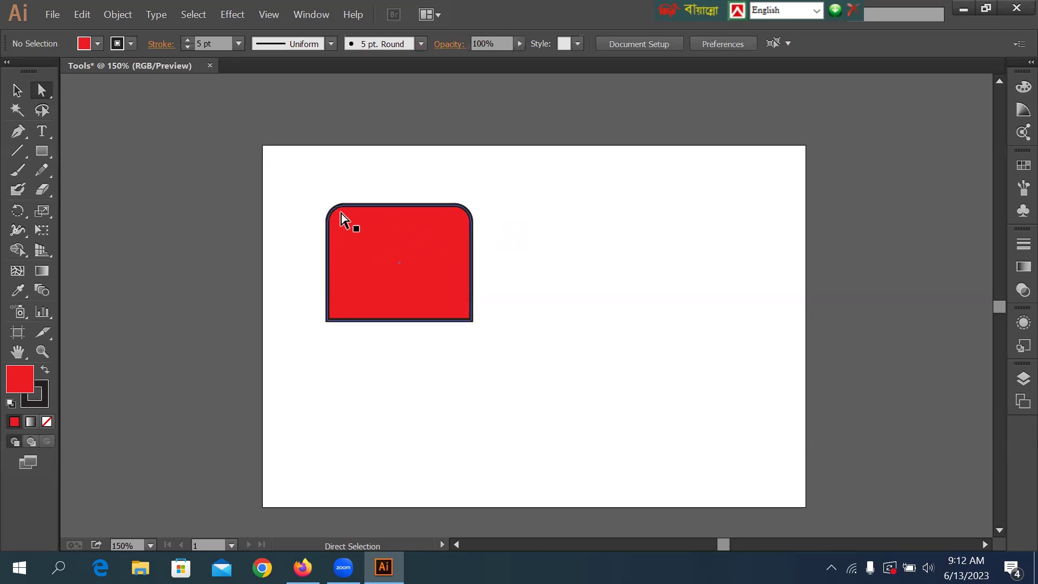
key("ctrl+z")
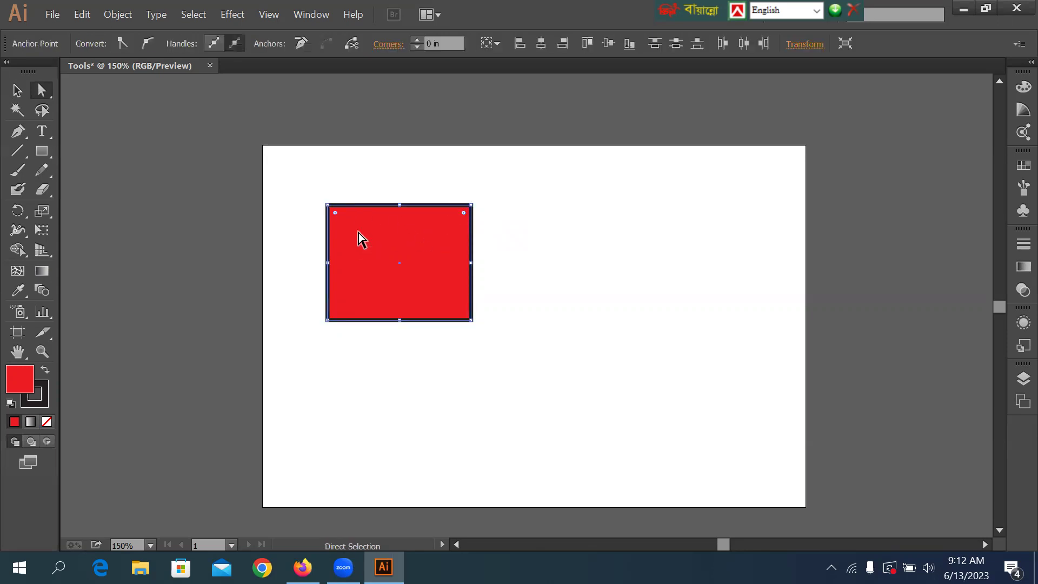
Round only the upper-left corner of the rectangle with the Direct Selection tool, and deselect it
left_click(276, 184)
mouse_move(300, 185)
left_mouse_down()
mouse_move(352, 239)
mouse_move(361, 231)
left_mouse_up()
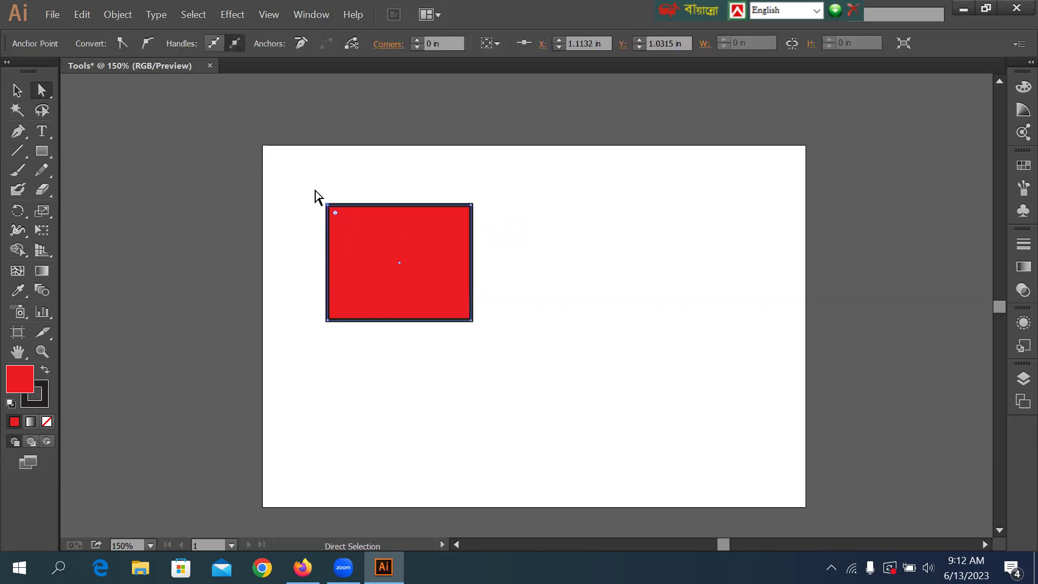
left_click(42, 91)
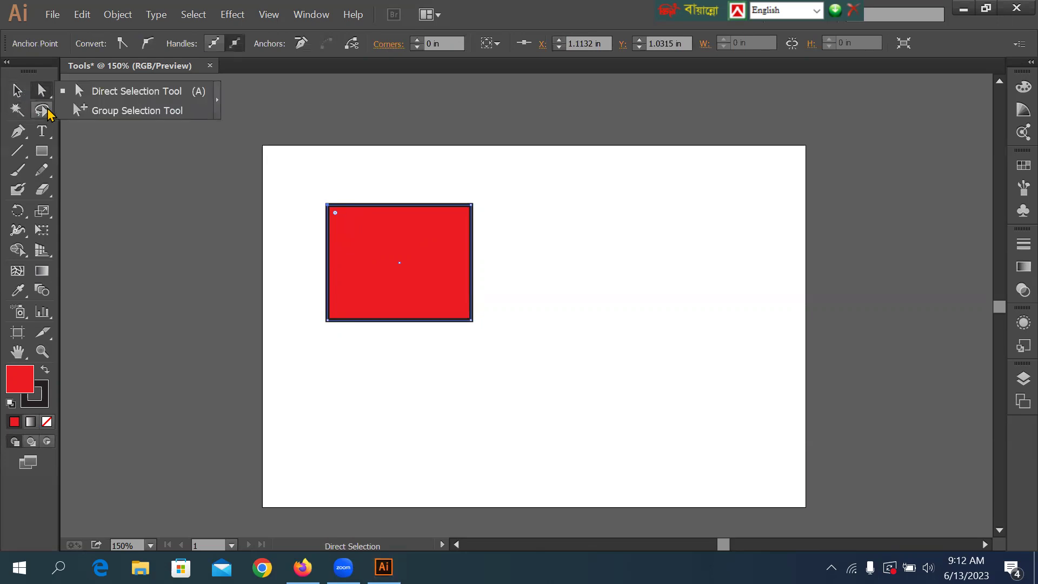
left_click(132, 92)
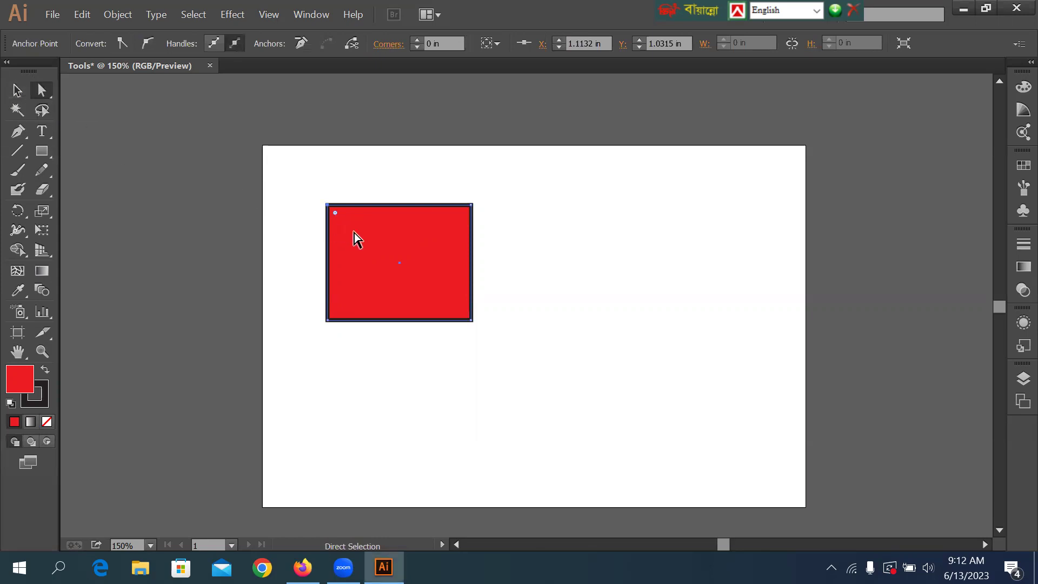
mouse_move(336, 214)
left_mouse_down()
mouse_move(358, 234)
mouse_move(346, 222)
left_mouse_up()
left_click(17, 90)
left_click(263, 131)
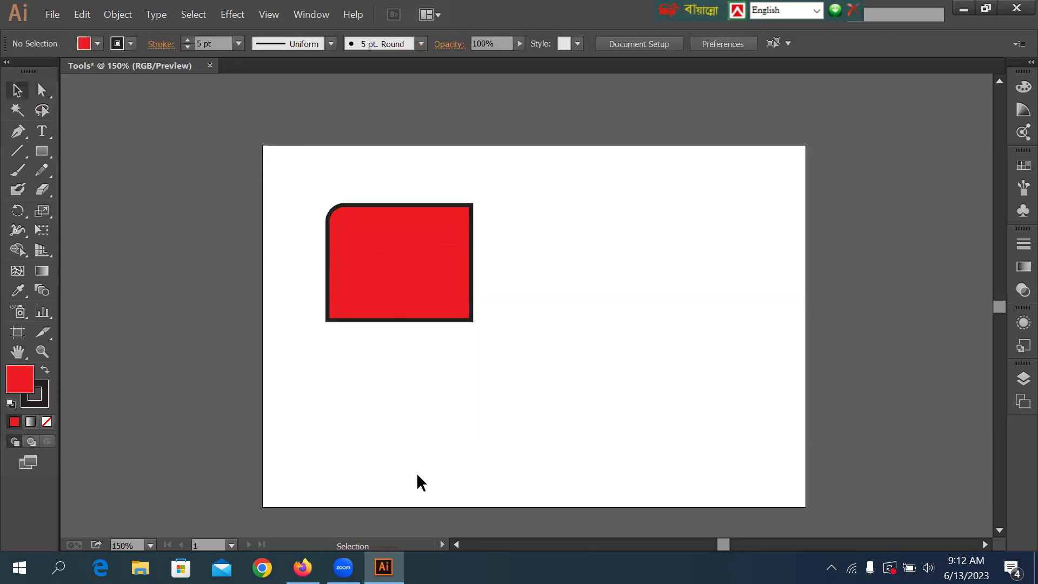
left_click(344, 567)
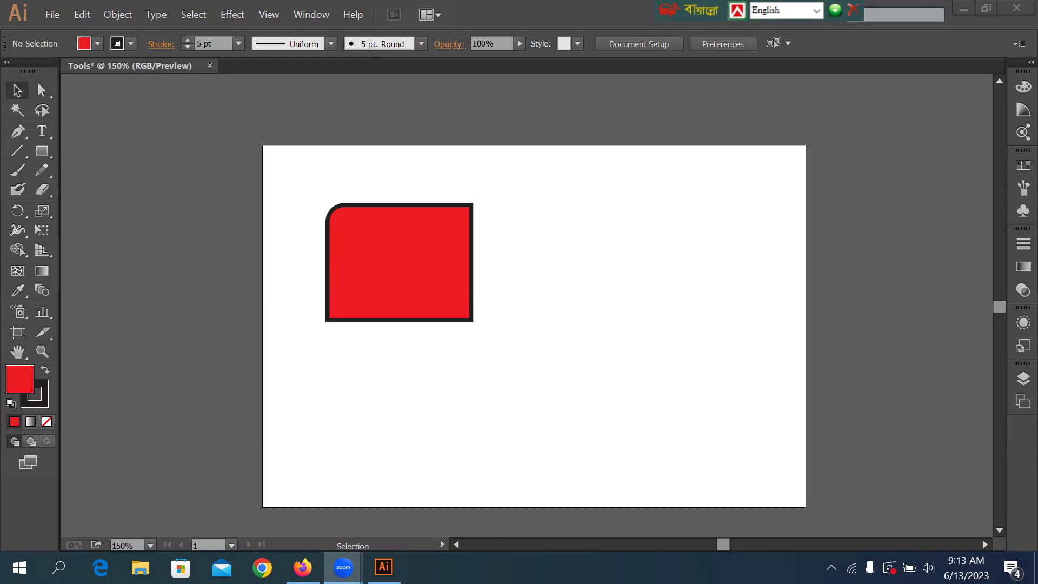
left_click(858, 27)
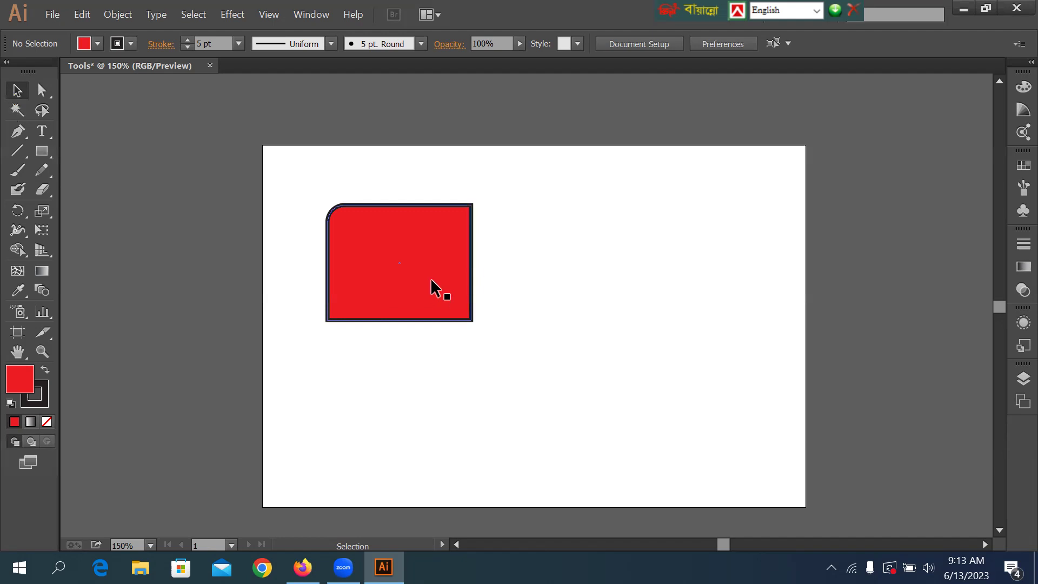
Try deleting the whole red rectangle after selecting it with the Selection tool, and undo the deletion
left_click(371, 235)
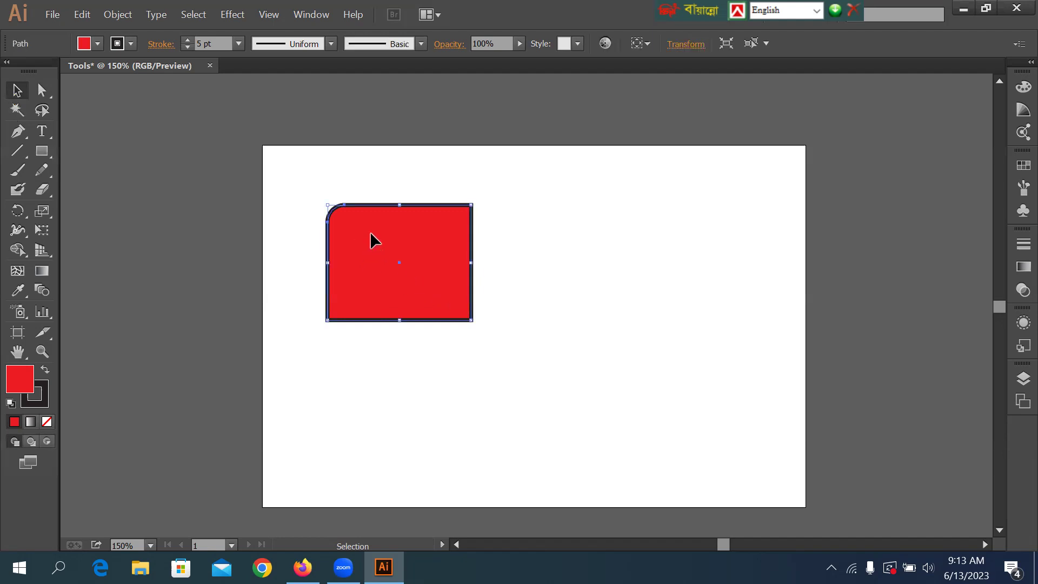
key("Delete")
key("ctrl+z")
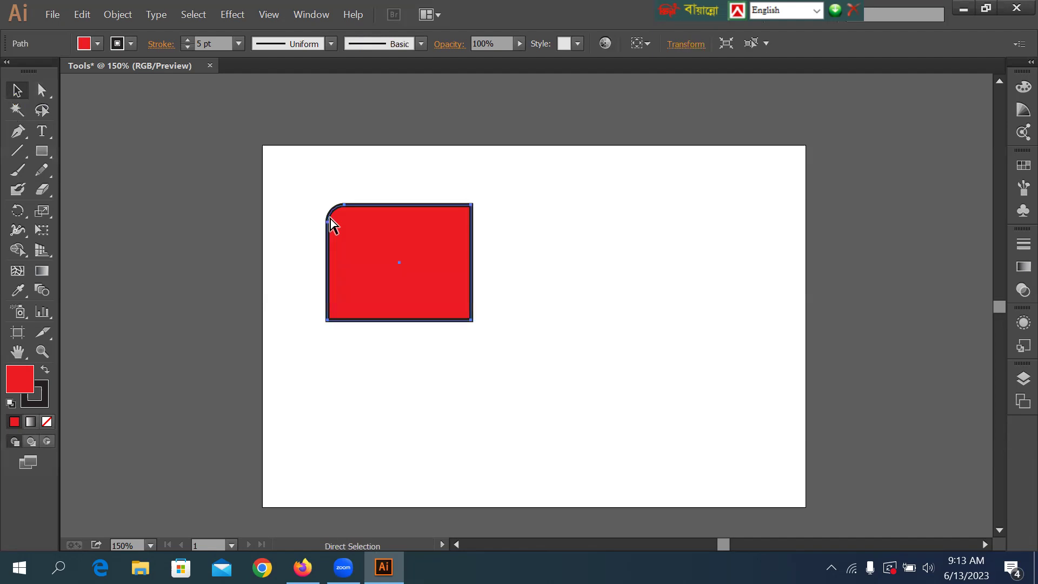
Remove the stroke from the red rounded-corner rectangle and move it closer to the artboard's upper-left corner
left_click(132, 44)
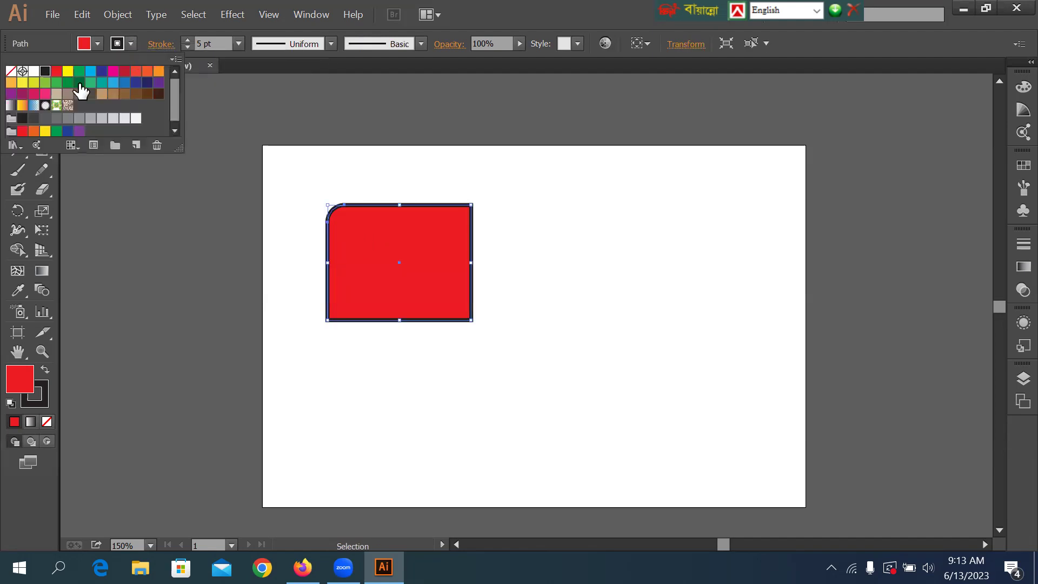
left_click(10, 72)
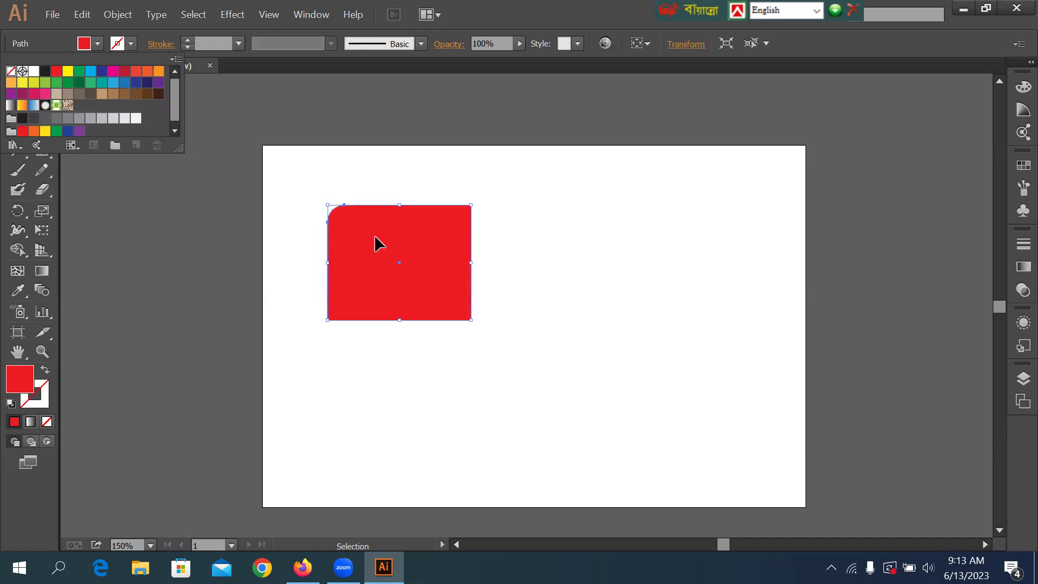
left_click_drag(380, 247, 350, 220)
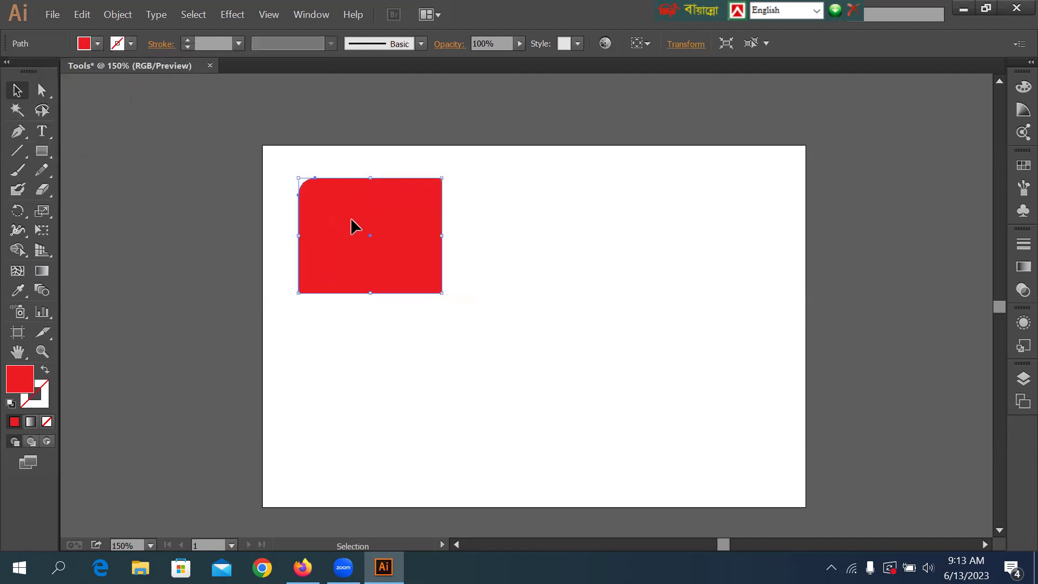
Try no fill and CMYK Red on the rectangle, and set its fill to green
left_click(97, 43)
left_click(11, 71)
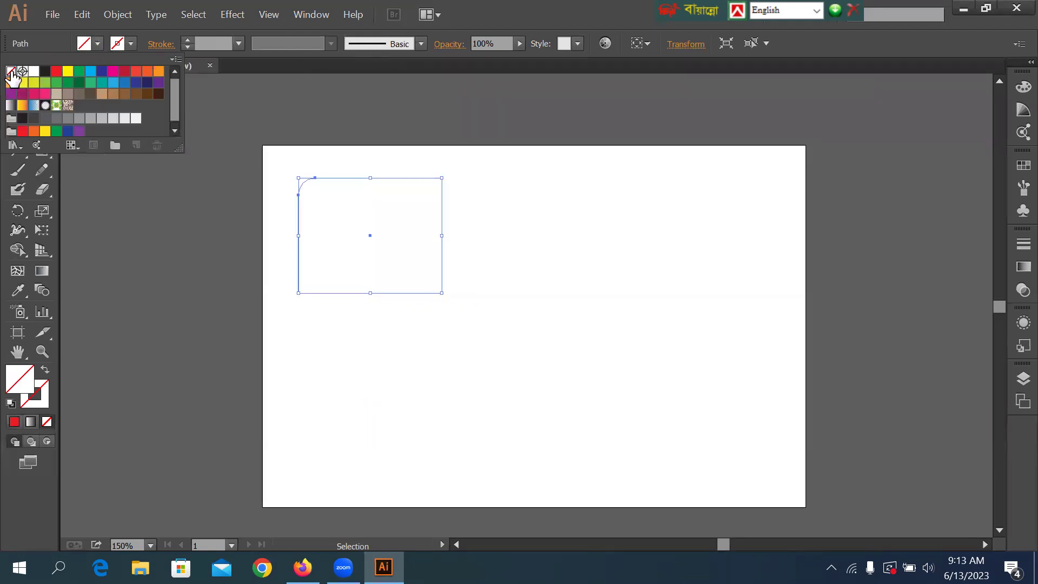
left_click(57, 71)
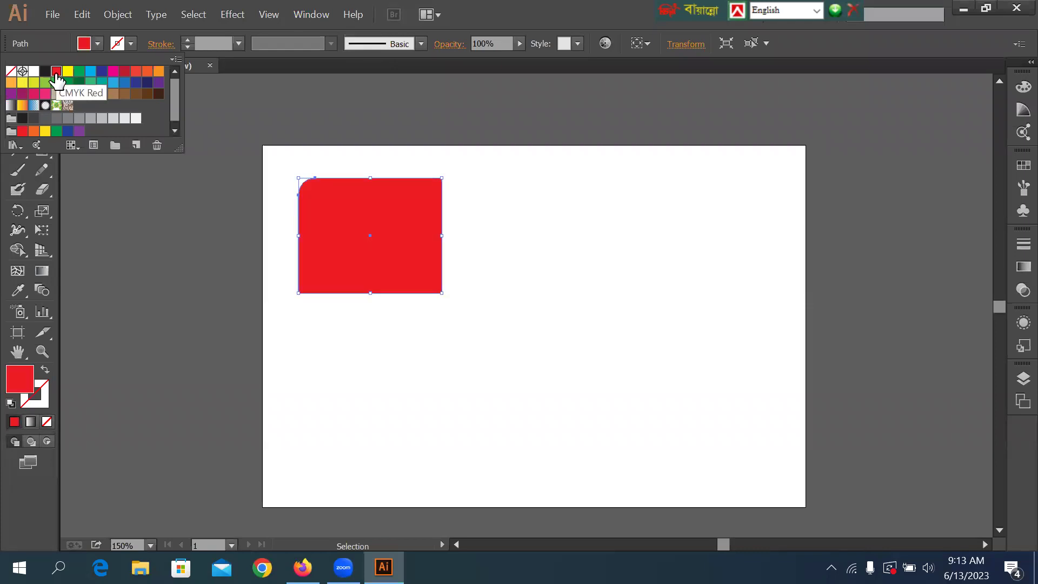
left_click(79, 71)
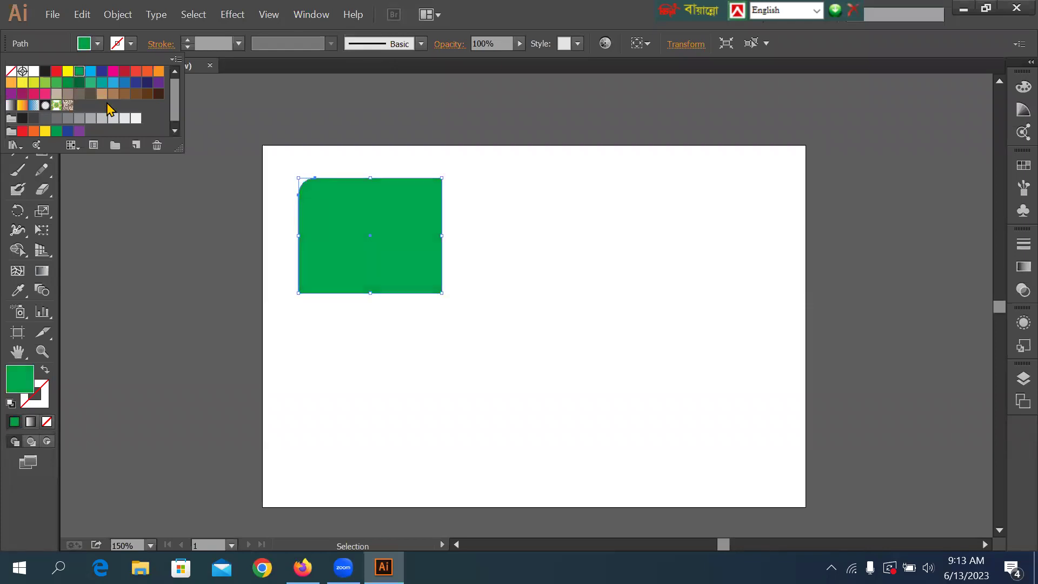
left_click(255, 175)
left_click(508, 286)
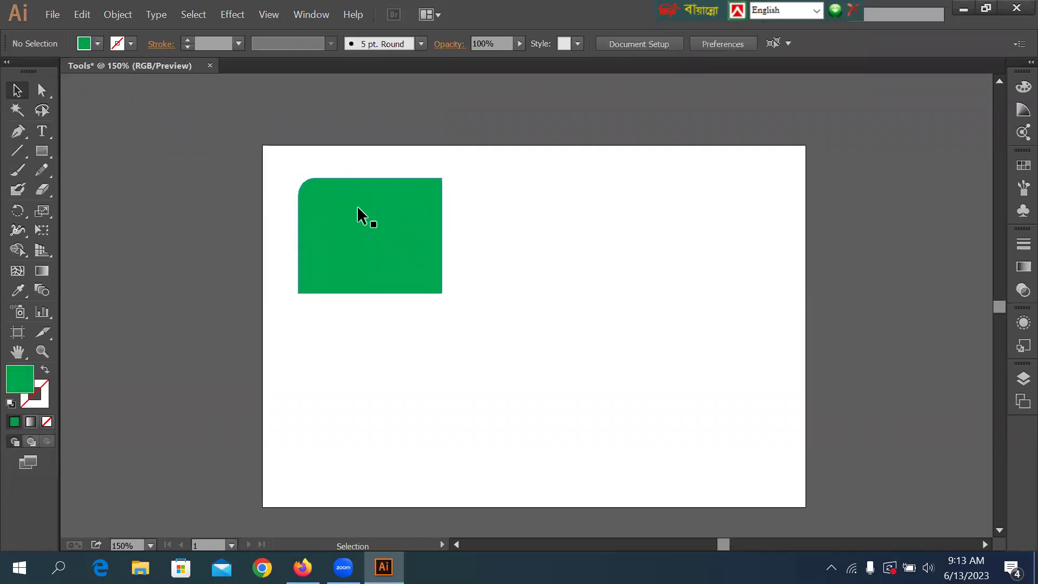
Replace the green shape with four plain rectangles: a near-square, a narrow upright one, a short horizontal bar and a long bar spanning the artboard
left_click(331, 200)
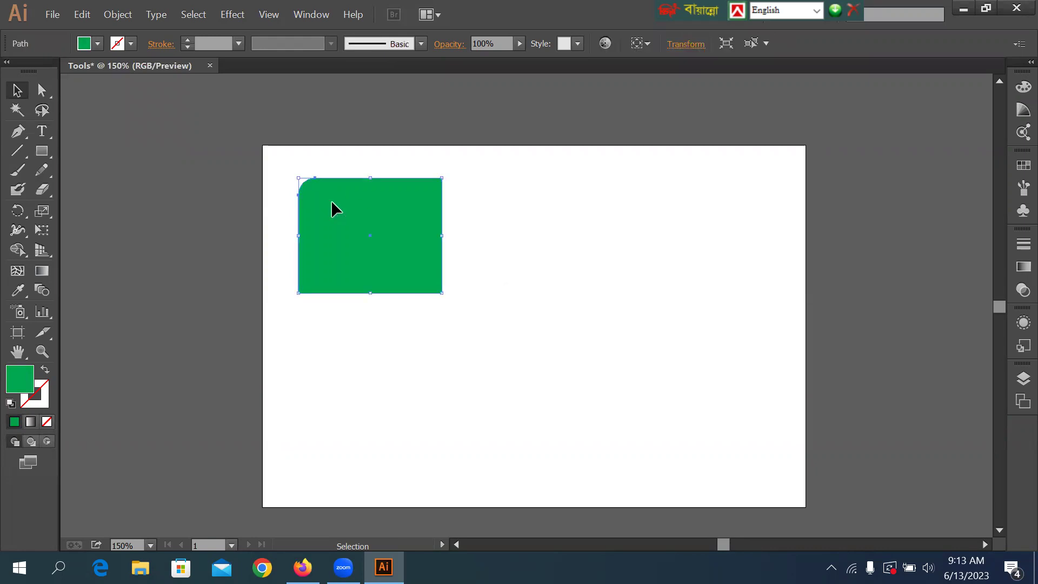
key("Delete")
left_click(39, 149)
mouse_move(285, 165)
left_mouse_down()
mouse_move(324, 258)
mouse_move(383, 261)
left_mouse_up()
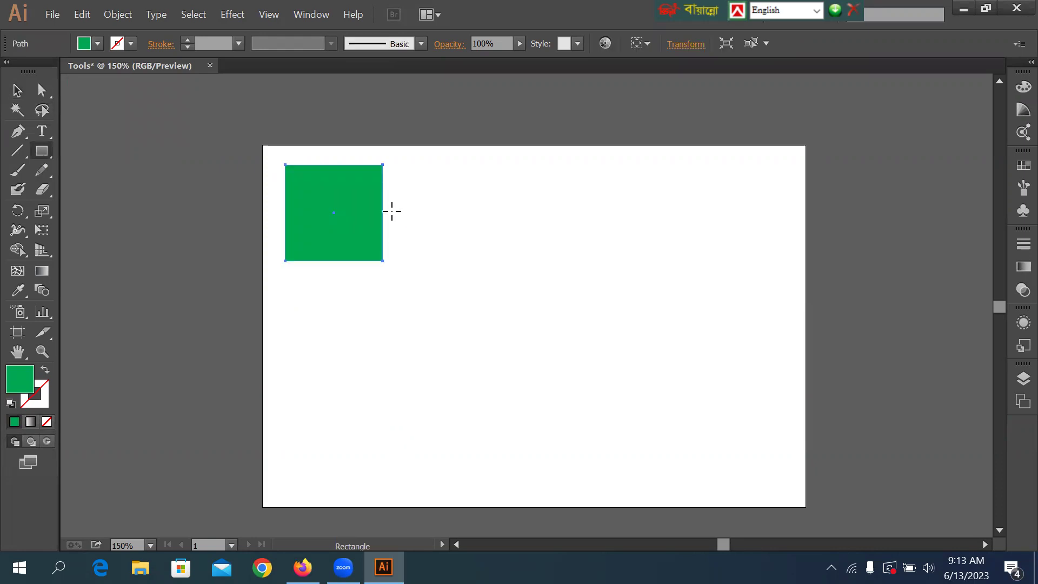
left_click_drag(418, 167, 443, 261)
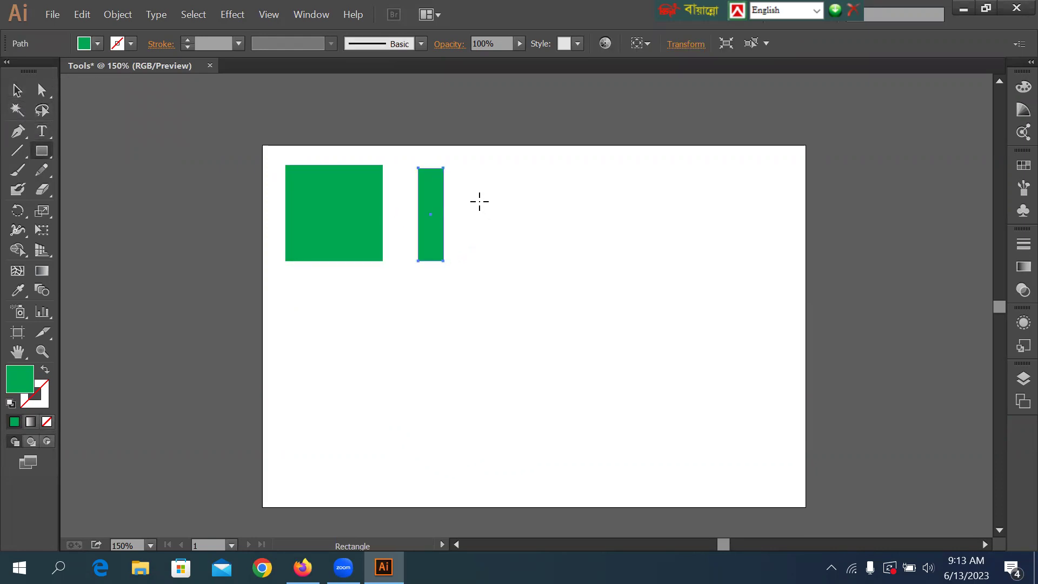
mouse_move(462, 186)
left_mouse_down()
mouse_move(586, 196)
mouse_move(609, 215)
left_mouse_up()
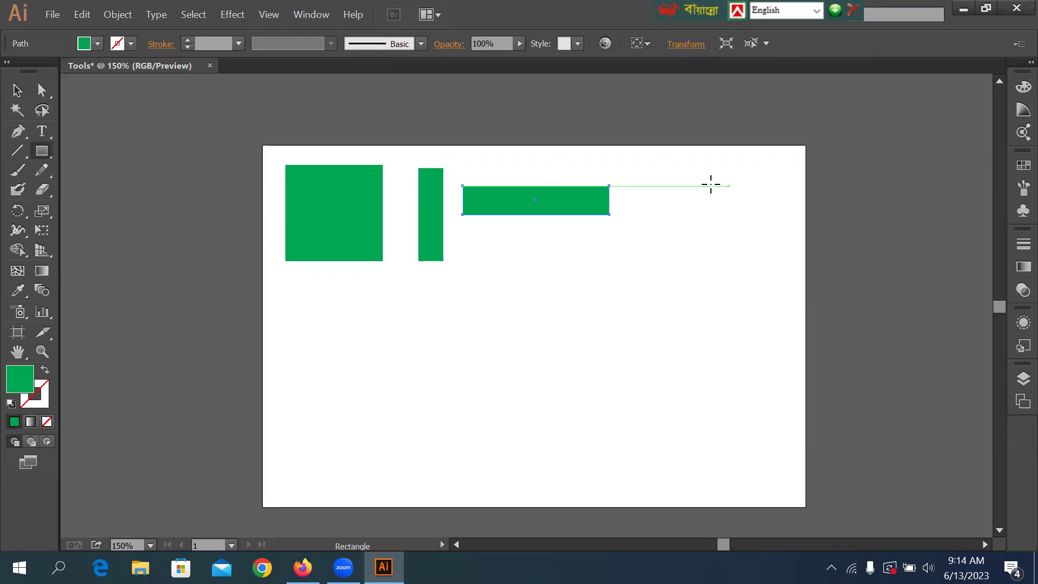
left_click_drag(289, 283, 781, 335)
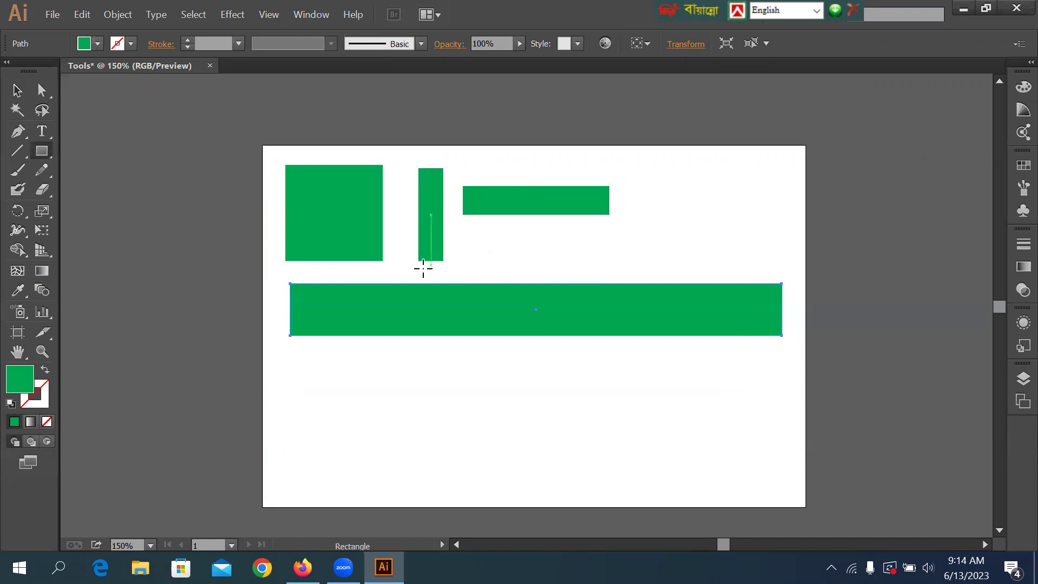
Draw three rounded rectangles below the long bar: a near-square, a narrow upright one and a wide horizontal one
left_click(43, 152)
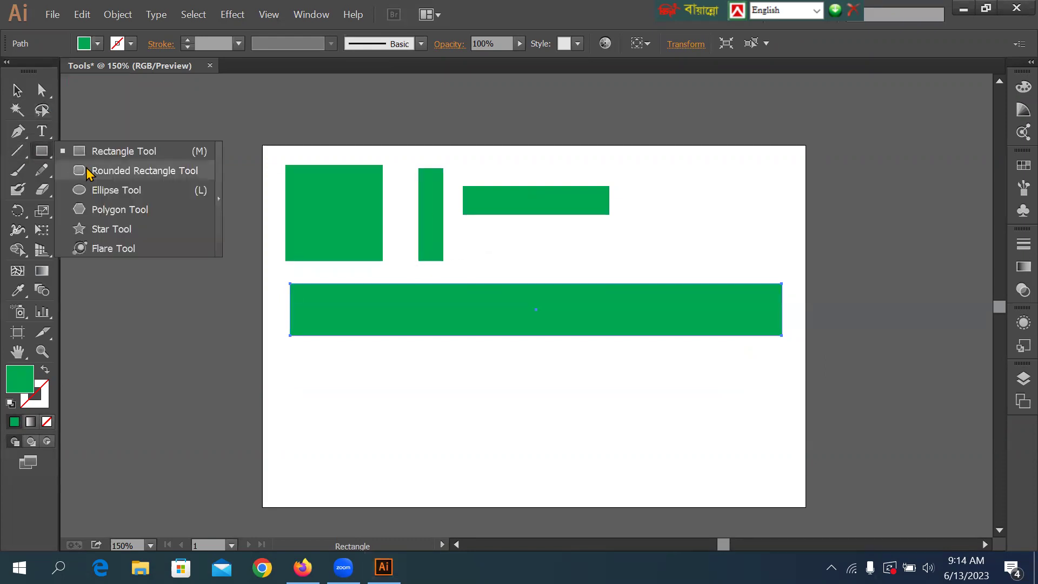
left_click(157, 172)
left_click_drag(298, 359, 414, 469)
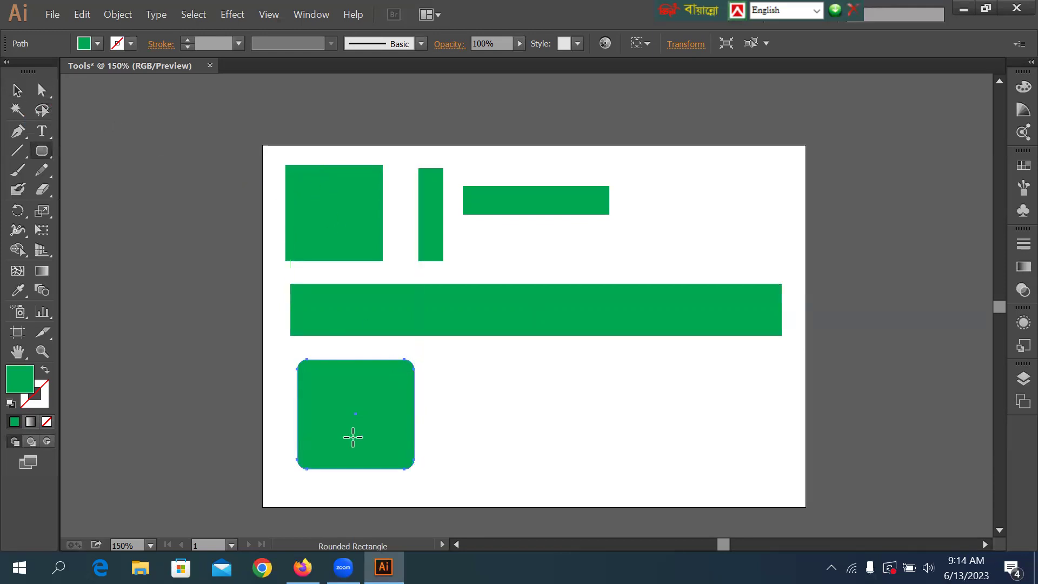
left_click(42, 152)
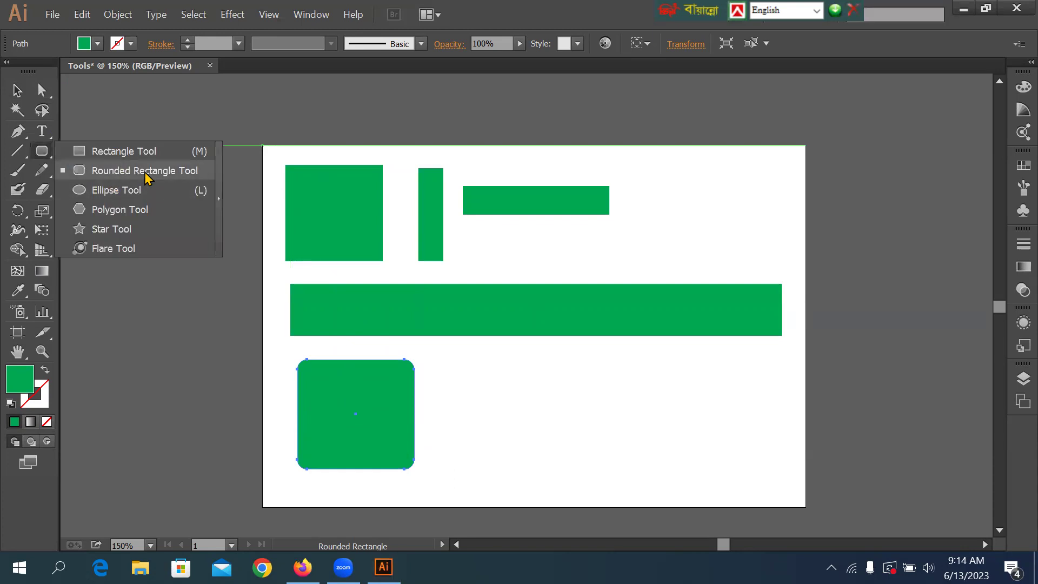
left_click_drag(452, 356, 491, 469)
left_click_drag(507, 389, 683, 432)
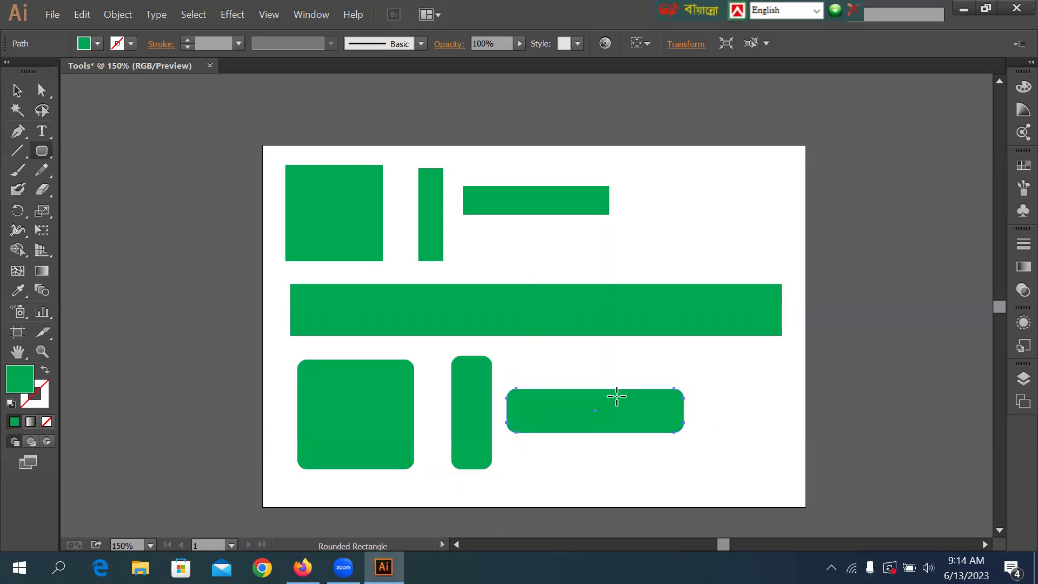
Scale all the rectangles down together and move them into the artboard's upper-left corner
left_click(43, 153)
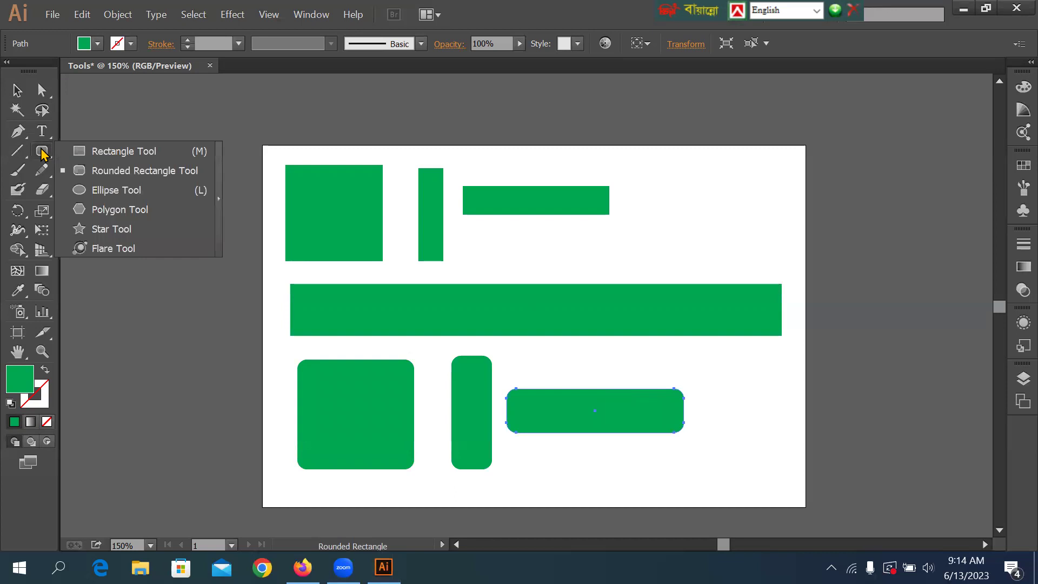
left_click(119, 193)
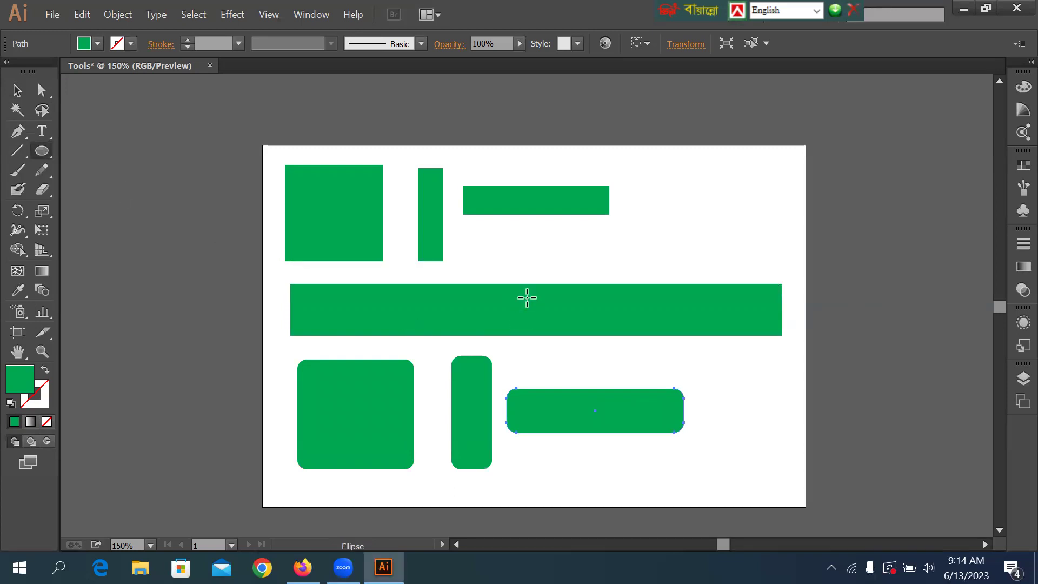
left_click(18, 91)
left_click_drag(238, 131, 755, 470)
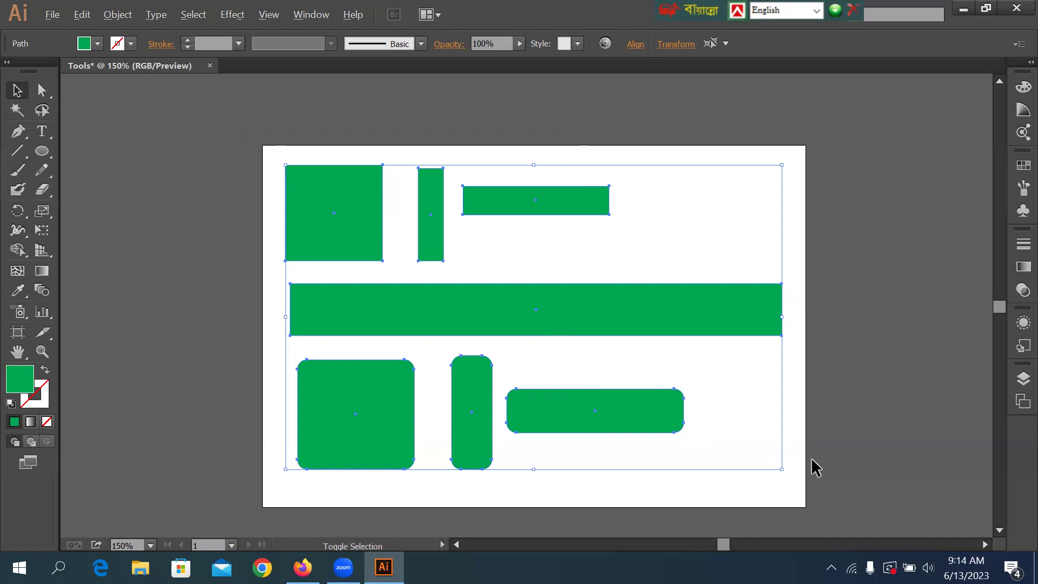
left_click(238, 135)
left_click_drag(876, 505, 876, 506)
left_click_drag(781, 469, 628, 376)
left_click_drag(455, 277, 297, 180)
left_click(538, 297)
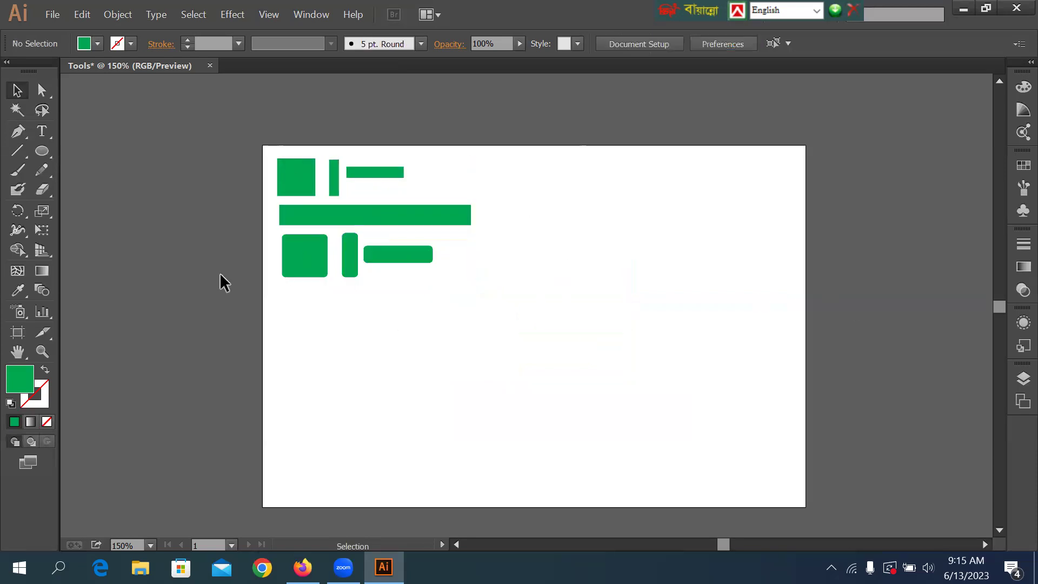
Draw three ellipses in the free area beside the rectangles: a nearly round one, a tall one and a flat wide one
left_click(42, 151)
left_click_drag(549, 186, 617, 244)
left_click_drag(673, 195, 727, 281)
left_click_drag(504, 276, 618, 313)
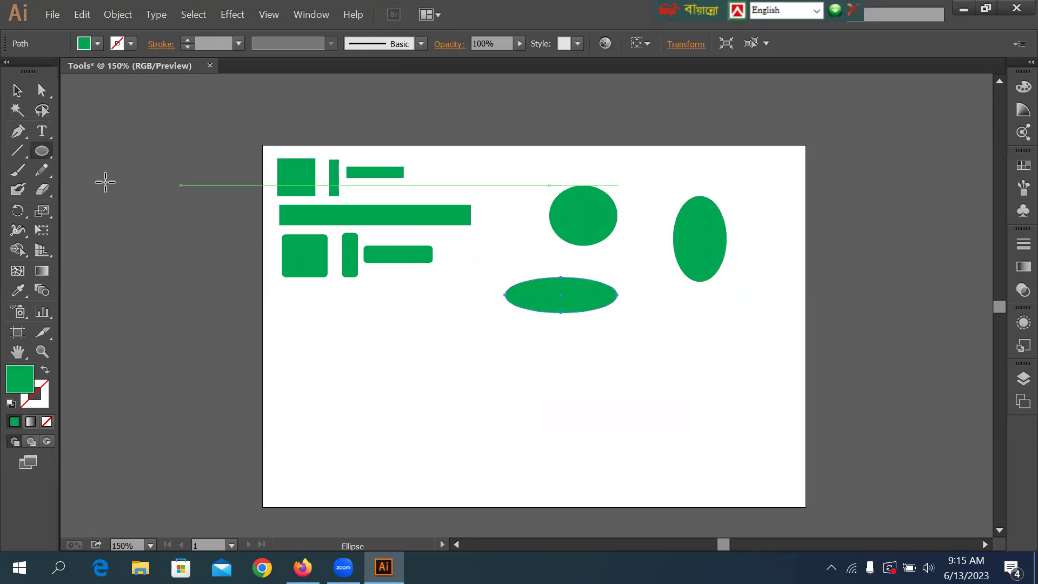
Draw two five-pointed stars below the rounded rectangles, the first slightly tilted and the second larger and upright
left_click_drag(42, 151, 105, 236)
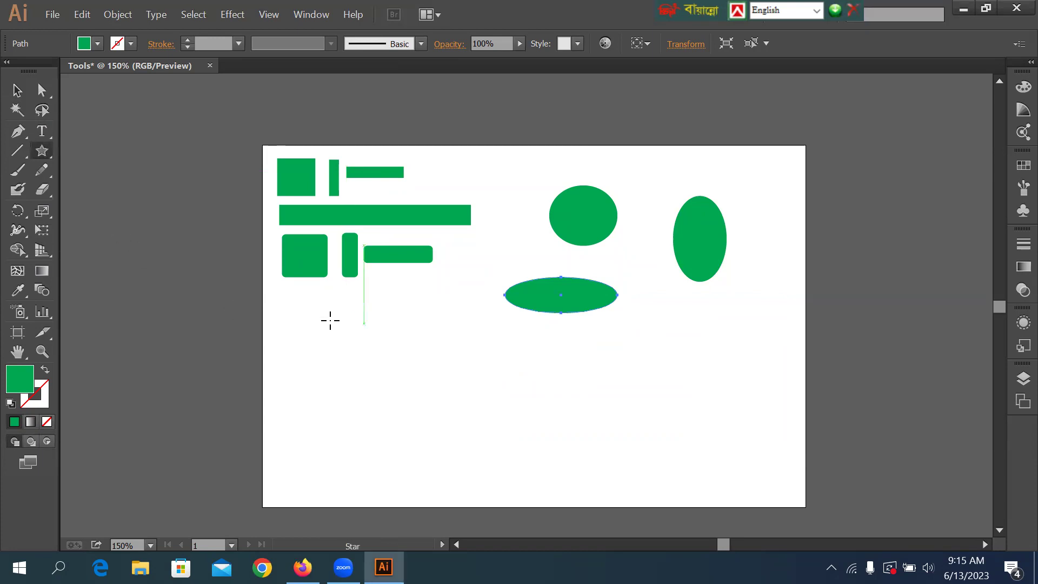
left_click_drag(301, 317, 315, 345)
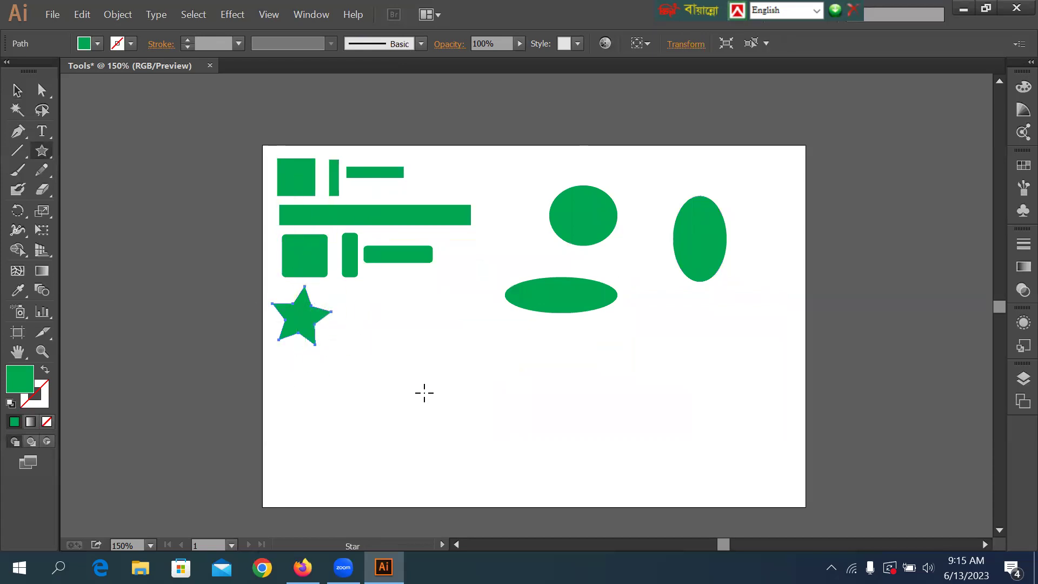
left_click_drag(403, 315, 426, 349)
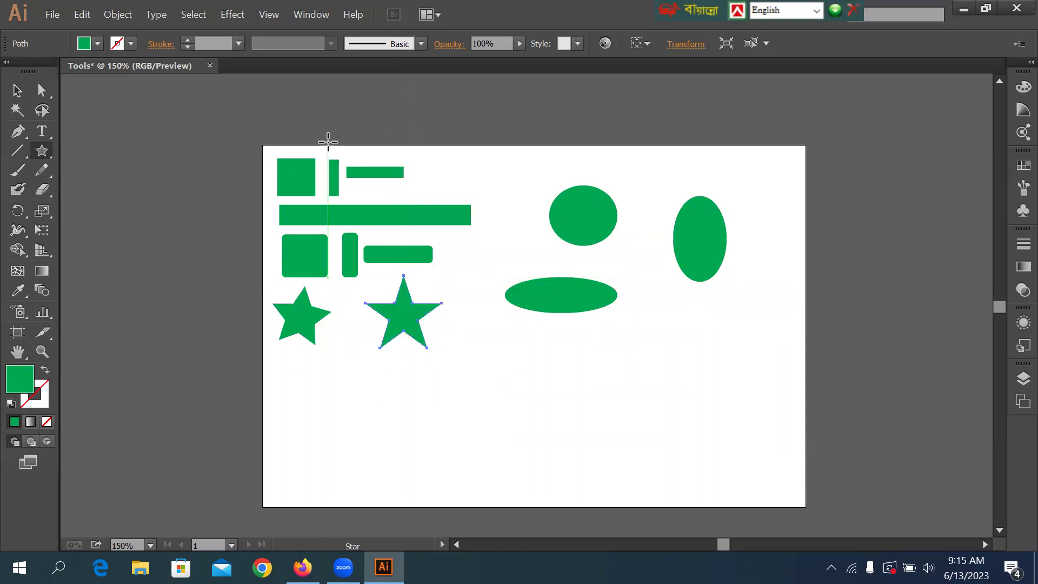
Draw a perfect circle below the ellipses and a flare about 1.45 in wide below the stars
left_click_drag(42, 154, 110, 188)
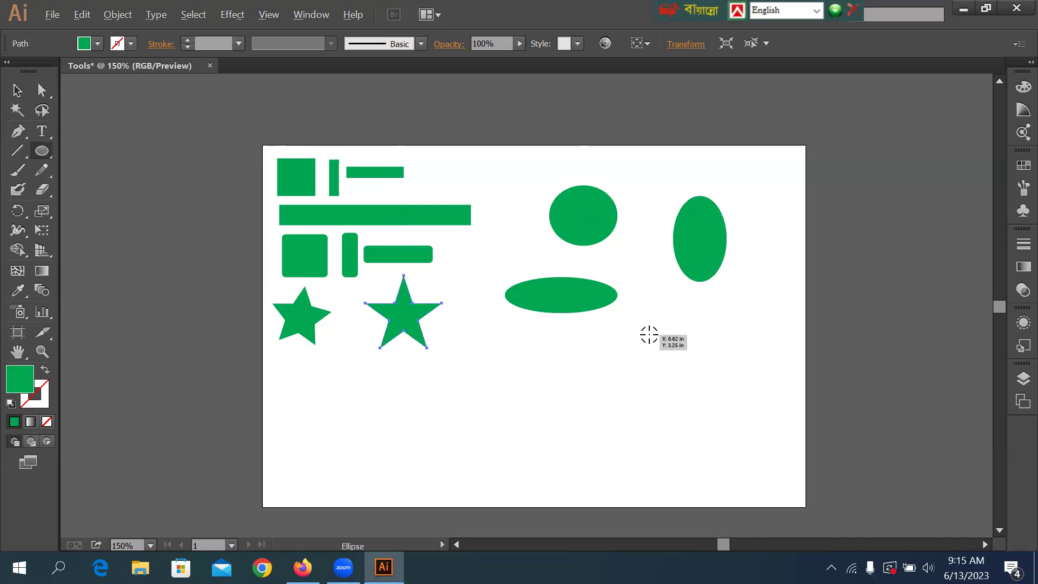
left_click_drag(661, 331, 679, 363)
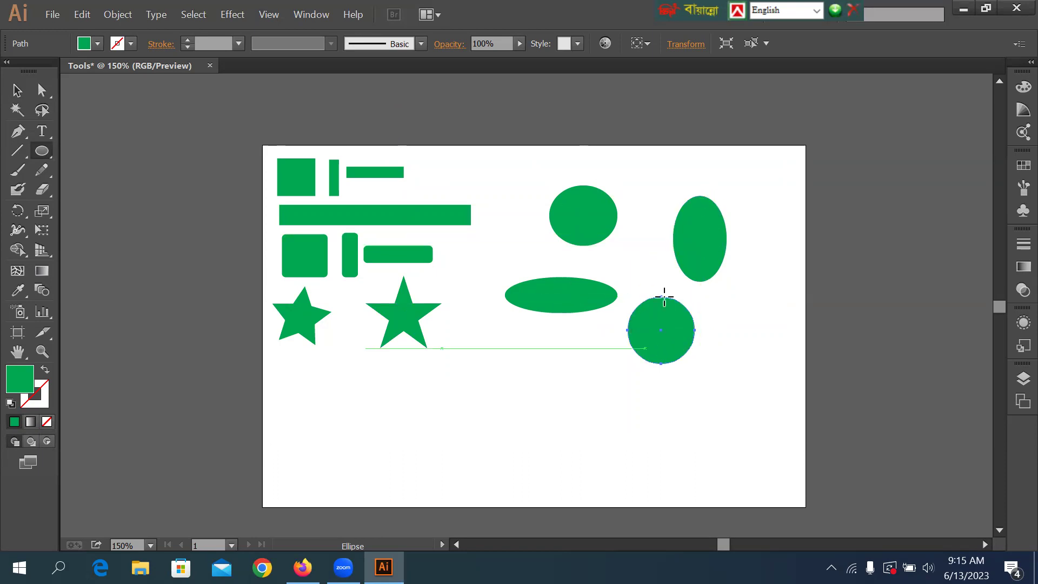
left_click(39, 152)
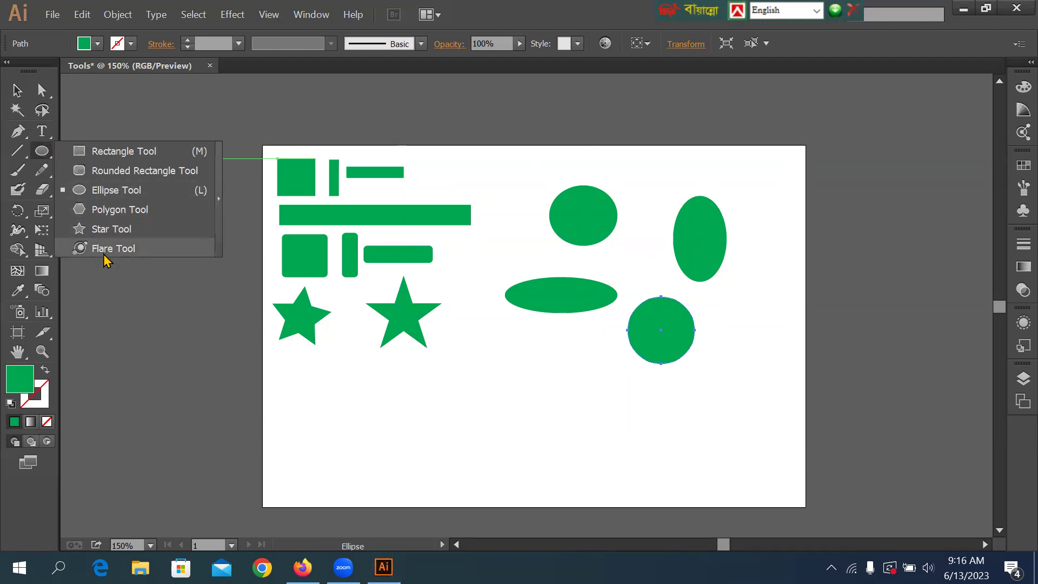
left_click(107, 248)
left_click_drag(477, 388, 481, 393)
Scale all the shapes down together and move them into the artboard's upper-left corner
left_click(17, 89)
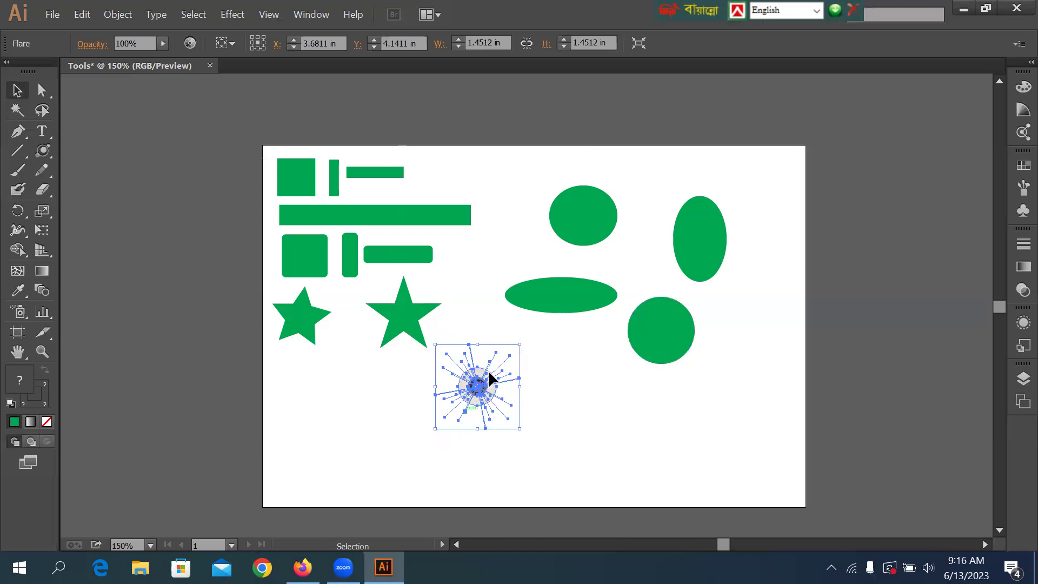
left_click_drag(236, 135, 757, 470)
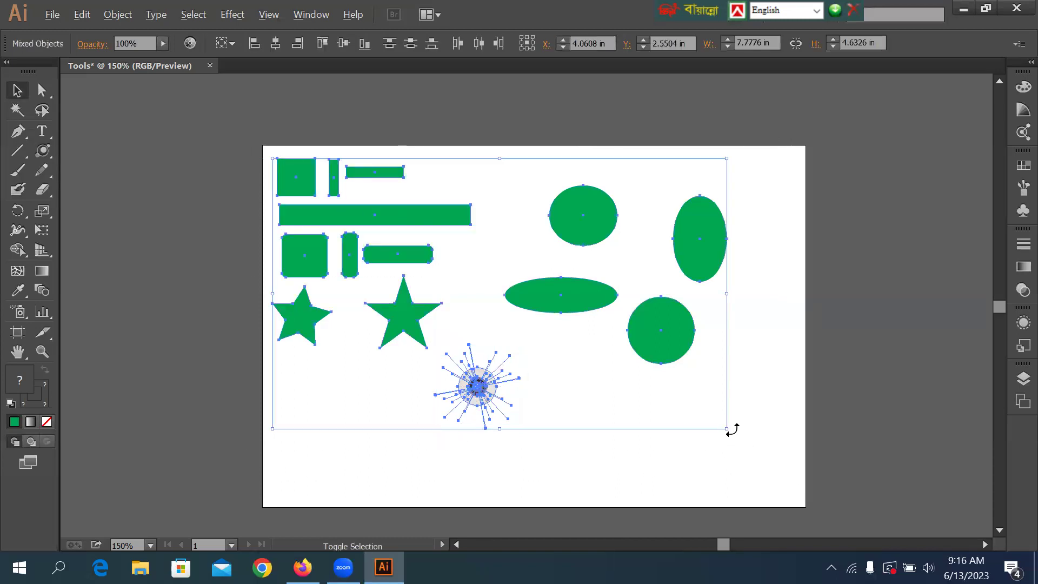
left_click_drag(728, 428, 647, 382)
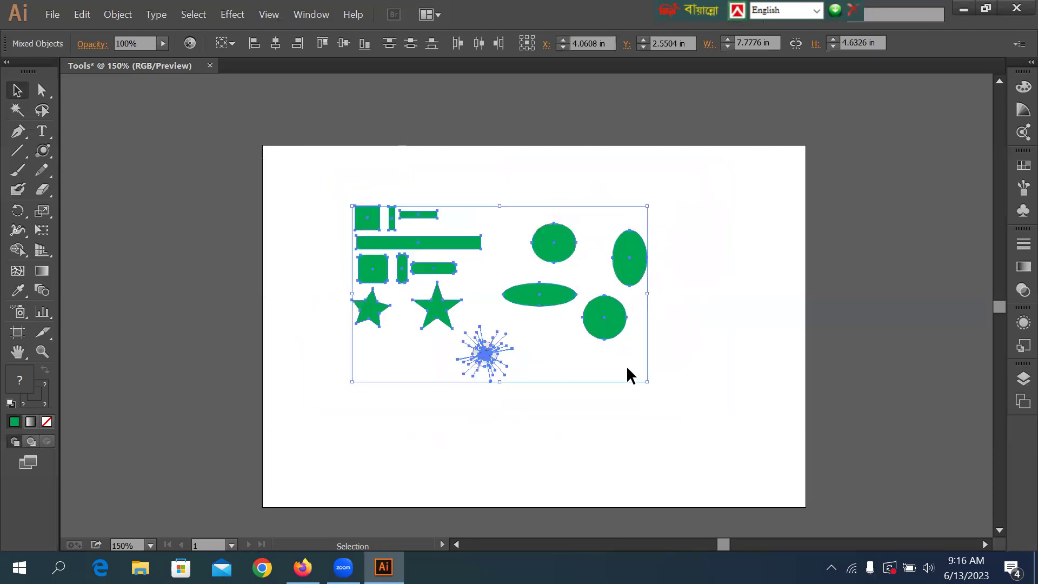
left_click_drag(542, 295, 459, 245)
left_click(638, 346)
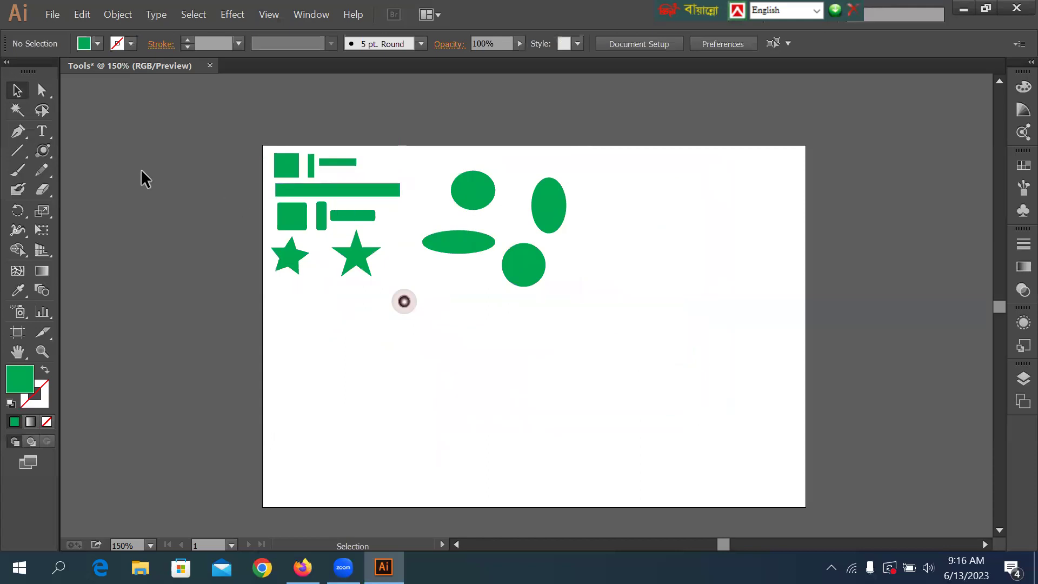
Round the two upper corners of the plain near-square with the Direct Selection tool, and deselect it
scroll(341, 216, "up", 3)
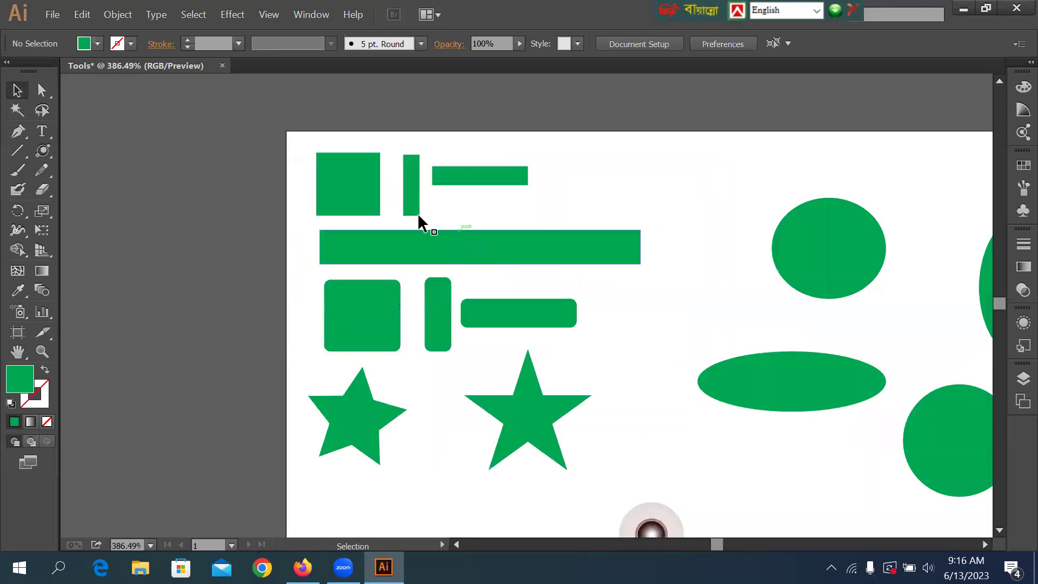
left_click(42, 91)
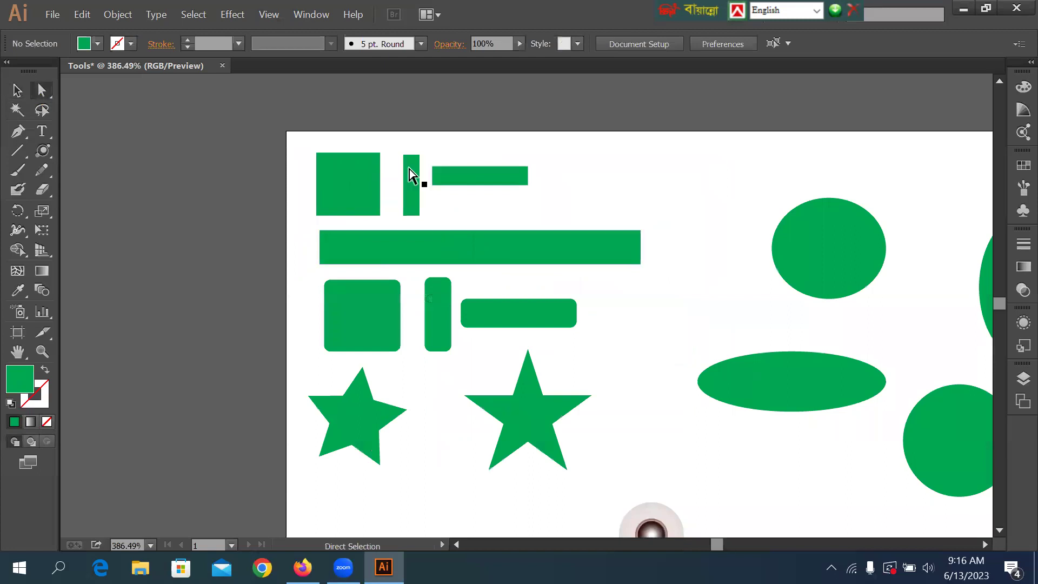
left_click_drag(302, 151, 397, 199)
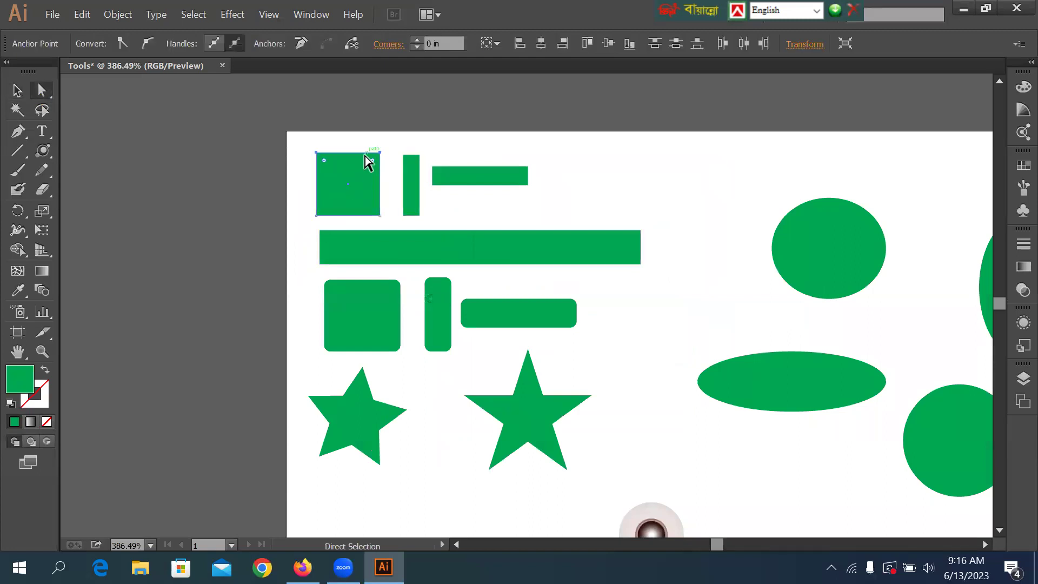
left_click_drag(375, 162, 327, 172)
left_click(310, 162)
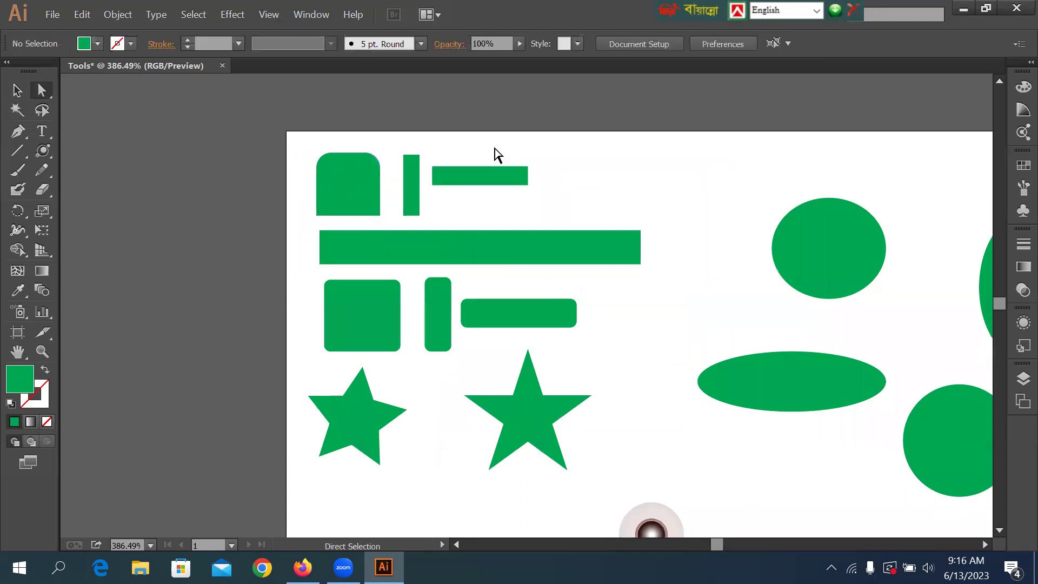
Round both right corners of the short horizontal bar, both upper corners of the narrow vertical bar, and the long bar's upper-right corner
left_click_drag(516, 160, 500, 190)
left_click(491, 209)
left_click_drag(393, 145, 410, 171)
left_click(510, 226)
left_click_drag(656, 243, 588, 265)
left_click(687, 193)
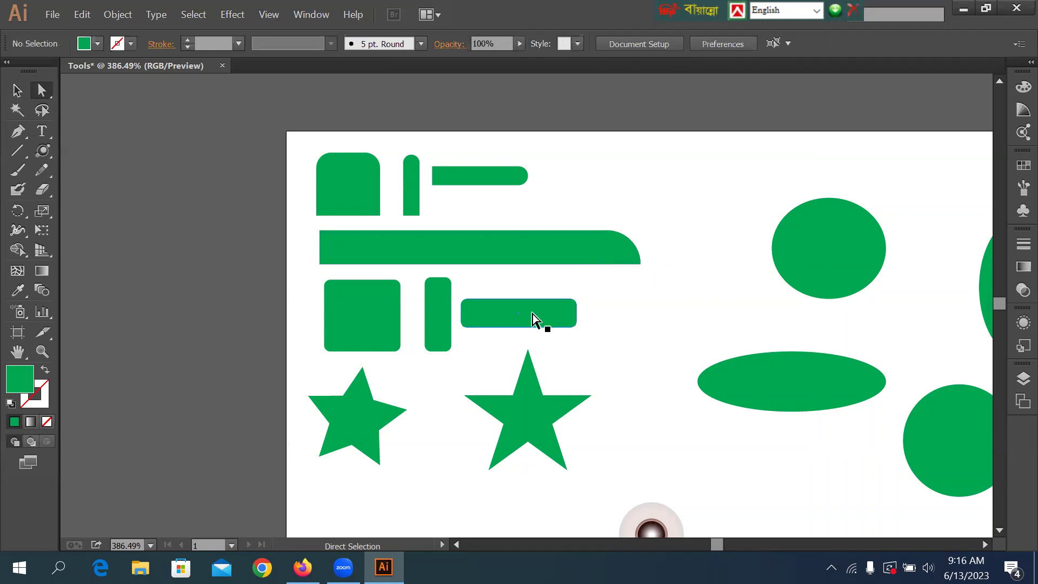
Reshape the nearly round ellipse by pulling its left anchor's handle outward and shifting that anchor inward and down, and deselect it
key("space")
left_click_drag(614, 373, 489, 319)
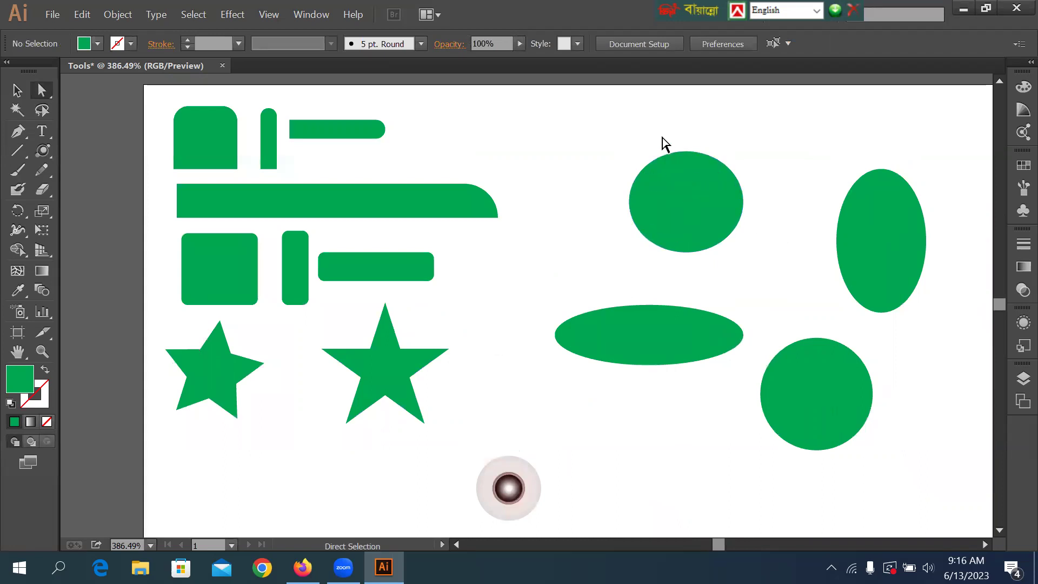
left_click_drag(641, 146, 778, 211)
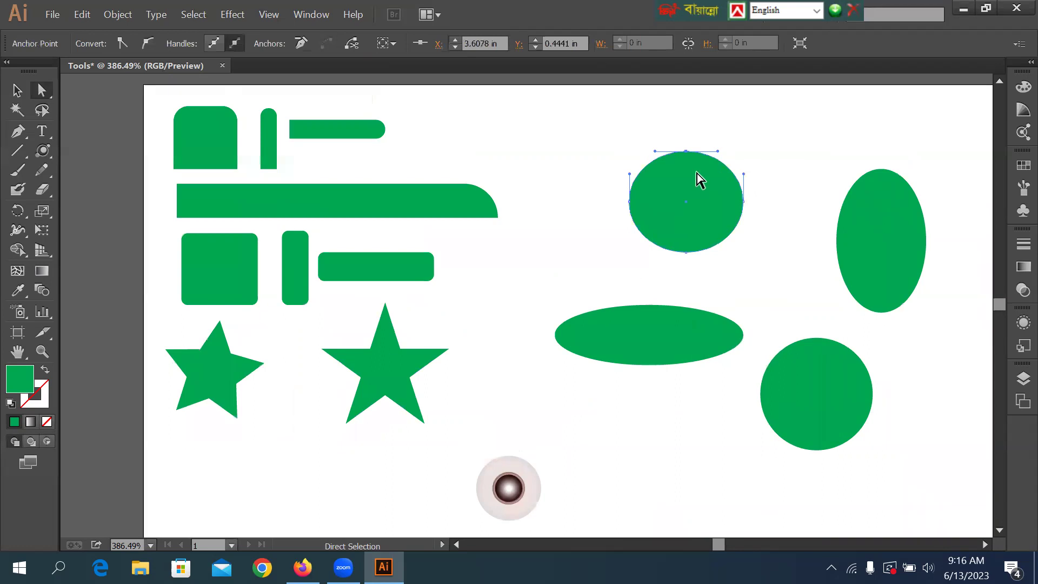
left_click(589, 157)
left_click_drag(590, 136, 677, 256)
left_click_drag(629, 229, 580, 232)
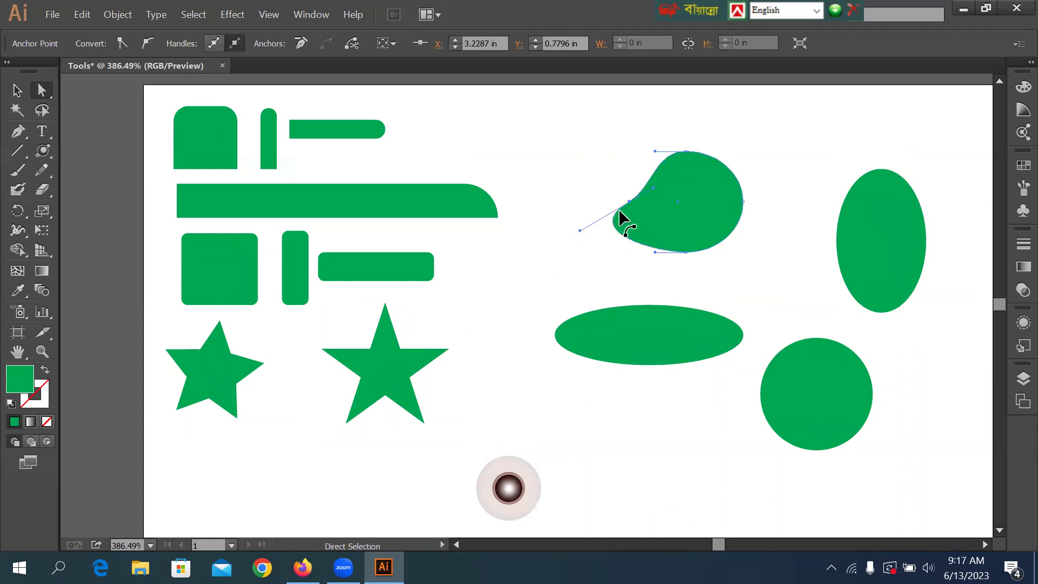
left_click_drag(628, 203, 643, 218)
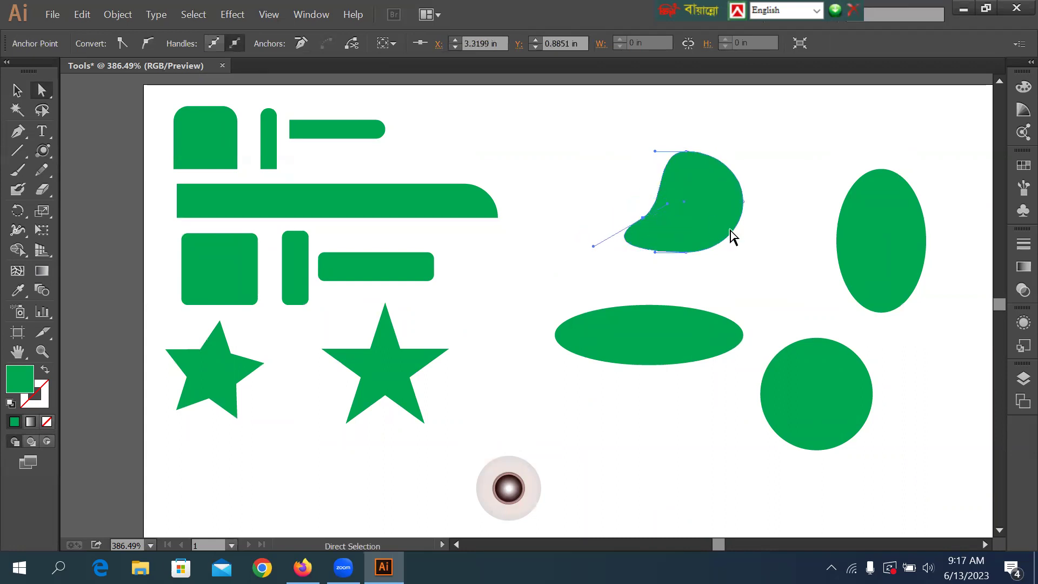
left_click(780, 204)
Reshape the tall ellipse into a drop by swinging its bottom anchor's handle downward, and deselect it
left_click(867, 222)
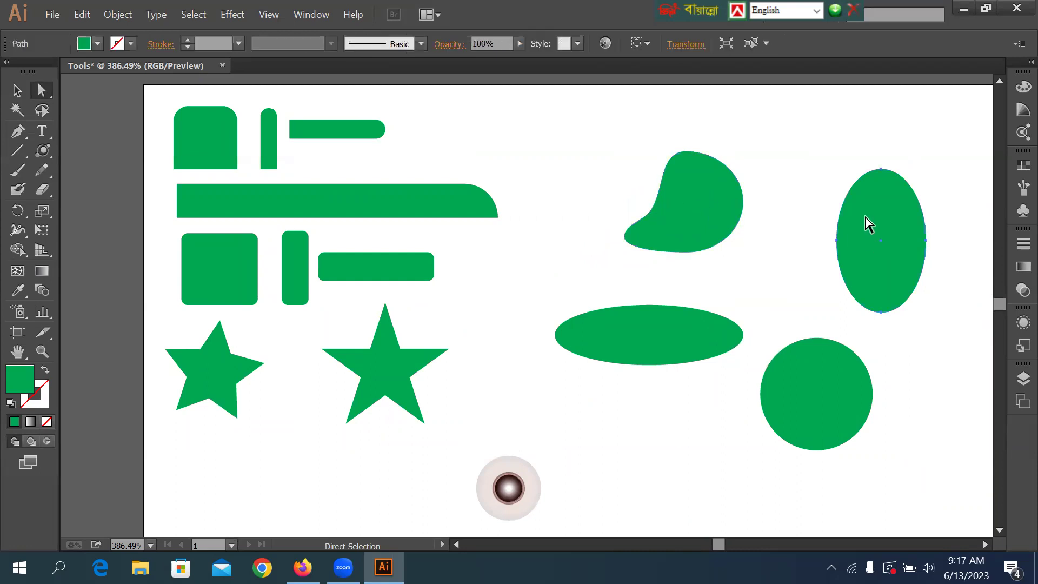
left_click(808, 176)
left_click_drag(799, 158, 876, 358)
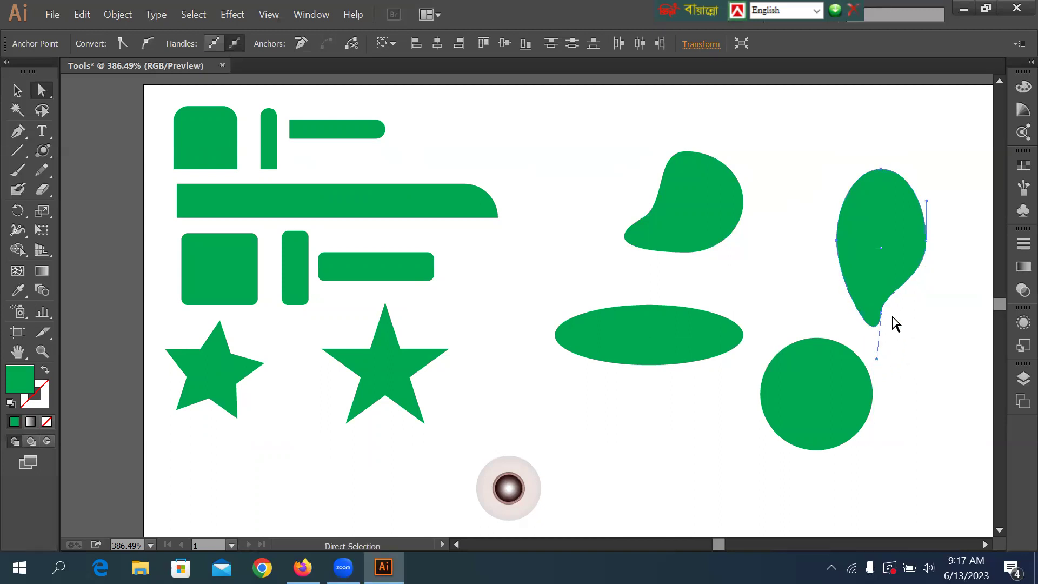
left_click(593, 300)
Reshape the flat ellipse by pulling its top anchor's left handle upward into a hump, and deselect it
left_click_drag(552, 301, 632, 380)
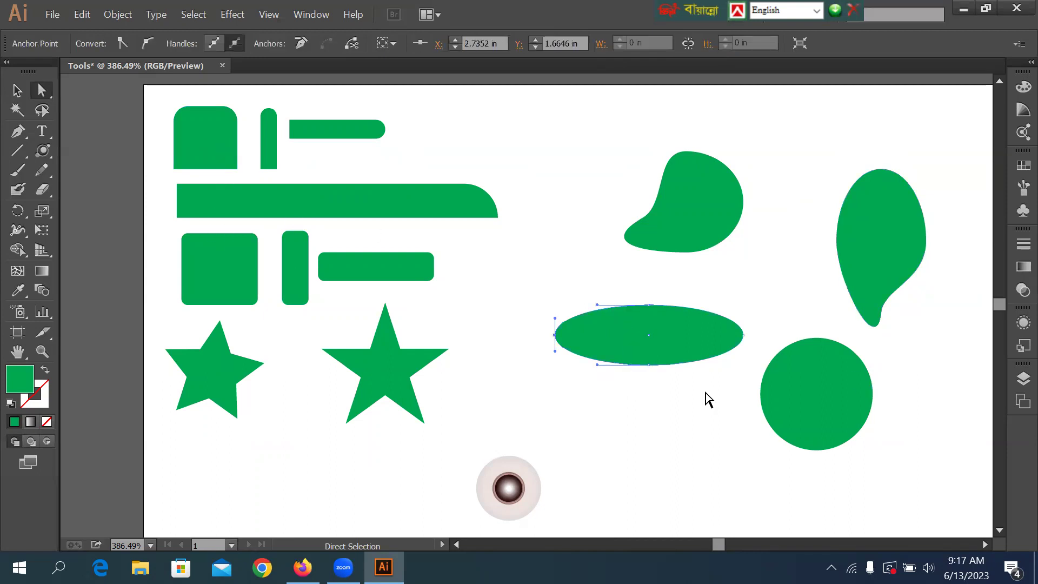
left_click_drag(598, 307, 578, 222)
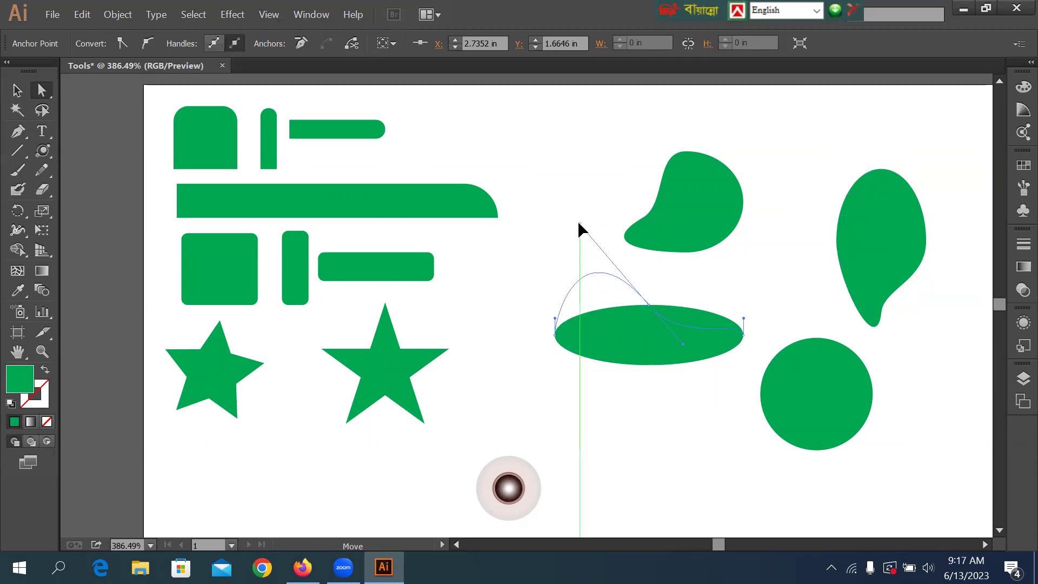
left_click(581, 362)
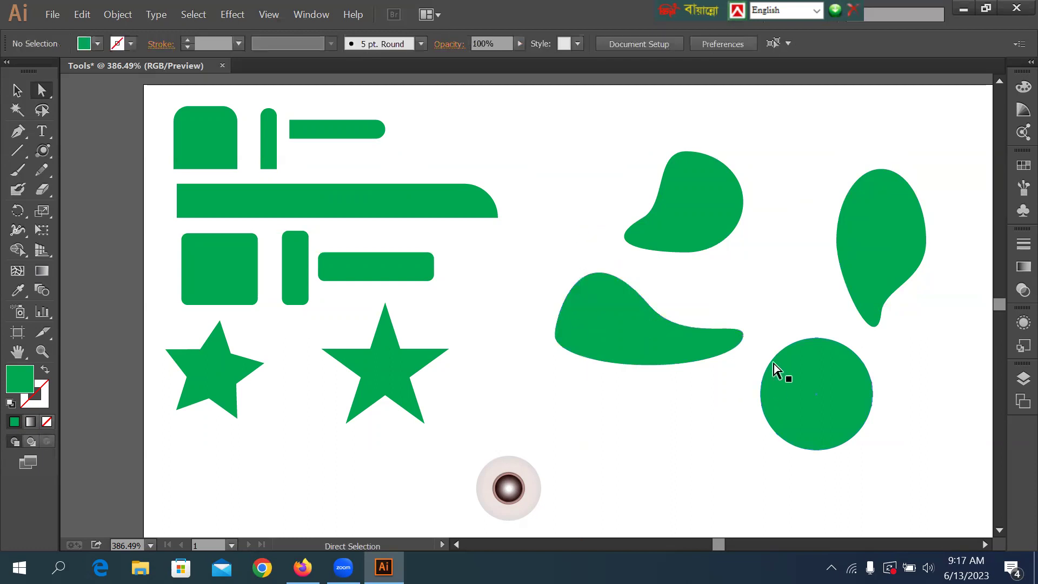
Distort the perfect circle by pulling the handles of its bottom and right anchors, and reposition it below the drop shape
left_click_drag(892, 456, 780, 495)
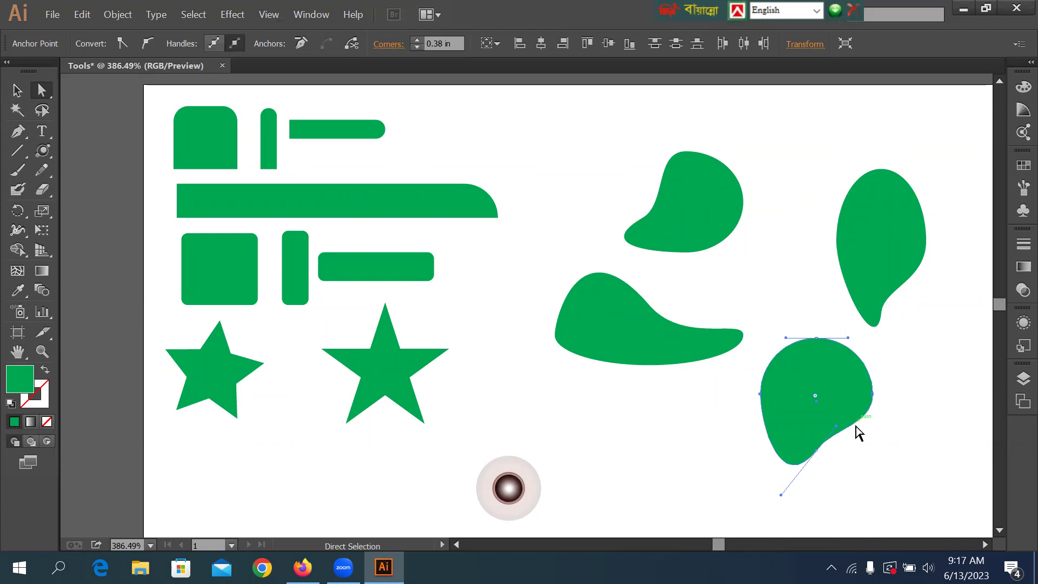
left_click_drag(837, 425, 821, 419)
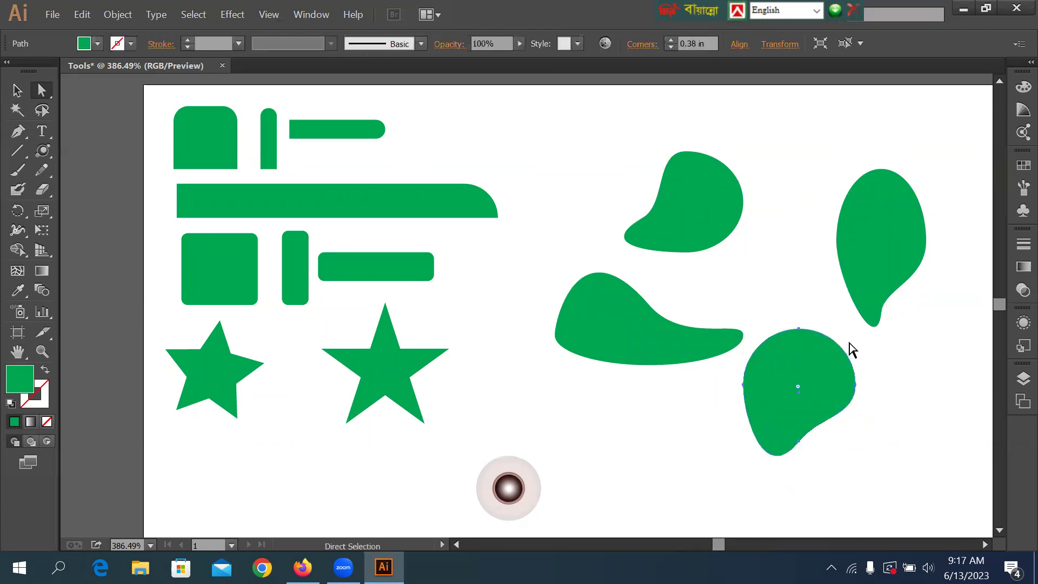
left_click_drag(839, 335, 832, 410)
left_click(724, 416)
left_click_drag(818, 376, 838, 386)
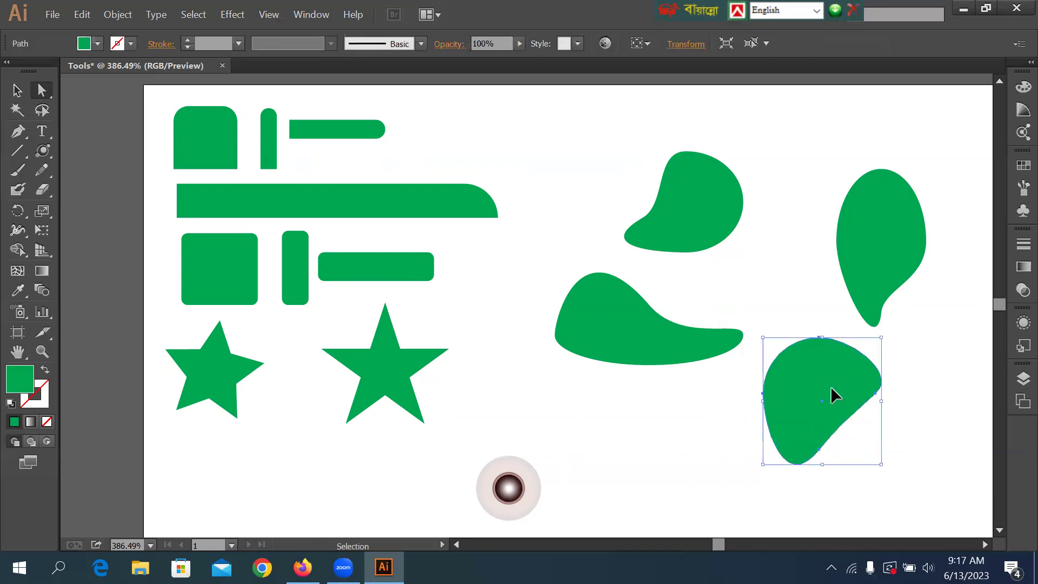
Draw a small circle in the empty area below and right of the distorted shapes and fill it red
key("ctrl+minus")
key("ctrl+minus")
key("ctrl+minus")
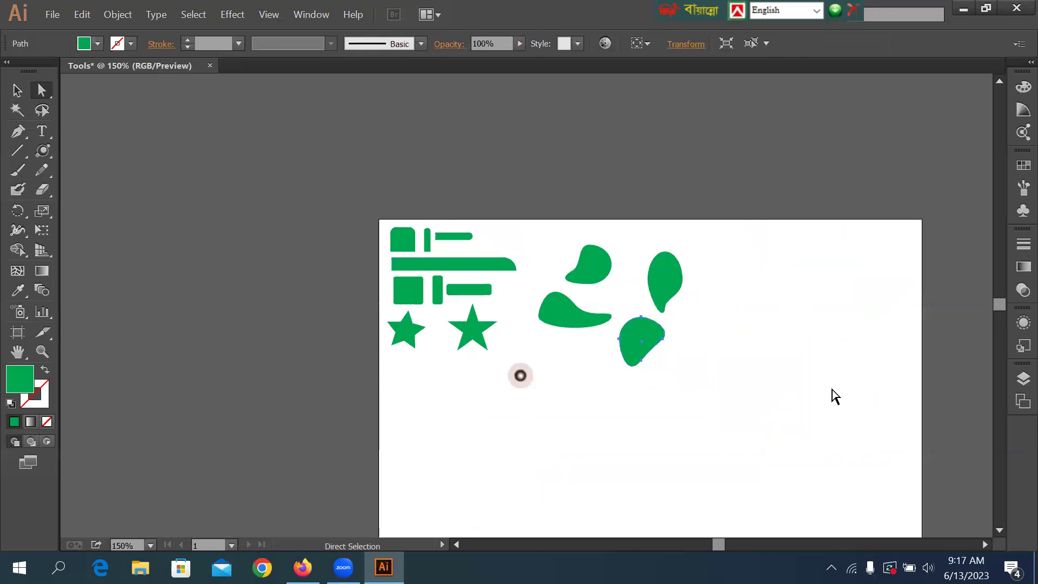
left_click_drag(672, 438, 522, 365)
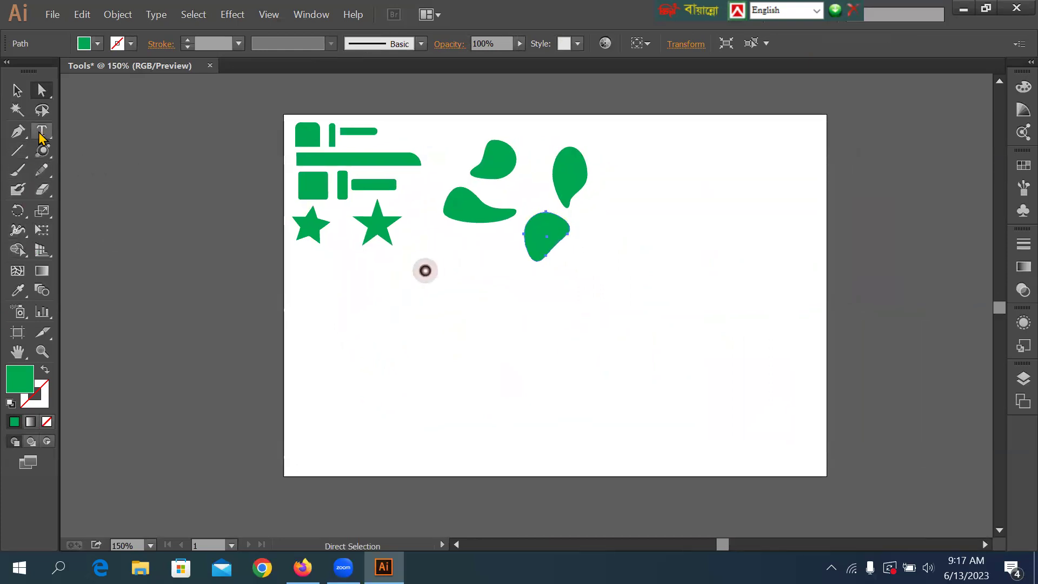
left_click_drag(42, 151, 110, 192)
left_click_drag(669, 319, 685, 342)
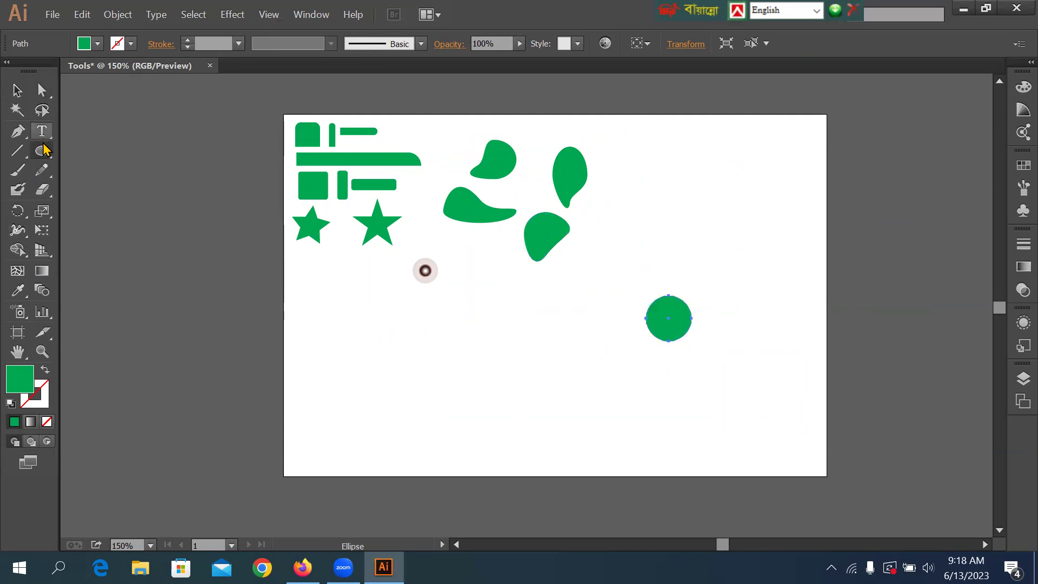
left_click(97, 43)
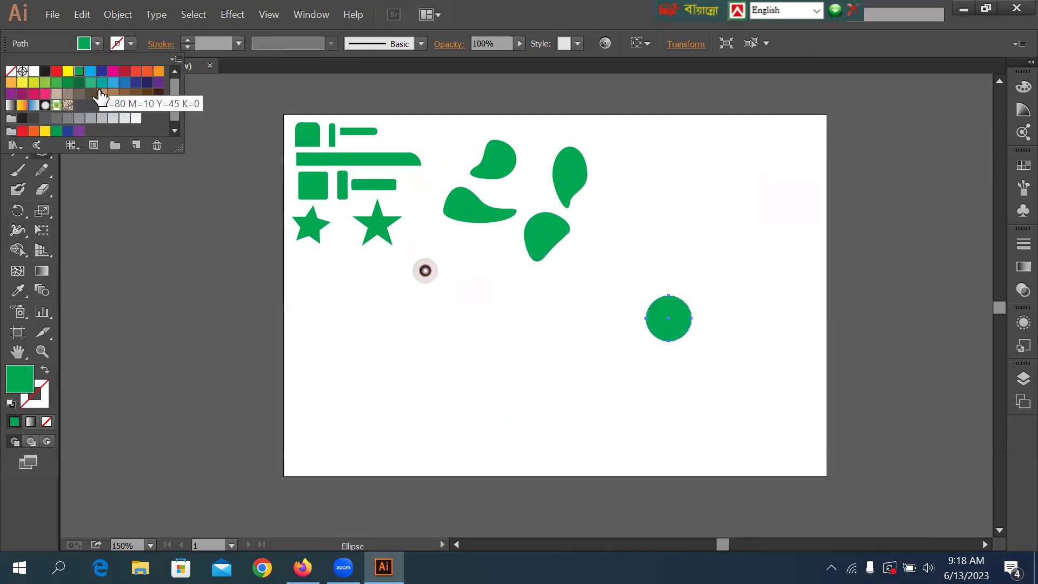
left_click(56, 72)
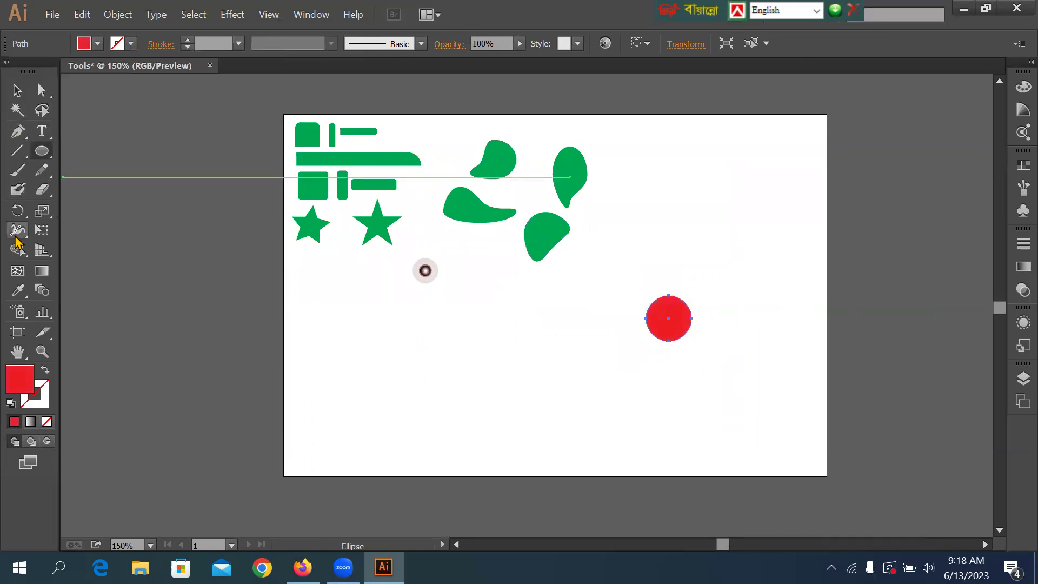
Start a petal with the Pen tool, running a curved segment from beside the red circle's left edge to a point up and left
left_click(16, 131)
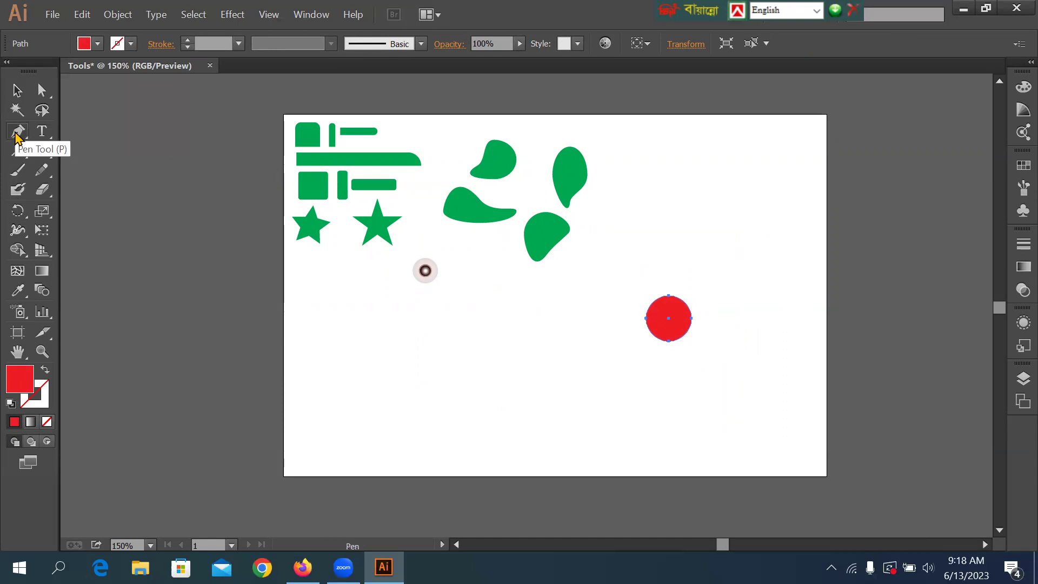
left_click_drag(16, 135, 85, 139)
left_click(640, 313)
left_click_drag(591, 258, 627, 220)
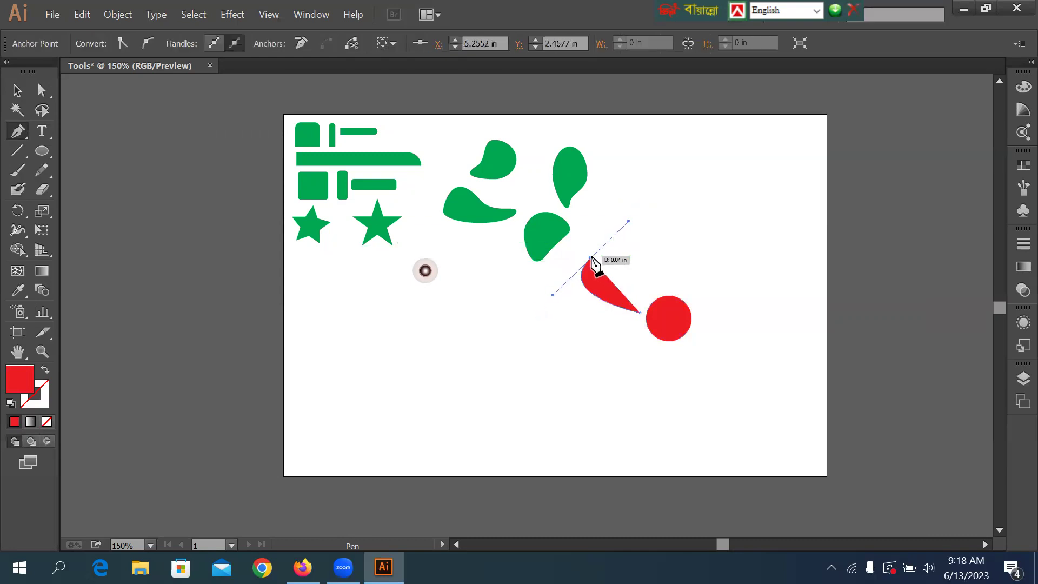
key("super")
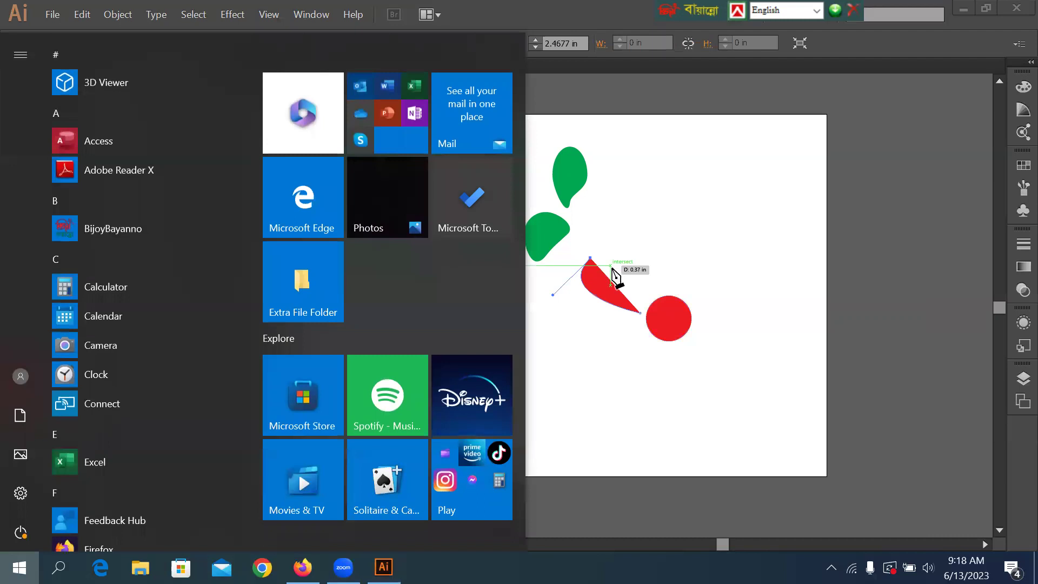
key("super")
left_click(608, 278)
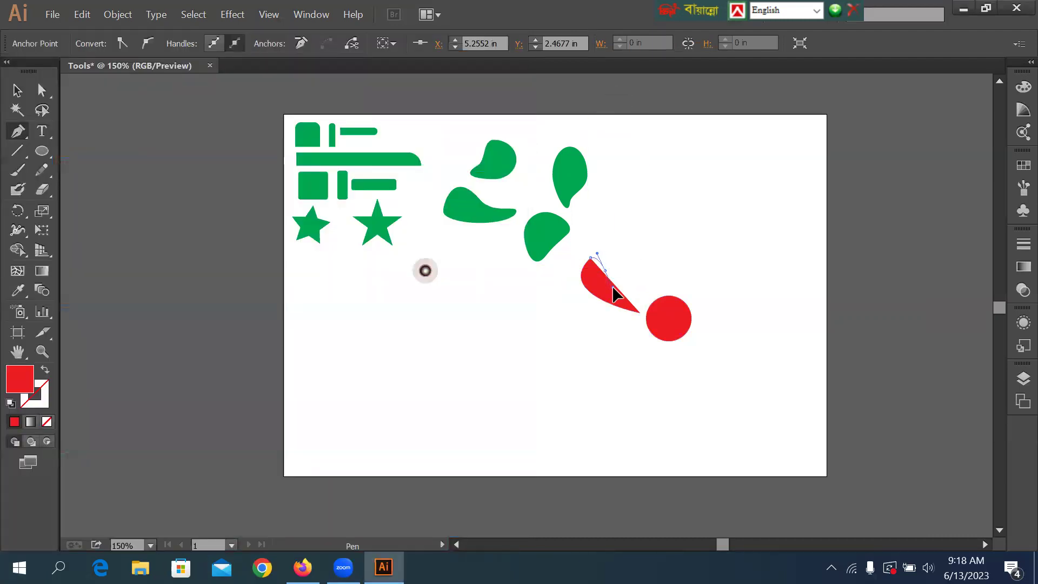
left_click_drag(611, 285, 612, 287)
left_click(604, 269)
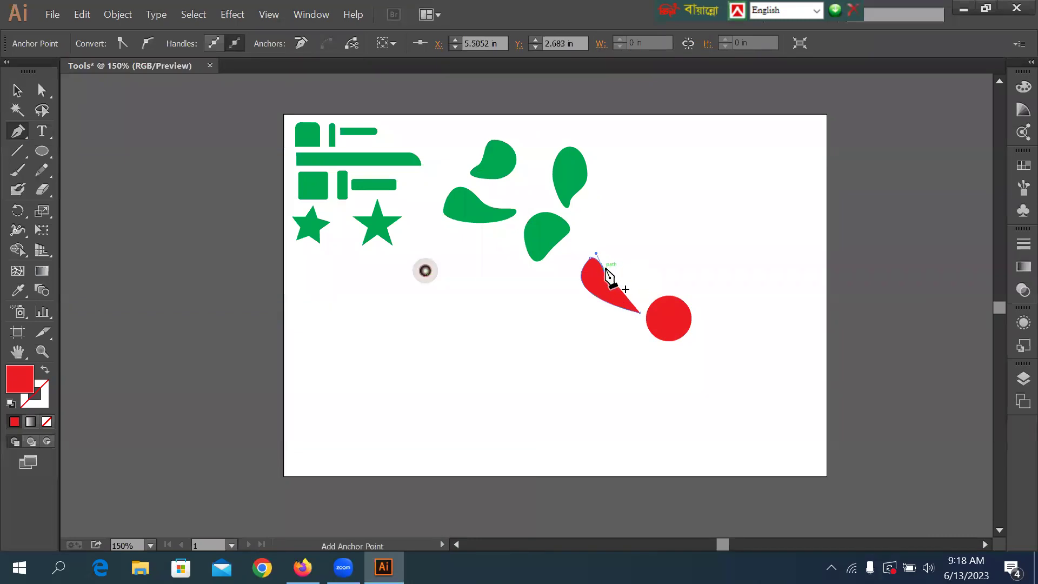
key("super")
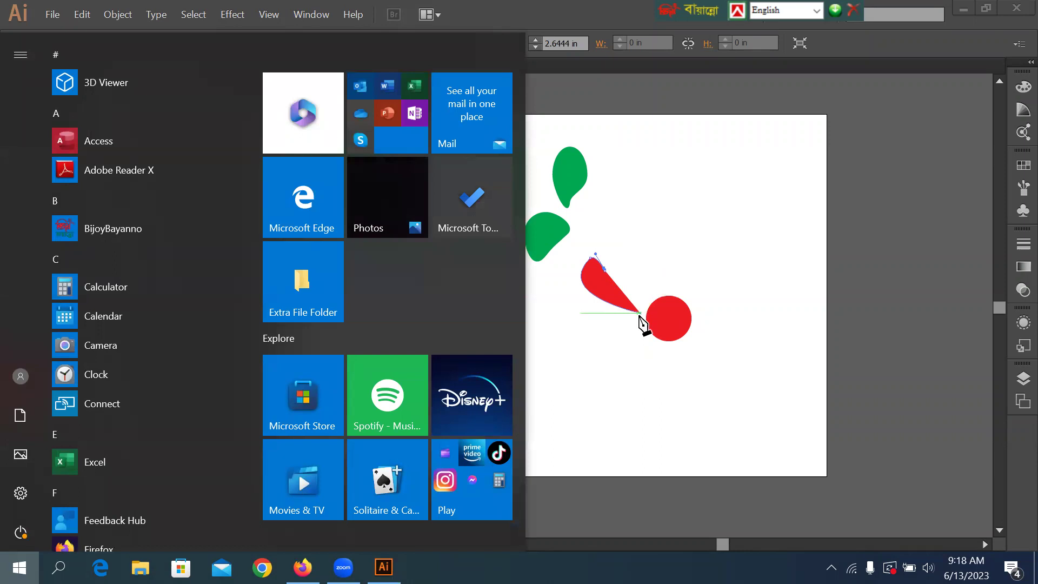
key("Escape")
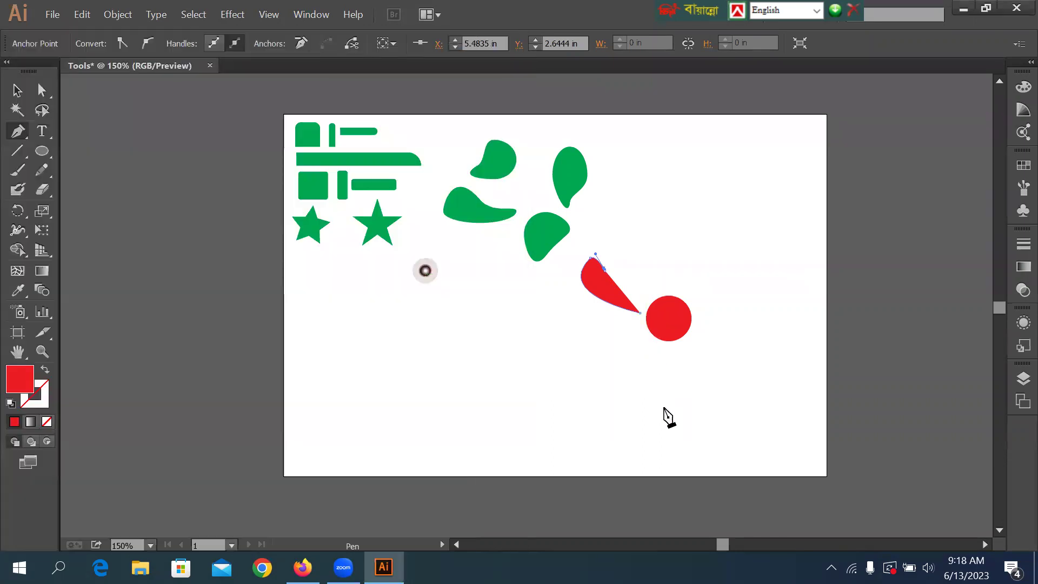
left_click(616, 273, "ctrl")
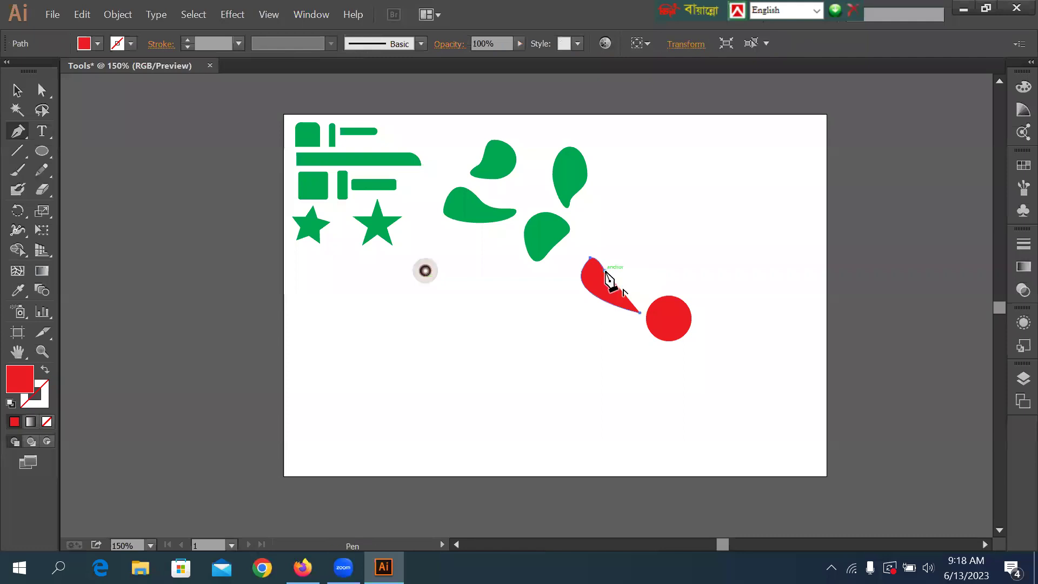
left_click(605, 275, "ctrl")
left_click(622, 277, "ctrl")
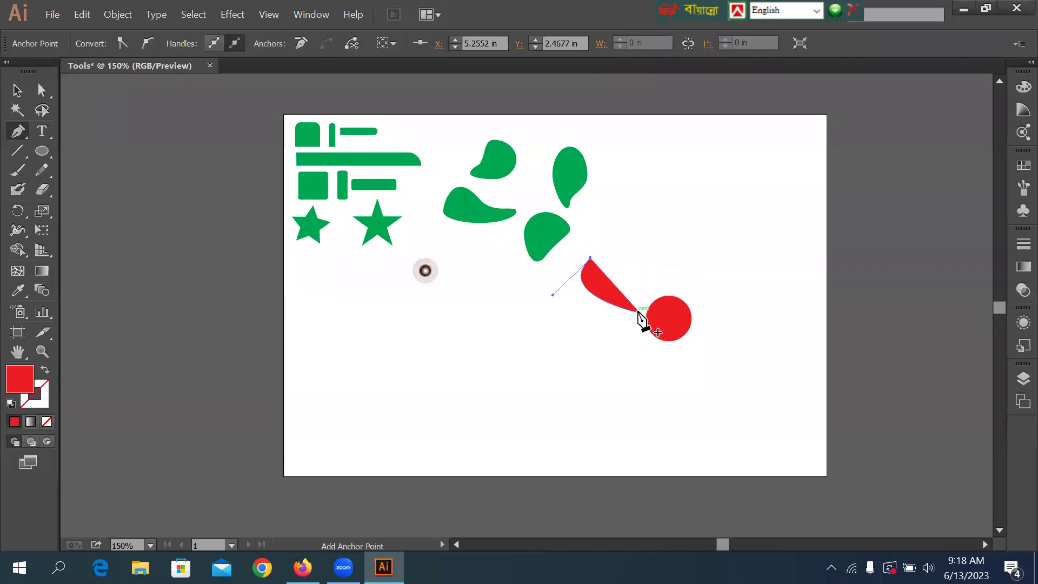
Close the petal at its starting anchor beside the circle with a curved segment, giving it a pointed, teardrop shape
left_click_drag(639, 326, 658, 410)
left_click(17, 89)
Rotate the red petal half a turn and move it so its rounded end sits next to the red circle
left_click(630, 286)
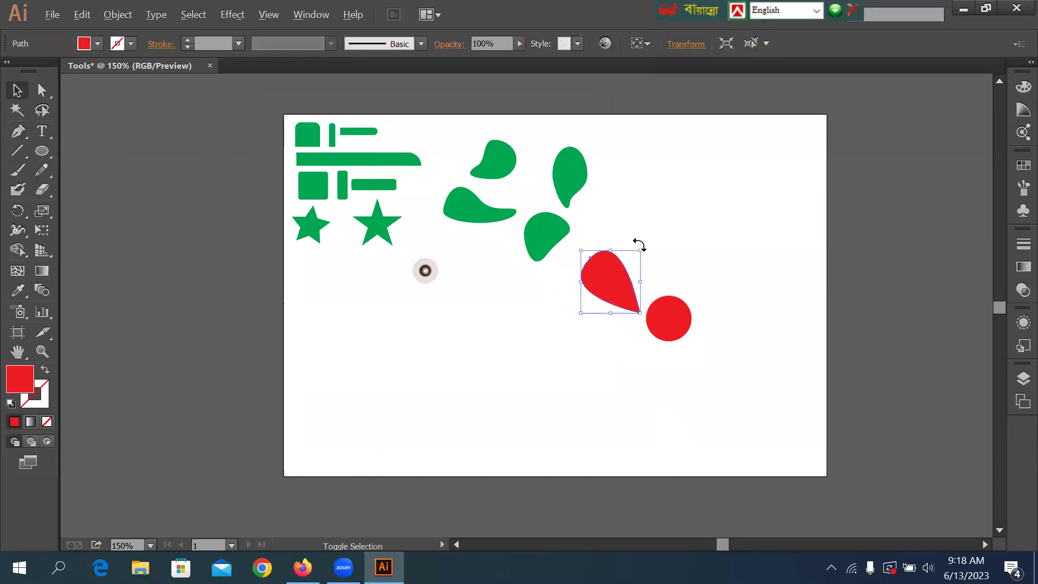
left_click_drag(646, 246, 574, 337)
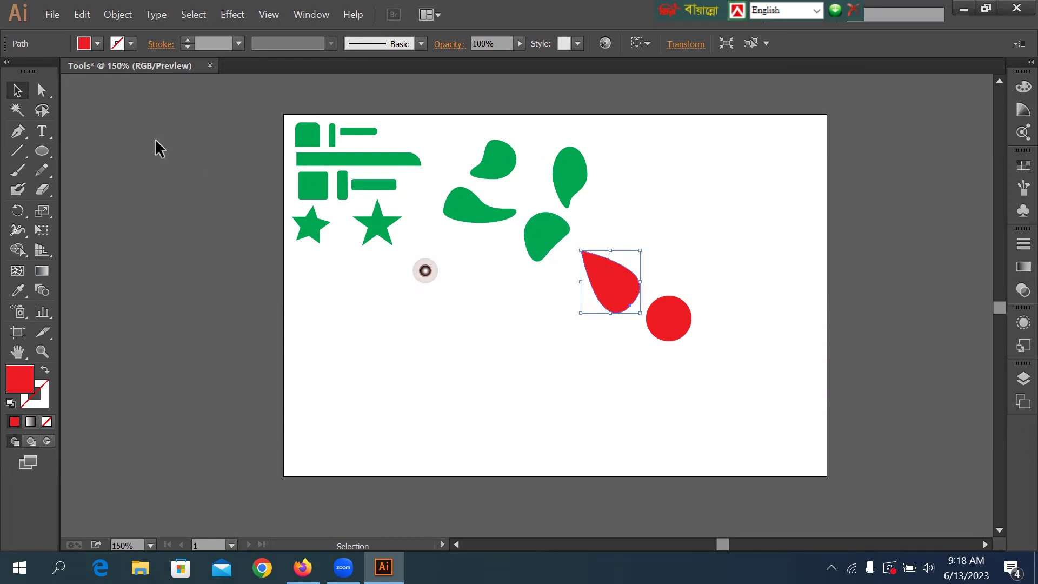
left_click_drag(614, 272, 632, 261)
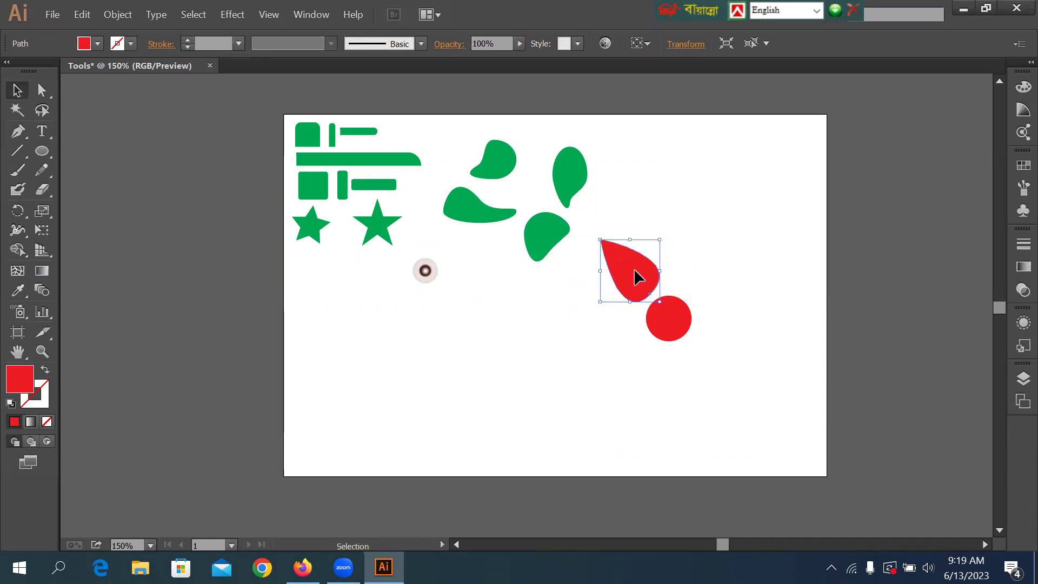
Try to make a copy of the petal and circle rotated 360° about the circle's centre, with the preview on
left_click_drag(642, 298, 707, 363)
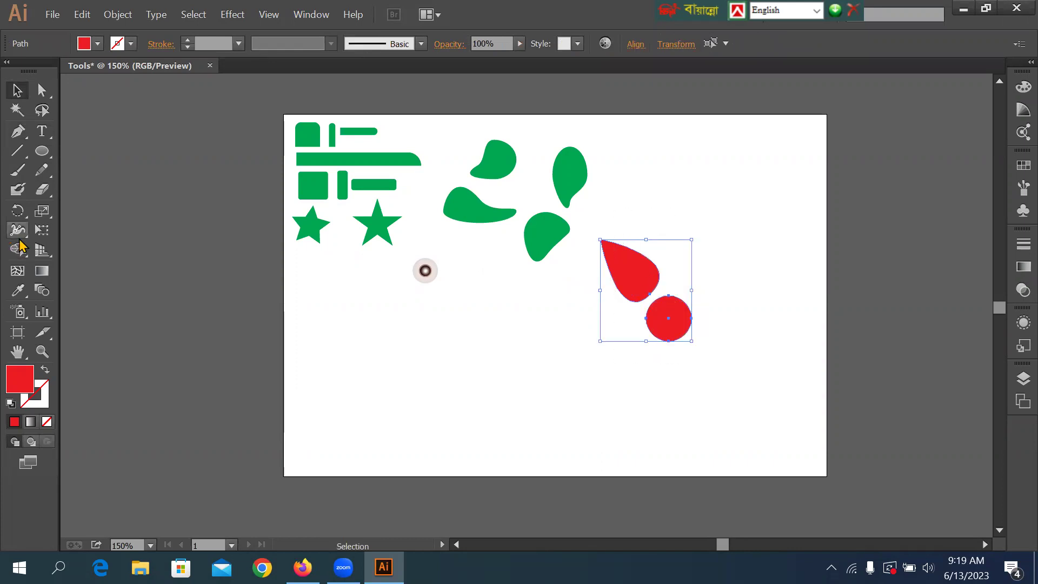
left_click(18, 211)
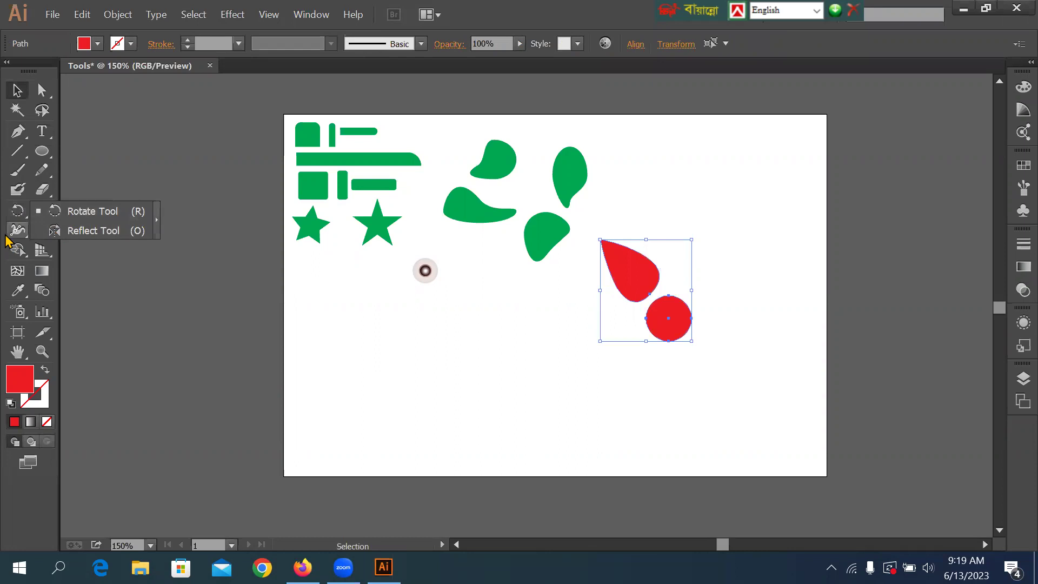
left_click(92, 211)
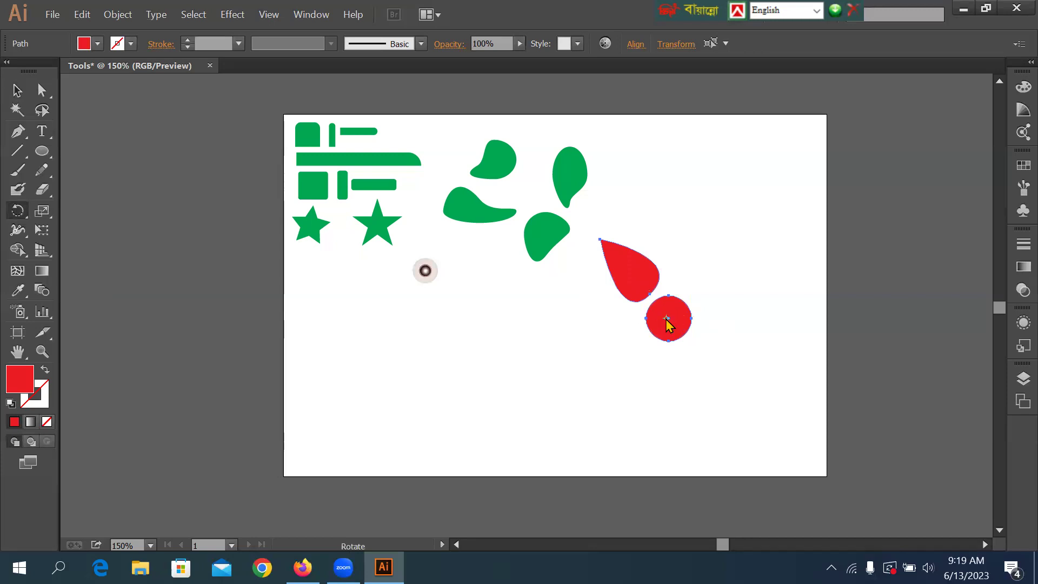
left_click(666, 317, "alt")
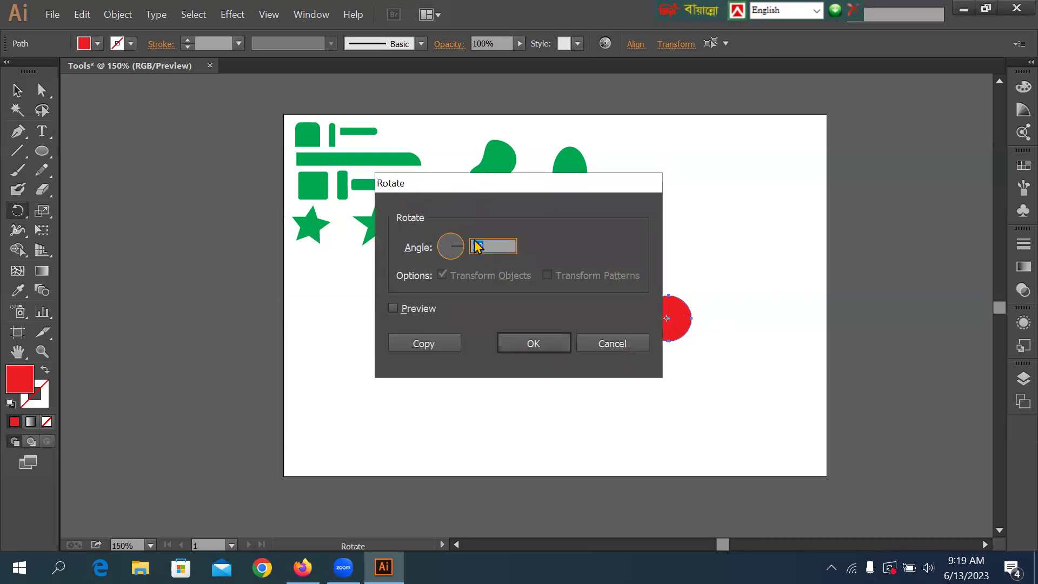
left_click(610, 343)
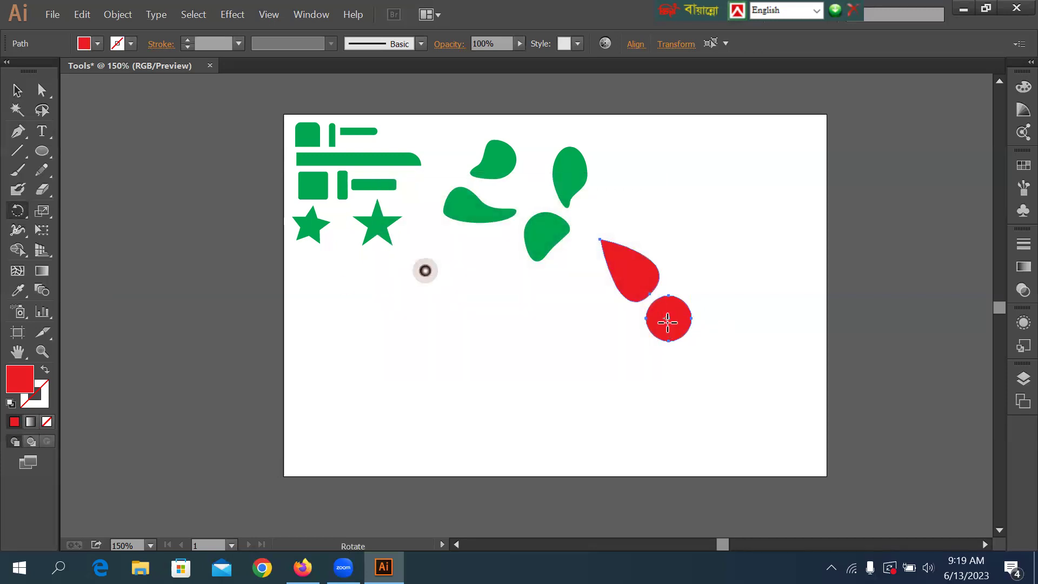
left_click(668, 319, "alt")
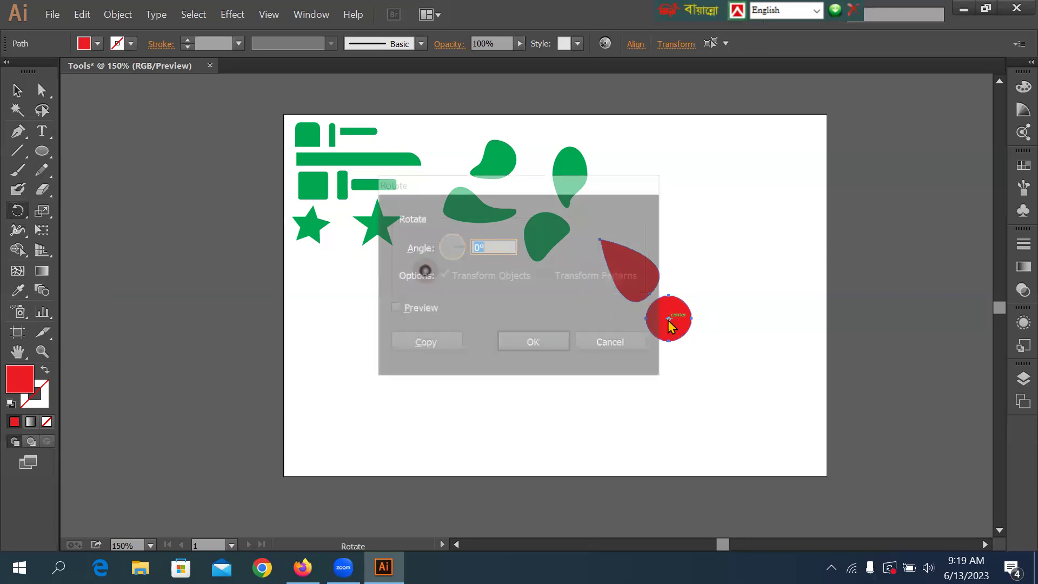
type("36")
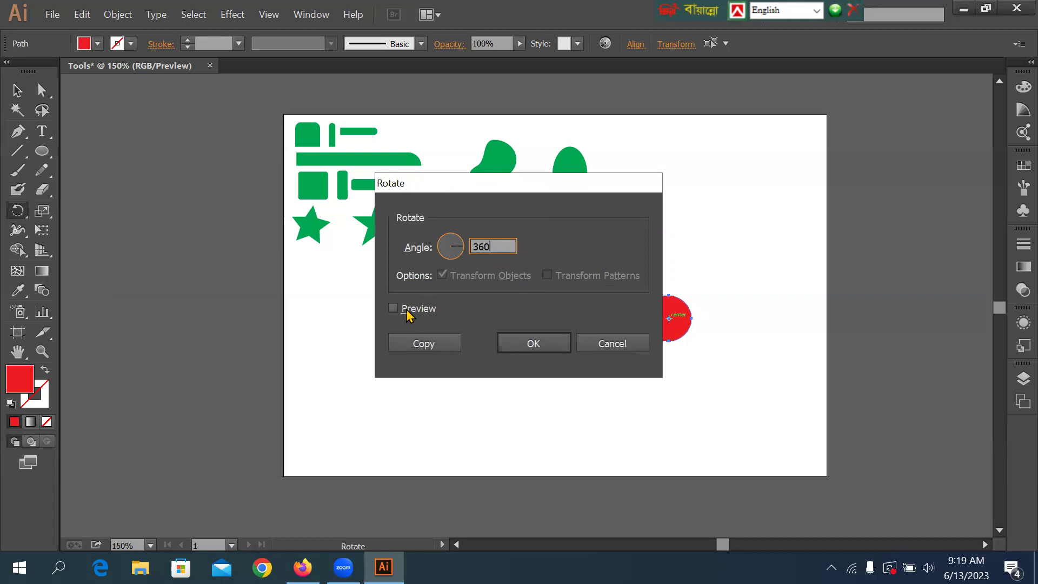
left_click(393, 308)
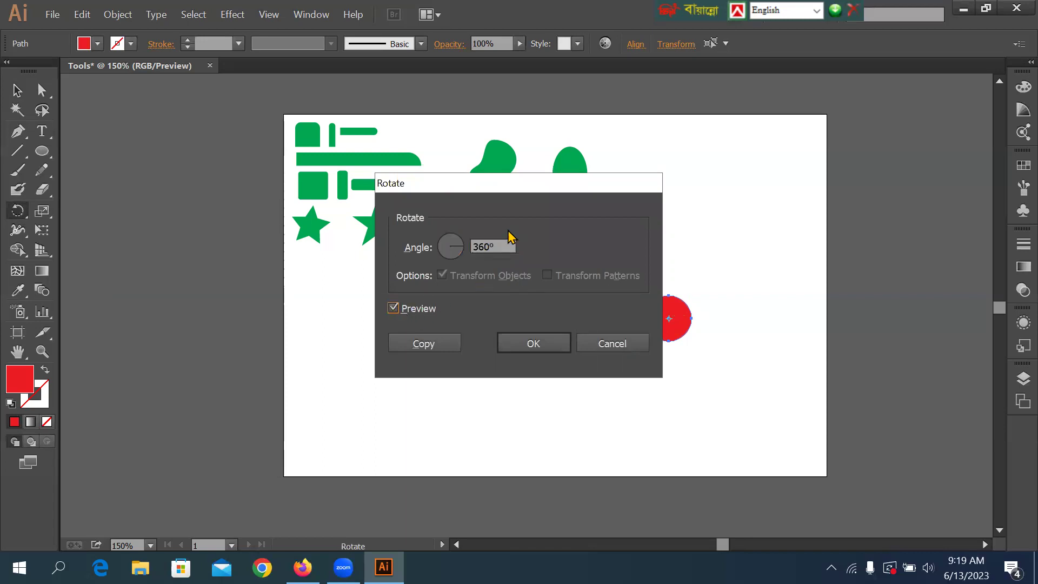
left_click(419, 344)
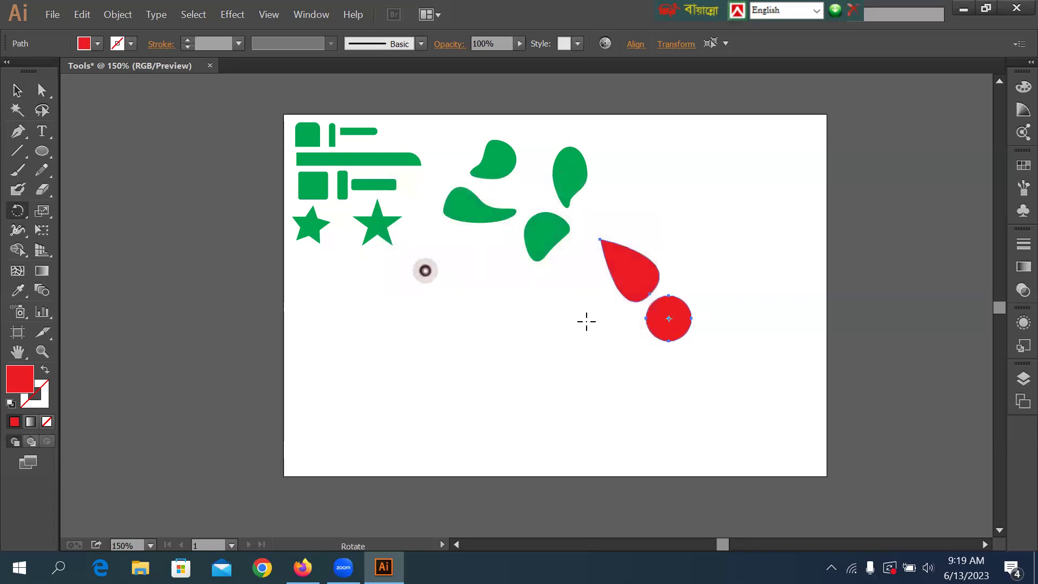
key("r")
left_click(17, 90)
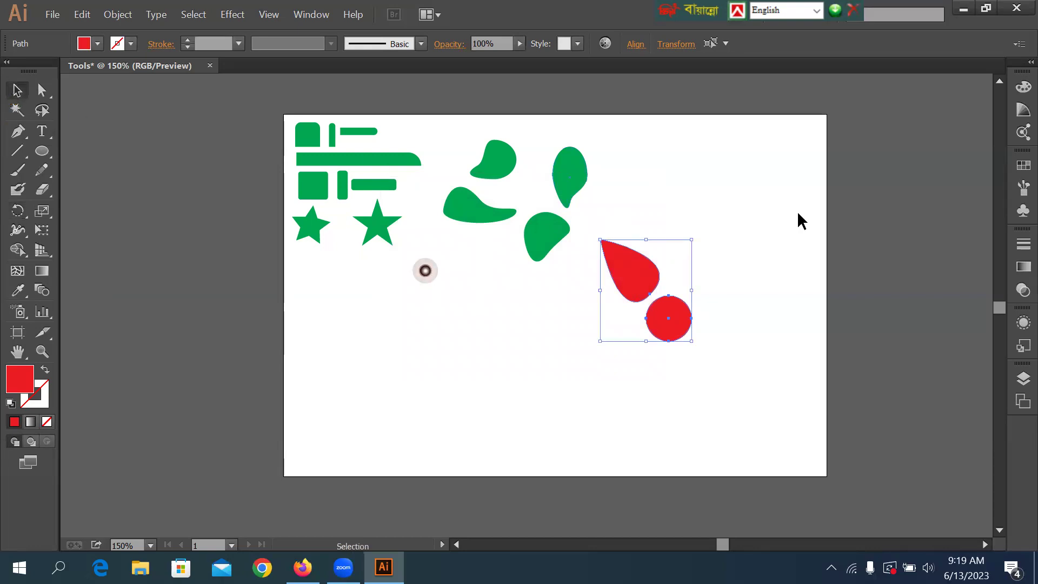
left_click_drag(591, 224, 745, 390)
left_click(18, 233)
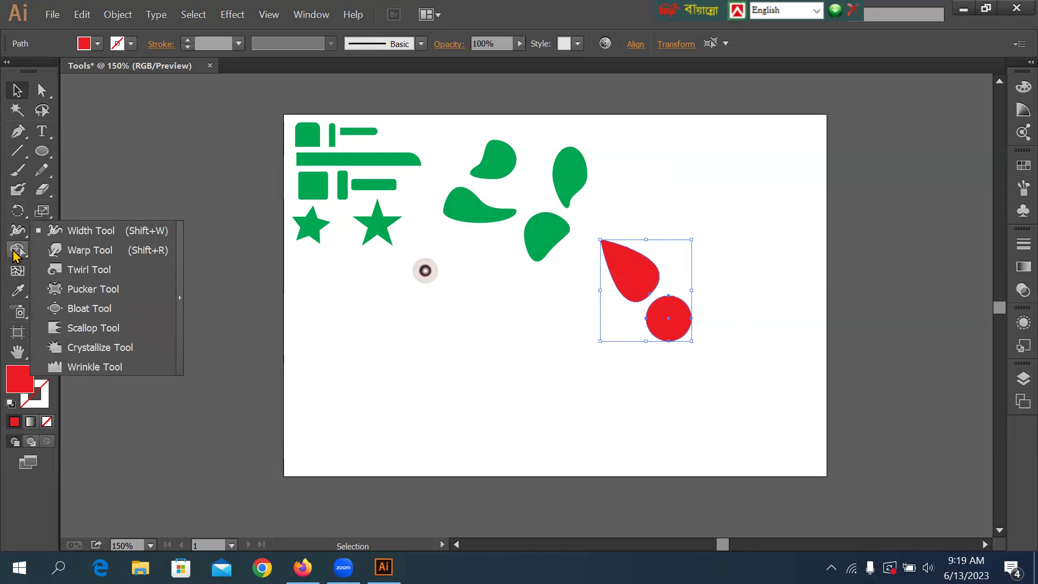
left_click(13, 250)
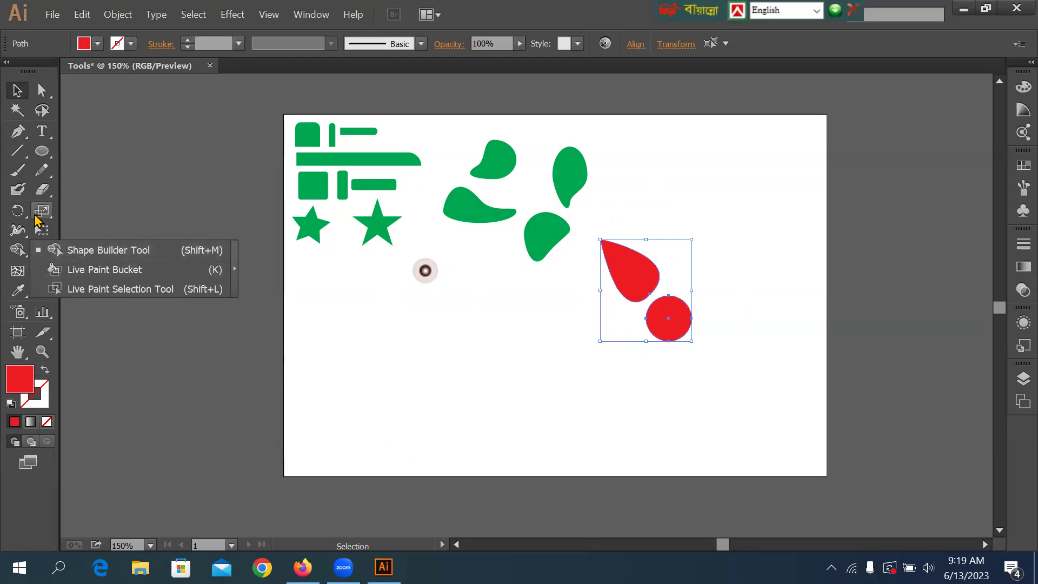
left_click(18, 211)
left_click(86, 211)
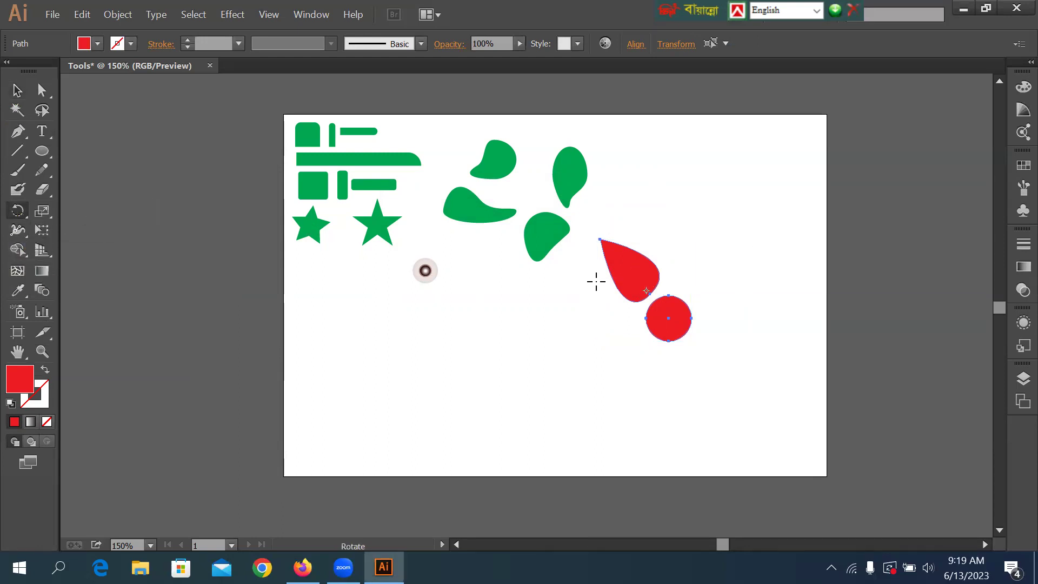
left_click(17, 91)
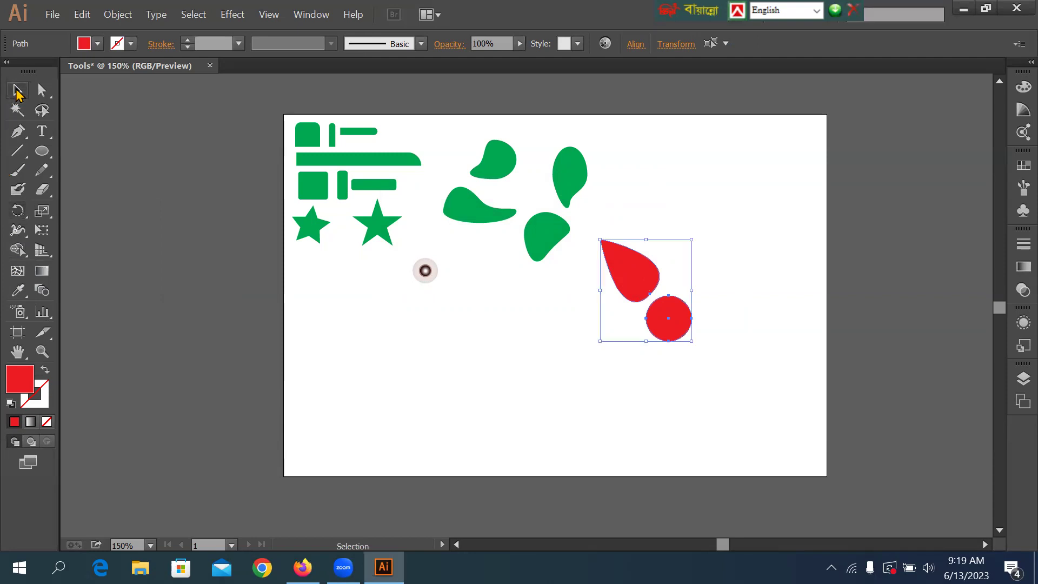
key("ctrl+shift+s")
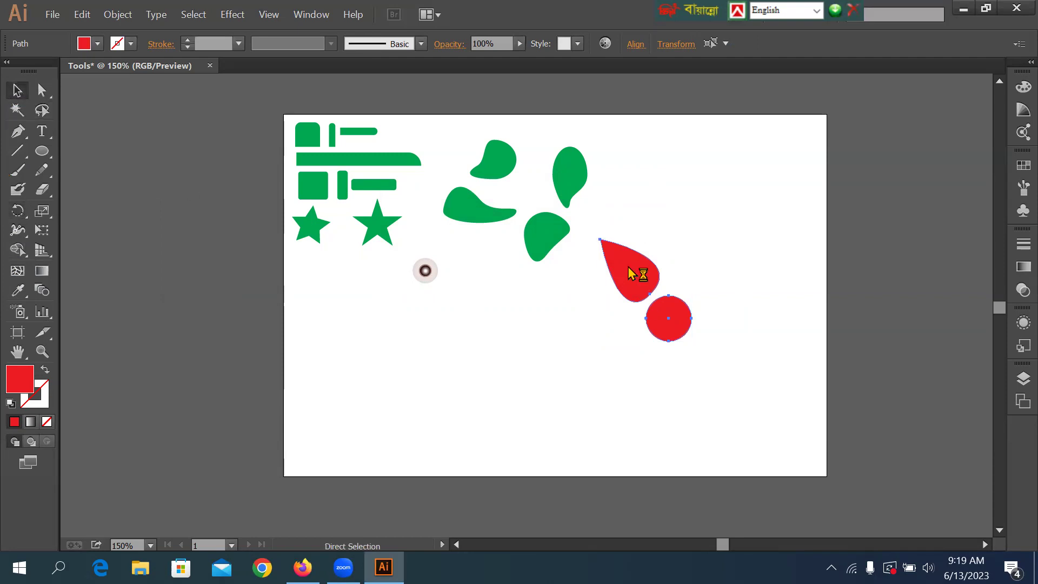
left_click(762, 91)
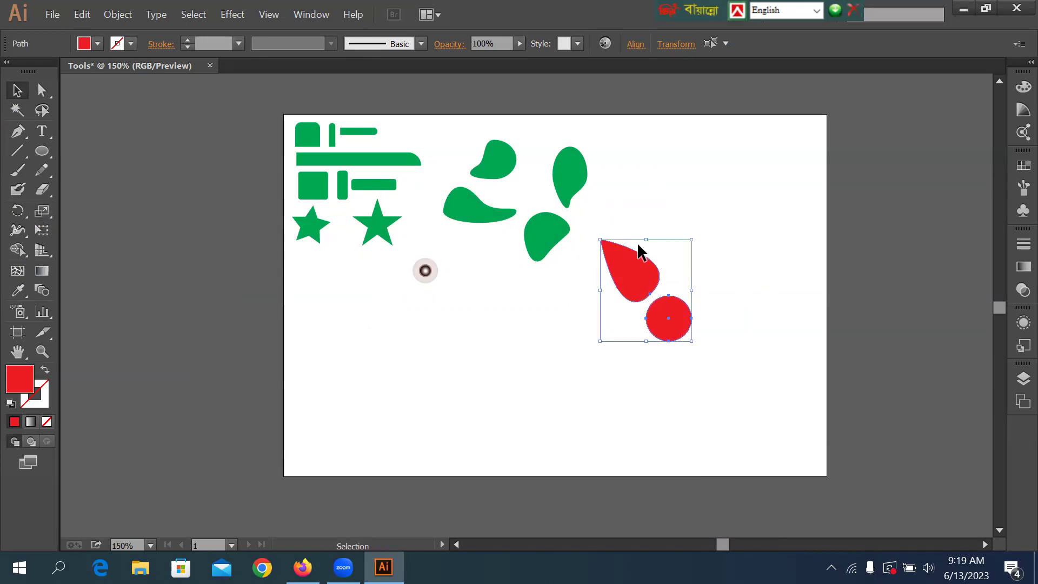
Reselect the petal and circle and try another copy rotated 360° about the circle's centre
left_click_drag(604, 212, 715, 356)
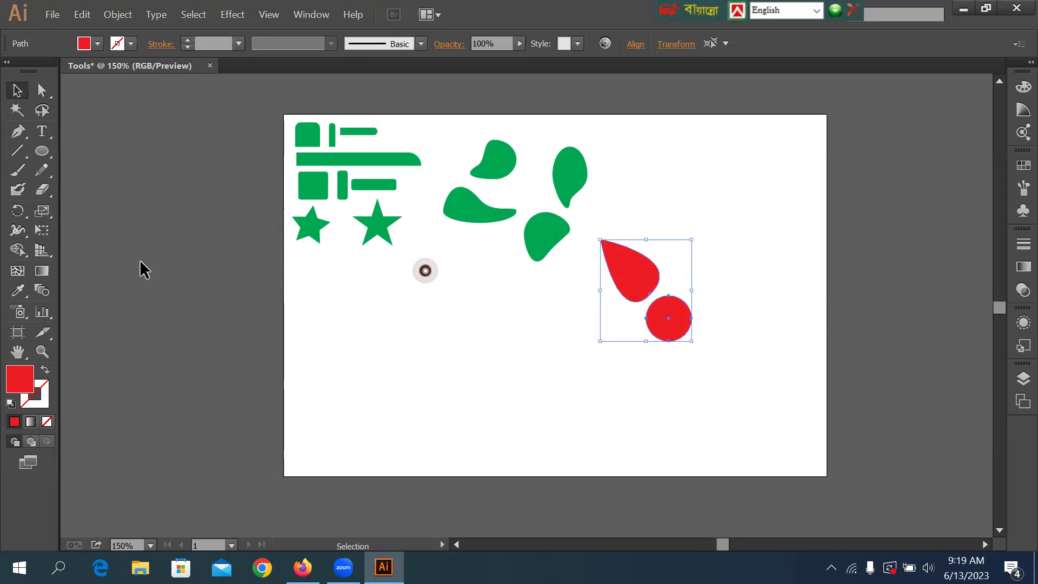
left_click(17, 228)
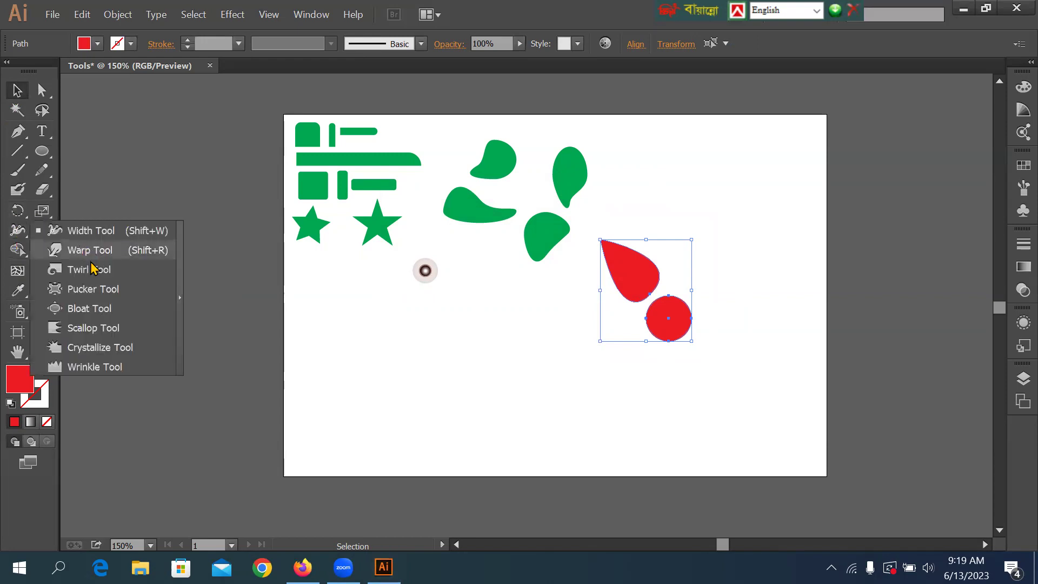
left_click(20, 254)
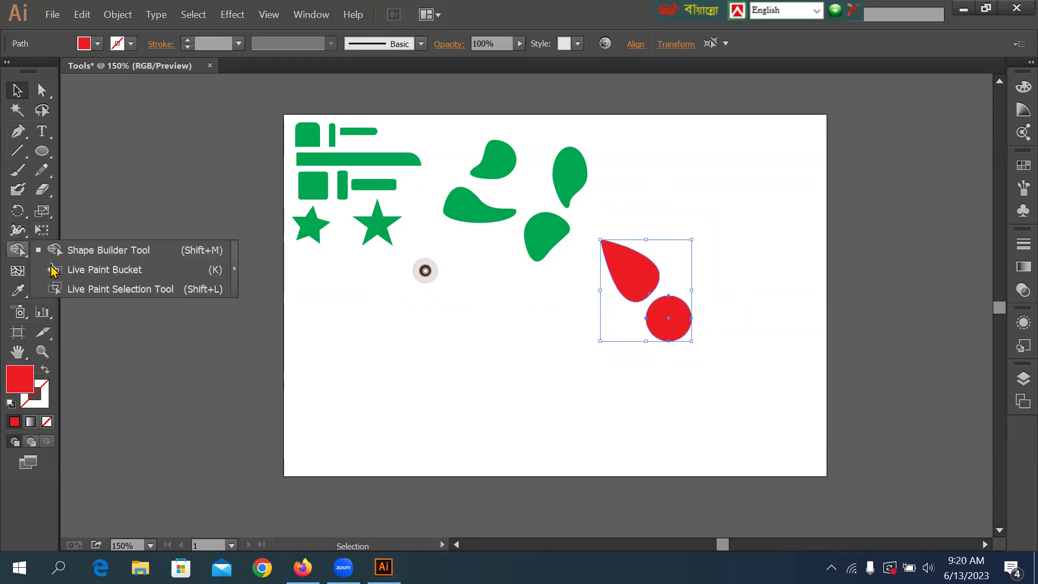
left_click(90, 251)
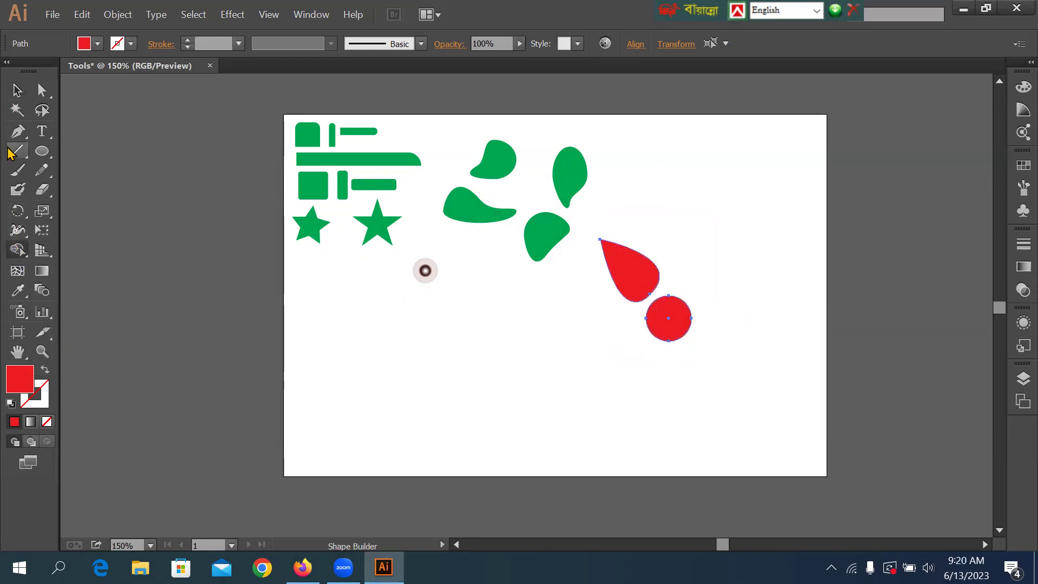
left_click(19, 250)
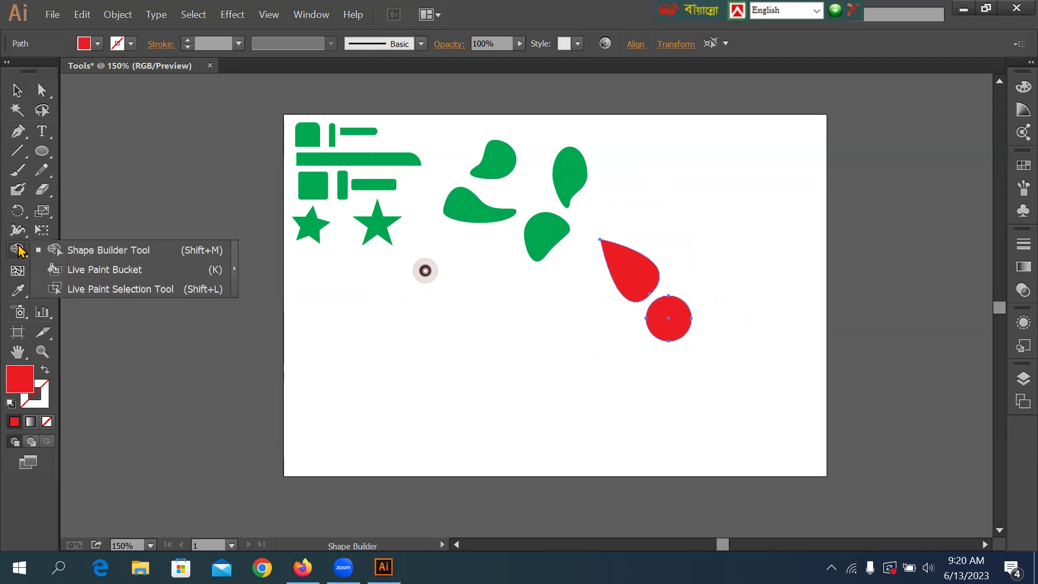
left_click(18, 231)
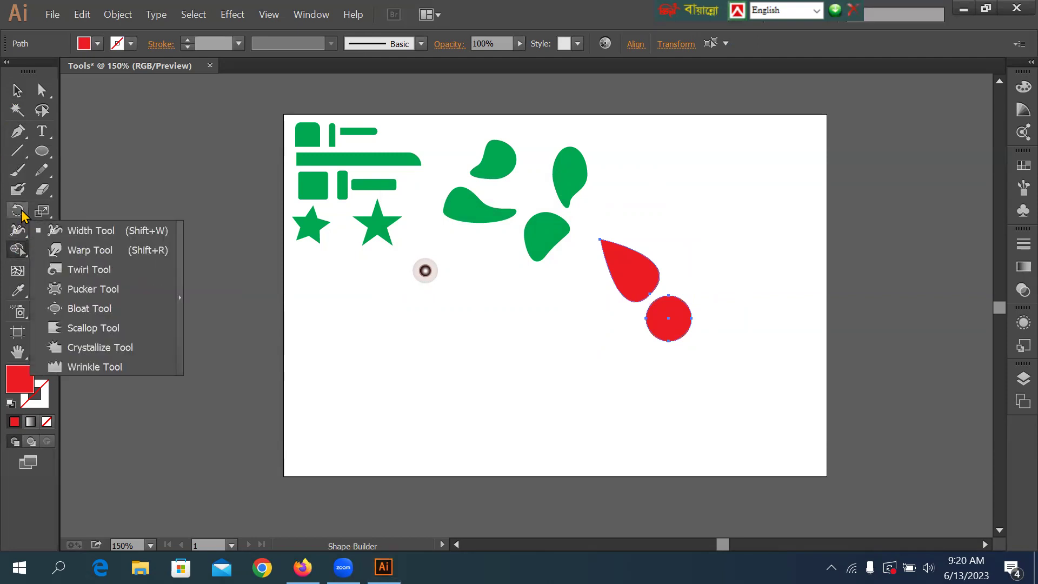
left_click(18, 211)
left_click(86, 211)
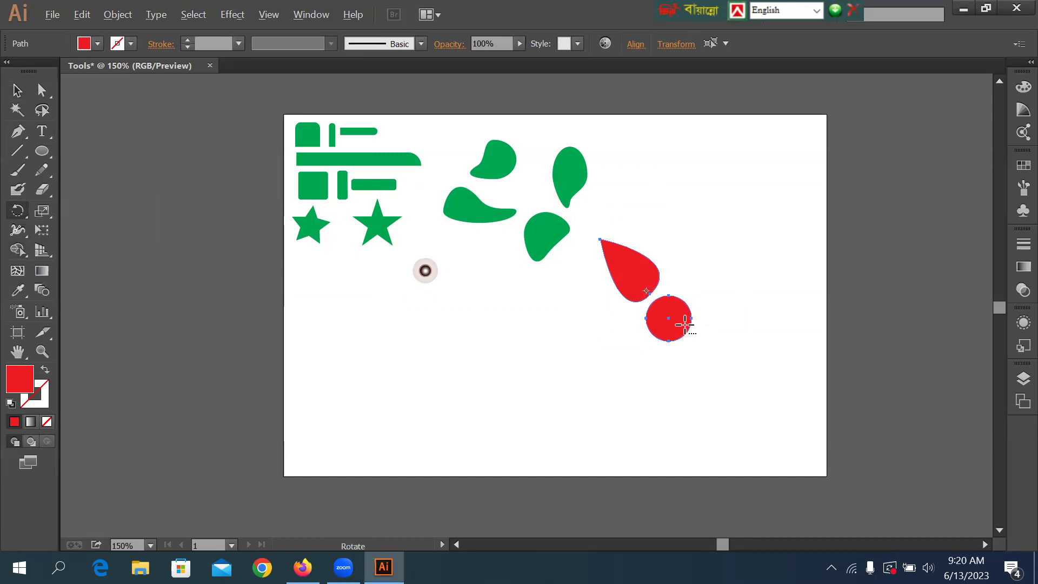
left_click(669, 318, "alt")
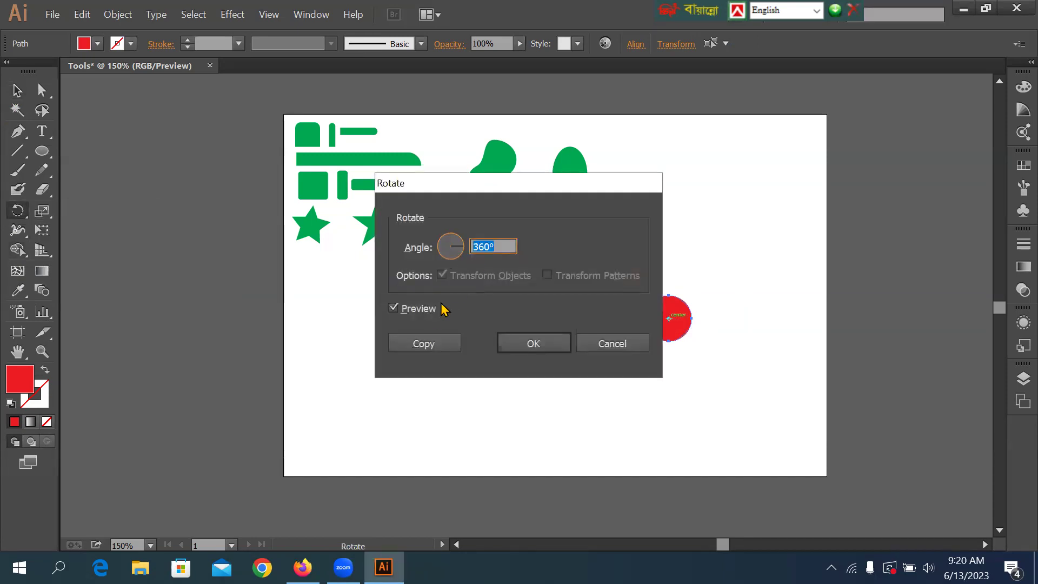
left_click(423, 343)
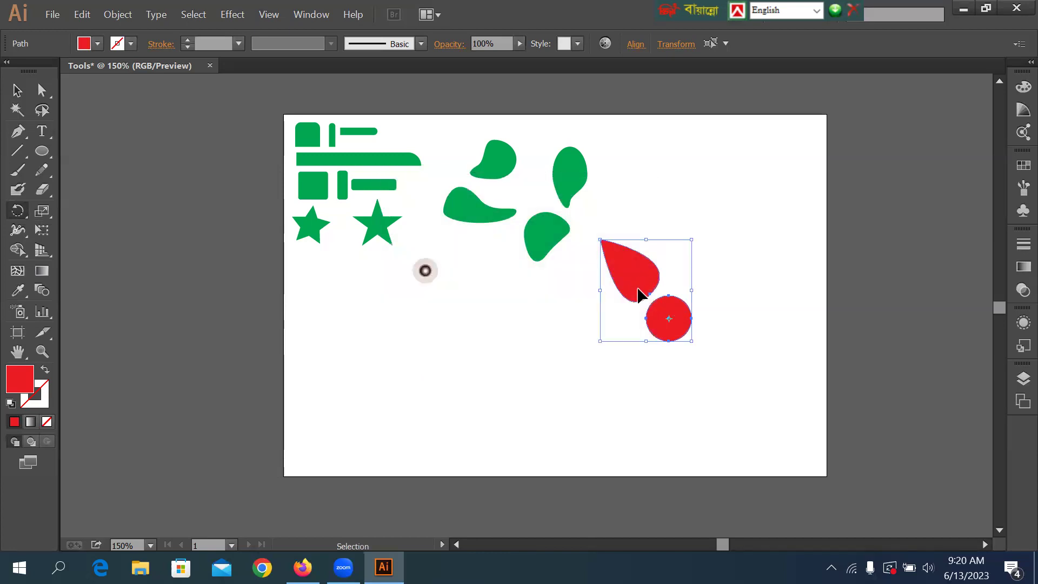
key("ctrl")
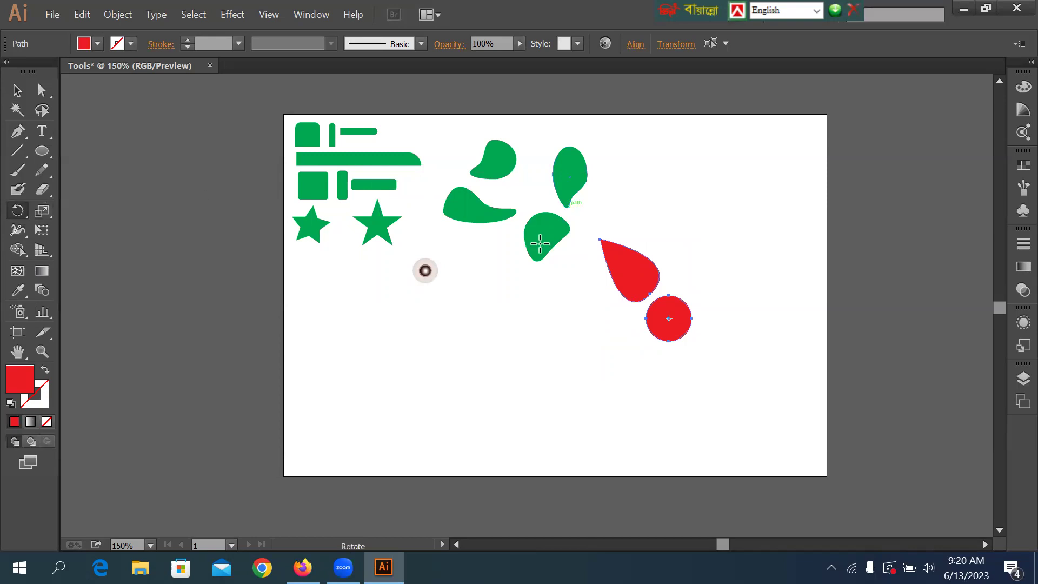
Select the petal and circle and create a copy rotated by 360/5 degrees about the circle's centre
left_click(16, 91)
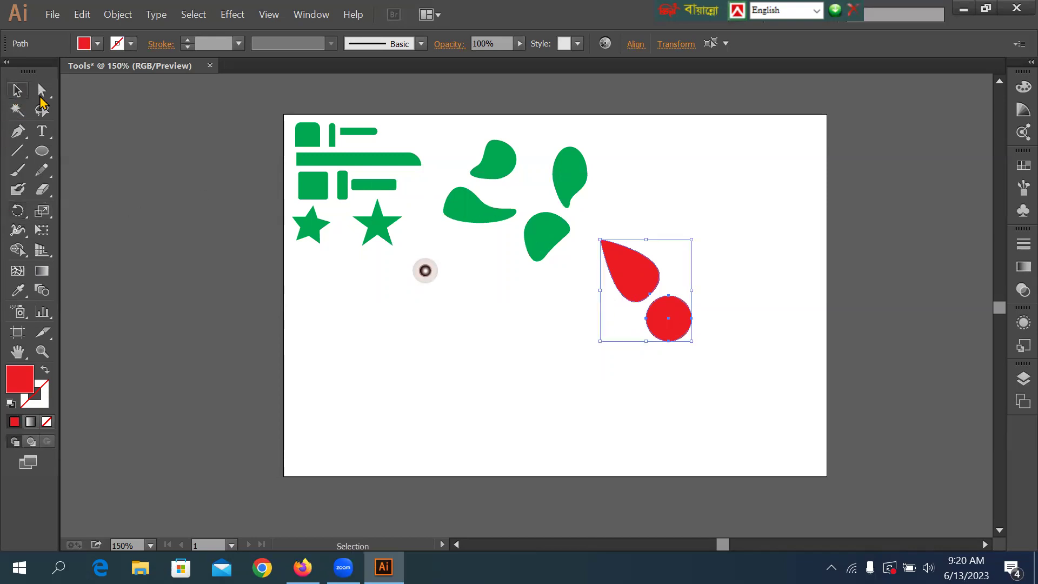
left_click(624, 346)
left_click_drag(591, 232, 713, 374)
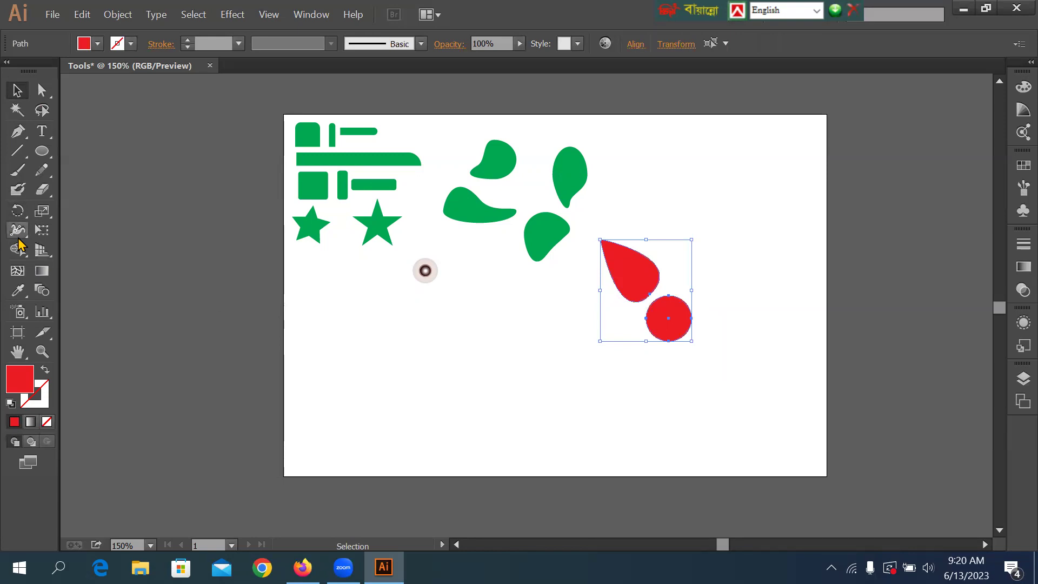
mouse_move(18, 249)
left_mouse_down()
mouse_move(83, 273)
mouse_move(19, 241)
left_mouse_up()
mouse_move(81, 259)
left_mouse_down()
mouse_move(121, 282)
mouse_move(19, 230)
mouse_move(92, 269)
mouse_move(90, 253)
left_mouse_up()
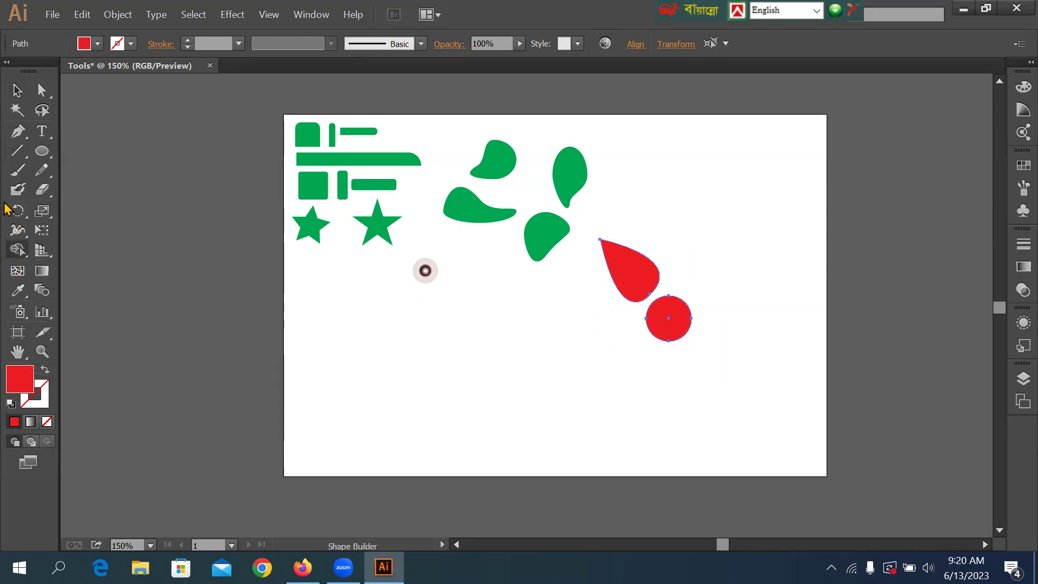
left_click(18, 210)
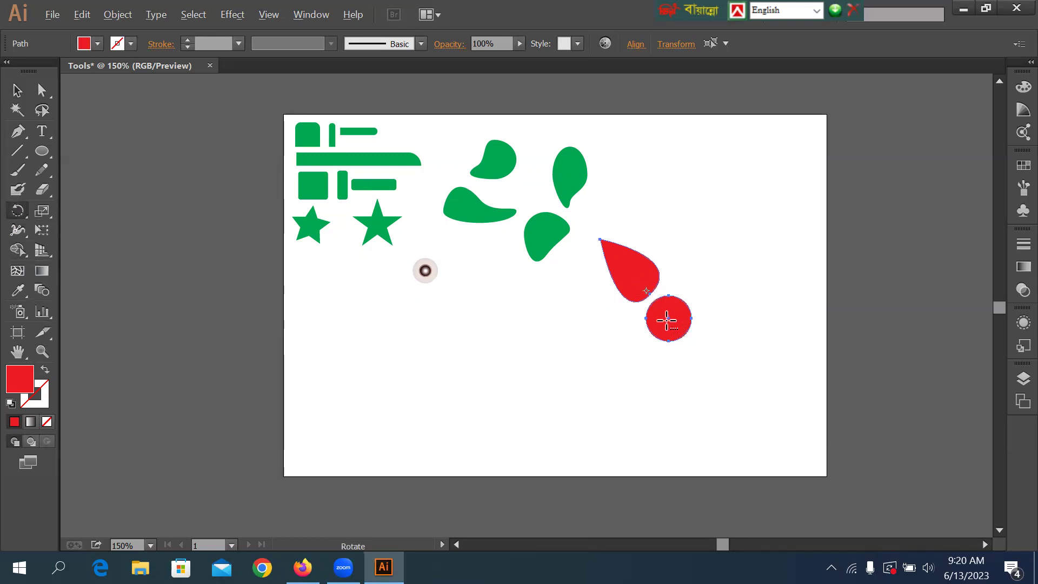
left_click(667, 319, "alt")
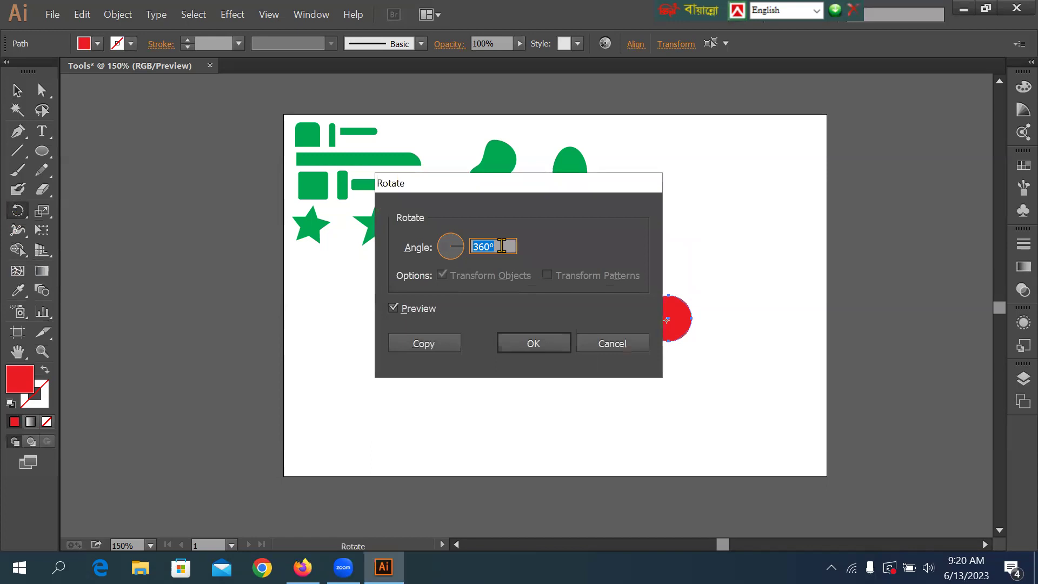
type("3")
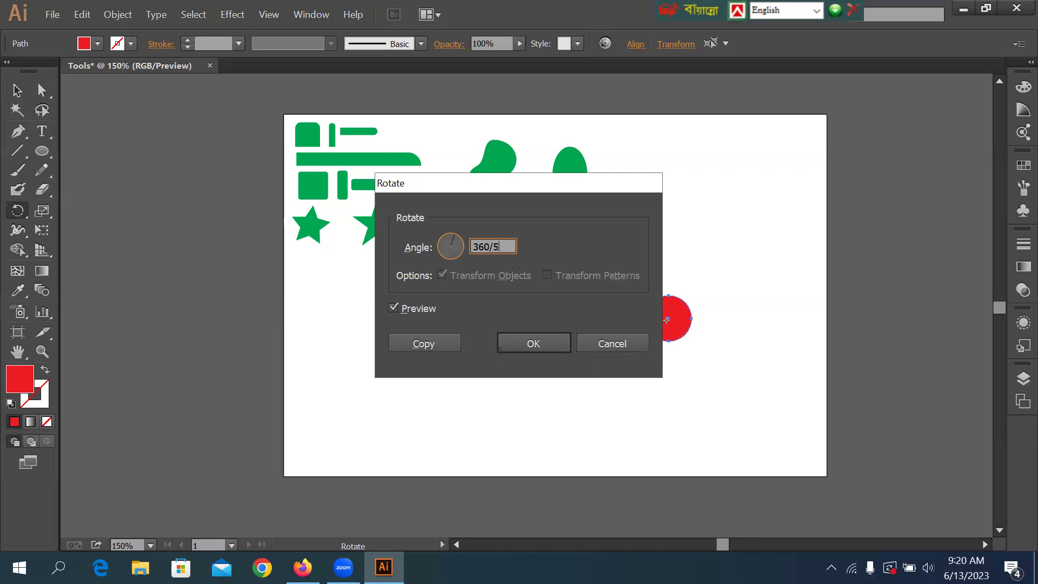
left_click(427, 349)
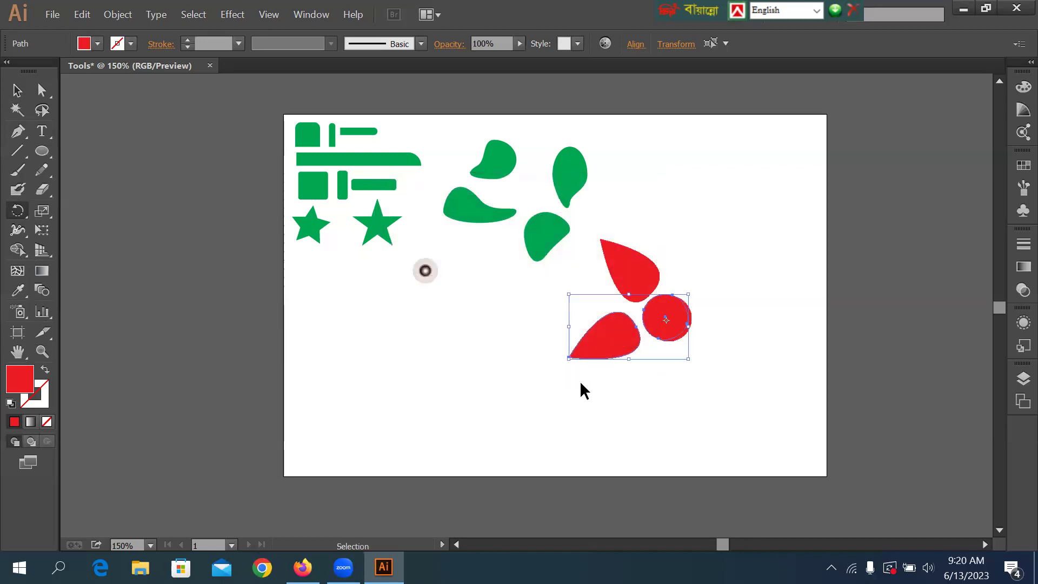
Repeat the rotated copy until five petals surround the central circle, and deselect the artwork
key("ctrl+d")
key("ctrl+d")
key("ctrl+d")
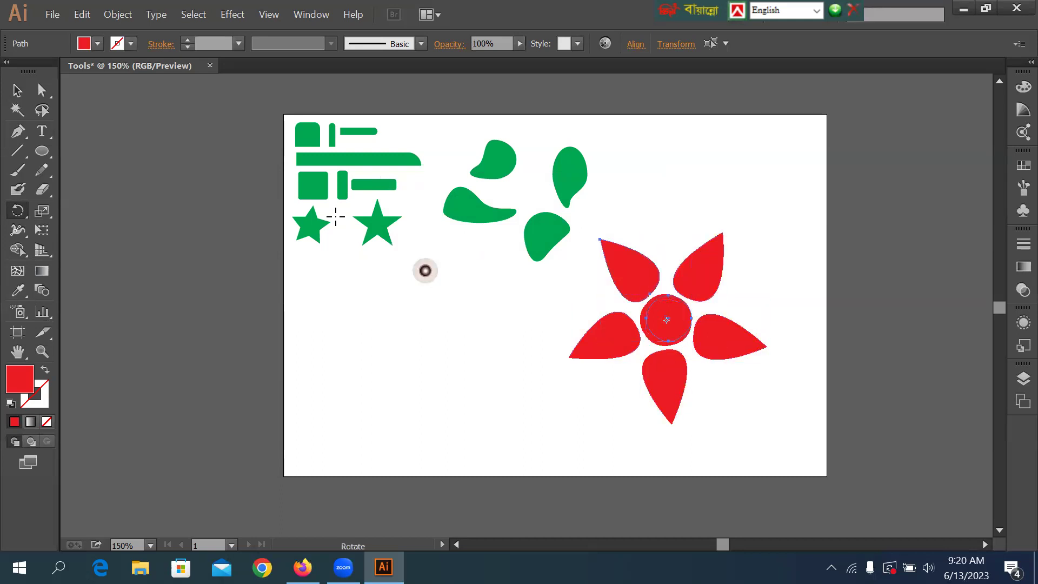
left_click(17, 90)
left_click(607, 379)
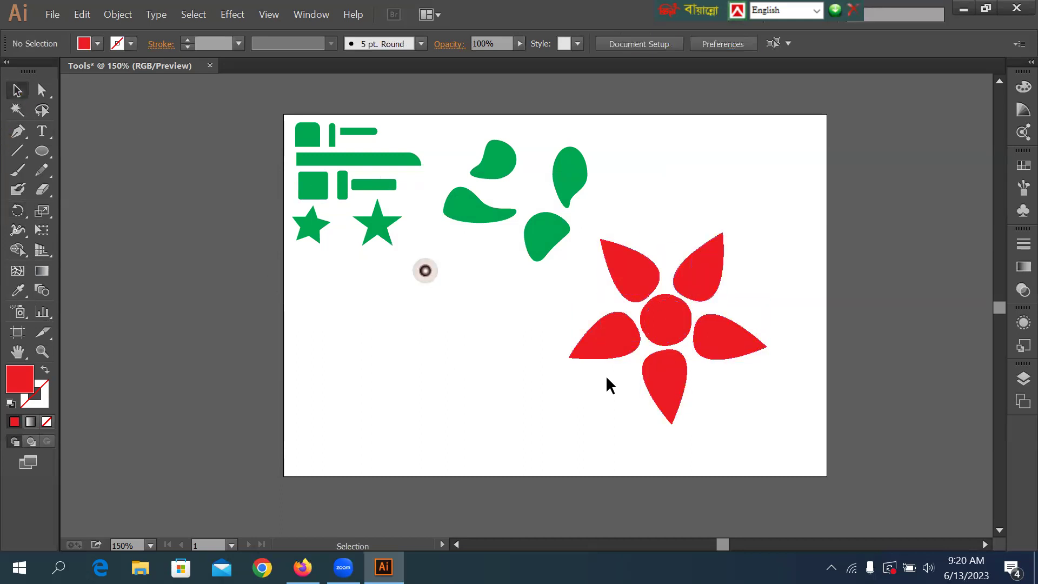
Delete the five-petal red flower, including its central circles
left_click(667, 326)
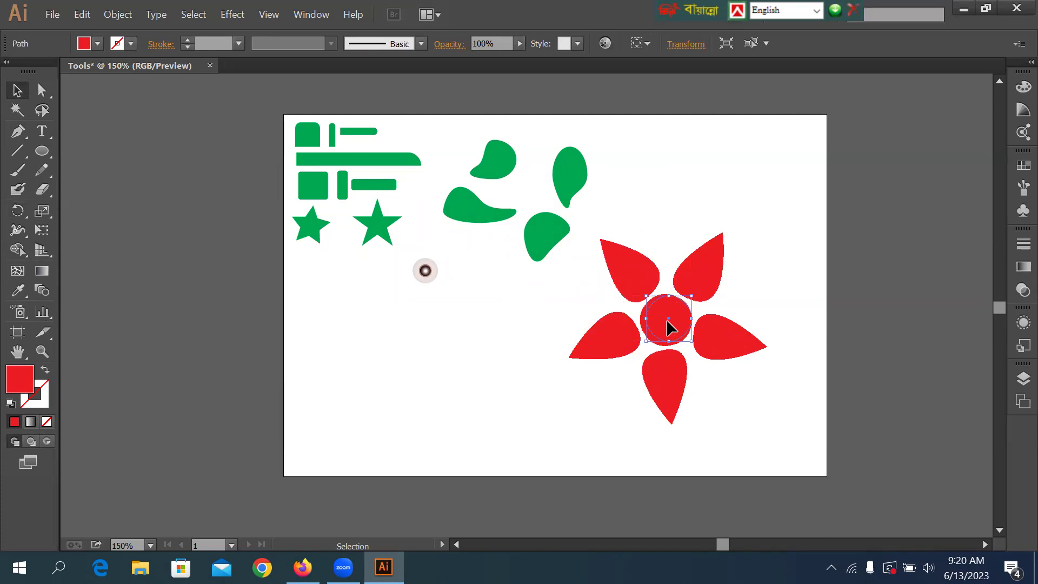
key("Delete")
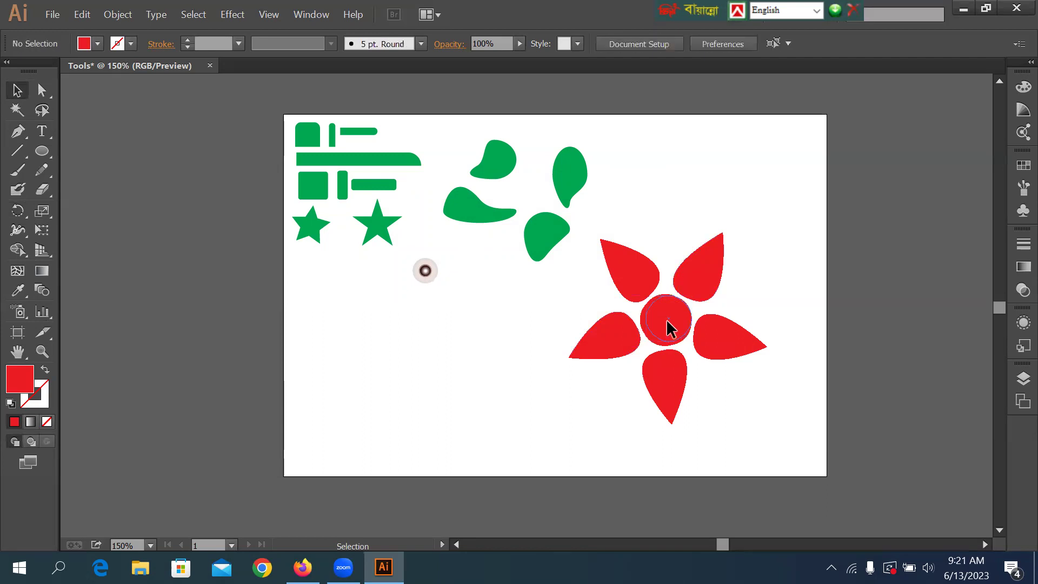
left_click(667, 321)
left_click_drag(747, 423, 610, 247)
key("Delete")
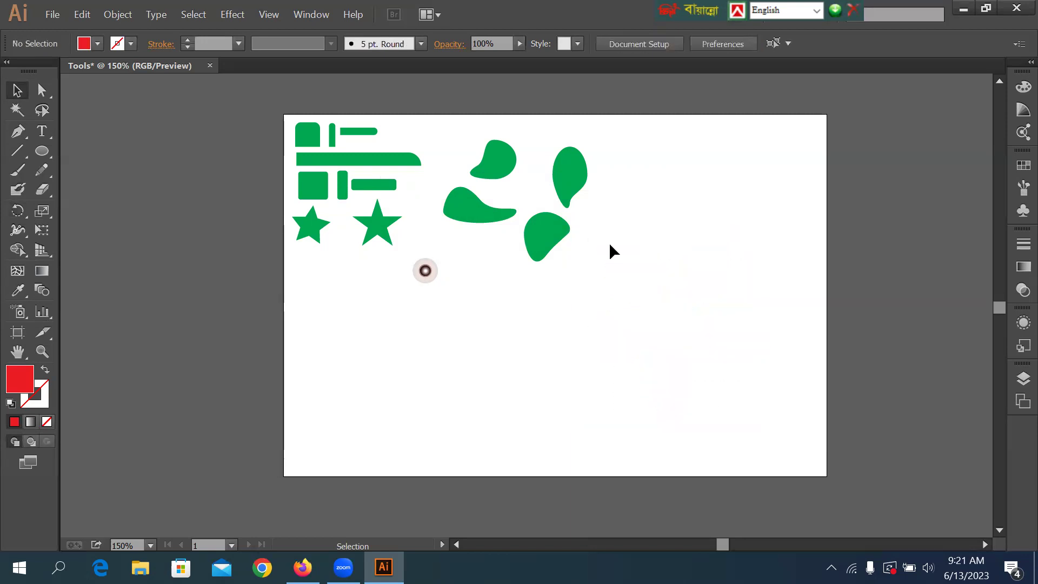
Draw a small red circle with the Ellipse tool in the empty area below and beside the green shapes, and deselect it
left_click(41, 150)
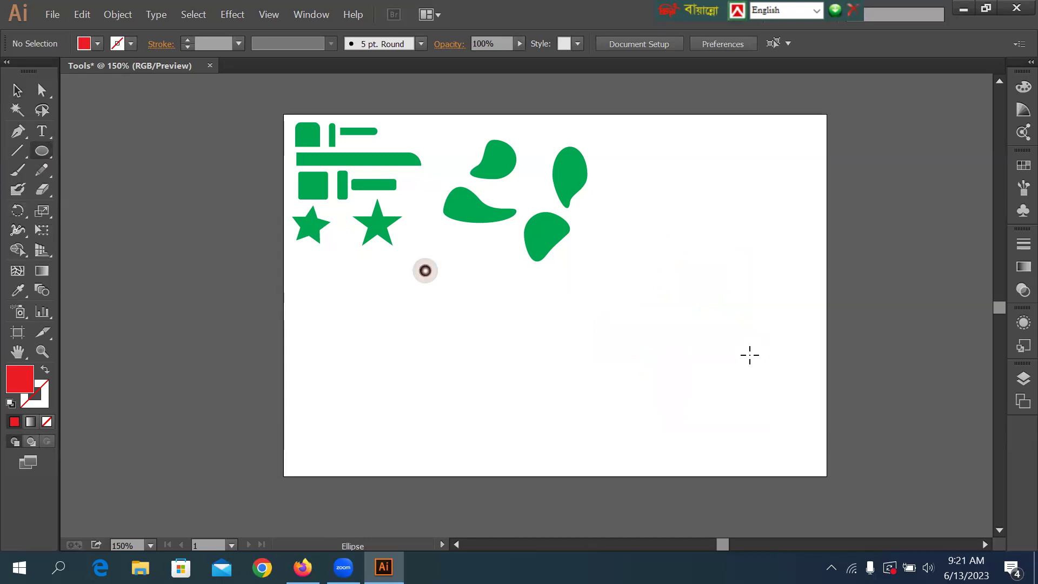
left_click_drag(672, 352, 685, 330)
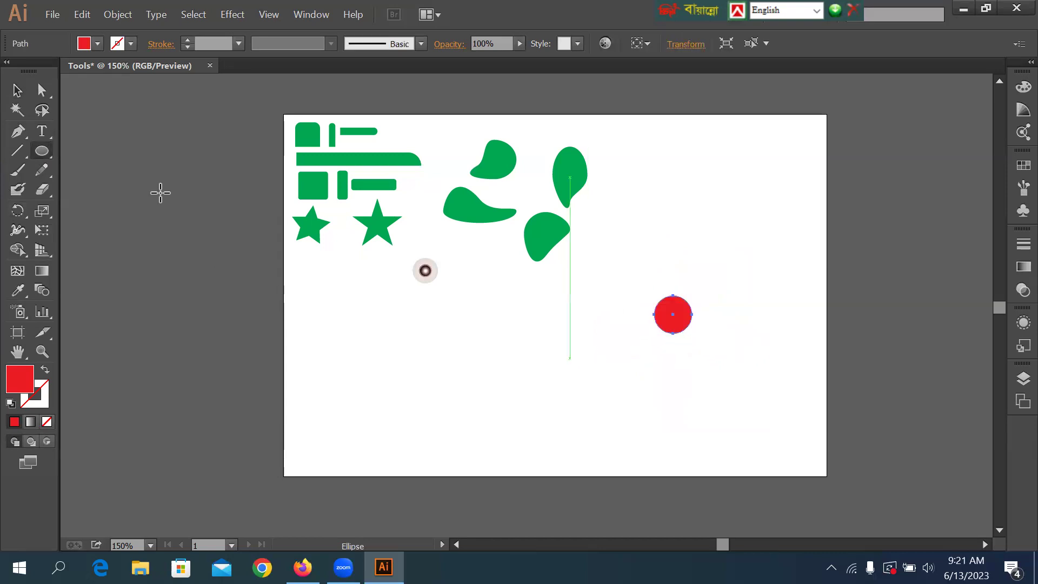
left_click(17, 90)
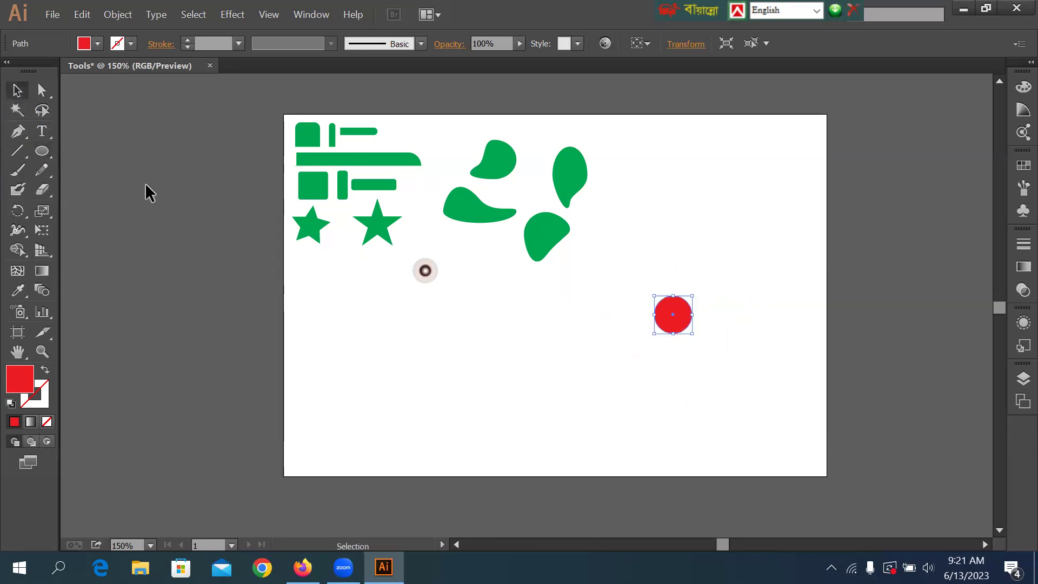
left_click(145, 184)
Draw a closed leaf-shaped red petal with the Pen tool, pointing up and left from the circle, and deselect it
left_click(17, 138)
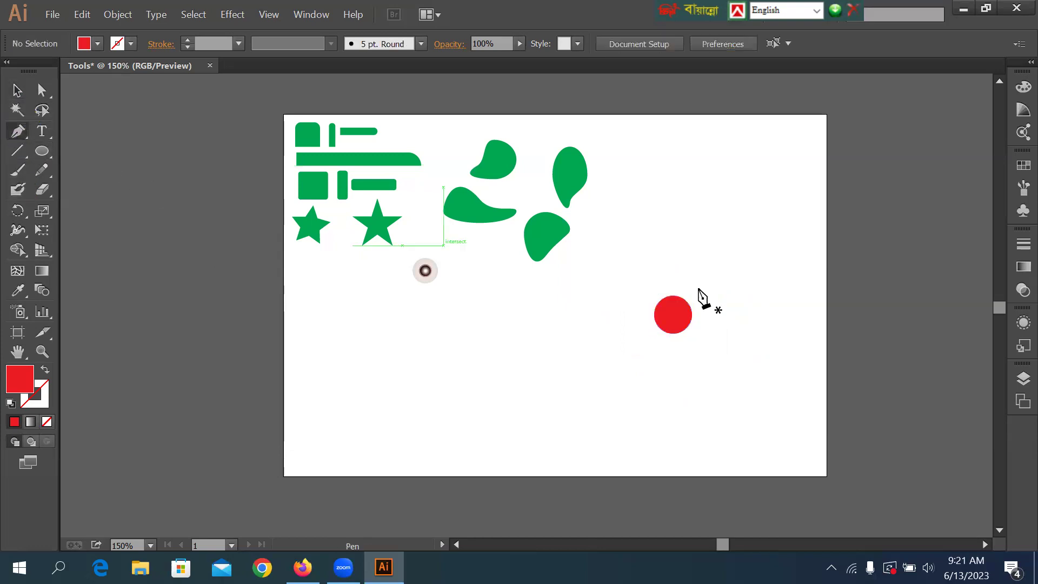
left_click(651, 307)
left_click_drag(601, 258, 605, 201)
left_click(601, 258)
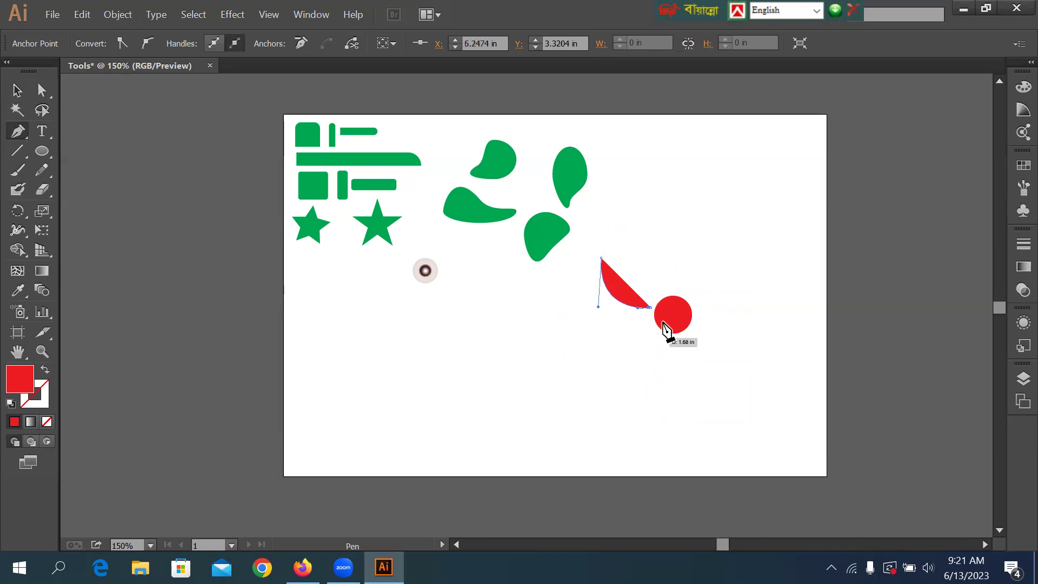
left_click(650, 306, "ctrl")
left_click_drag(650, 307, 635, 358)
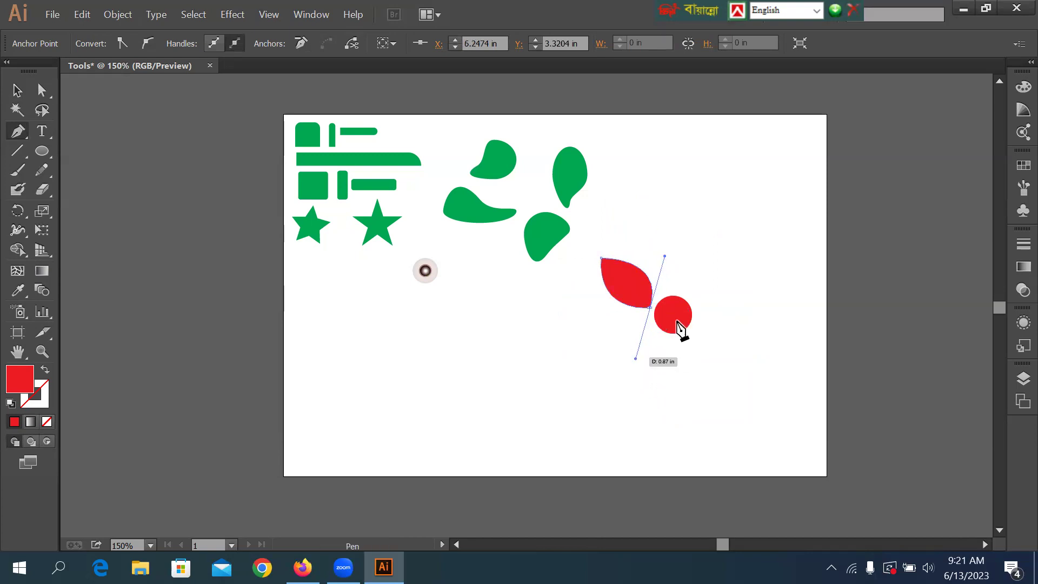
left_click(16, 89)
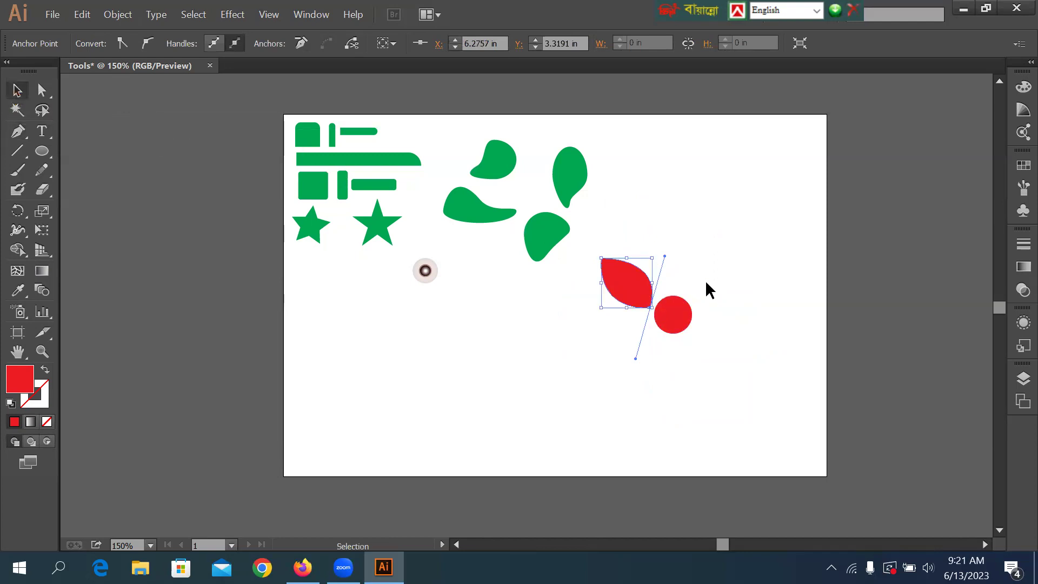
left_click(652, 238)
Select the petal and circle and create a copy rotated by 360/20 degrees about the circle's centre
left_click_drag(594, 252, 721, 372)
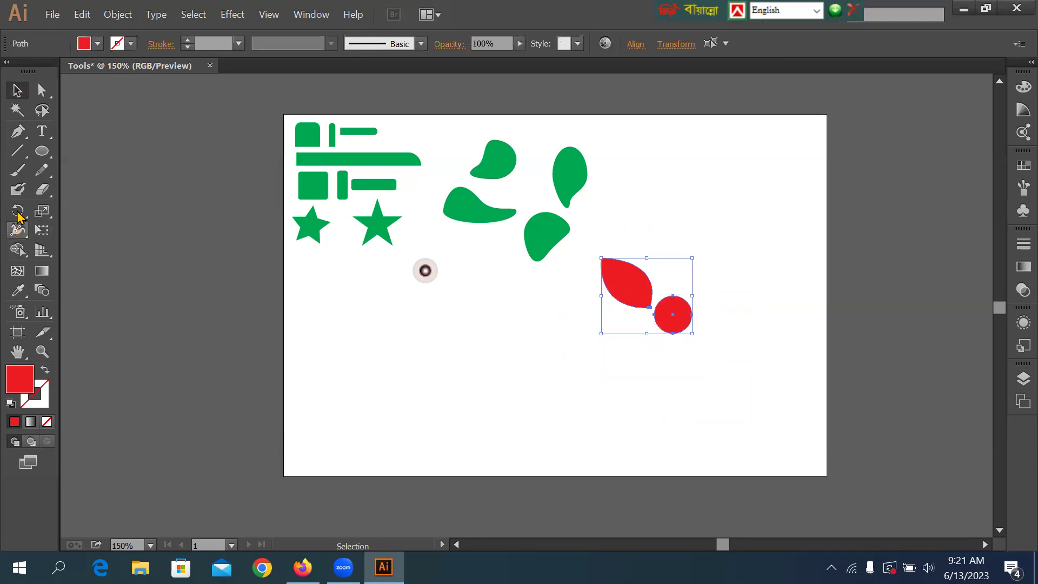
left_click_drag(17, 216, 129, 212)
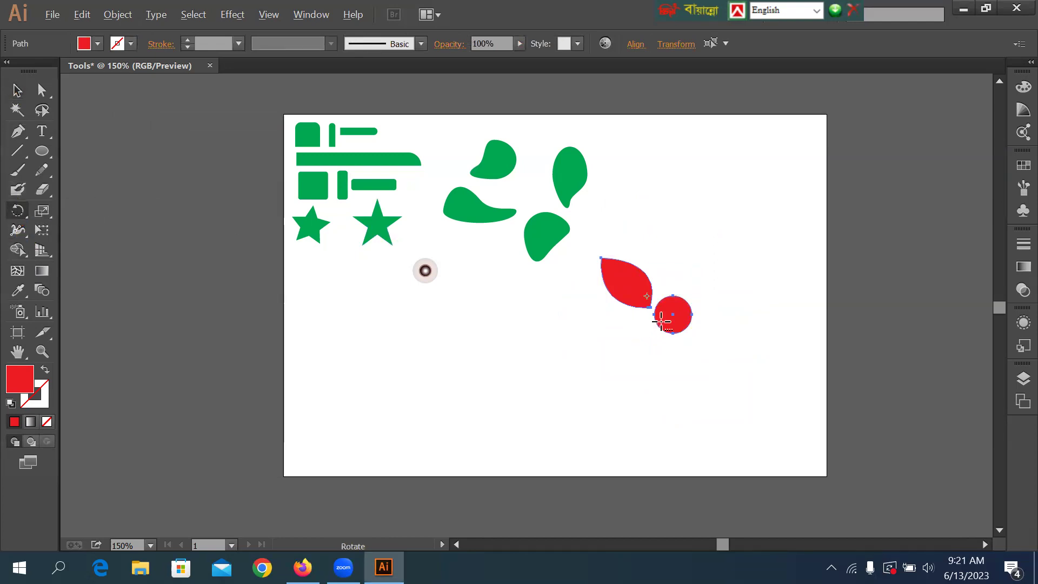
left_click(671, 312, "alt")
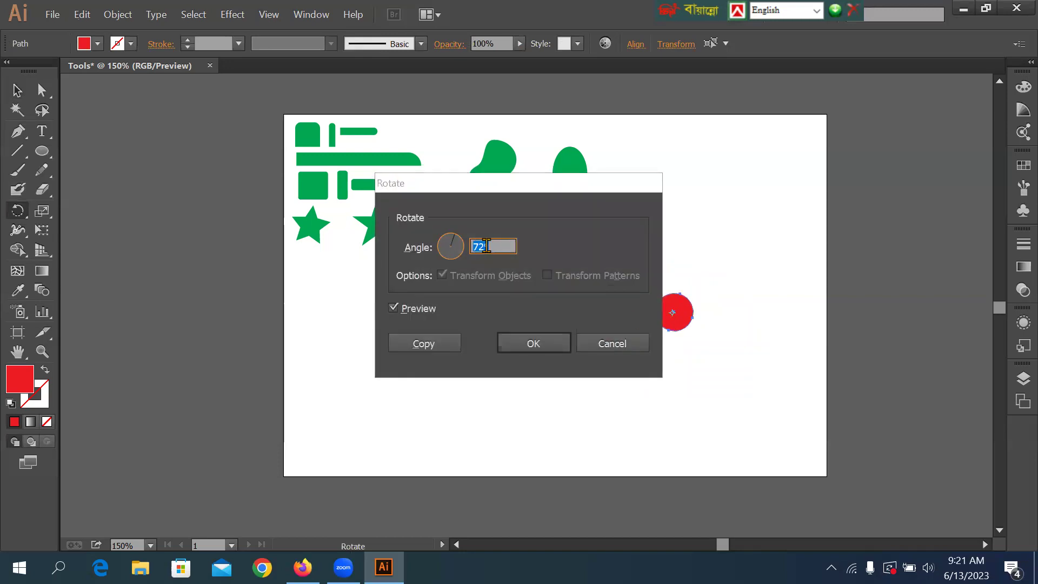
type("360/20")
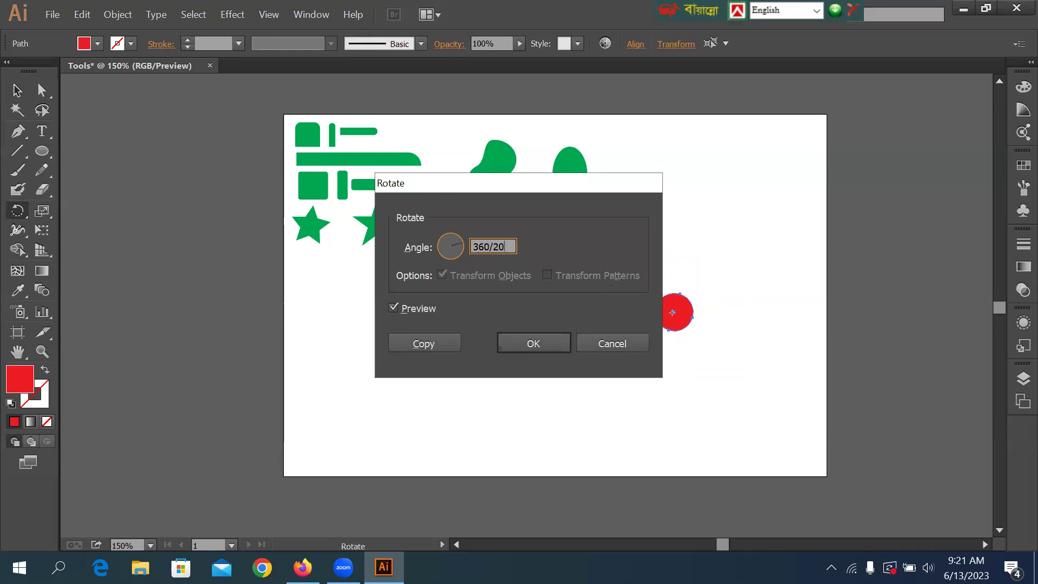
left_click(399, 341)
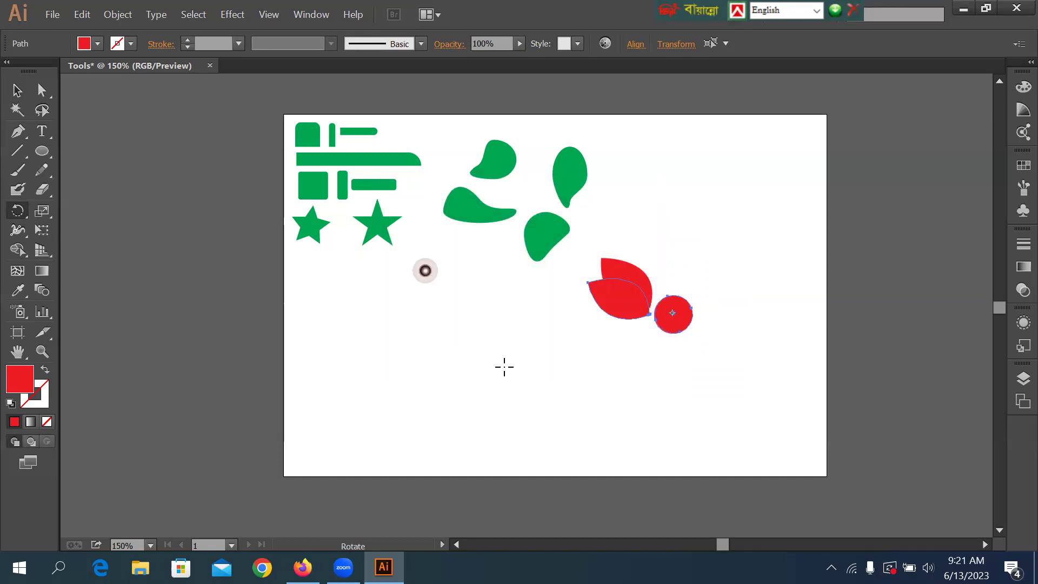
Repeat the rotated copy until overlapping petals fully surround the circle, and deselect the artwork
key("ctrl+d")
key("ctrl+d")
key("ctrl+d")
key("ctrl+d")
key("ctrl+d")
key("ctrl+d")
key("ctrl+d")
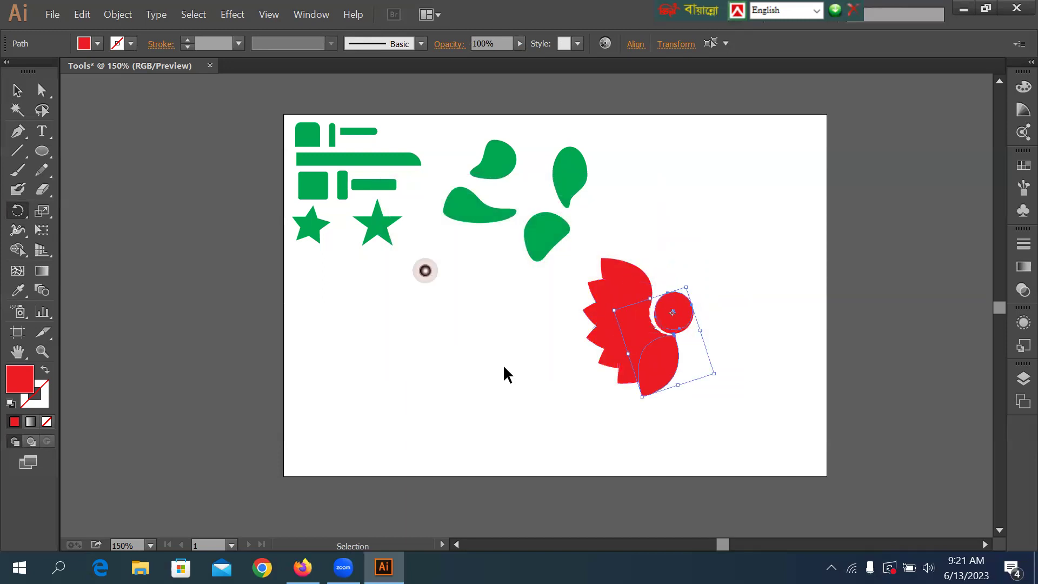
key("ctrl+d")
key("ctrl+d")
key("ctrl+d")
key("ctrl+d")
key("ctrl+d")
key("ctrl+d")
key("ctrl+d")
key("ctrl+d")
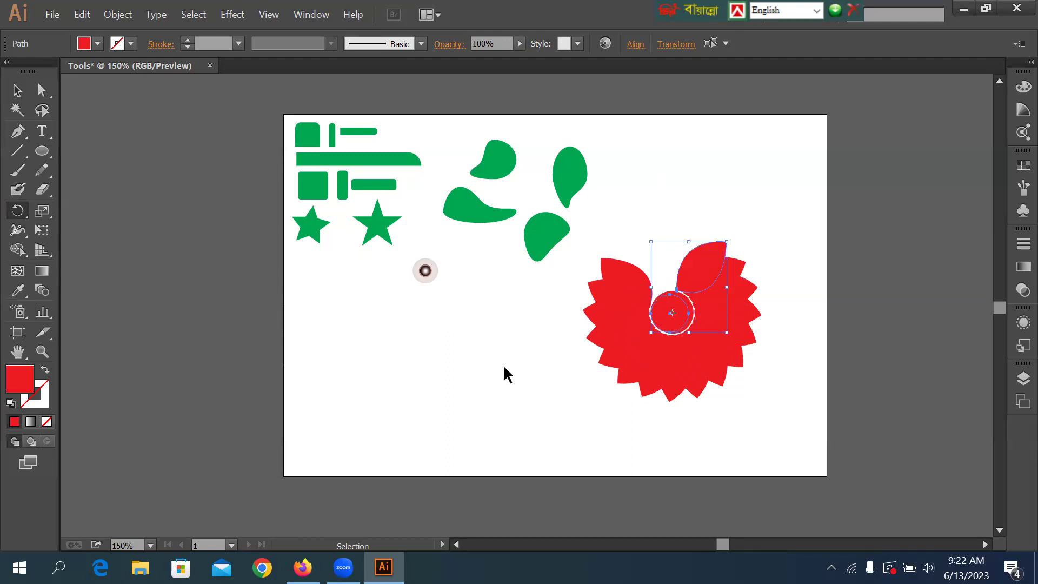
key("ctrl+d")
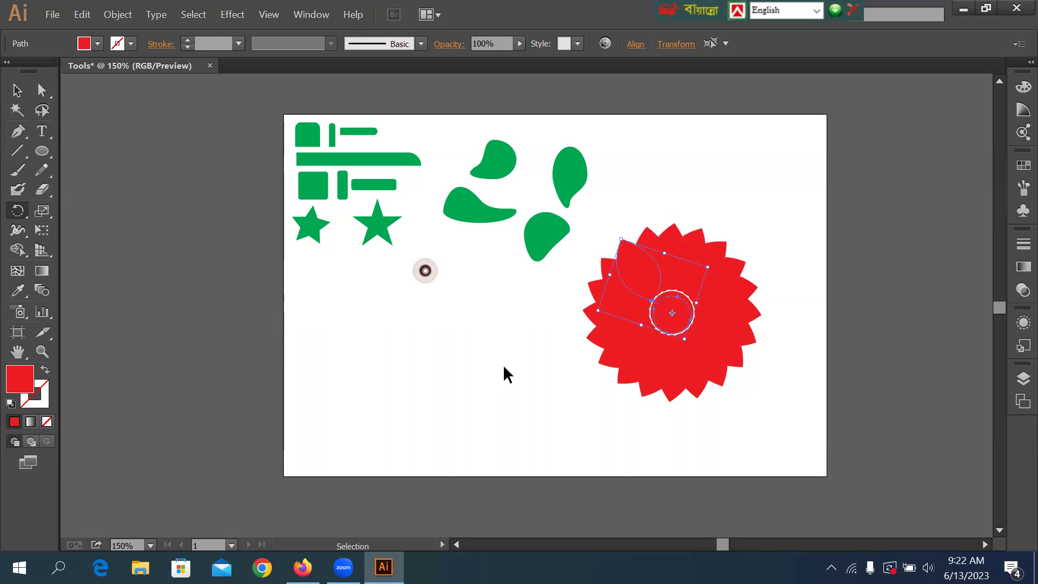
left_click(17, 90)
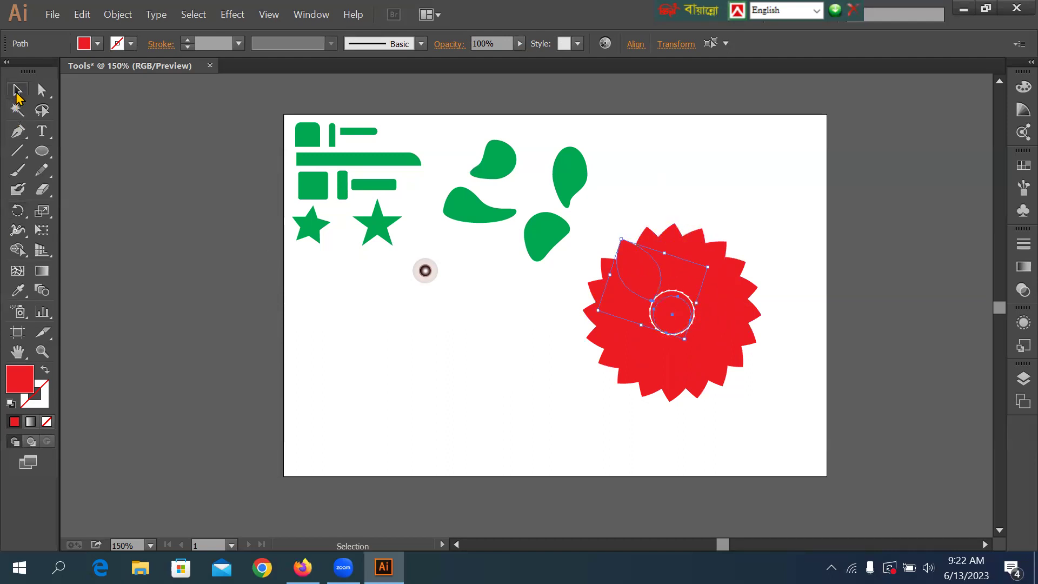
left_click(526, 401)
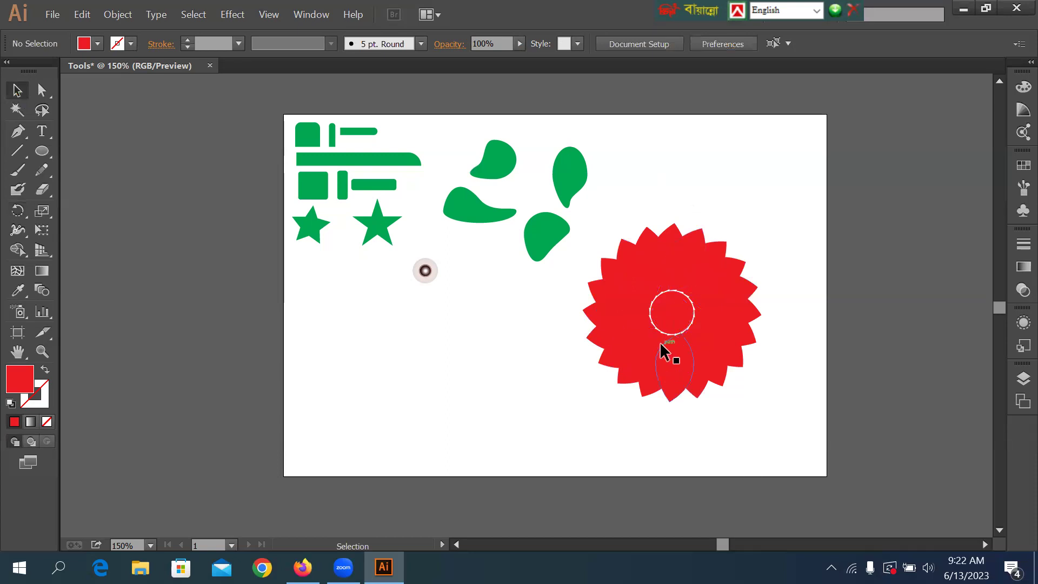
Undo all the 360/20-degree rotated copies, back to the single petal and circle
key("ctrl+alt")
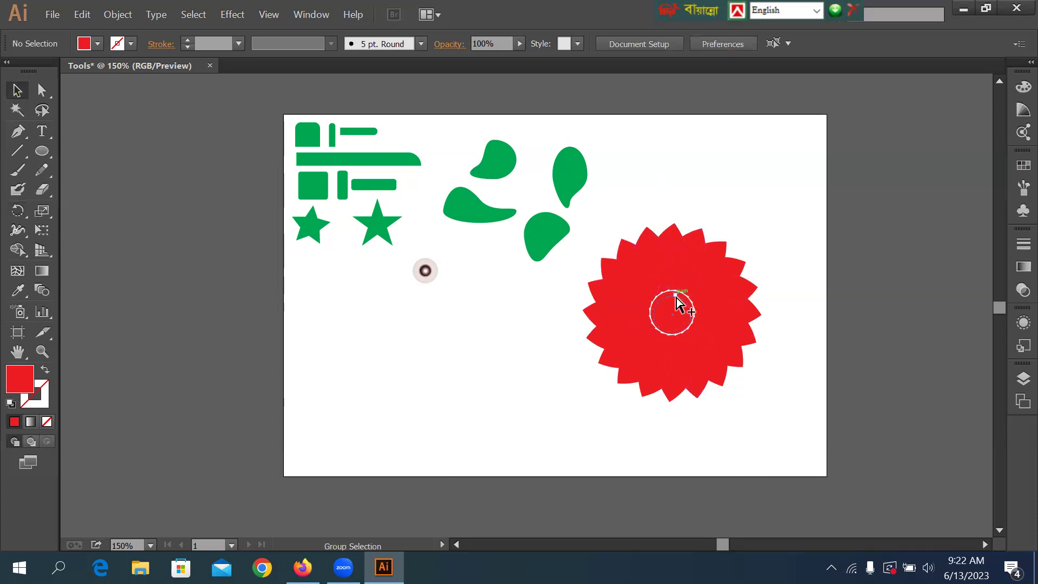
key("ctrl+z")
key("ctrl+z")
key("ctrl+z")
key("ctrl+z")
key("ctrl+z")
key("ctrl+z")
key("ctrl+z")
key("ctrl+z")
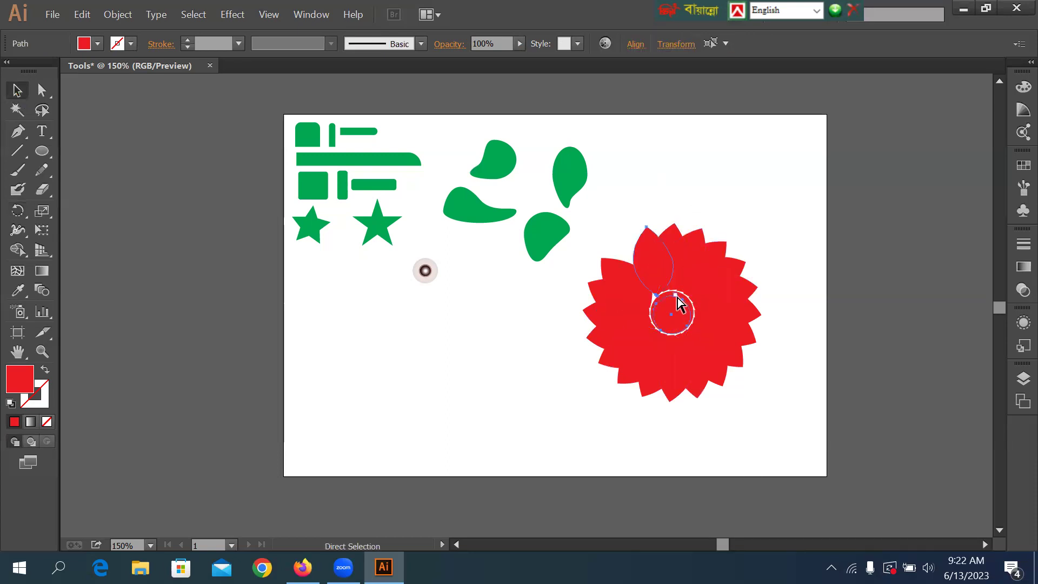
key("ctrl+z")
key("ctrl+z")
key("ctrl+z")
key("ctrl+z")
key("ctrl+z")
key("ctrl+z")
key("ctrl+z")
key("ctrl+z")
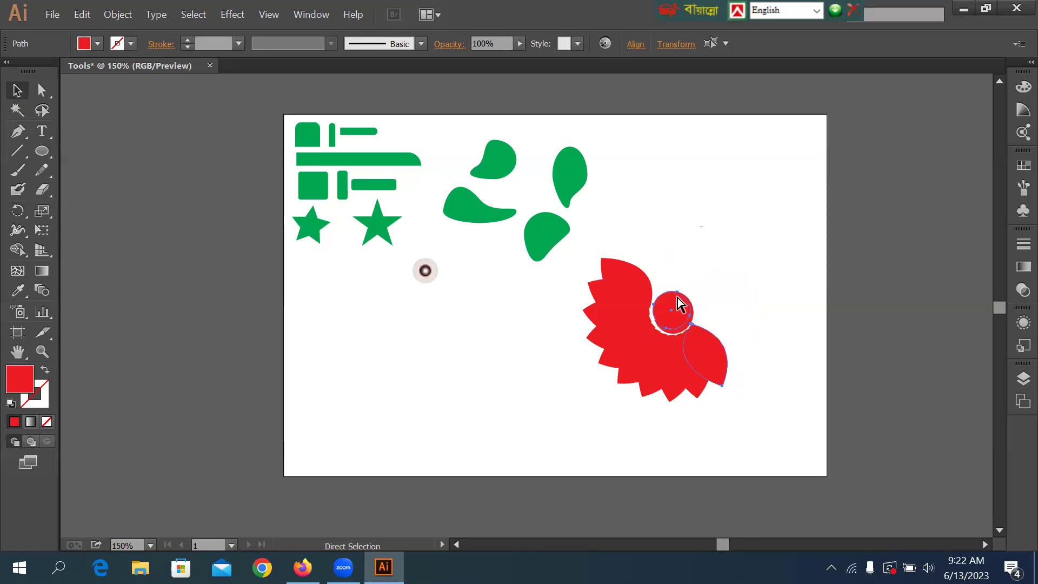
key("ctrl+z")
key("ctrl+z")
key("ctrl+z")
key("ctrl+z")
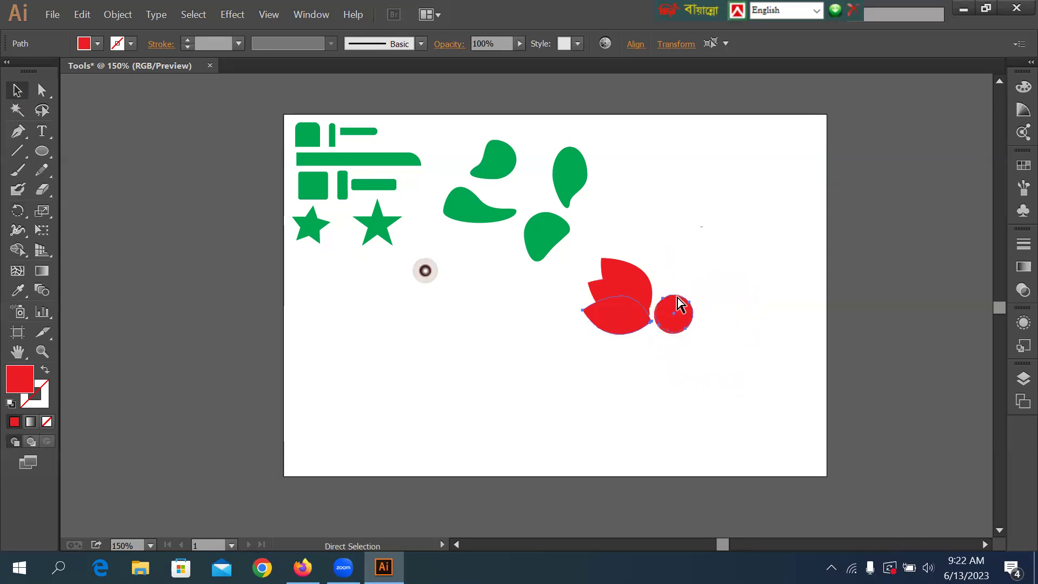
key("ctrl+z")
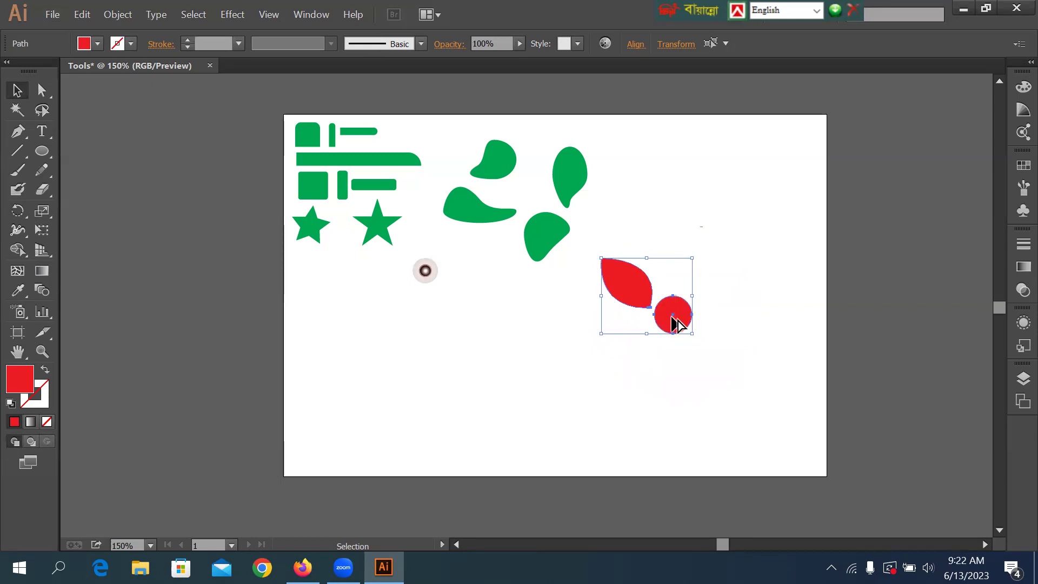
Reselect the single petal and circle and create a copy rotated by 360/5 degrees about the circle's centre
left_click(705, 312)
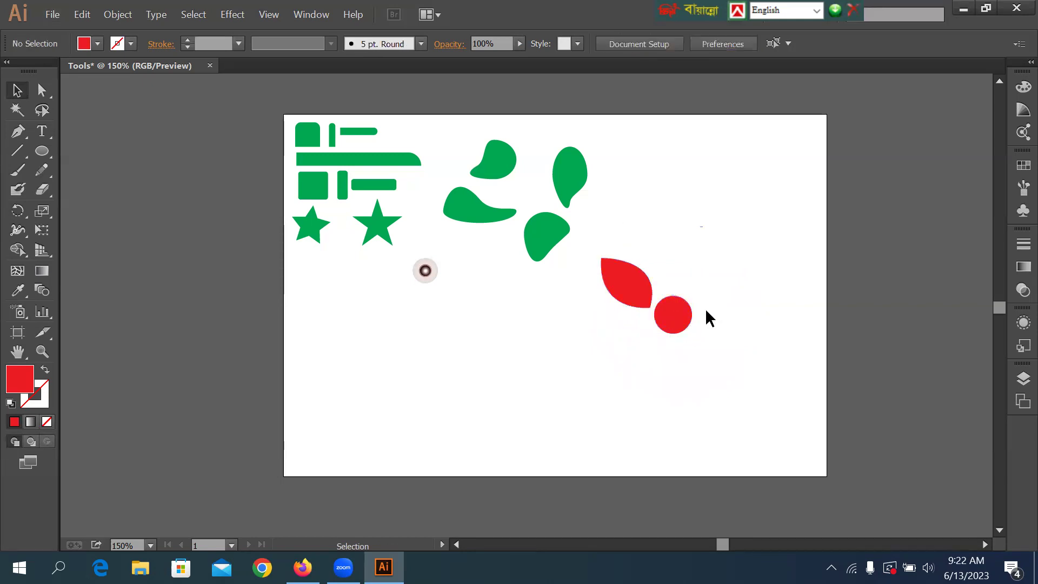
left_click_drag(594, 234, 676, 331)
left_click_drag(17, 211, 102, 219)
left_click(673, 314, "alt")
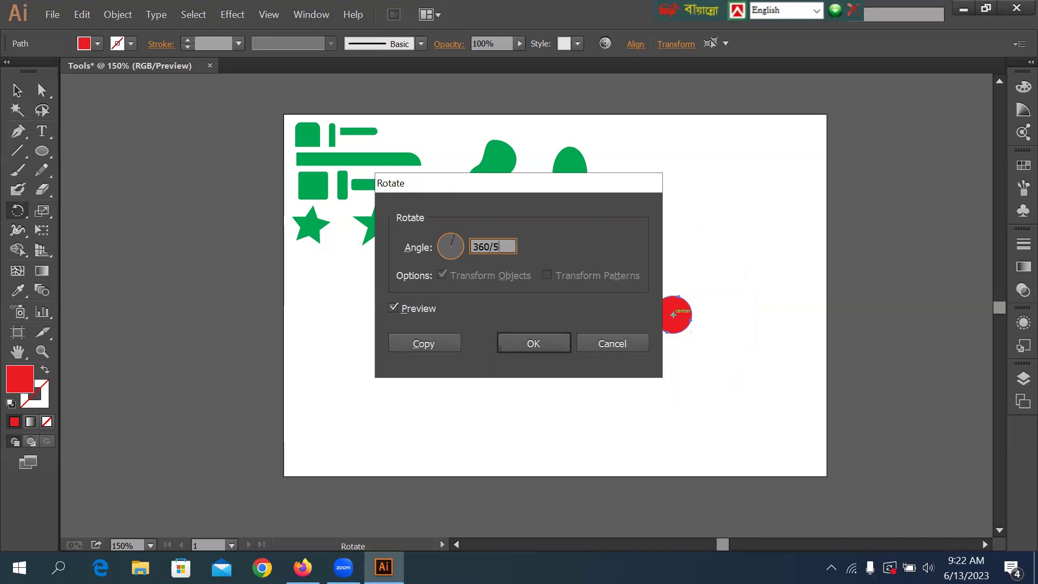
left_click(433, 344)
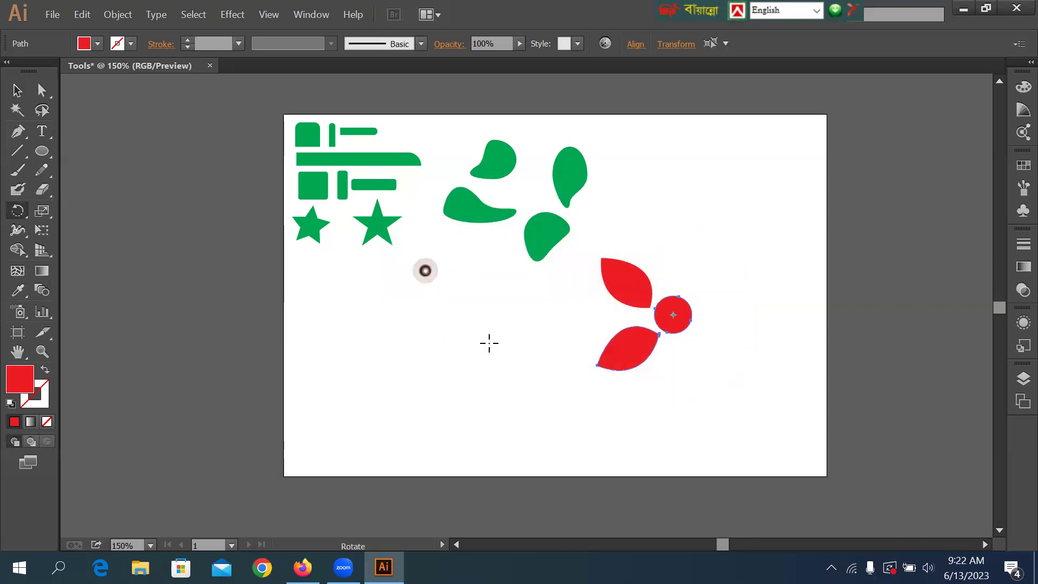
Repeat the 360/5-degree rotated copy until five leaf-shaped petals surround the circle, and deselect the artwork
key("ctrl+d")
key("ctrl+d")
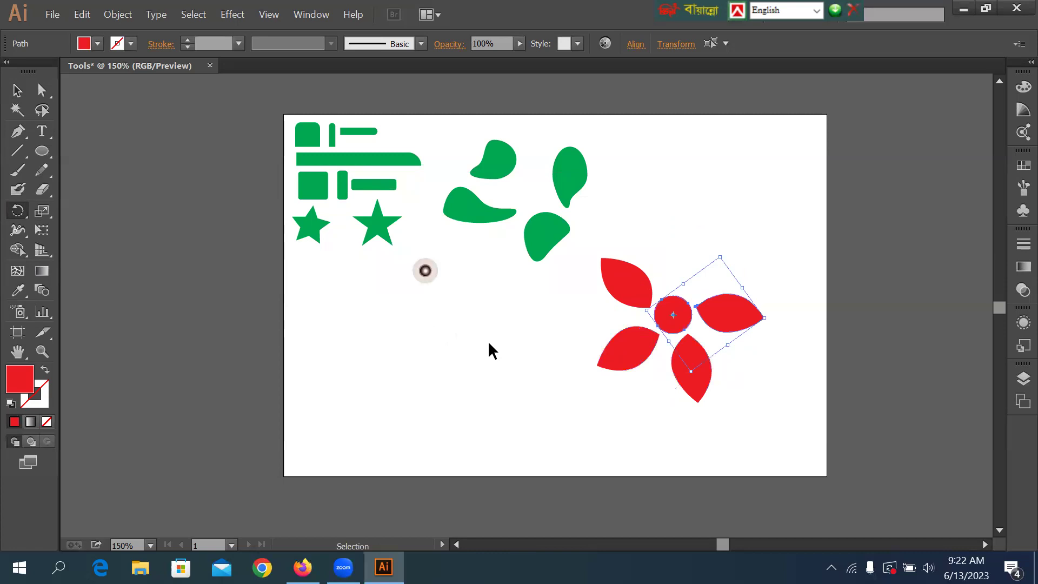
key("ctrl+d")
key("r")
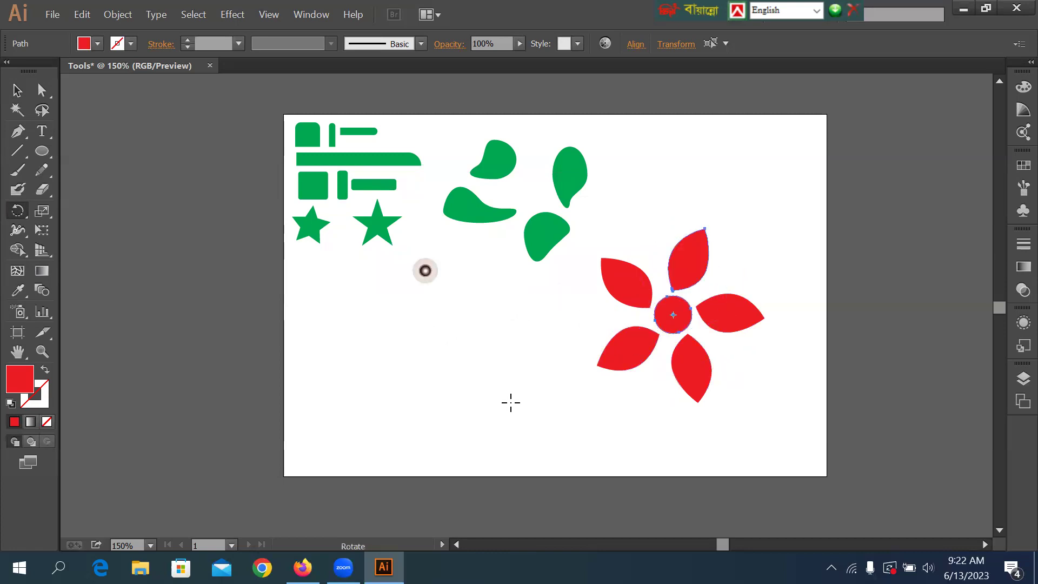
left_click(17, 89)
left_click(648, 265)
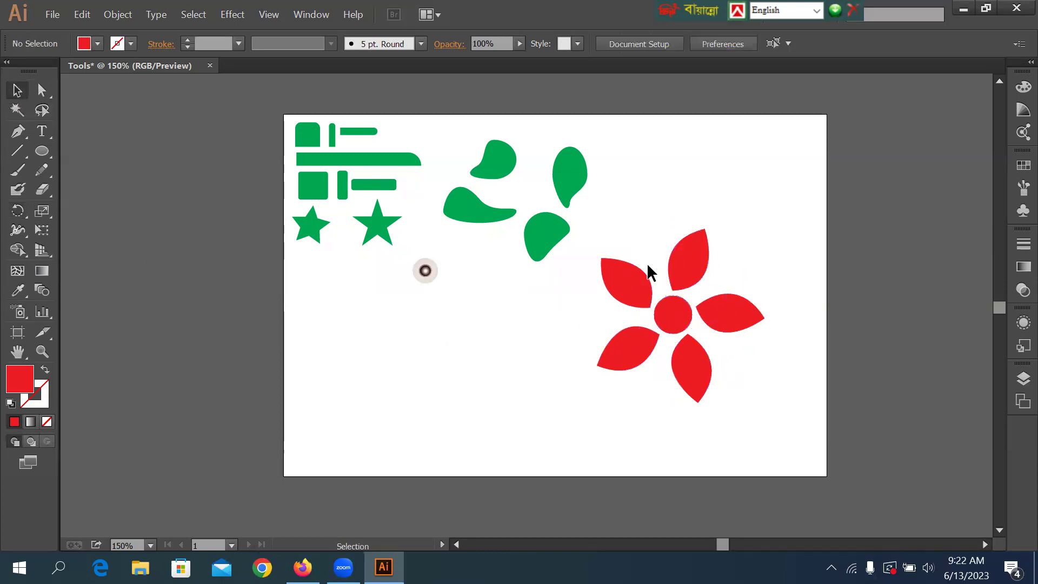
Fill the flower's lower-left petal with dark blue and its bottom petal with green
left_click(625, 358)
left_click(97, 43)
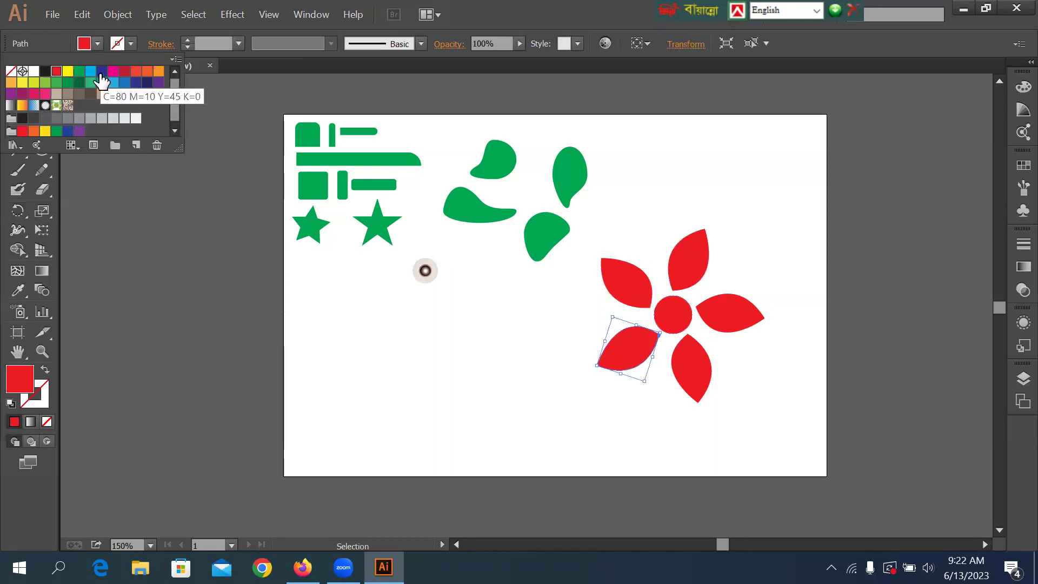
left_click(101, 71)
left_click(701, 358)
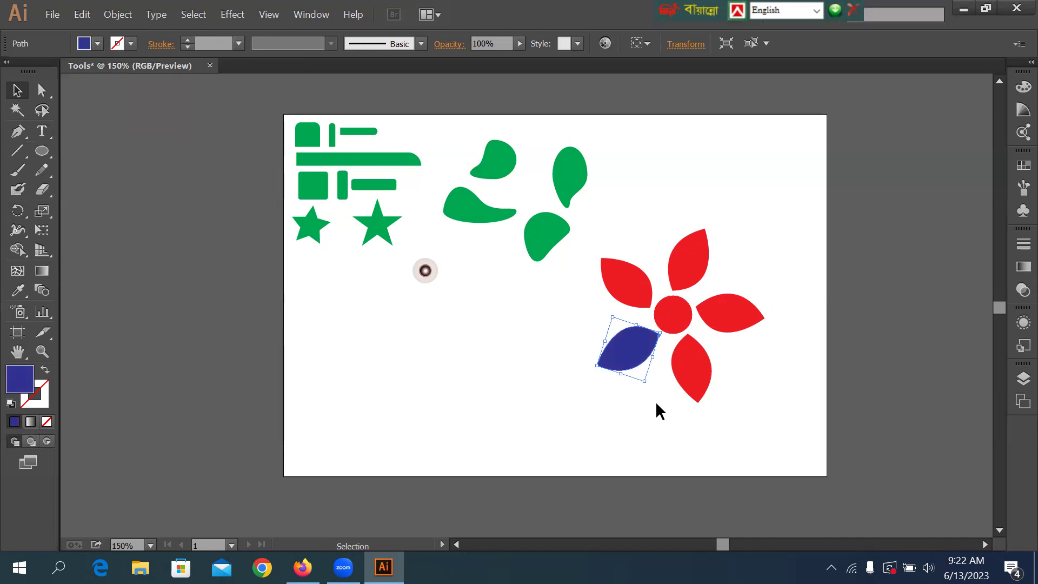
left_click(682, 383)
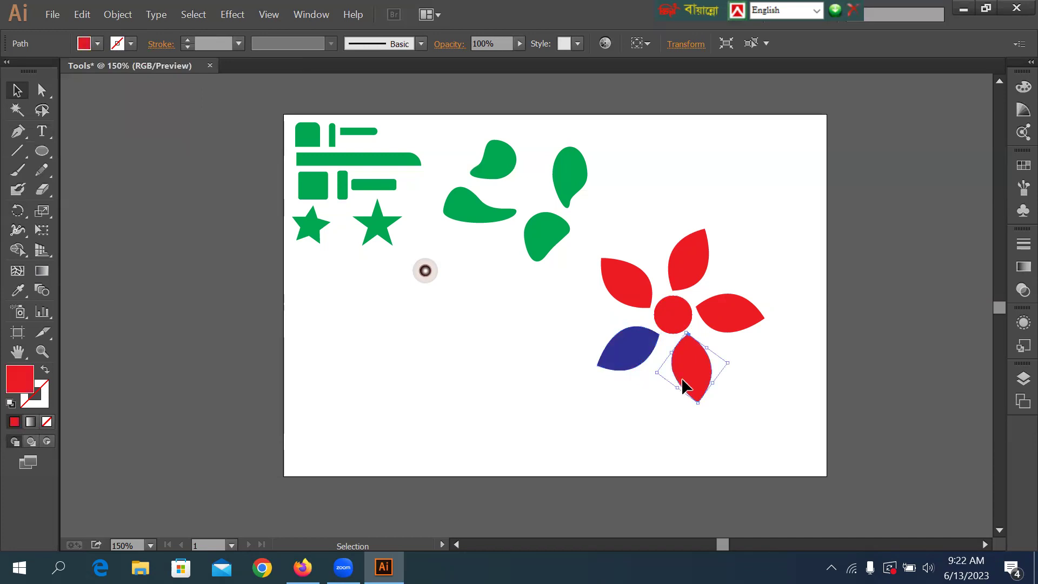
left_click(97, 44)
left_click(79, 71)
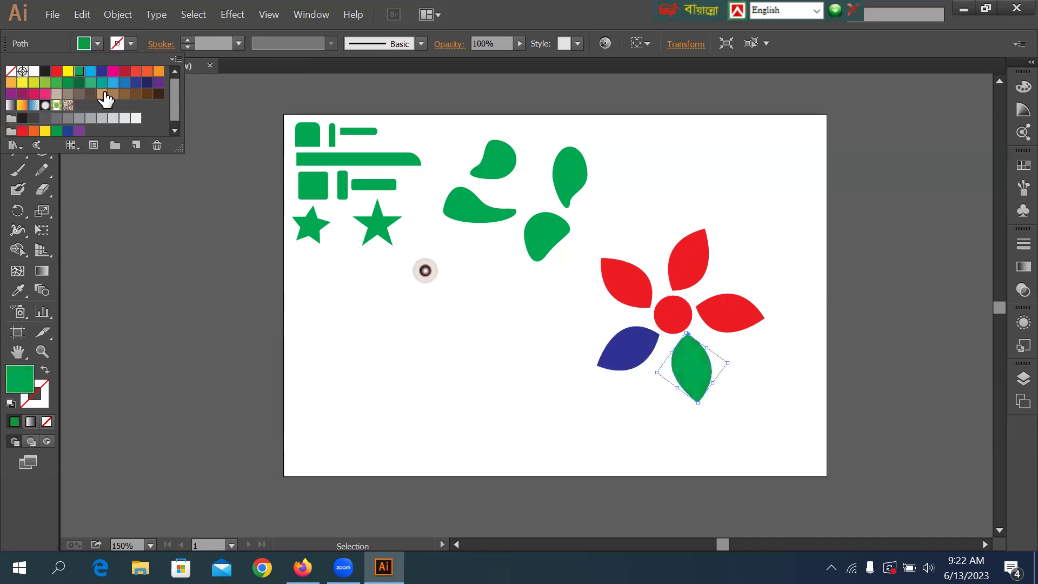
Select the flower's right petal and fill it with magenta
left_click(732, 308)
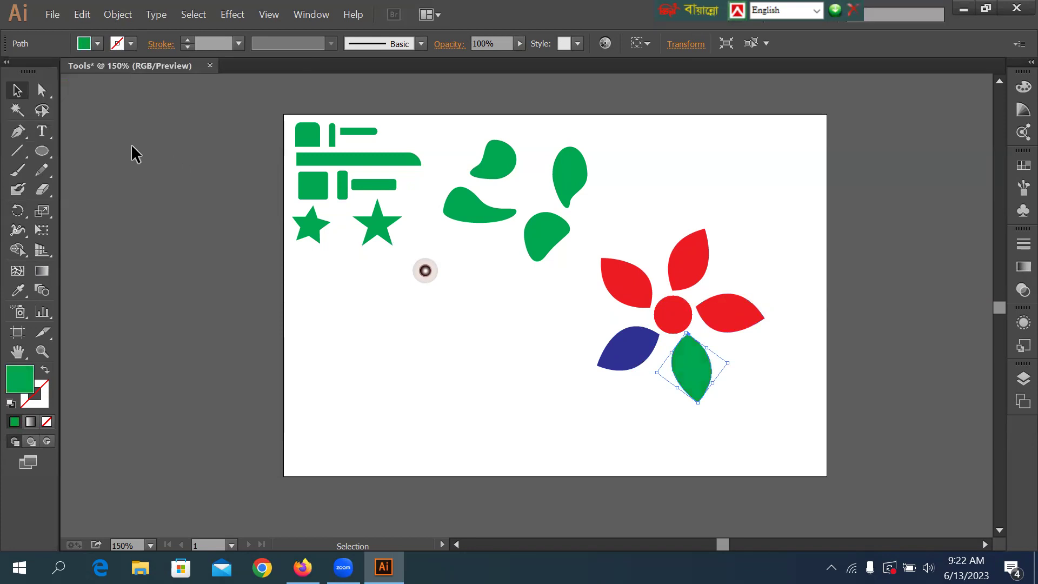
left_click(743, 310)
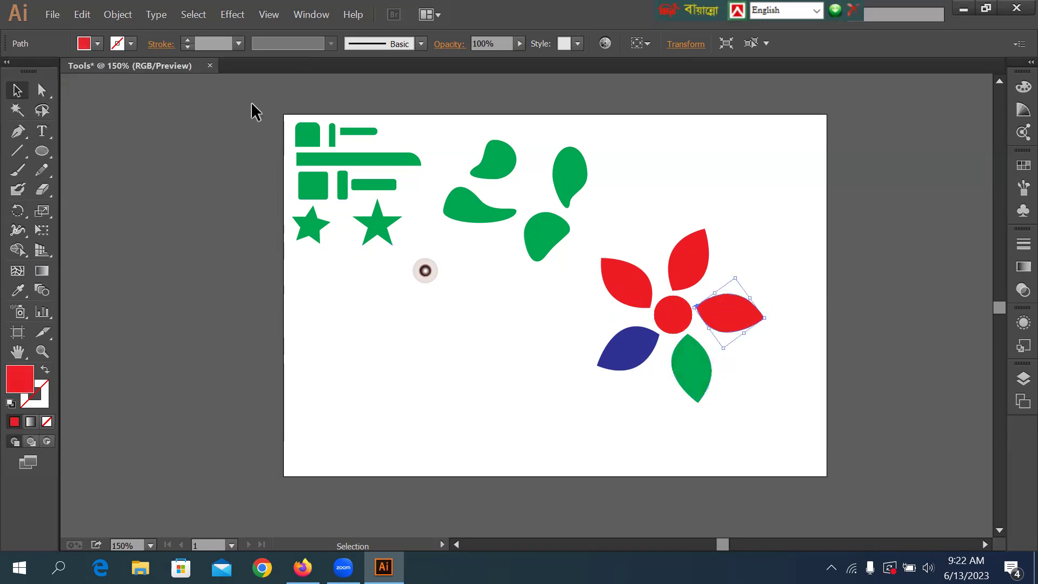
left_click(98, 44)
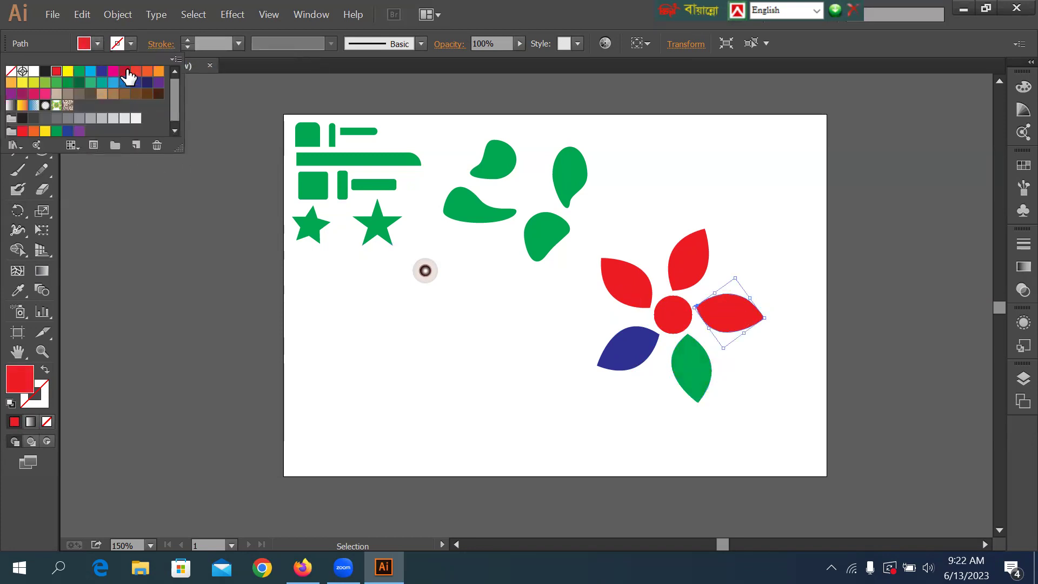
left_click(125, 72)
left_click(113, 72)
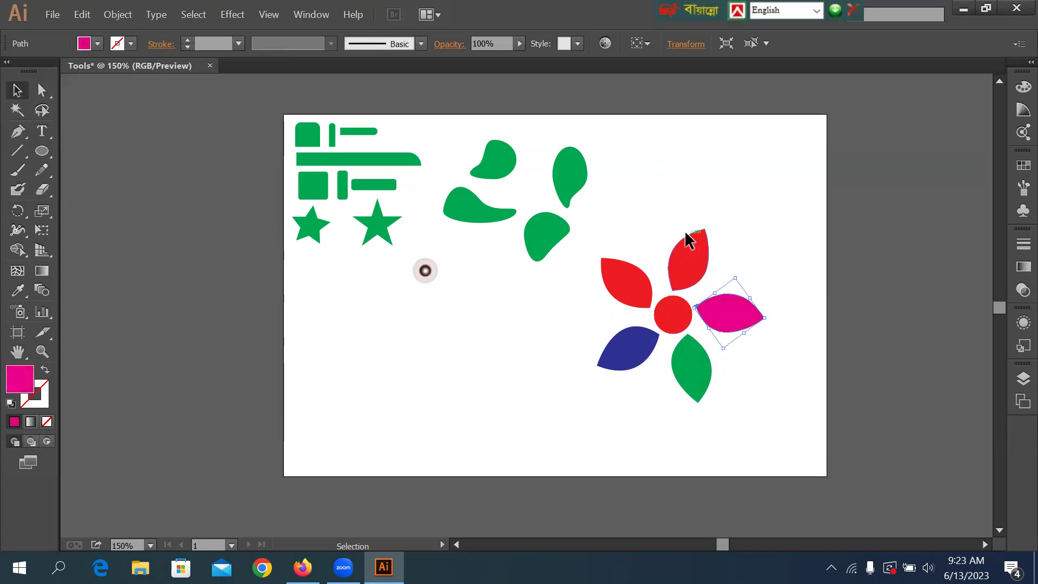
Select the flower's upper petal, keeping it in place, and fill it with orange
left_click_drag(686, 233, 704, 253)
key("ctrl+z")
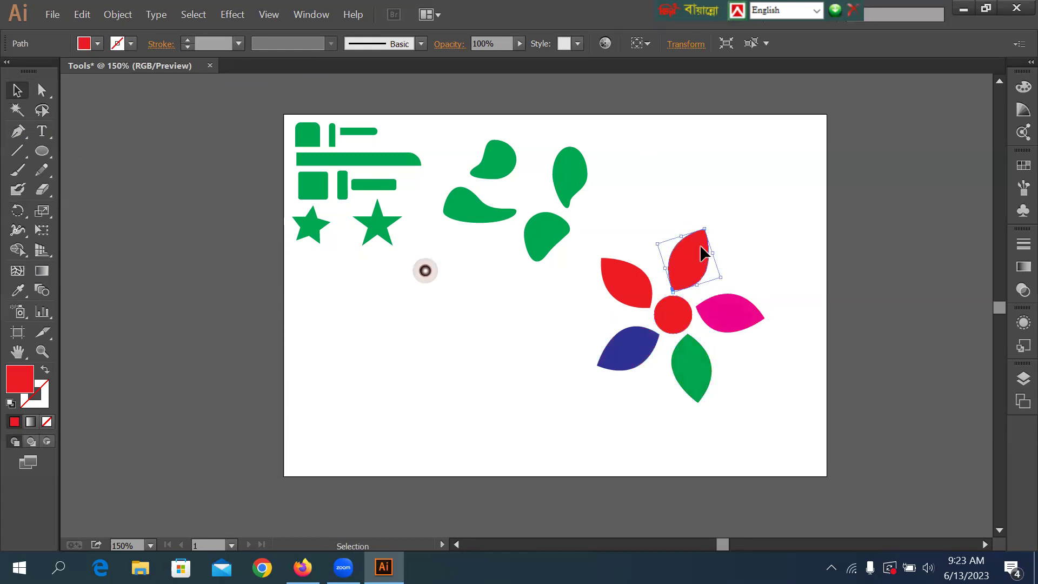
left_click(98, 43)
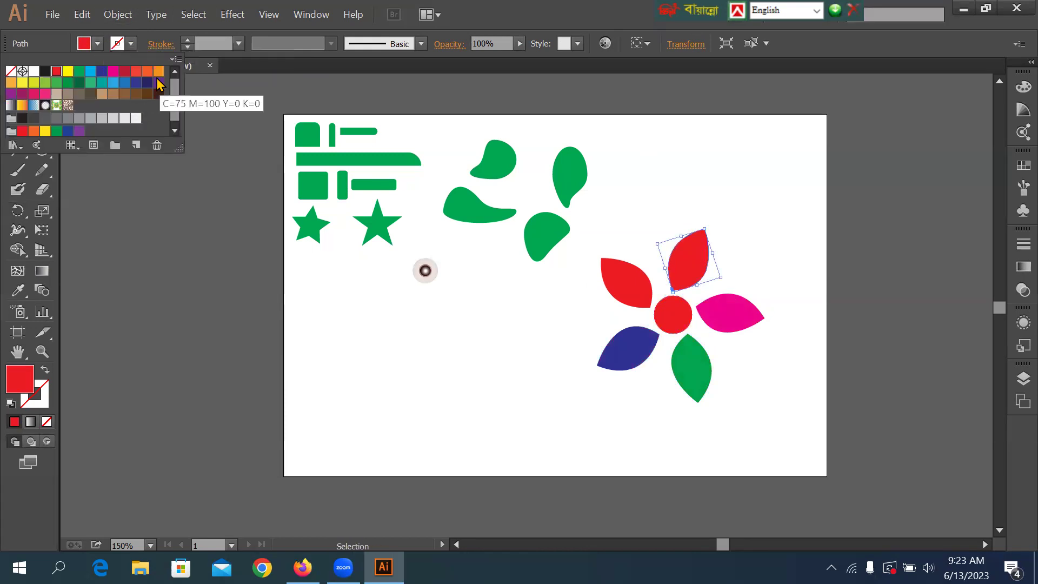
left_click(158, 71)
left_click(662, 213)
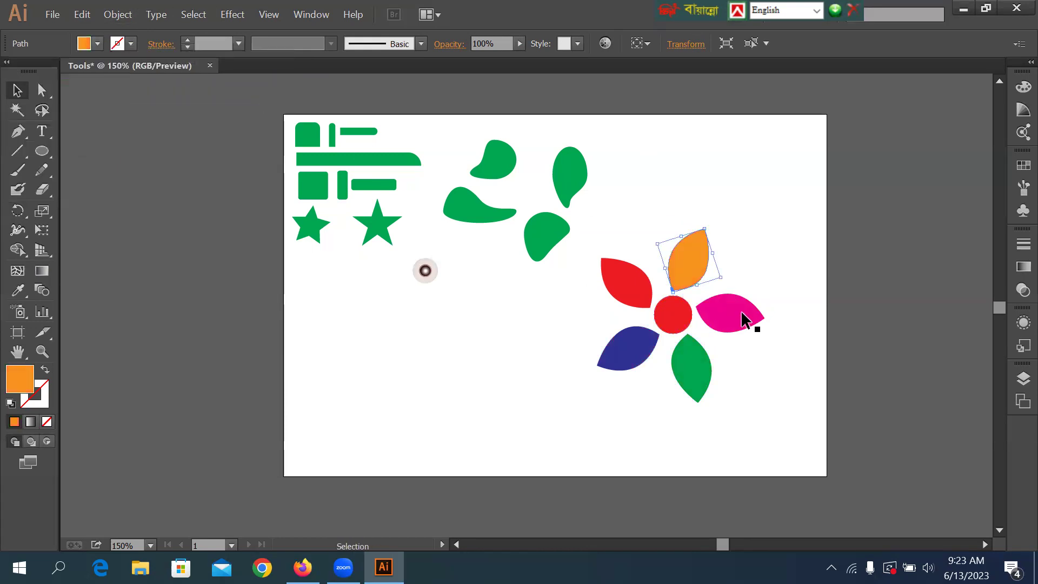
Select the whole flower, scale it down to about half its size, move it higher on the artboard and deselect it
left_click(789, 379)
left_click_drag(590, 229, 722, 358)
left_click_drag(679, 293, 683, 214)
left_click(518, 286)
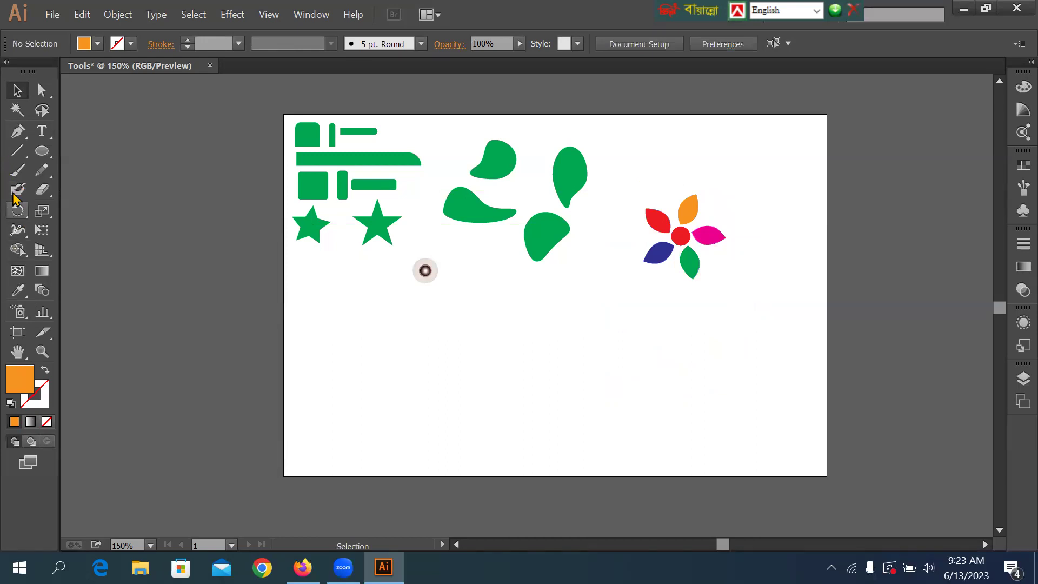
Draw a thin, curved green stem with the Pen tool, running downward from the lower edge of the flower's centre circle
left_click(17, 131)
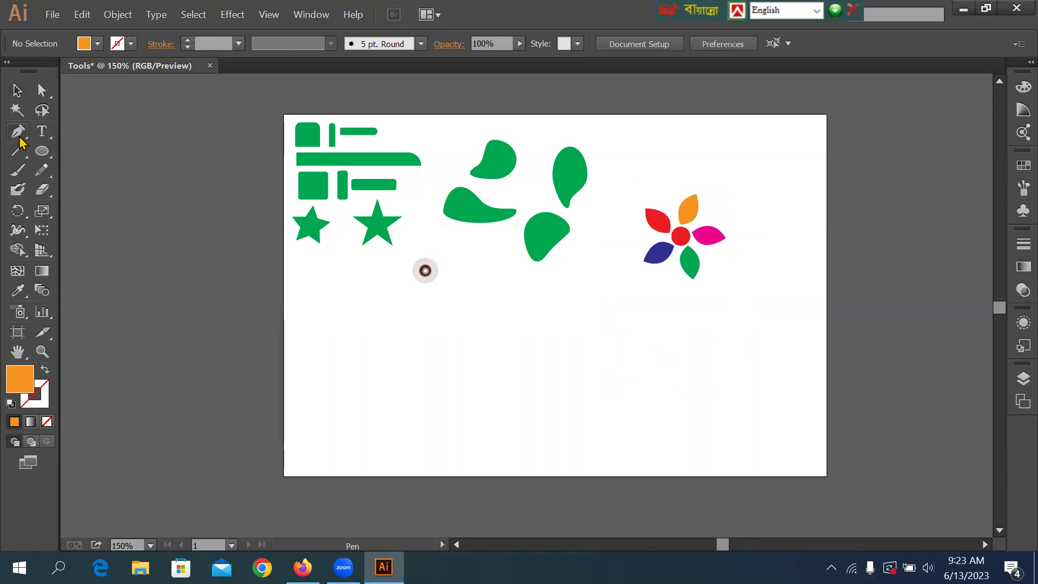
left_click(687, 245)
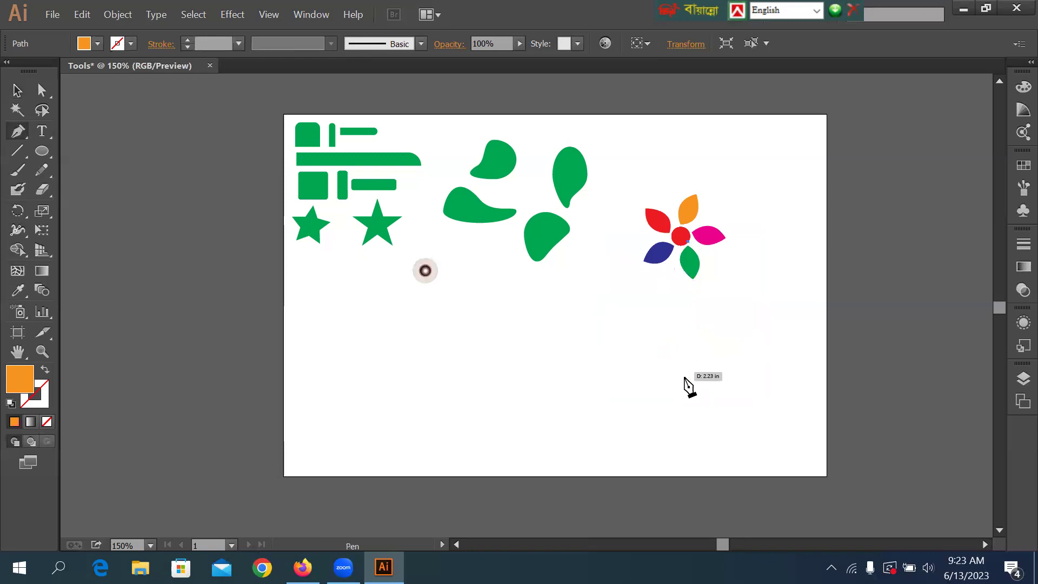
left_click_drag(700, 394, 619, 515)
left_click(700, 394)
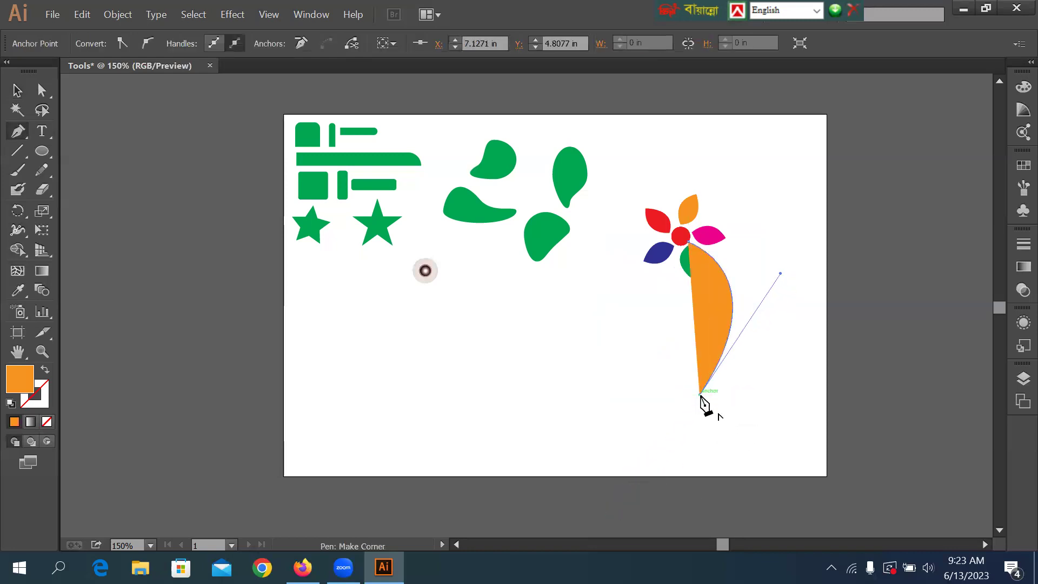
left_click_drag(690, 246, 606, 204)
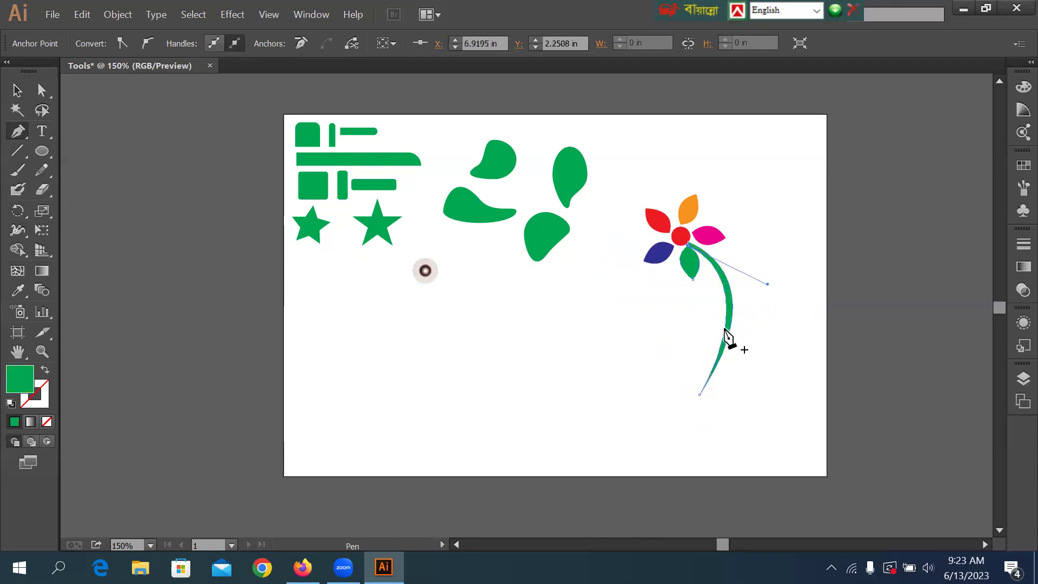
left_click(17, 90)
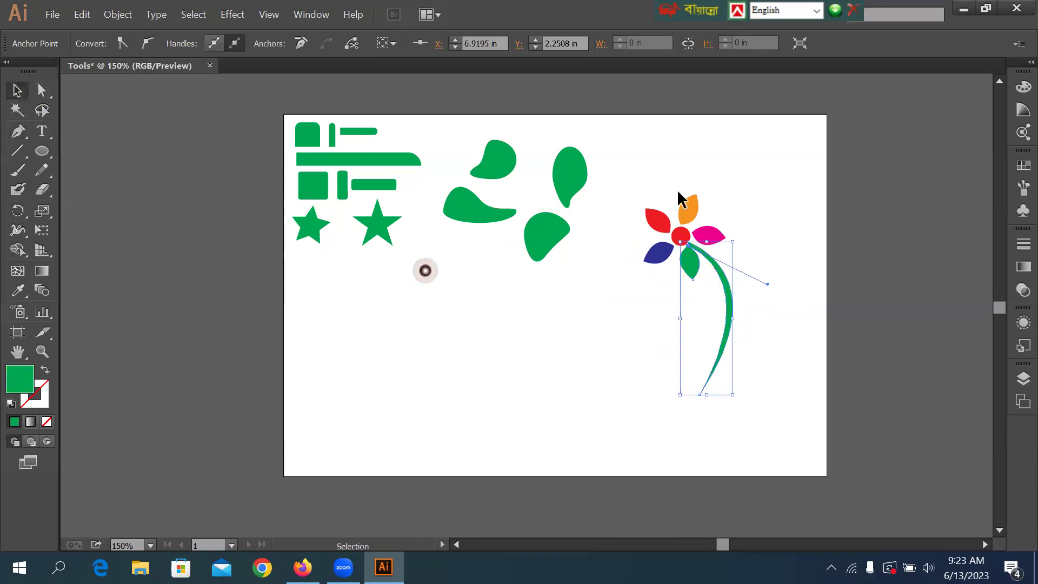
Try moving the stem and its attached green petal down and to the left, and undo the move
left_click(776, 227)
key("ctrl+space")
left_click_drag(598, 167, 895, 384)
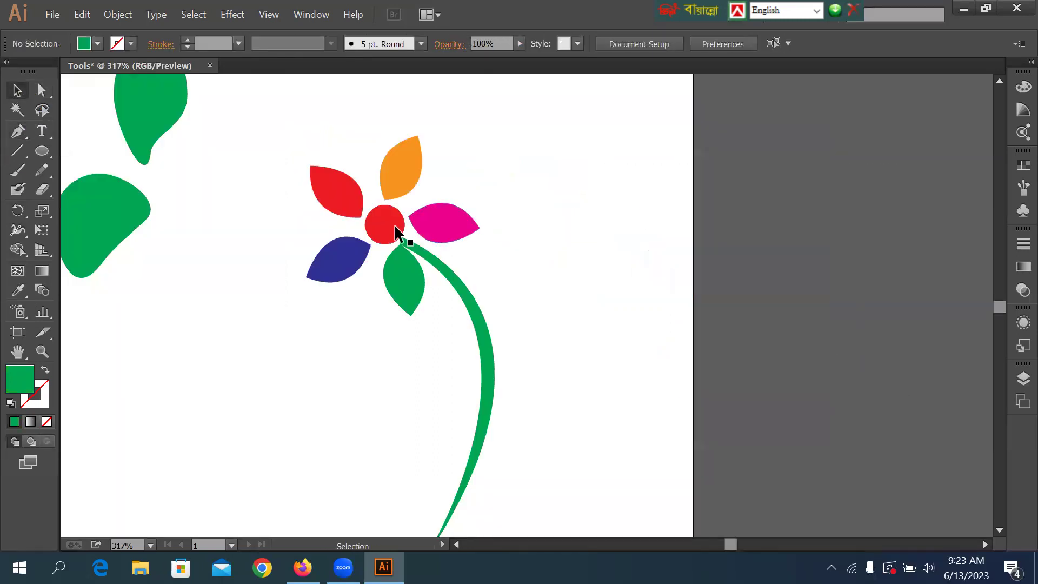
left_click_drag(431, 257, 395, 292)
key("ctrl+z")
left_click(540, 252)
left_click(452, 289)
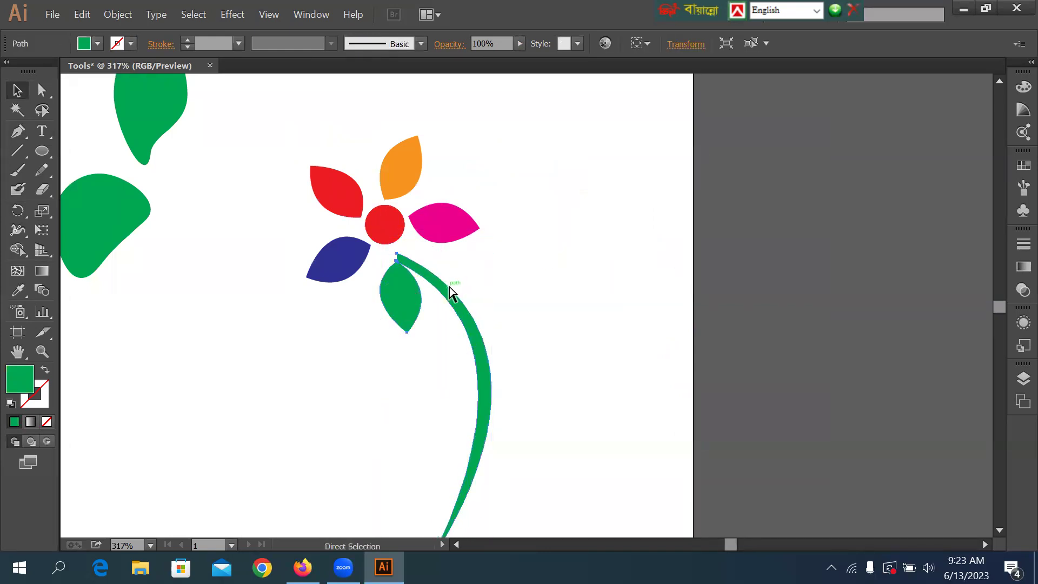
key("ctrl+z")
right_click(406, 278)
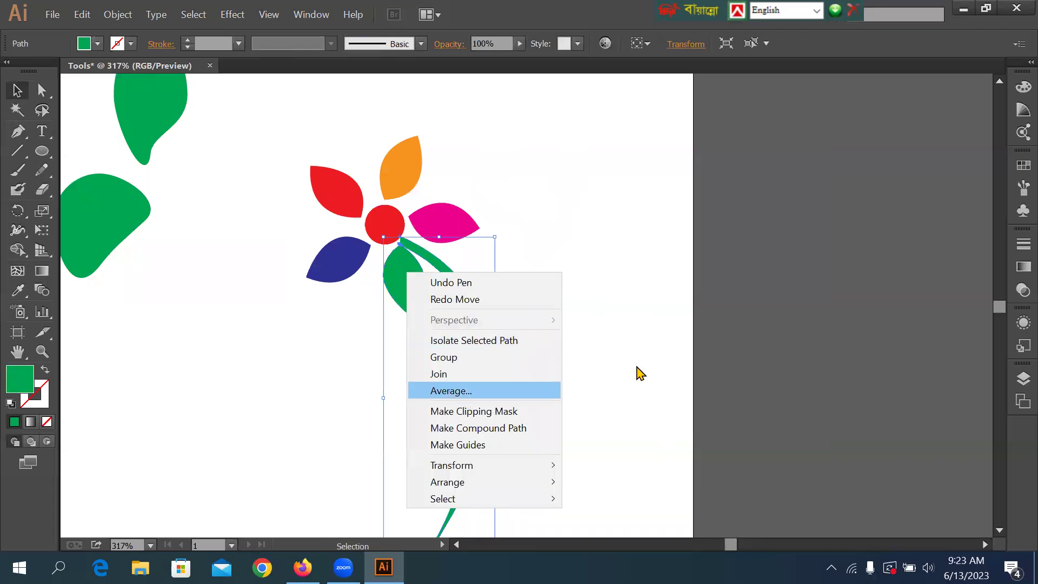
left_click(646, 325)
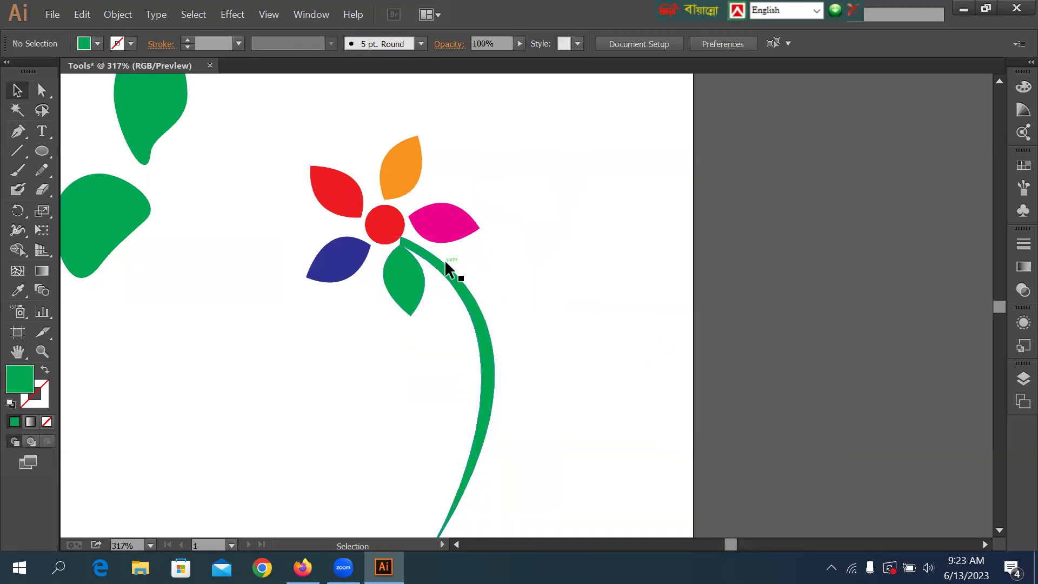
Nudge the stem and attached green petal toward the centre circle, send them to the back and deselect them
left_click_drag(445, 264, 439, 259)
right_click(440, 261)
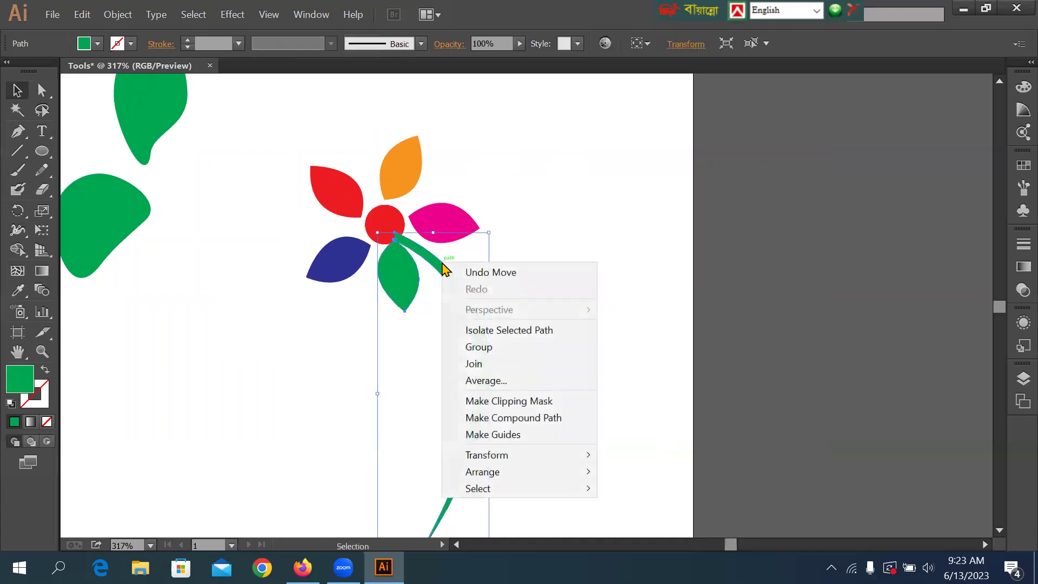
mouse_move(505, 472)
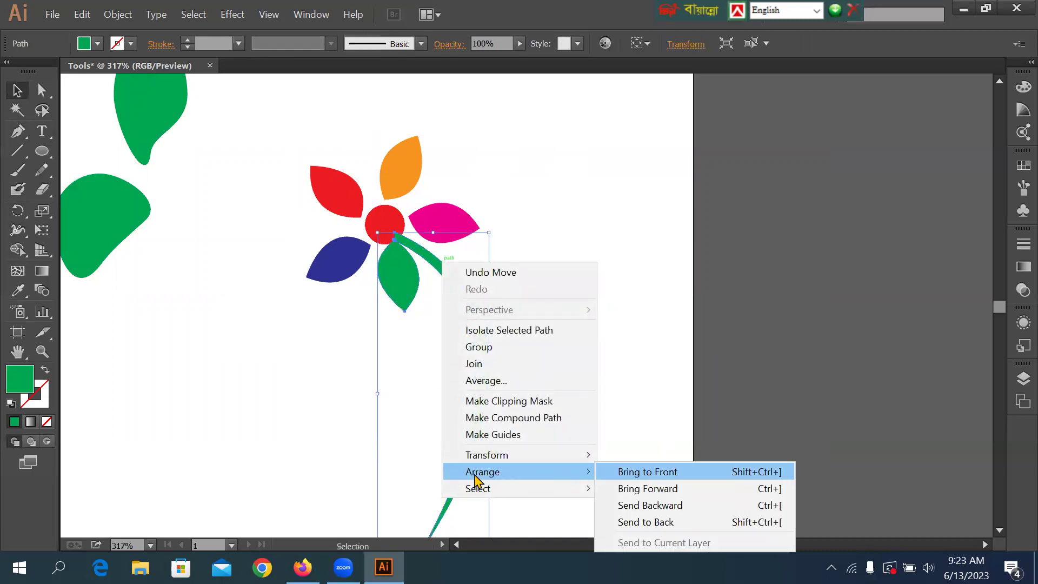
left_click(673, 522)
left_click(570, 318)
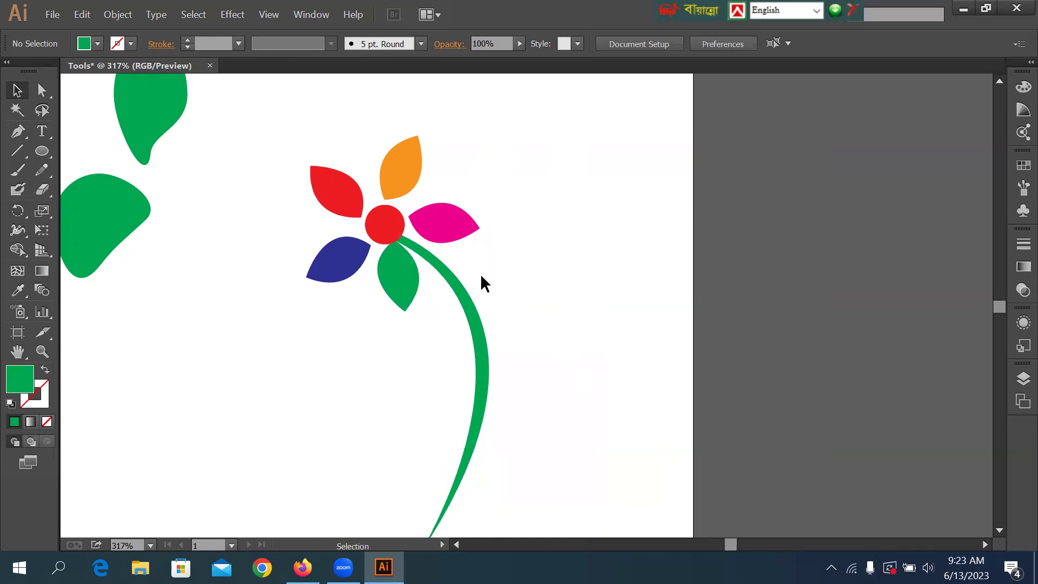
Undo the stem's stacking change, its move and its drawn segments, leaving the flower without a stem
left_click(393, 271)
key("a")
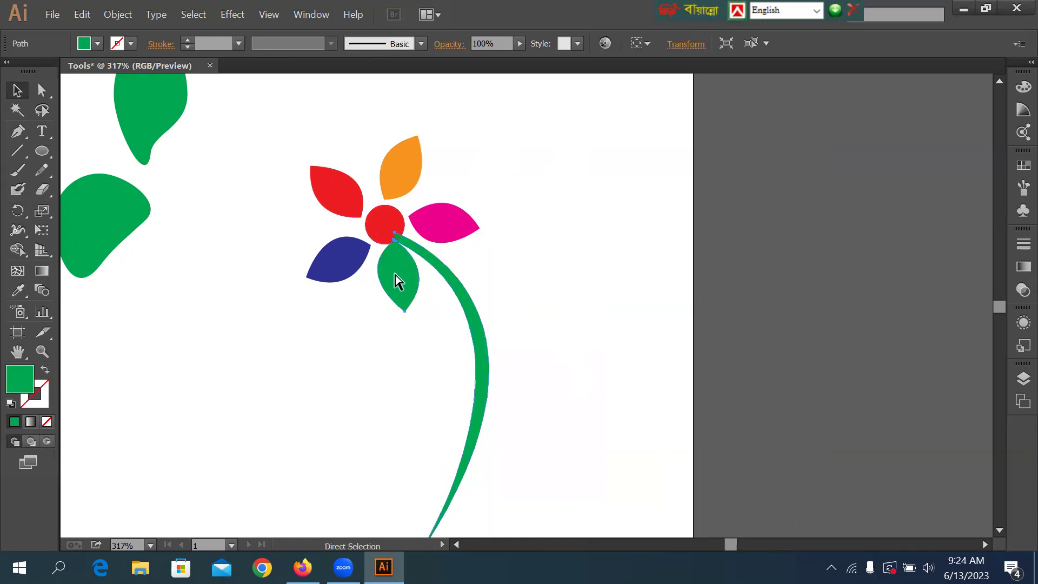
key("ctrl+z")
key("ctrl+z")
key("ctrl+z")
key("ctrl+z")
key("ctrl+z")
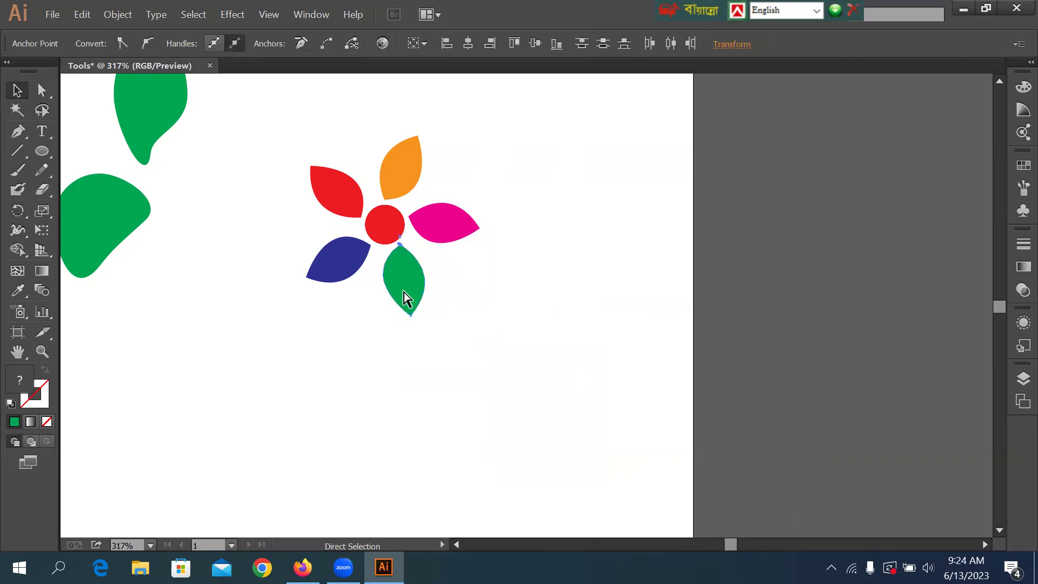
Shift the green petal slightly to the left below the centre circle and deselect it
key("v")
left_click(421, 315)
left_click(404, 281)
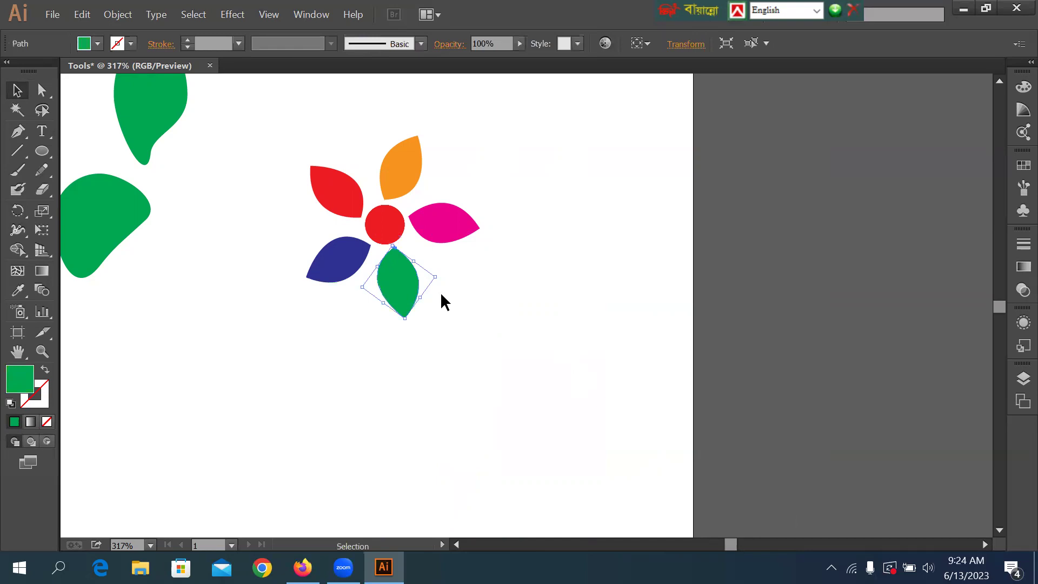
left_click(292, 375)
Redraw the curved green stem with the Pen tool as a thin closed shape tapering downward from the centre circle's lower-right edge
left_click(18, 131)
left_click(399, 237)
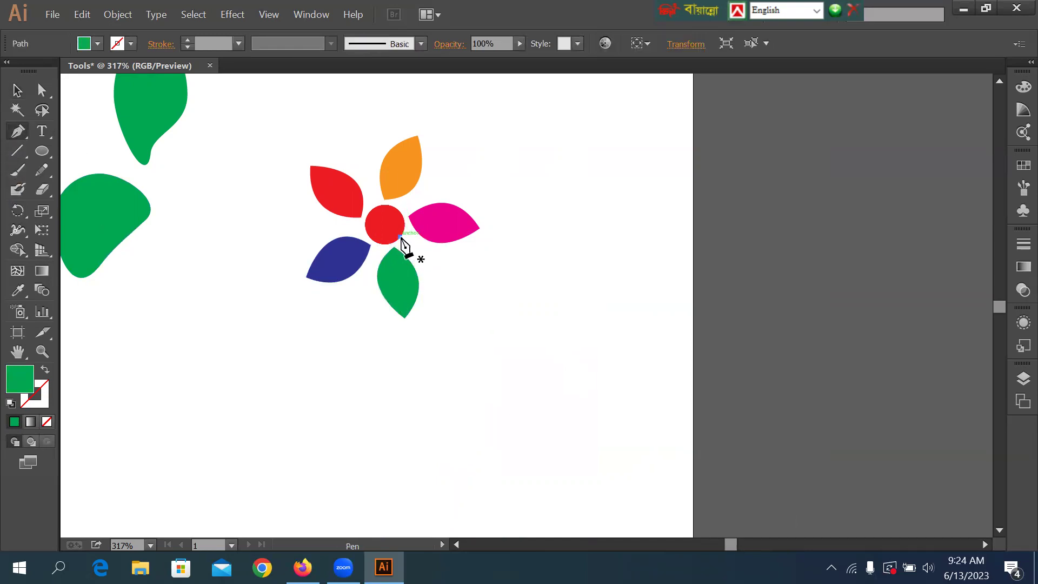
key("ctrl+minus")
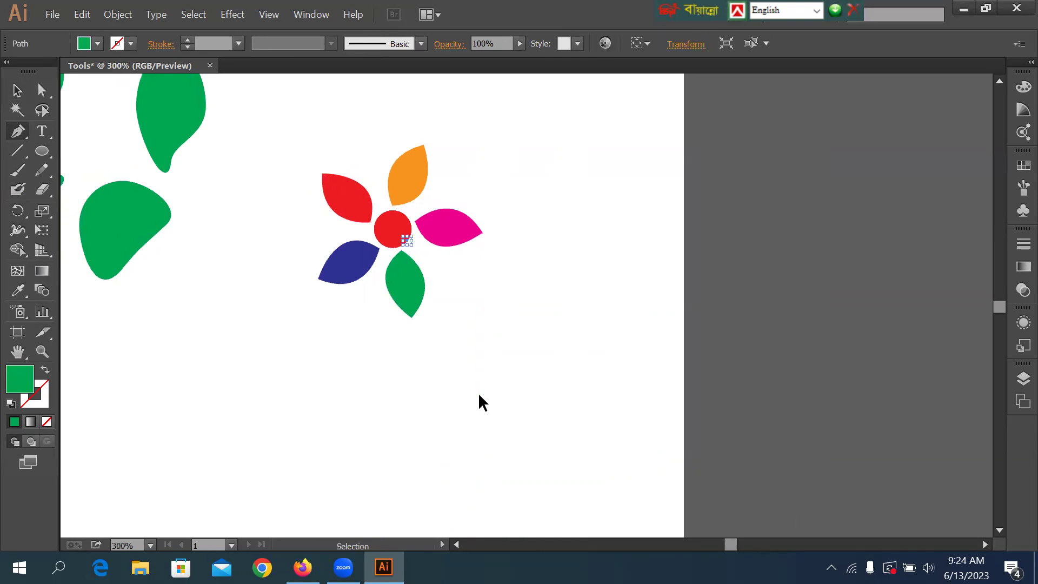
key("ctrl+minus")
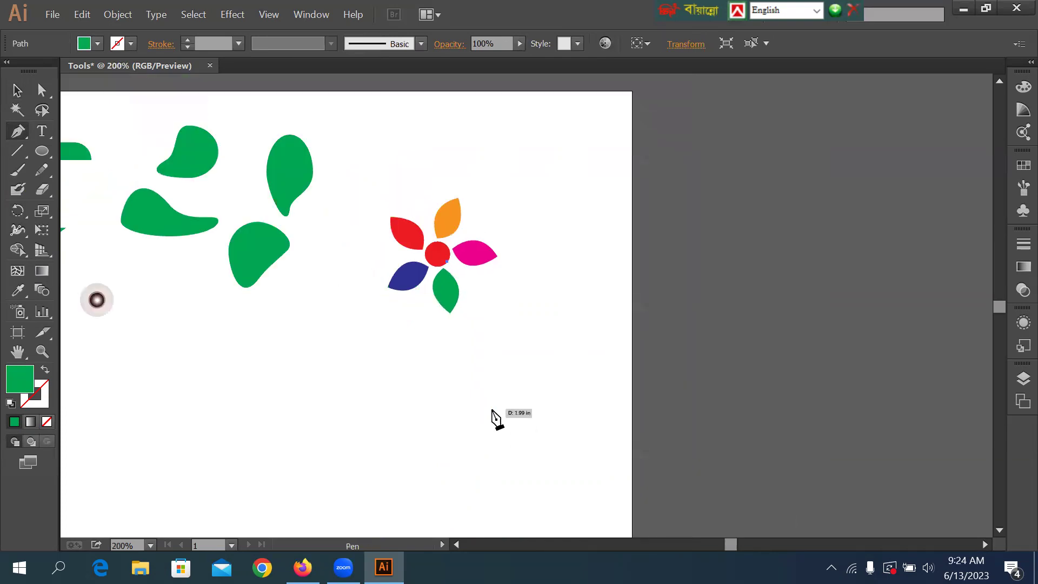
left_click_drag(486, 408, 453, 520)
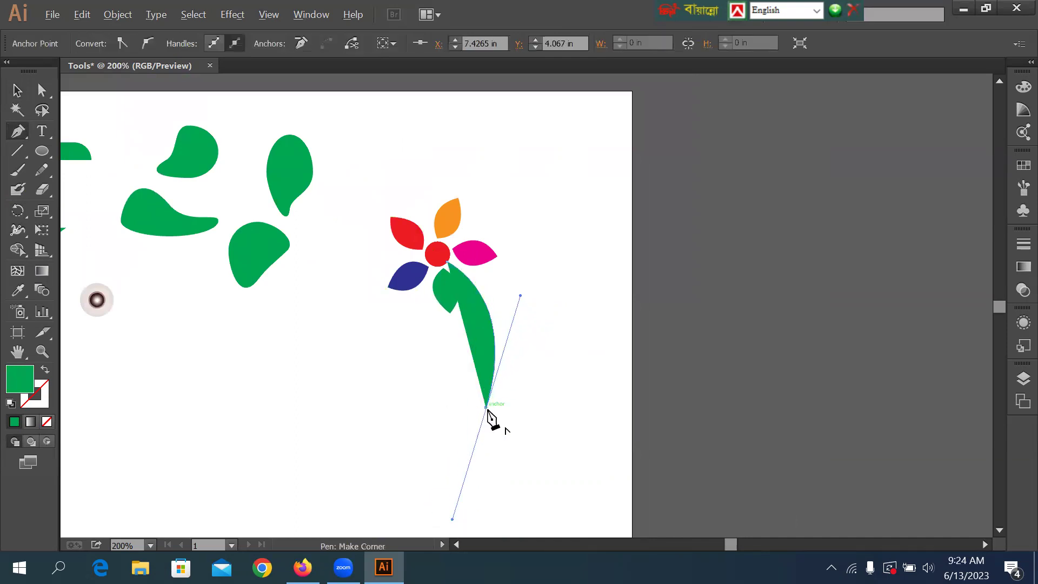
left_click(486, 407)
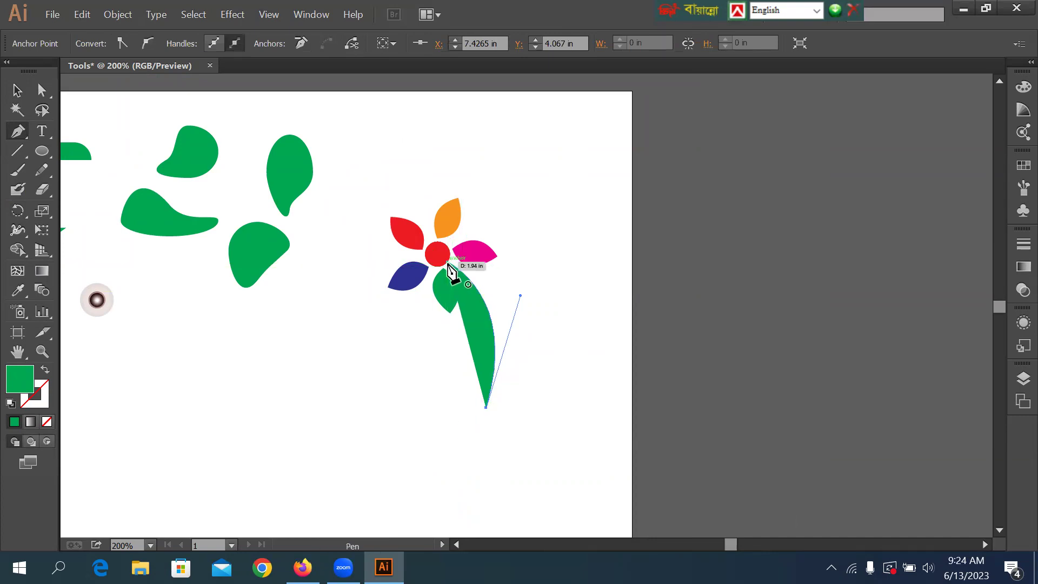
left_click_drag(447, 264, 391, 233)
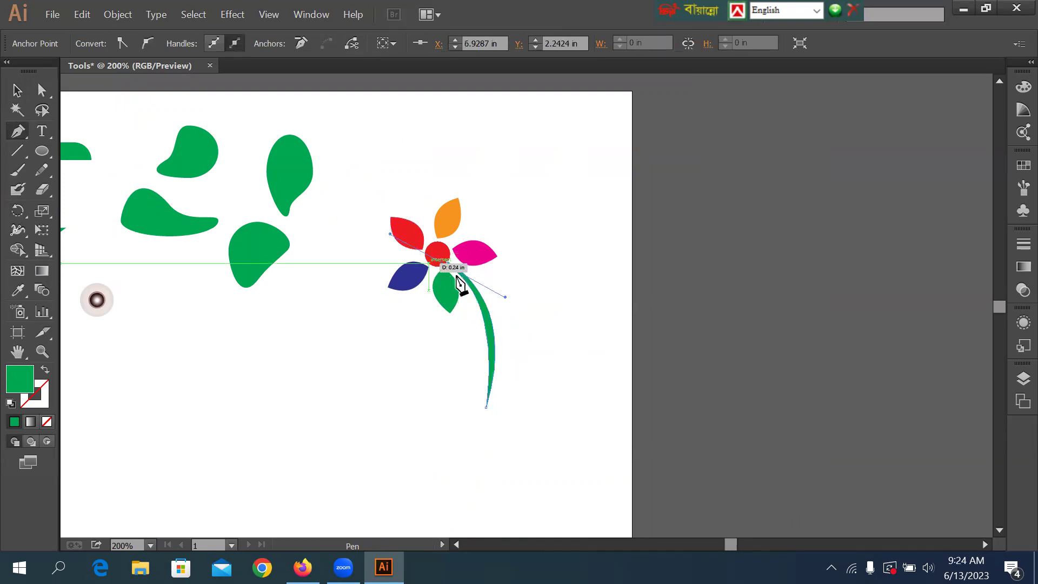
left_click(448, 264)
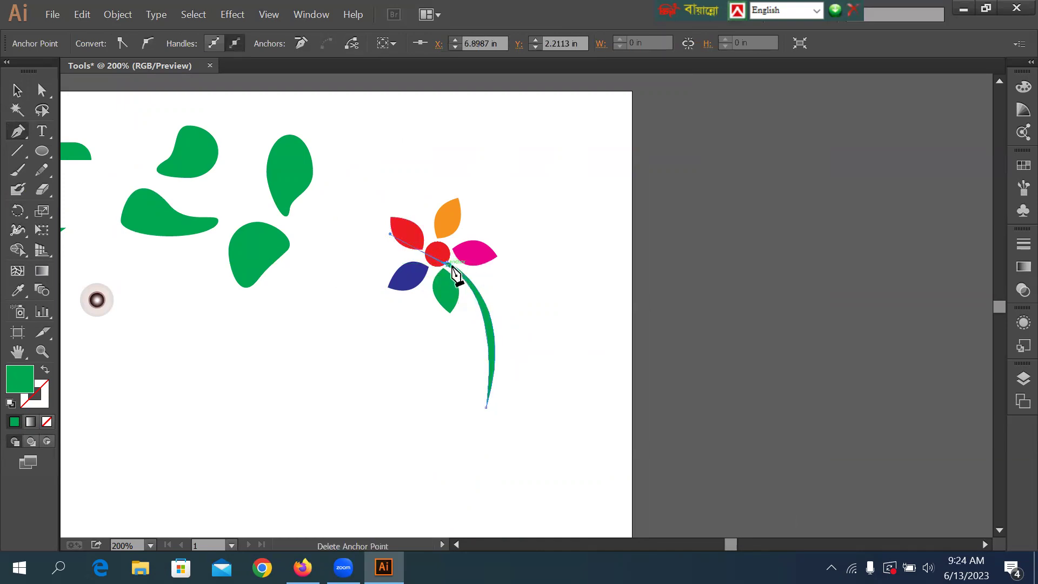
Close the curved stem path at its upper end beside the red centre circle, finishing with a straight edge
left_click_drag(413, 230, 488, 297)
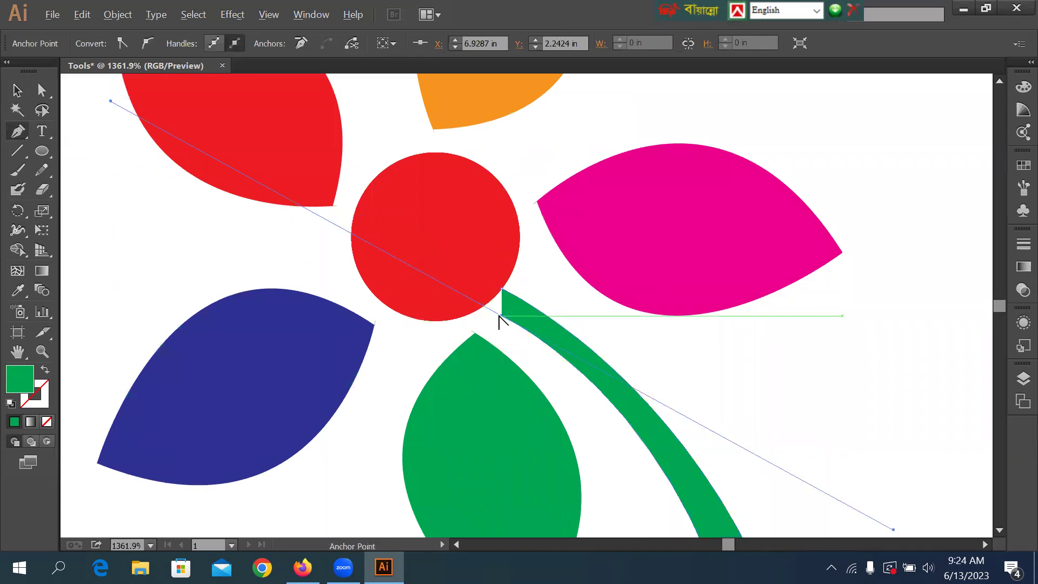
left_click(500, 318, "alt")
left_click(666, 305)
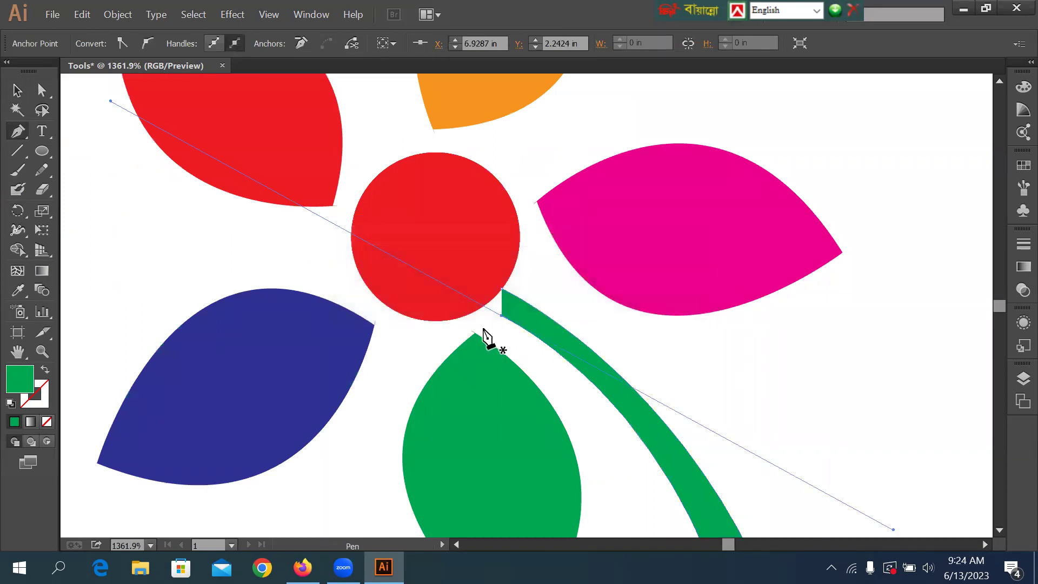
left_click(501, 317)
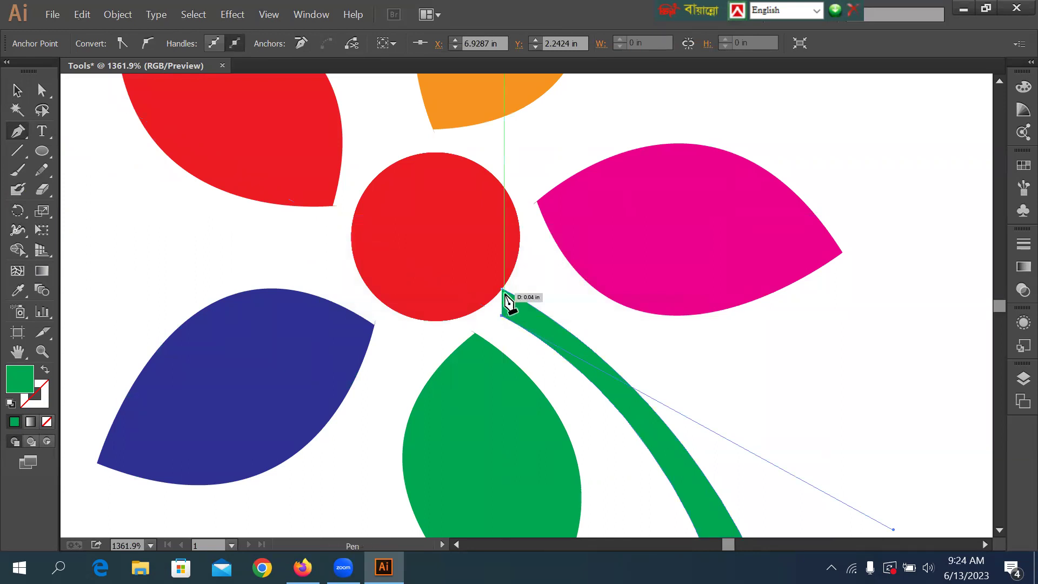
left_click(502, 290)
left_click(16, 91)
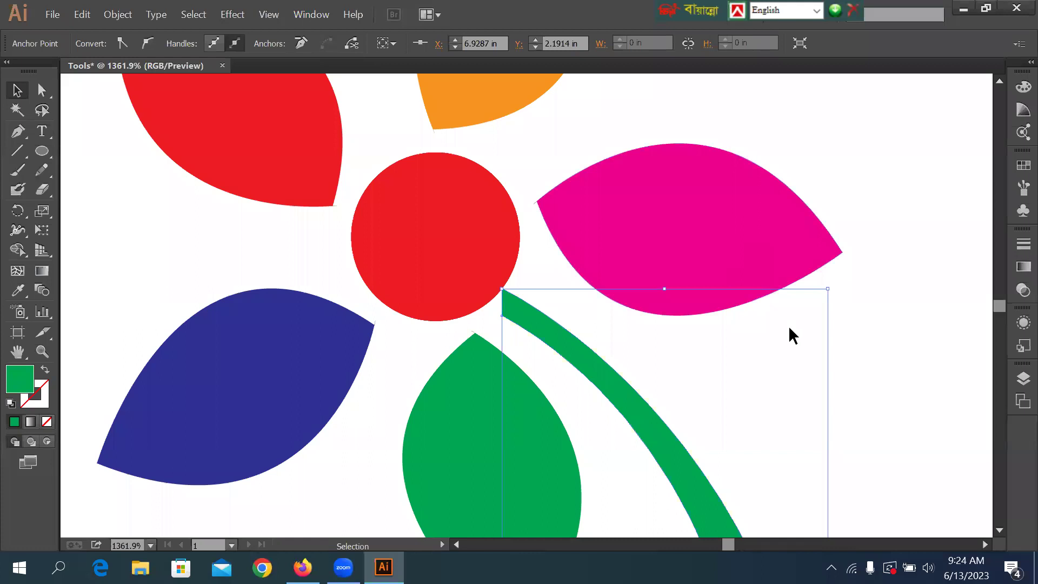
Move the stem's upper end over the edge of the red centre circle and send the stem to the back
left_click(858, 321)
left_click_drag(544, 327, 534, 308)
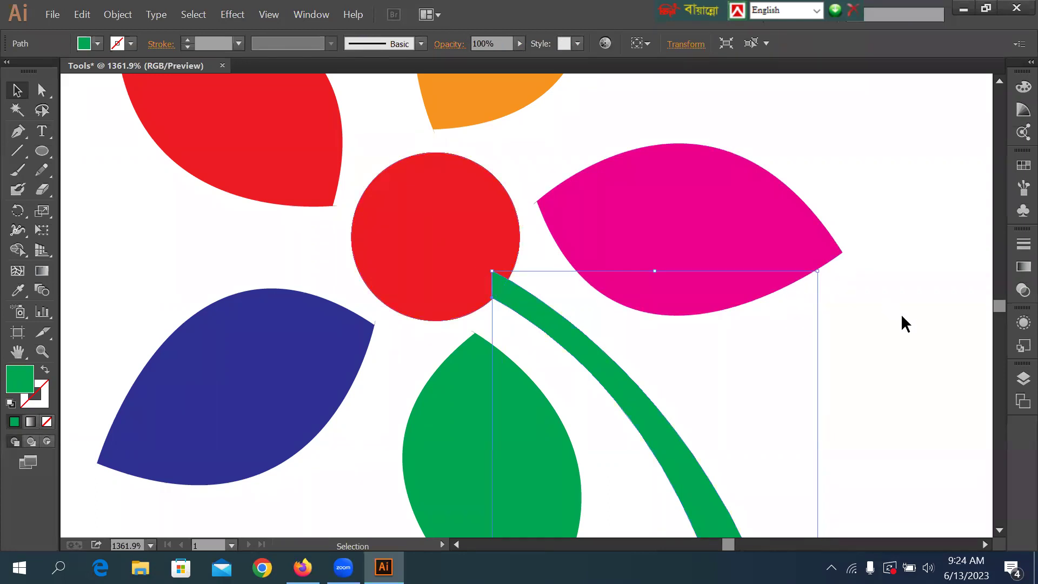
left_click(901, 315)
left_click(521, 297)
right_click(521, 297)
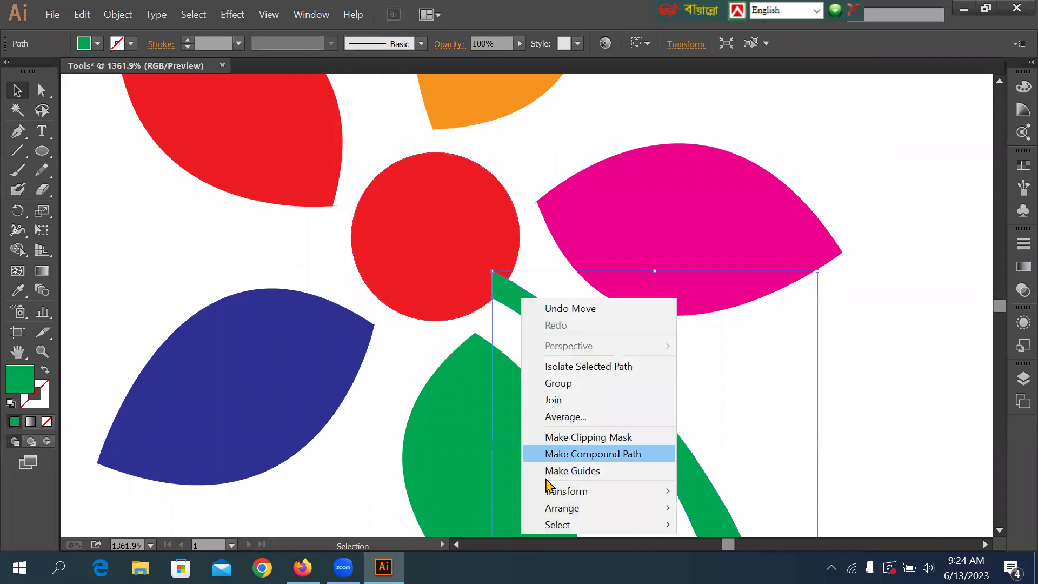
mouse_move(593, 514)
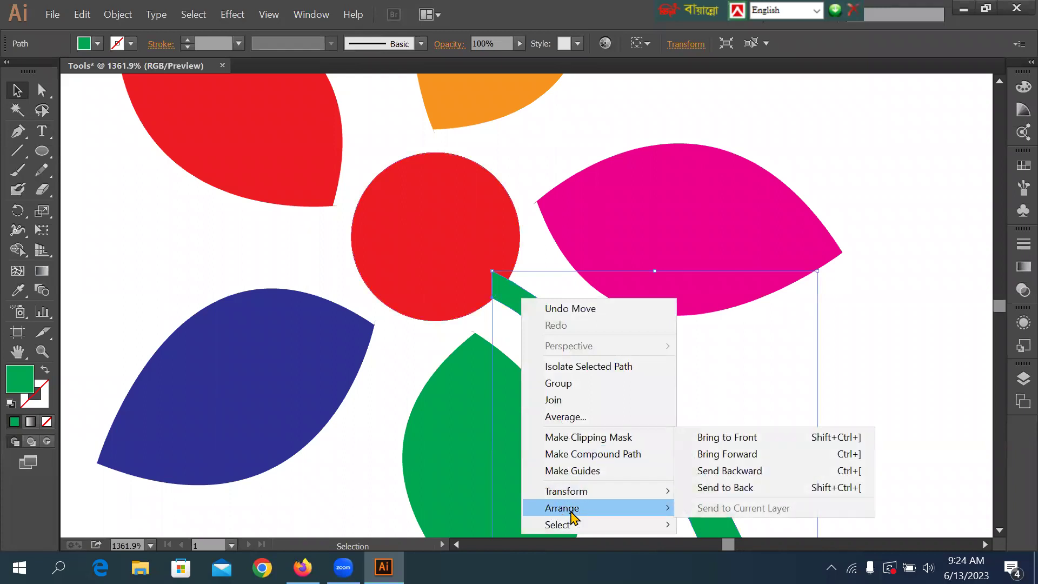
left_click(752, 489)
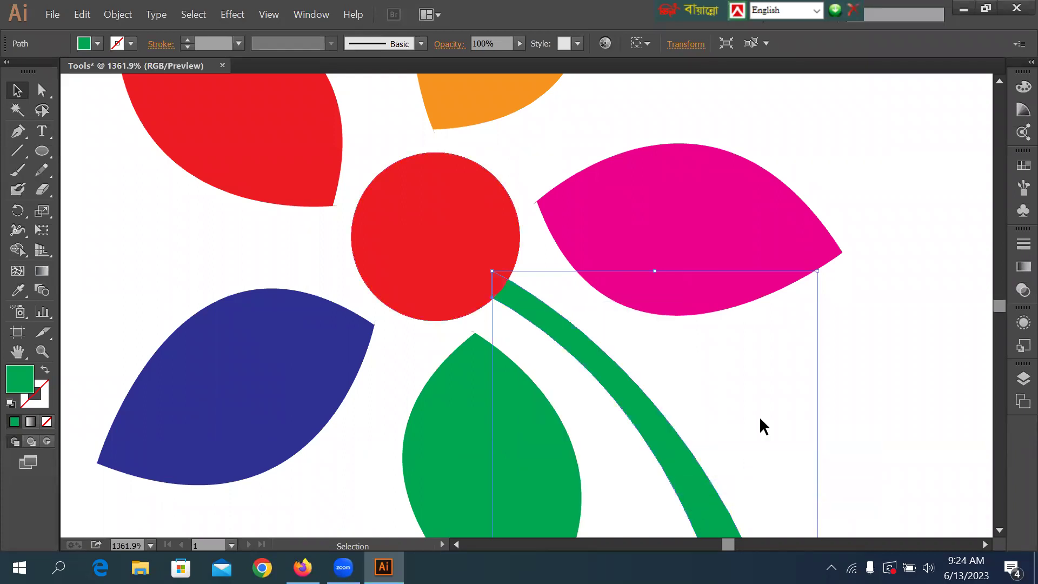
left_click(857, 394)
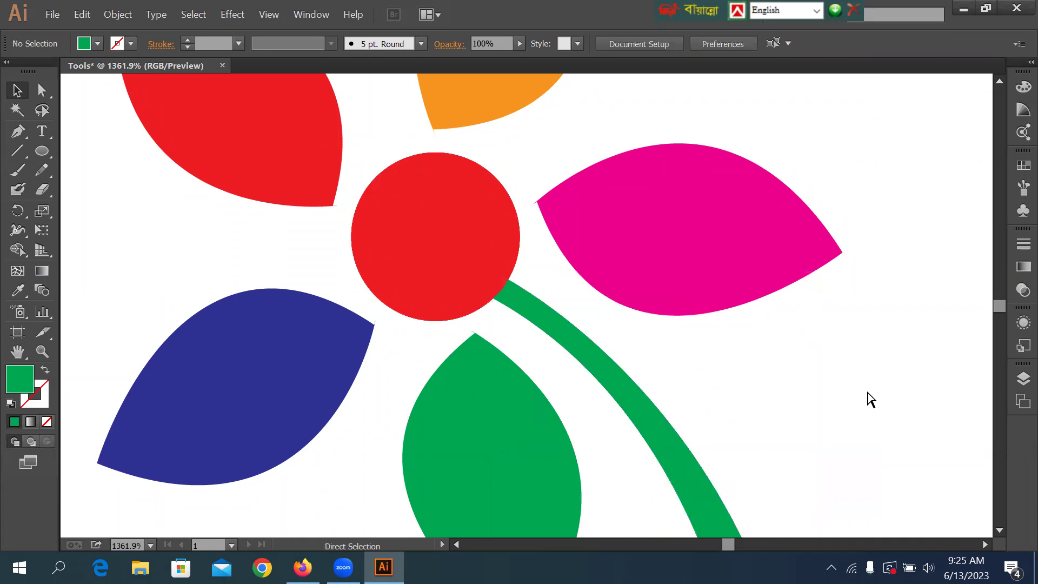
Rotate the stem slightly clockwise and nudge it down and to the left beneath the flower
key("ctrl+minus")
key("ctrl+minus")
key("ctrl+minus")
key("ctrl+minus")
key("ctrl+minus")
key("ctrl+minus")
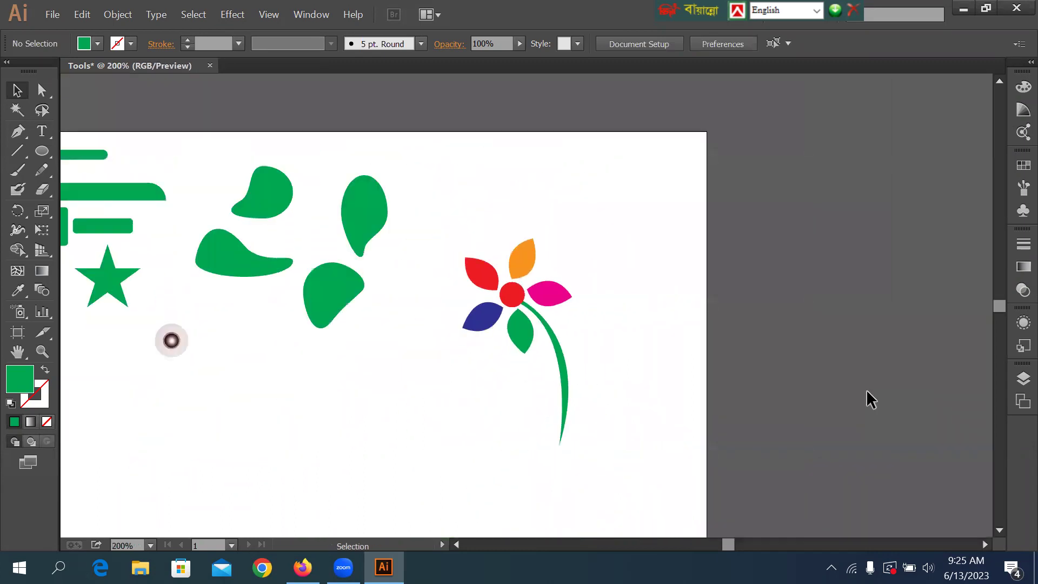
left_click(565, 402)
key("a")
key("v")
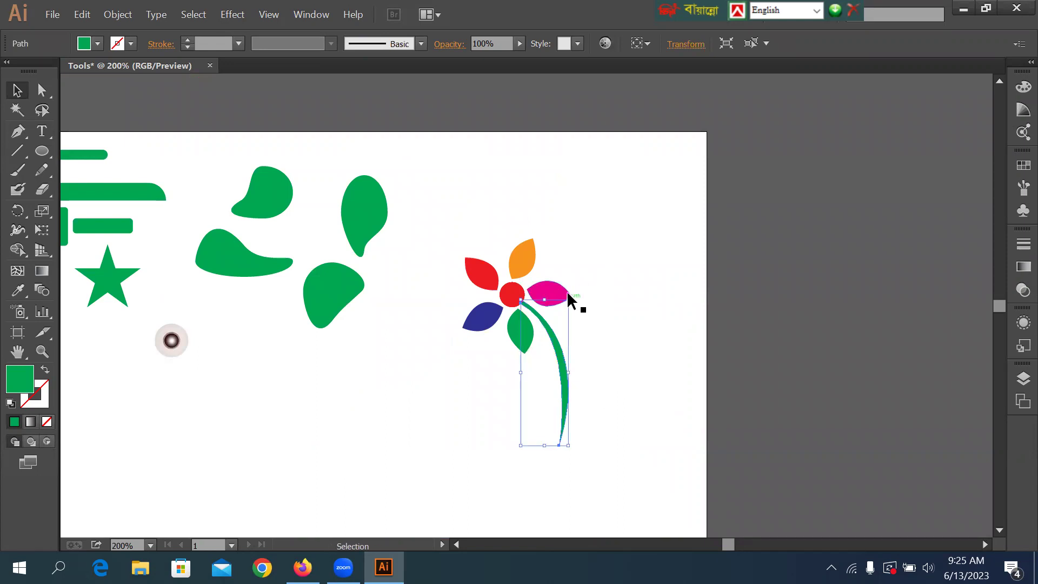
left_click_drag(574, 294, 571, 298)
key("Down")
key("Left")
left_click(589, 332)
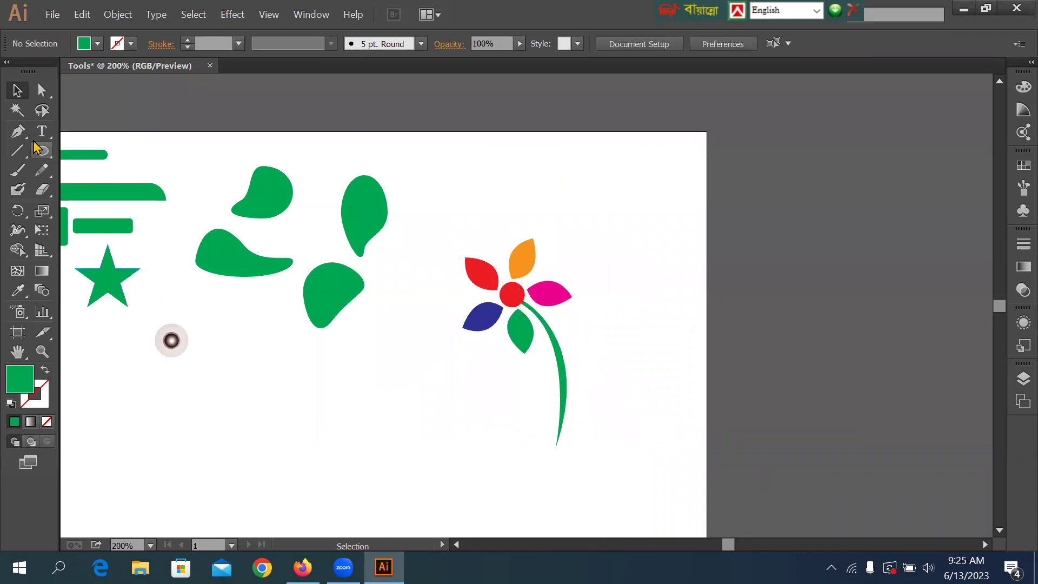
Draw a small green hexagon with the Polygon tool and centre it over the lower tip of the stem
left_click_drag(41, 151, 105, 210)
left_click_drag(537, 489, 563, 461)
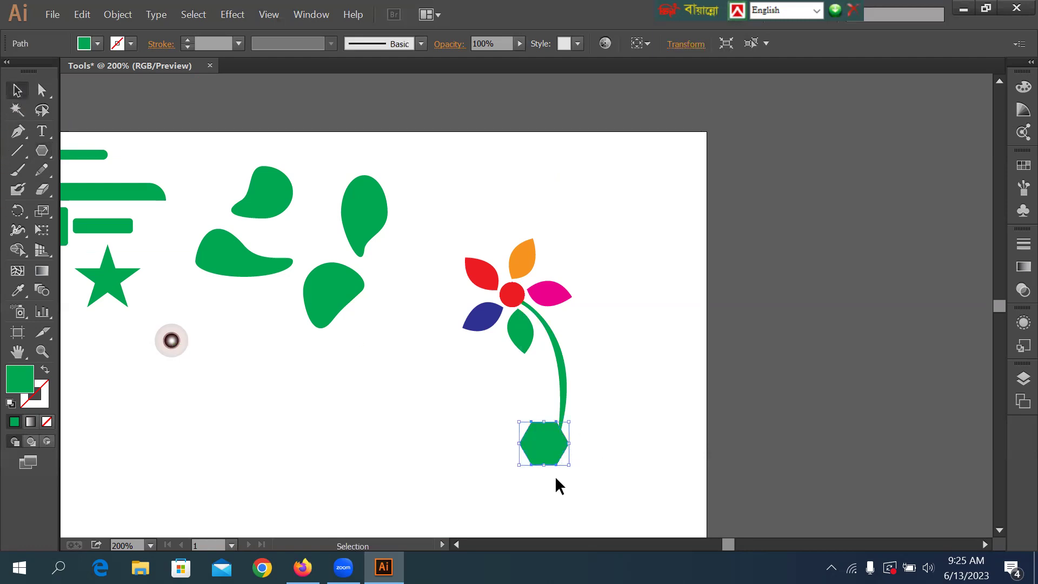
mouse_move(546, 447)
left_mouse_down()
mouse_move(563, 455)
mouse_move(562, 442)
left_mouse_up()
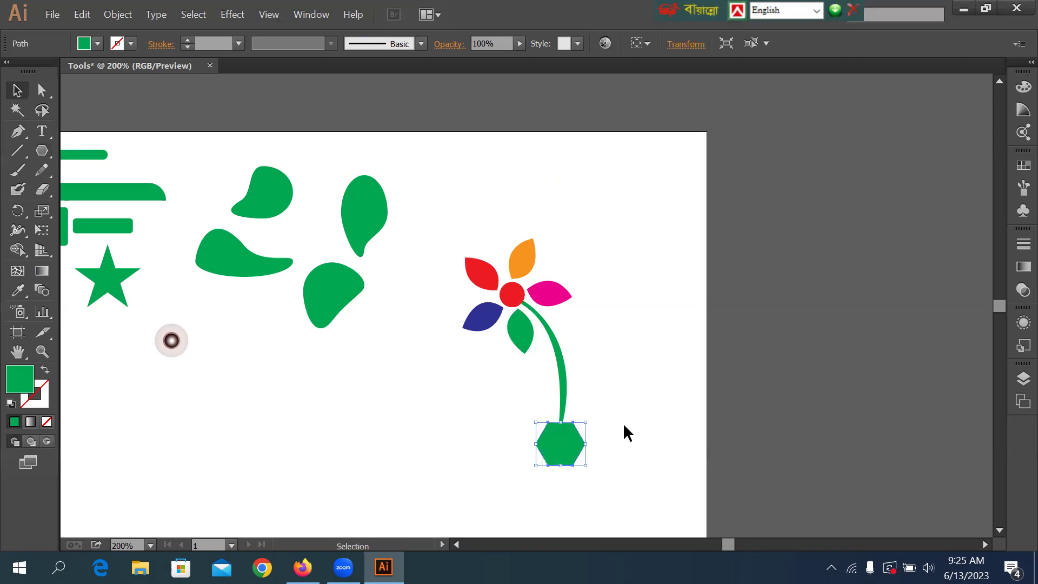
left_click(623, 422)
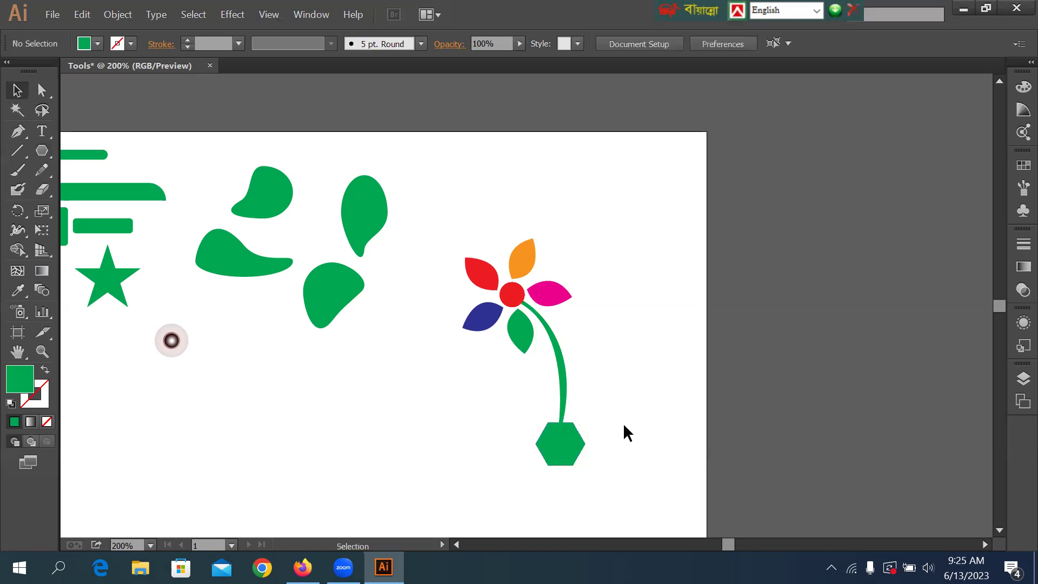
Give the hexagon a dark brown stroke with a weight of 3 pt
left_click(557, 446)
left_click(131, 43)
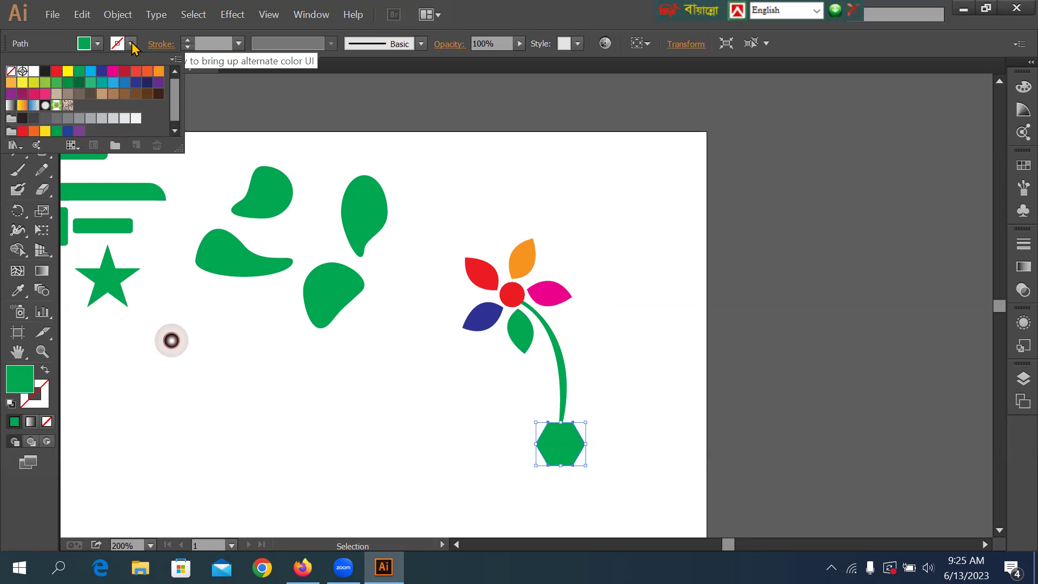
left_click(157, 94)
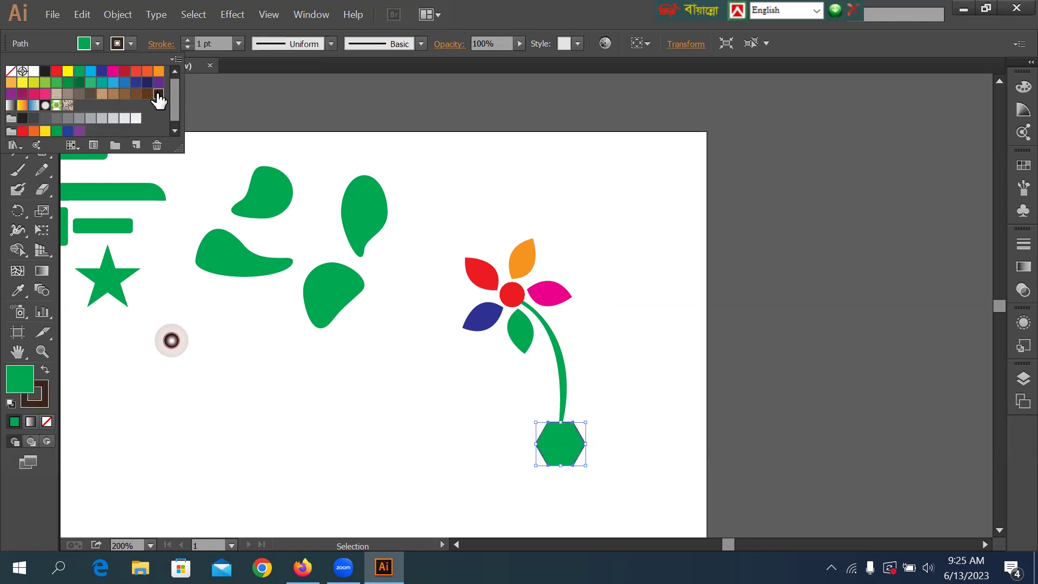
left_click(238, 44)
left_click(263, 186)
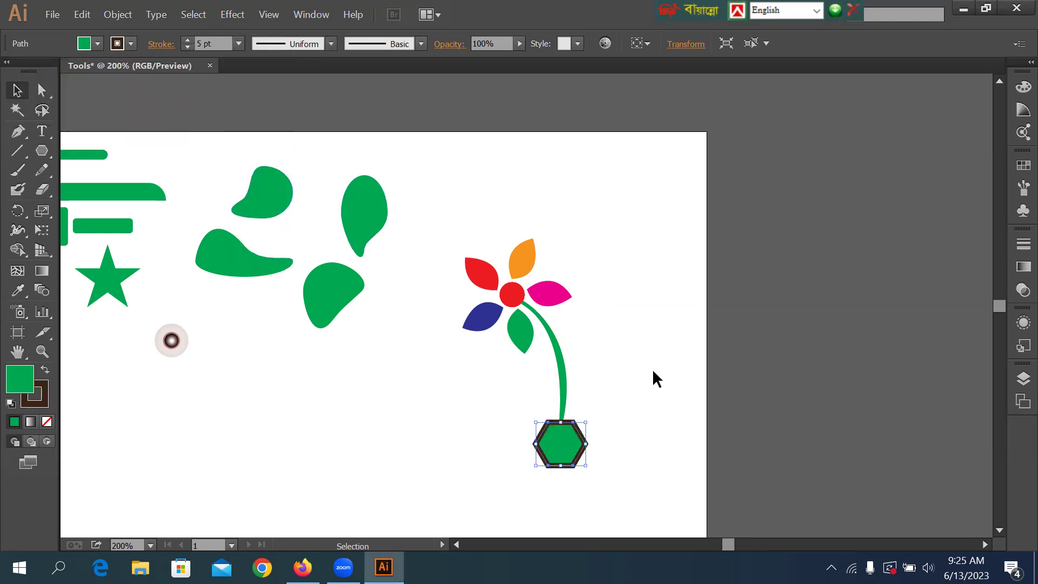
left_click(238, 44)
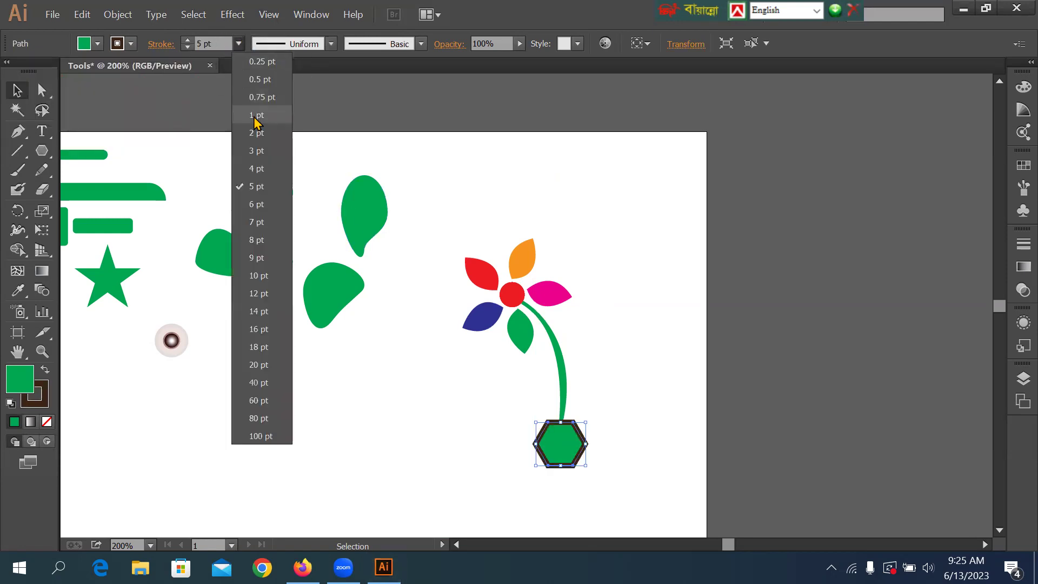
left_click(260, 154)
left_click(637, 380)
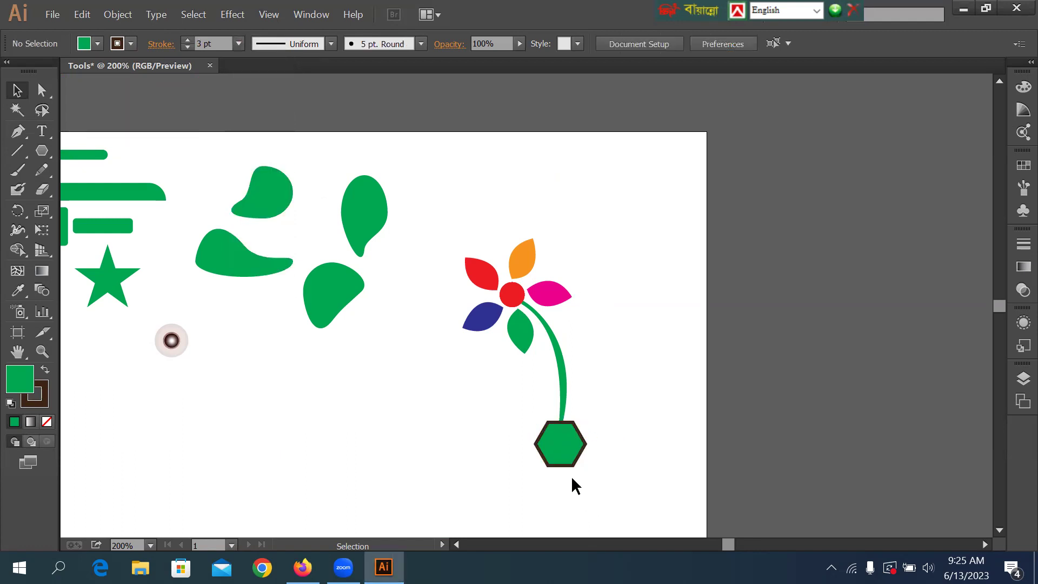
Round the hexagon's outer left and right corners with Direct Selection
left_click_drag(587, 478, 513, 446)
left_click(503, 448)
left_click(42, 90)
left_click_drag(508, 426, 579, 454)
left_click(608, 437)
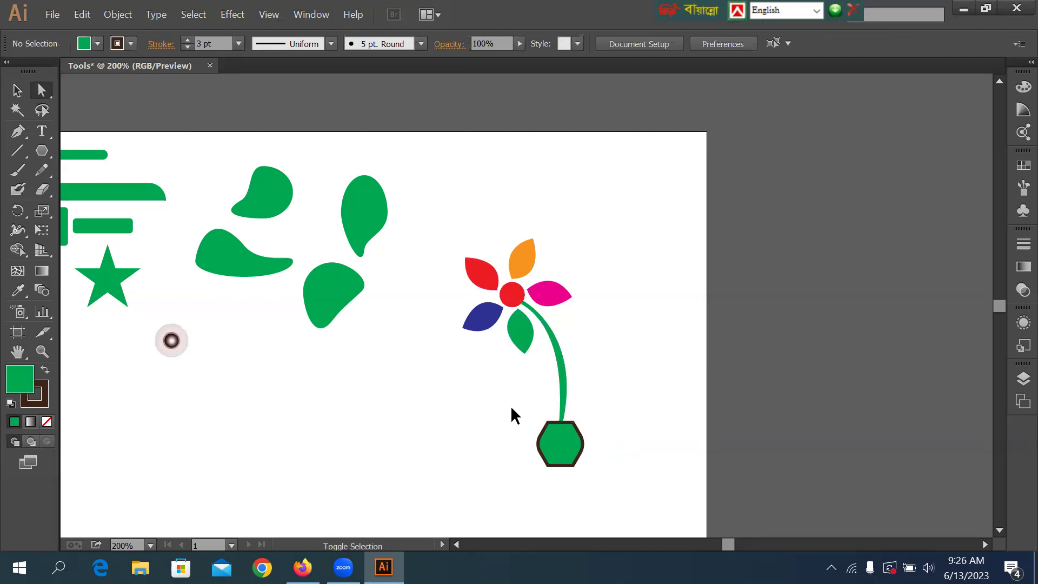
key("ctrl+minus")
key("ctrl+minus")
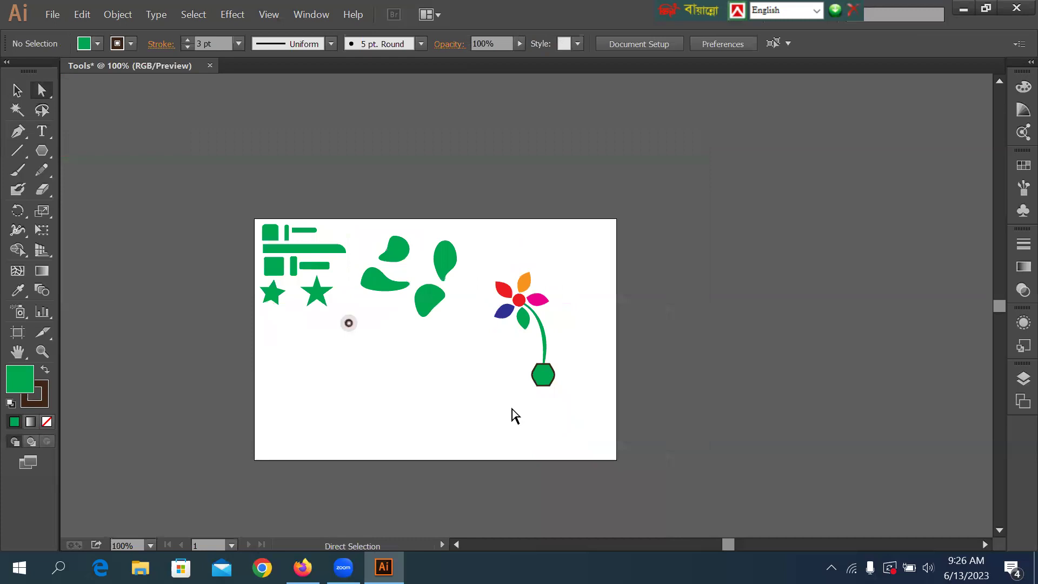
left_click_drag(474, 253, 584, 422)
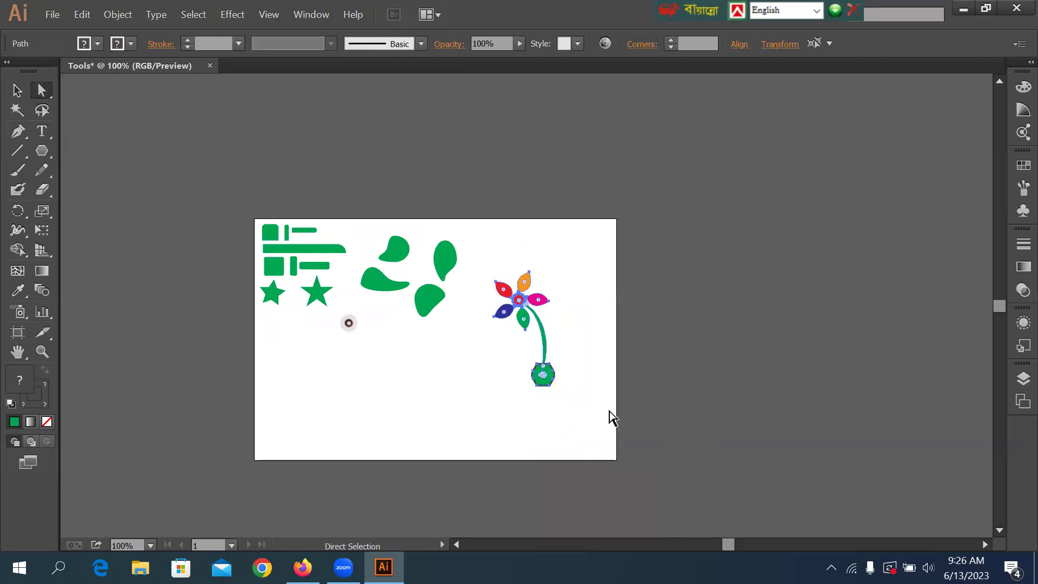
left_click(639, 345)
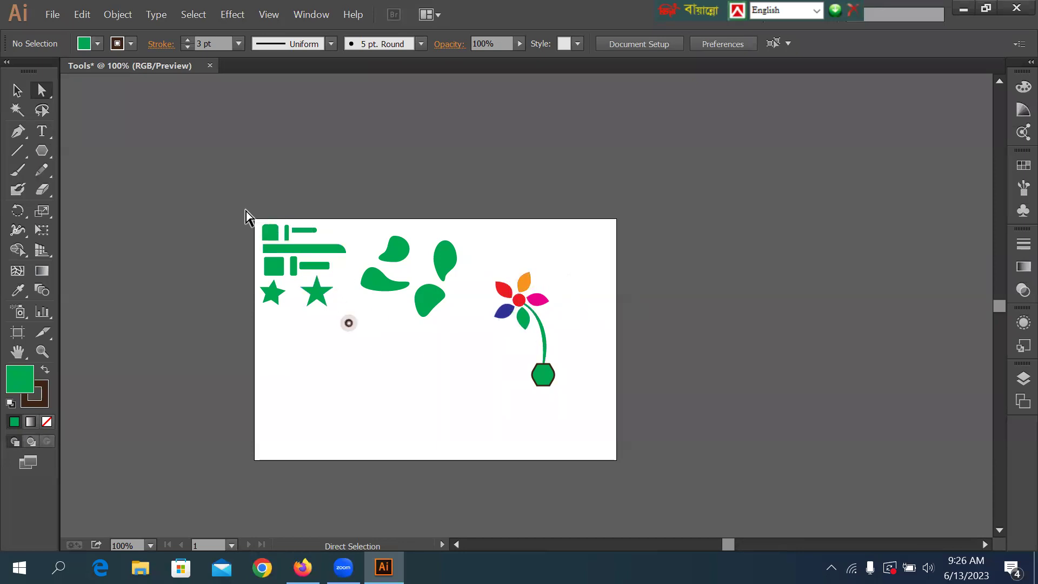
left_click_drag(252, 212, 443, 291)
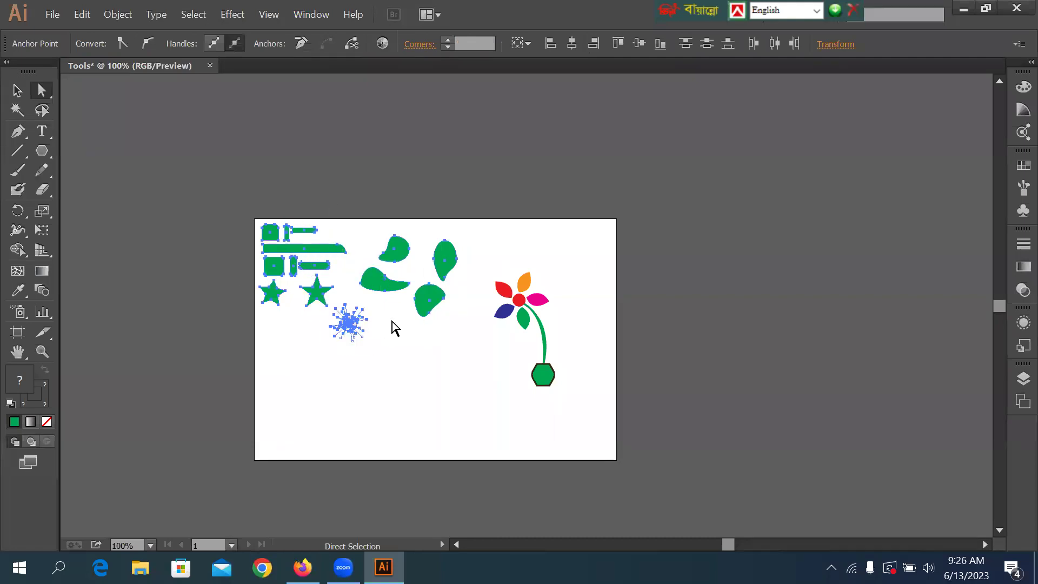
left_click_drag(206, 185, 615, 417)
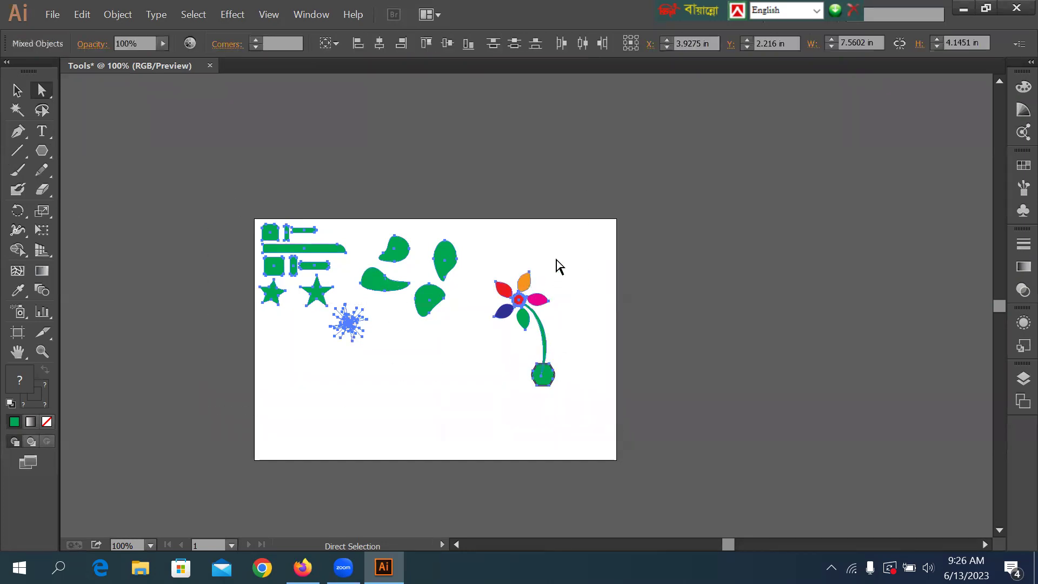
left_click(523, 202)
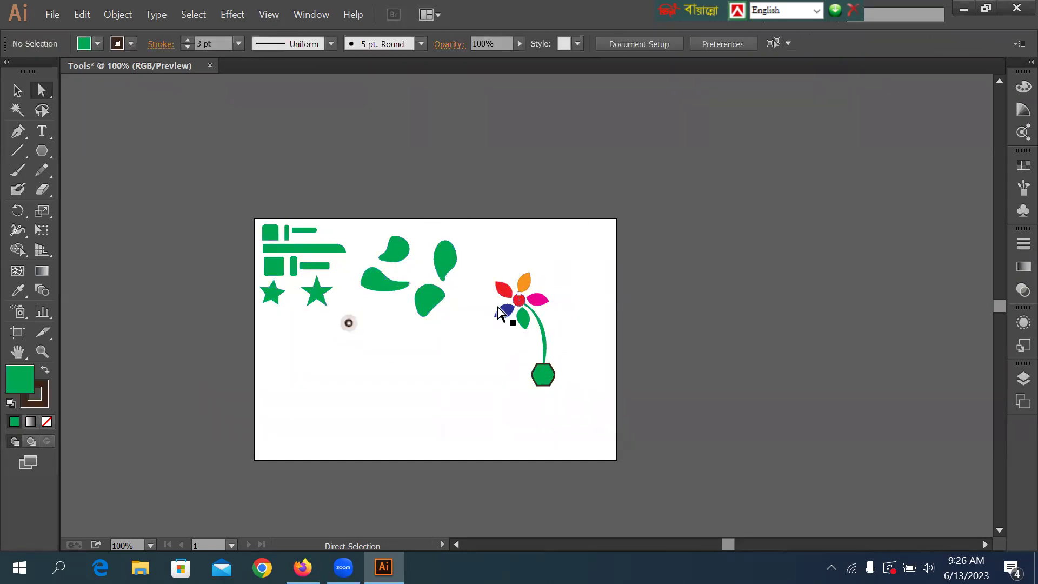
Draw a small green circle without a stroke in the artboard's empty lower area and a similar second circle up and left of it
left_click_drag(41, 151, 115, 188)
left_click_drag(365, 378, 390, 406)
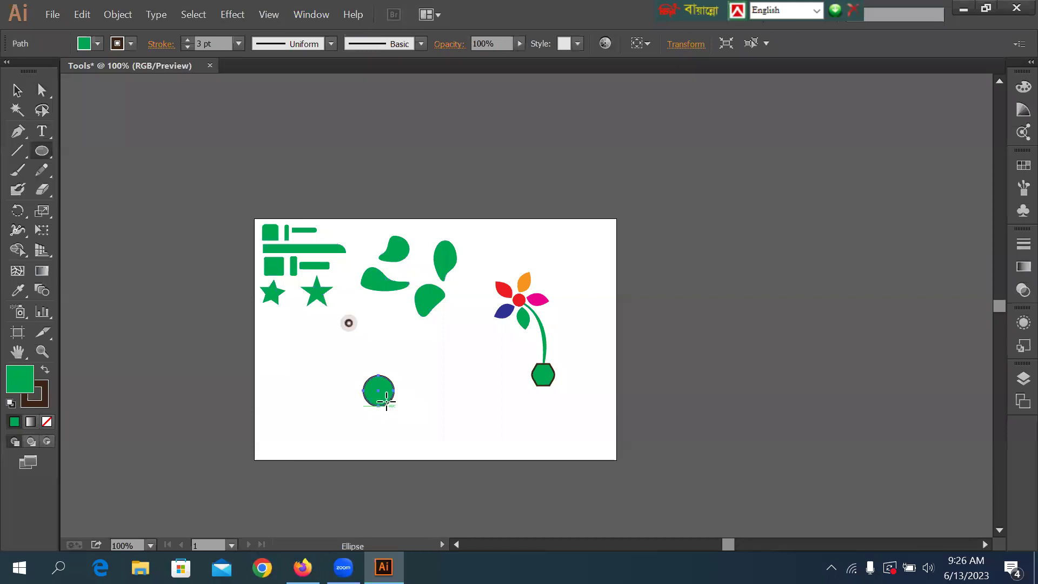
left_click(131, 43)
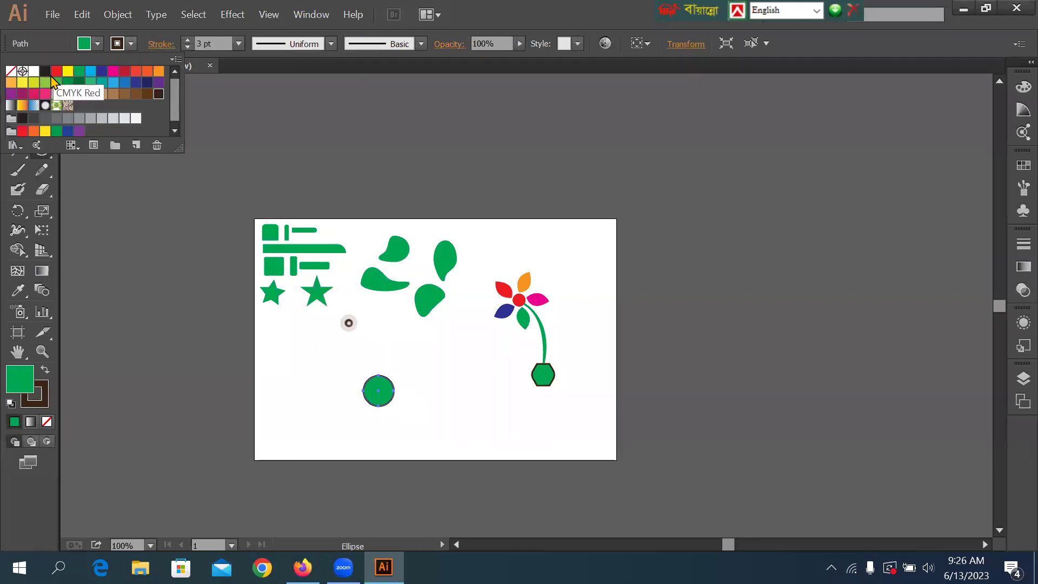
left_click(10, 71)
left_click(346, 350)
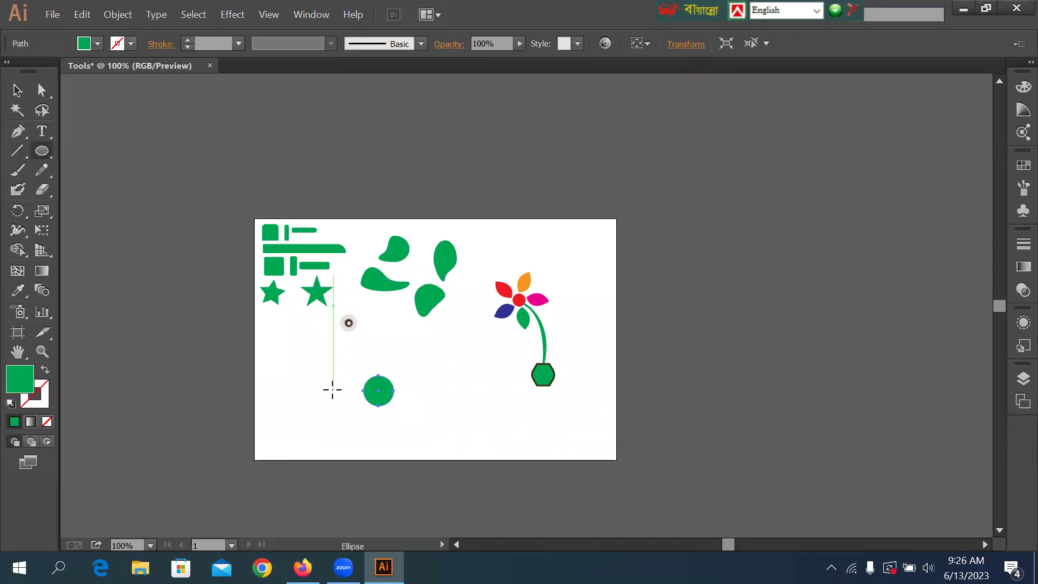
left_click_drag(344, 367, 360, 382)
left_click(18, 90)
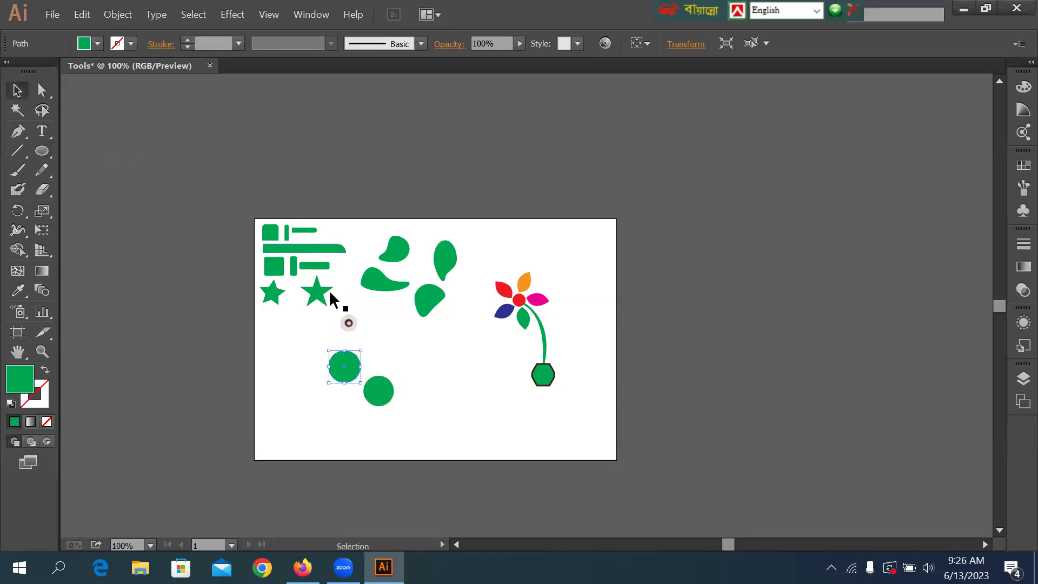
Select both circles and create a copy rotated by 360/10 degrees around the centre of the lower-right circle
left_click(300, 353)
left_click_drag(431, 393, 431, 405)
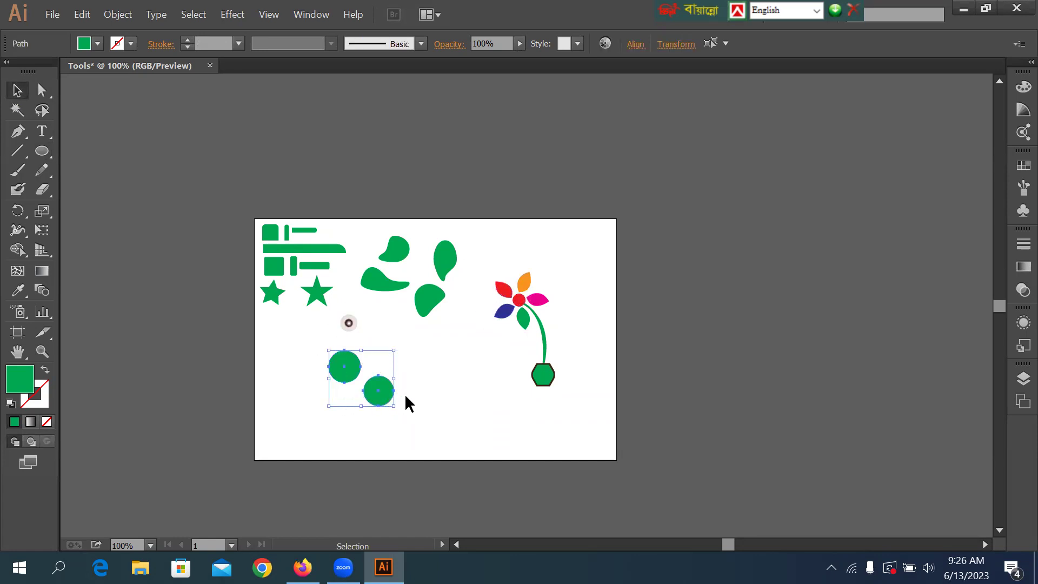
left_click(18, 214)
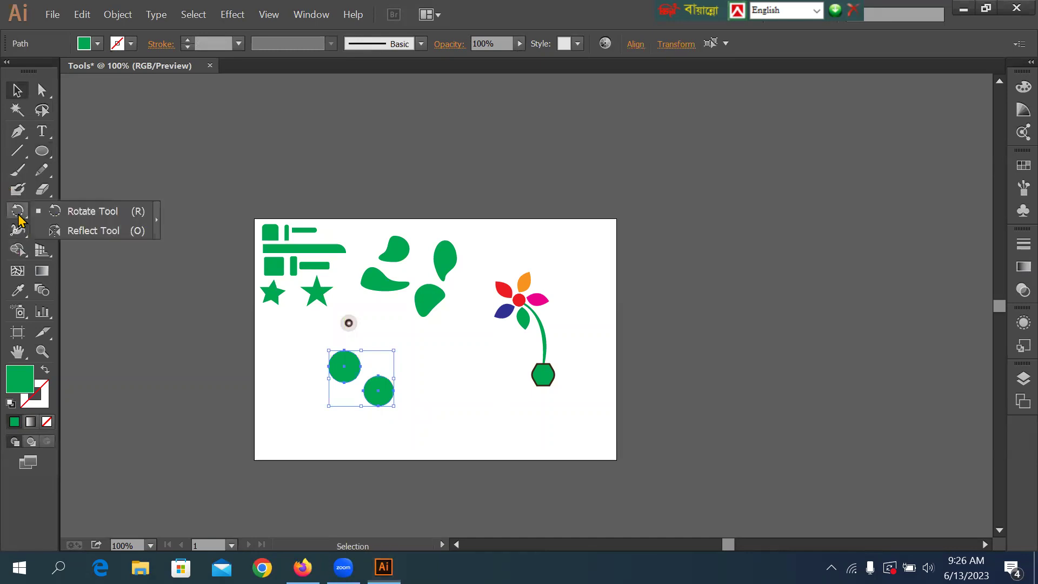
left_click(88, 211)
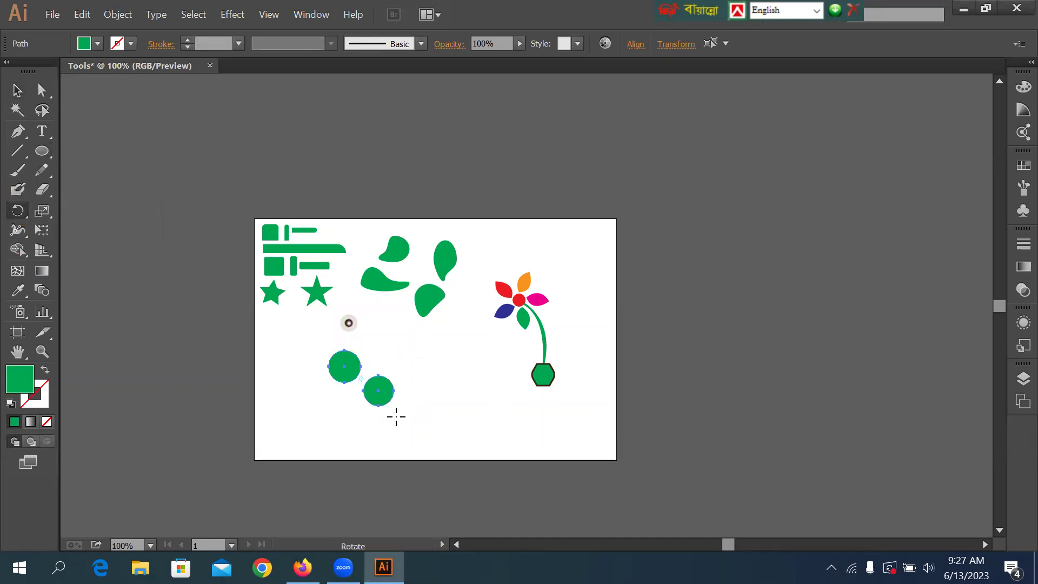
left_click(378, 390, "alt")
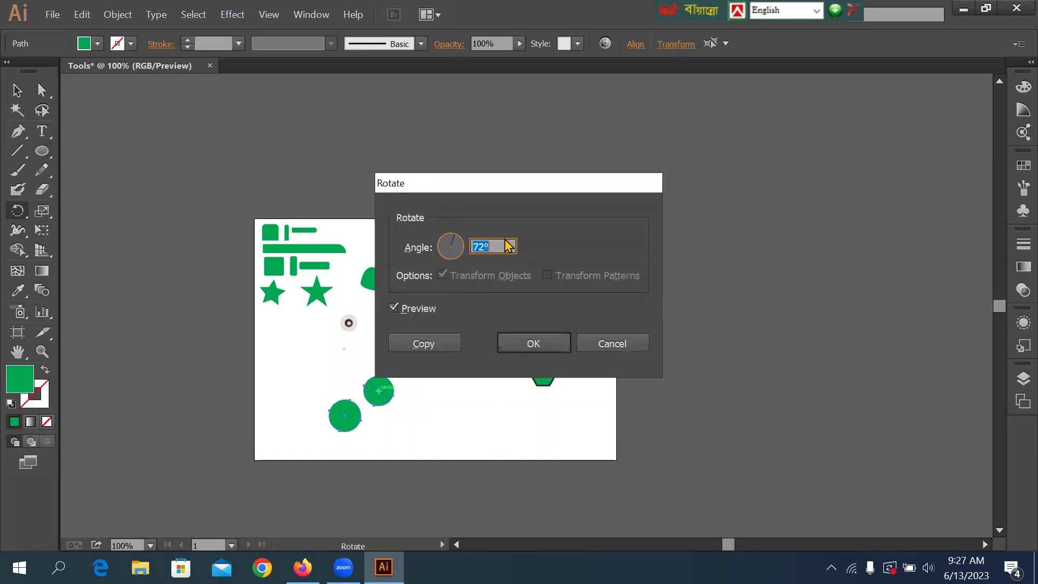
type("360/10")
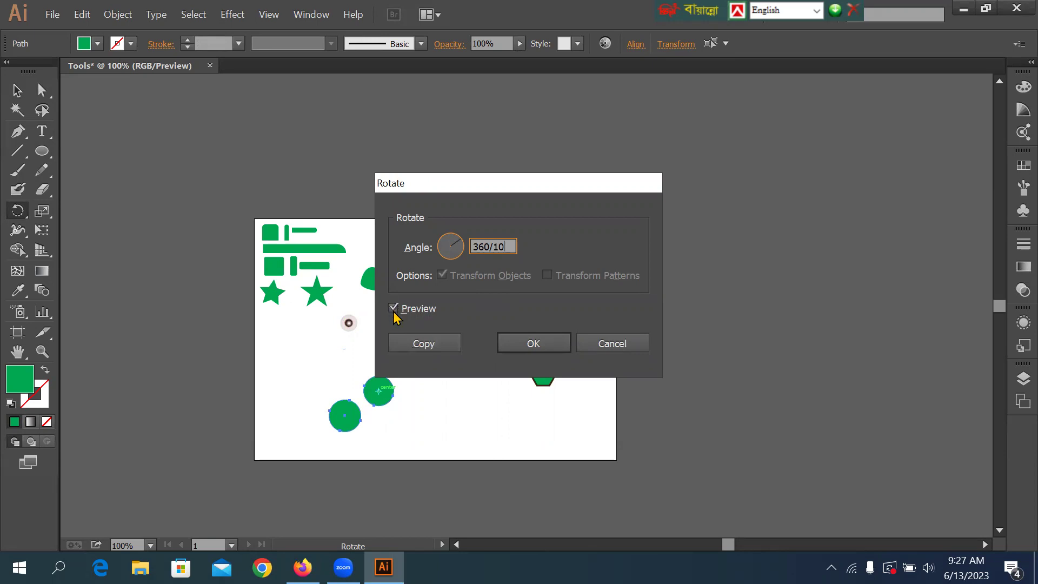
left_click(405, 344)
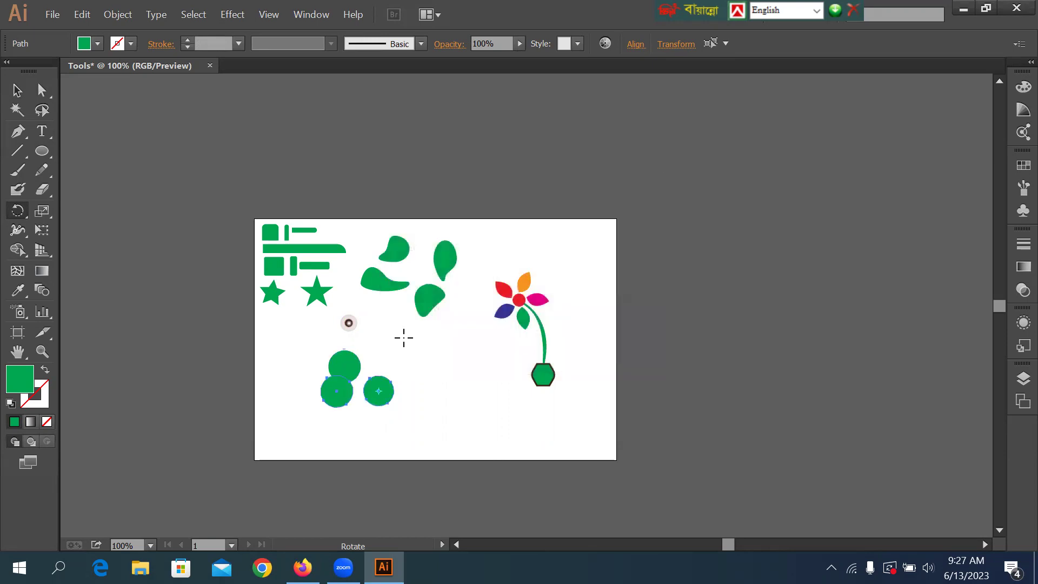
Repeat the rotated copy until a full ring of ten circles surrounds the centre circle
key("ctrl")
key("ctrl+d")
key("ctrl+d")
key("ctrl+d")
key("ctrl+d")
key("ctrl+d")
key("ctrl+d")
key("ctrl+d")
key("ctrl+d")
key("ctrl+d")
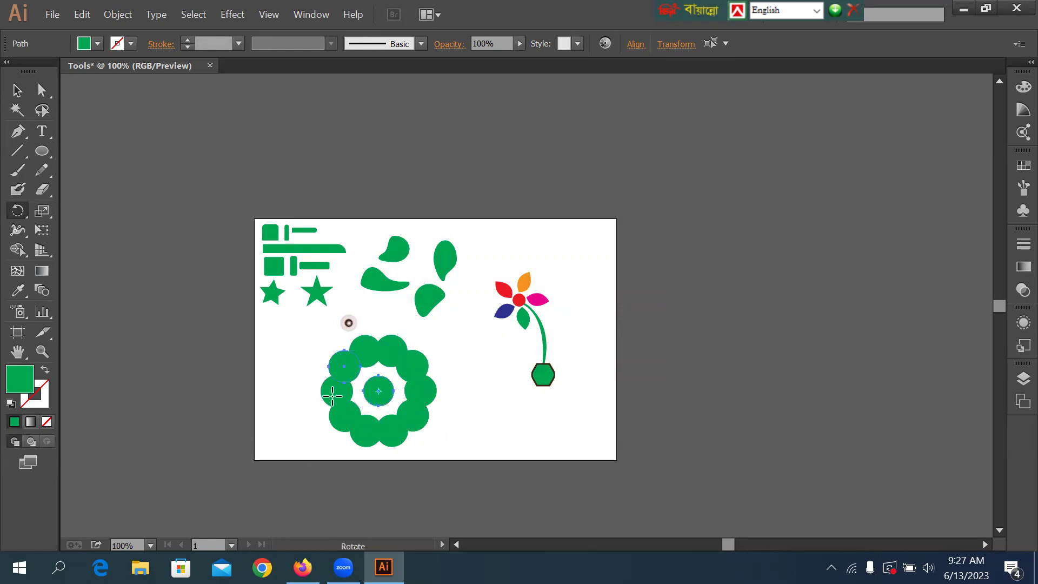
Select all the artwork on the artboard and delete it
left_click(18, 91)
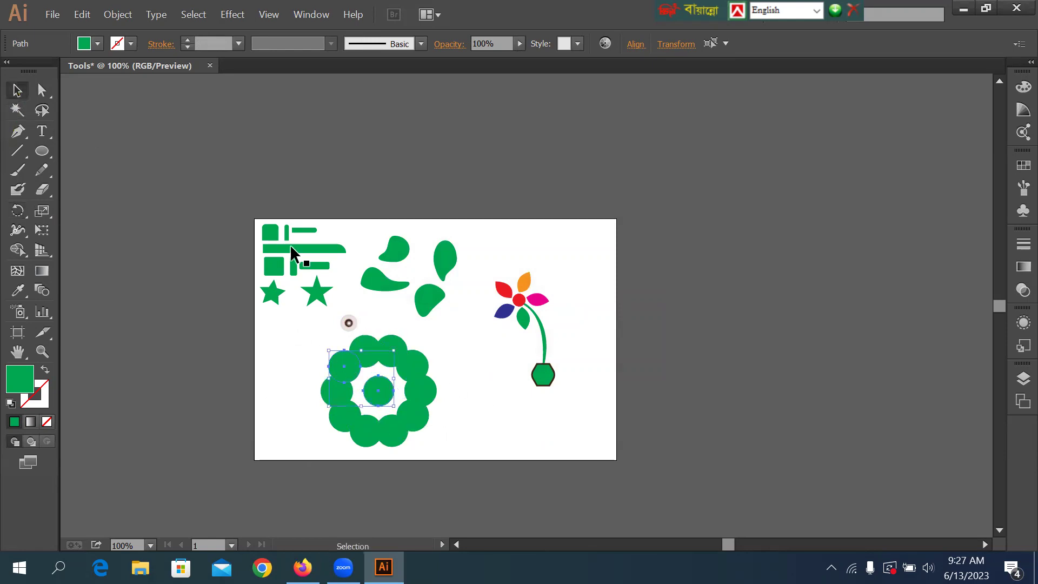
left_click_drag(222, 208, 717, 461)
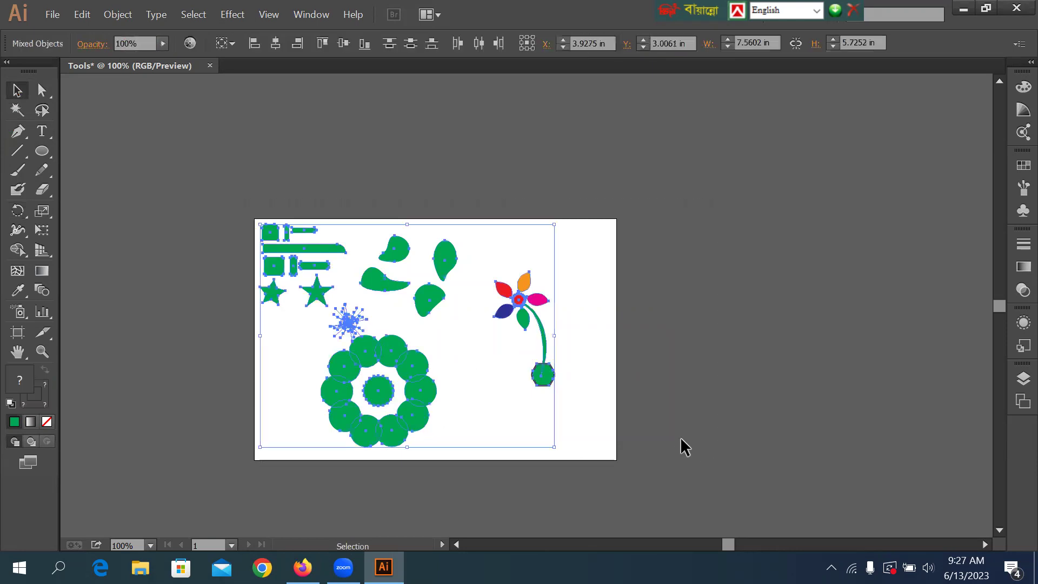
key("Delete")
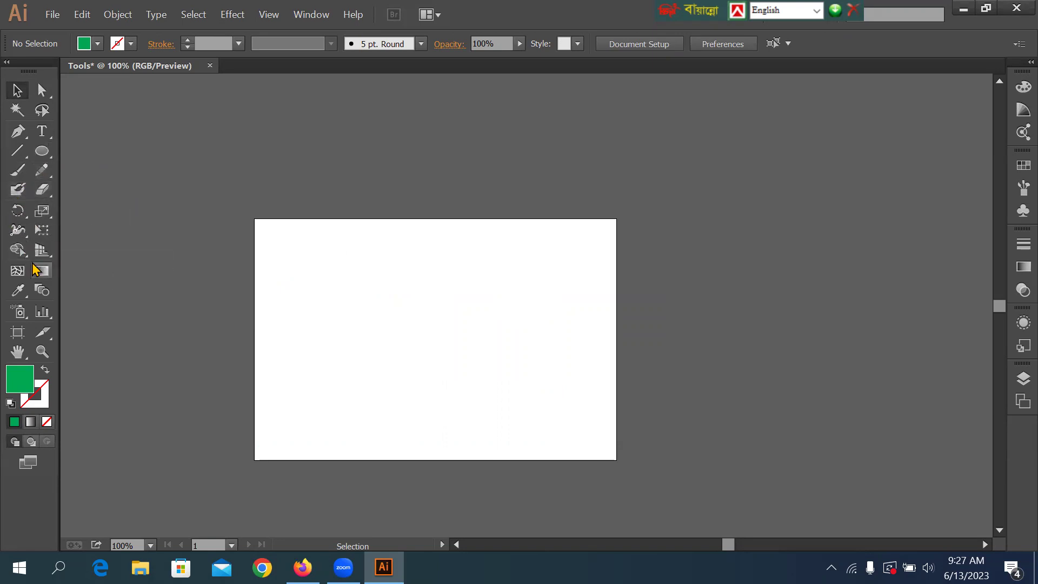
Draw a closed straight-sided triangle over the artboard's upper-left corner with the Pen tool, and delete it
left_click(42, 133)
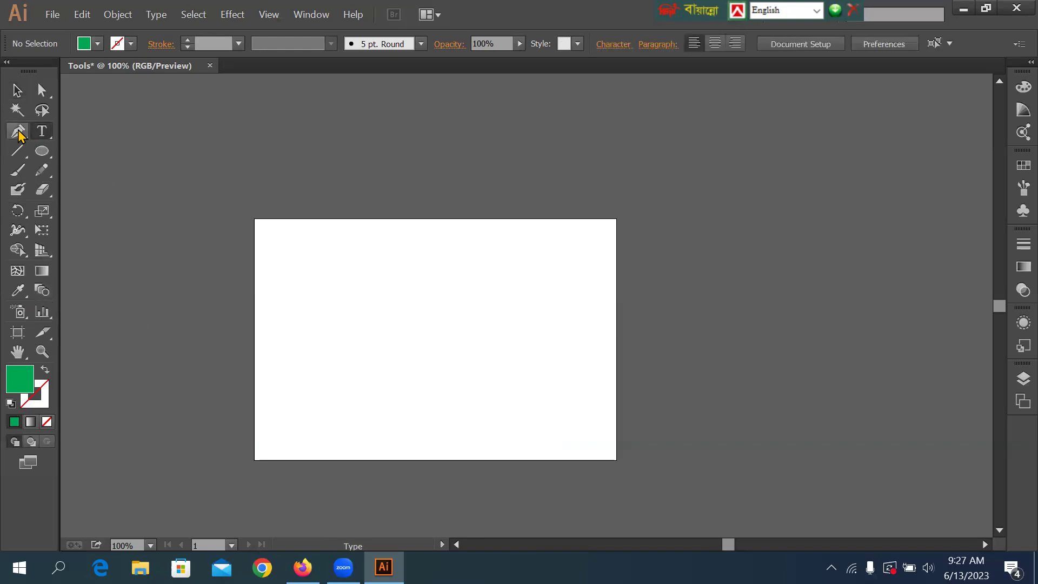
left_click(17, 132)
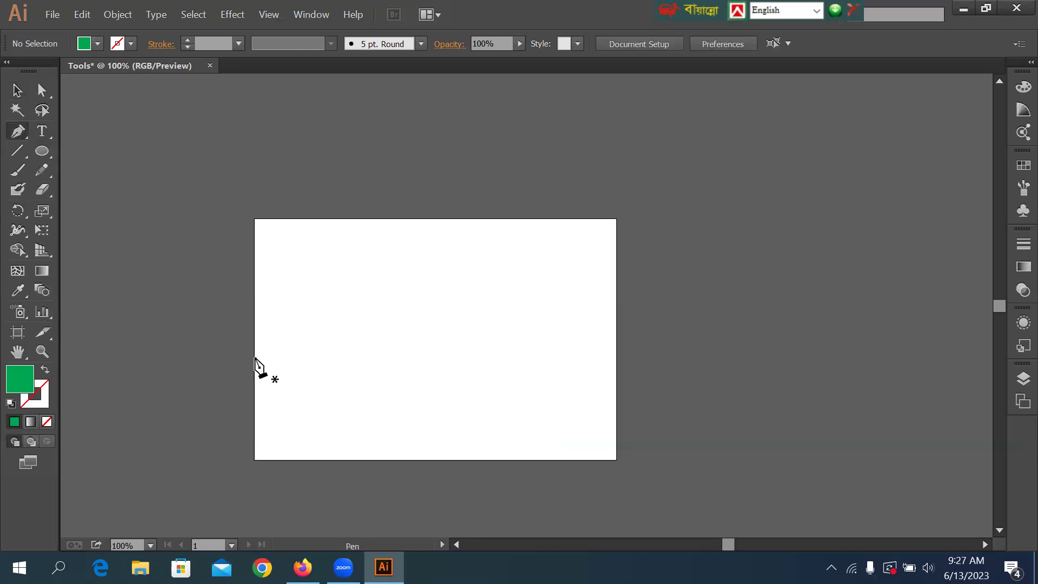
left_click(226, 355)
left_click(403, 190)
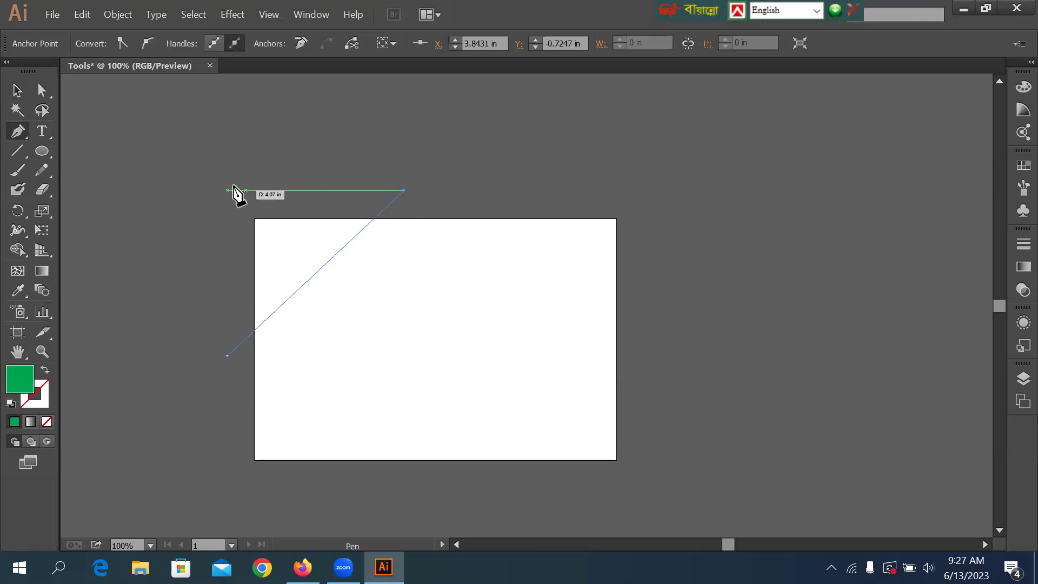
left_click(178, 181)
left_click(227, 355)
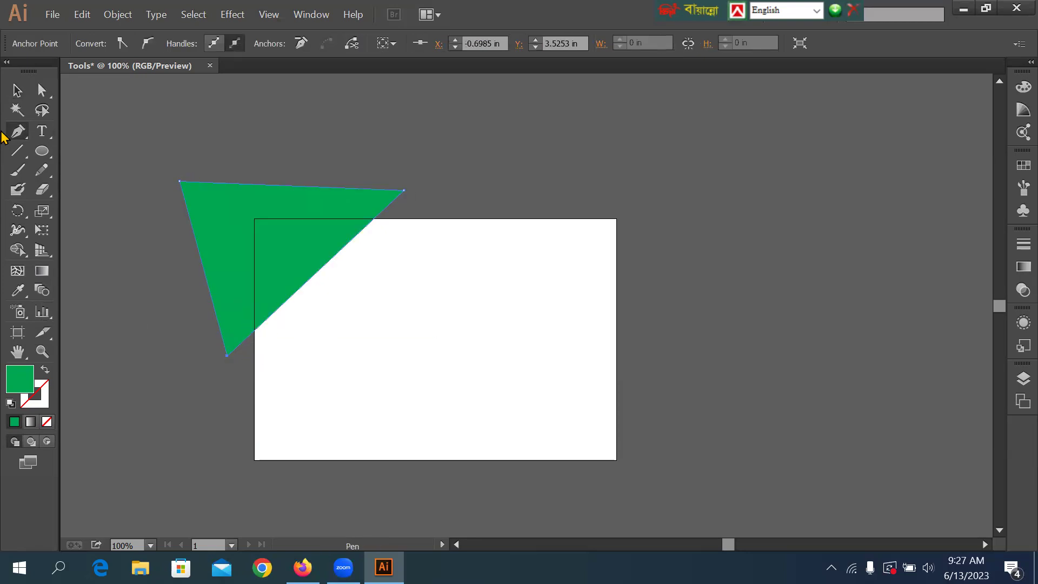
key("ctrl")
key("Delete")
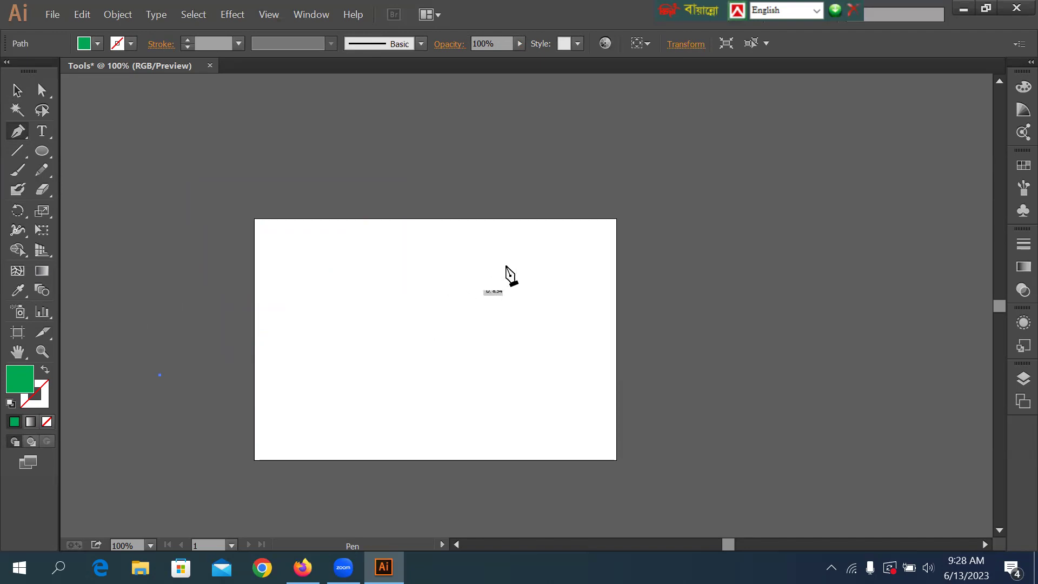
left_click_drag(442, 267, 637, 338)
left_click_drag(737, 344, 781, 305)
key("ctrl+z")
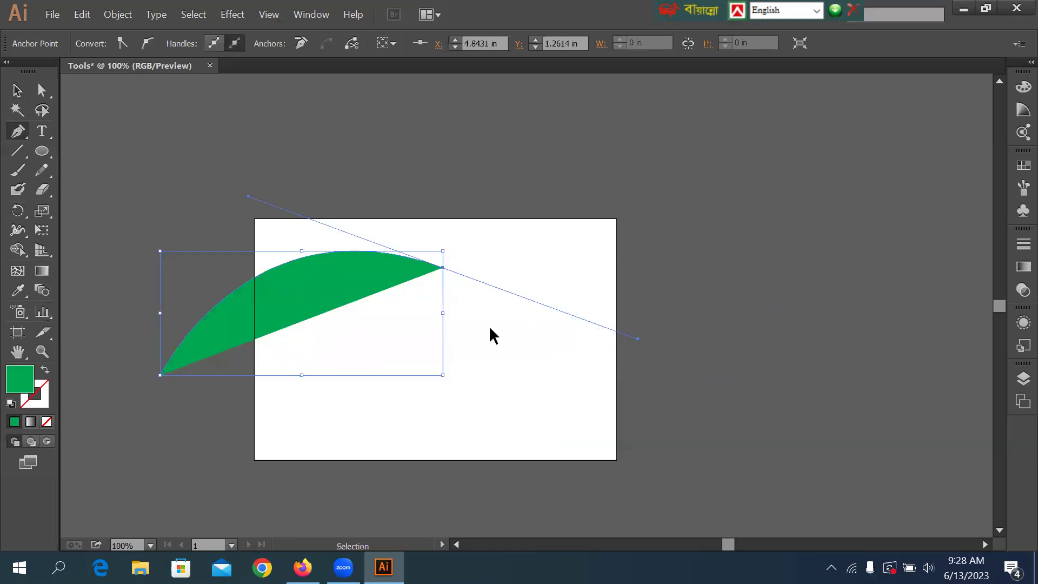
key("ctrl+z")
Draw a closed Pen shape with a wavy lower edge crossing the artboard and its other edges outside it, and deselect it
left_click_drag(390, 258, 551, 321)
left_click_drag(632, 291, 670, 230)
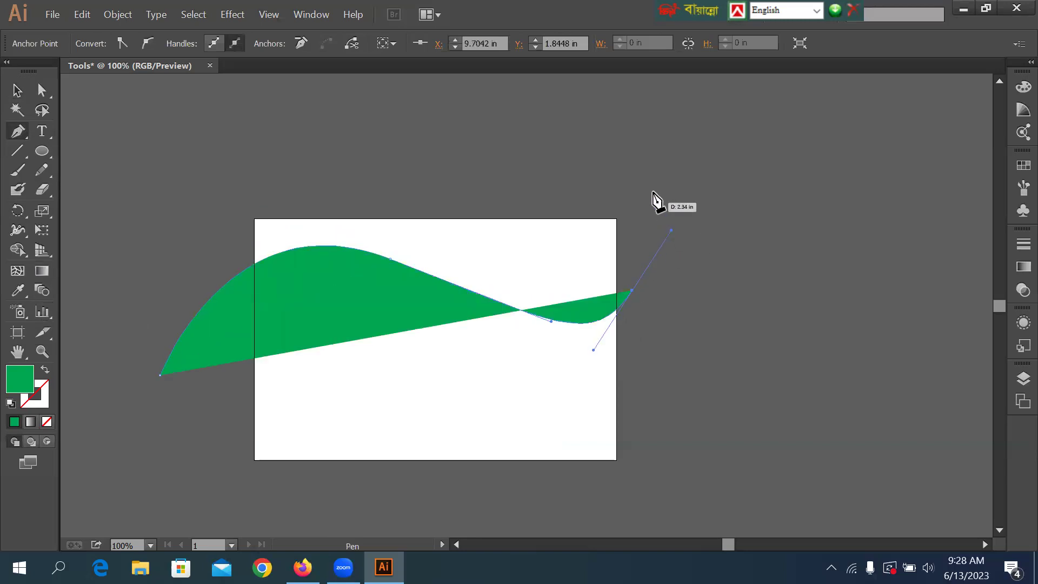
left_click(649, 157)
left_click(136, 152)
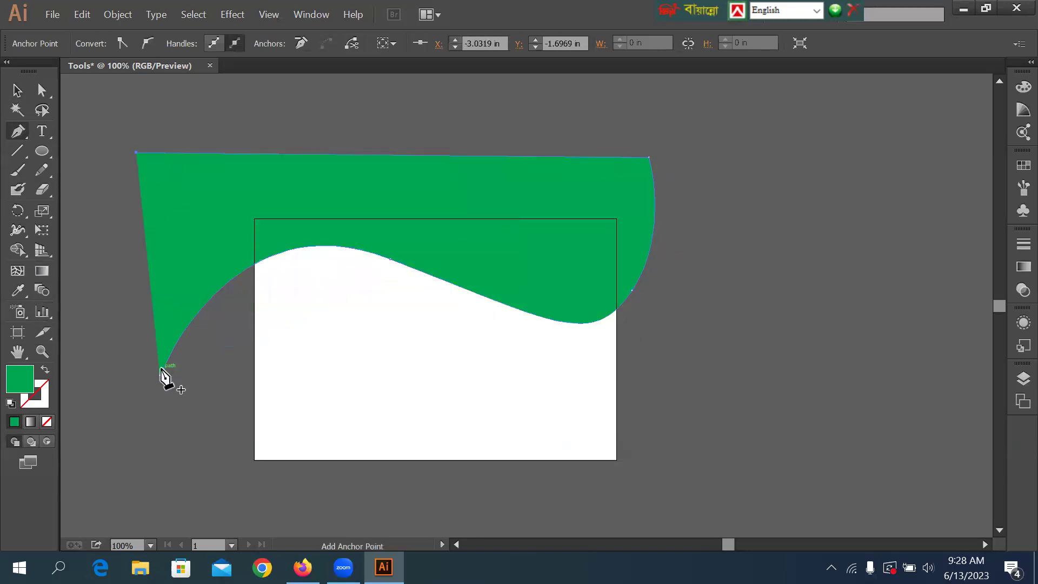
left_click(160, 375)
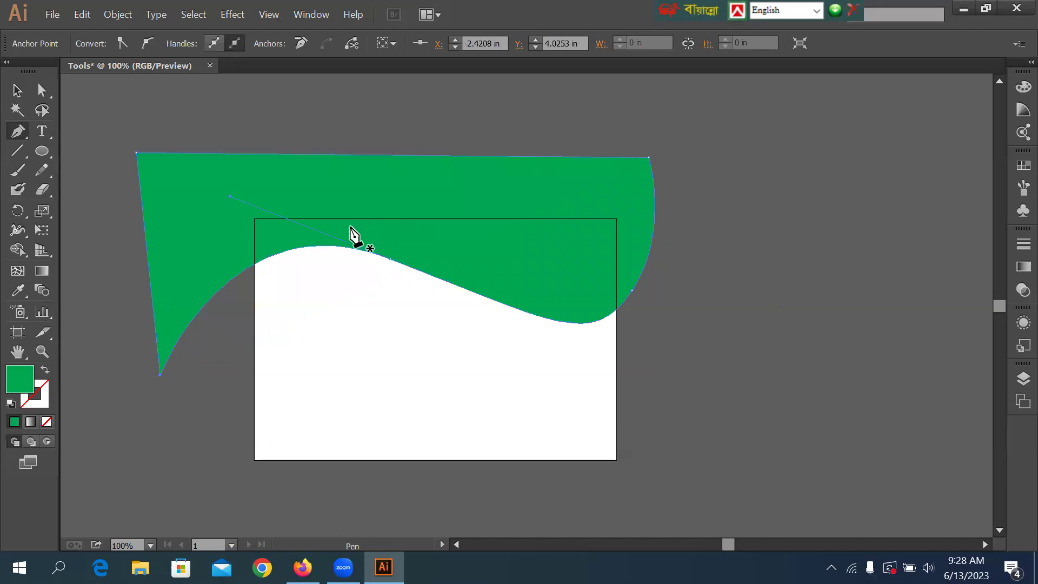
left_click(17, 91)
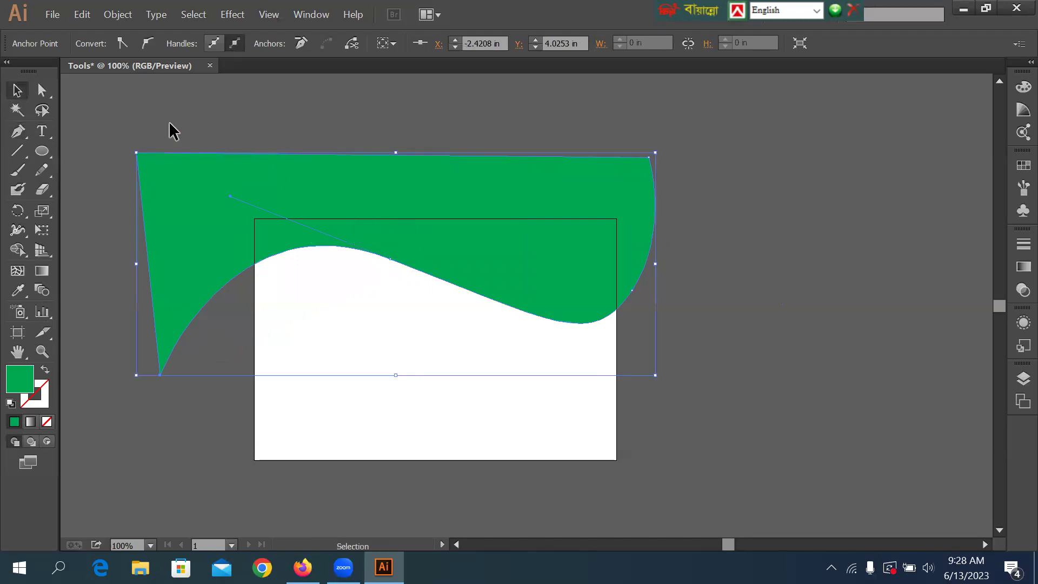
left_click(336, 287)
Draw a rectangle covering the whole artboard and fill it with red
left_click_drag(41, 151, 99, 158)
left_click(99, 157)
mouse_move(254, 219)
left_mouse_down()
mouse_move(534, 433)
mouse_move(619, 459)
left_mouse_up()
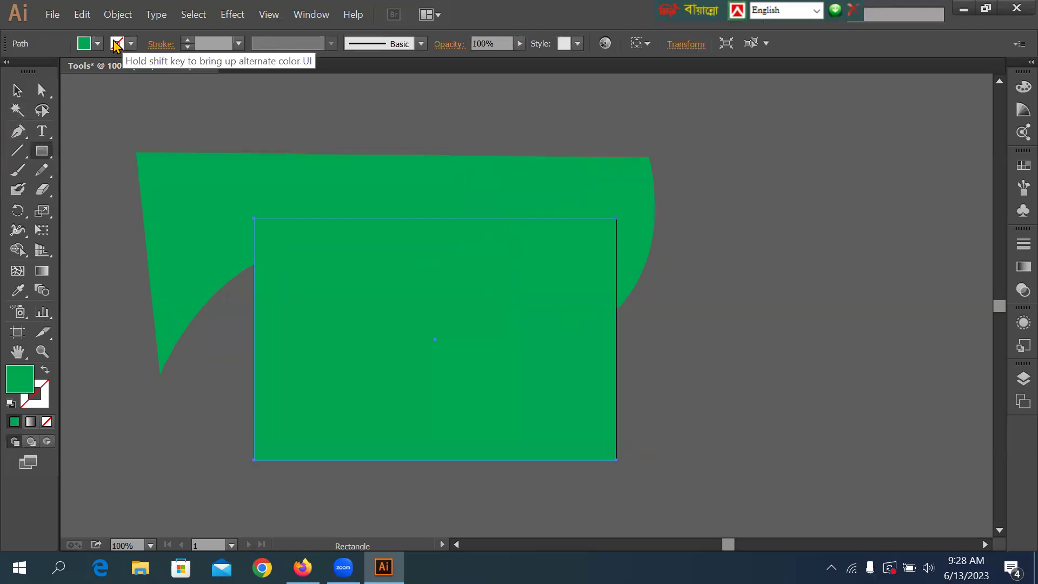
left_click(97, 43)
left_click(56, 71)
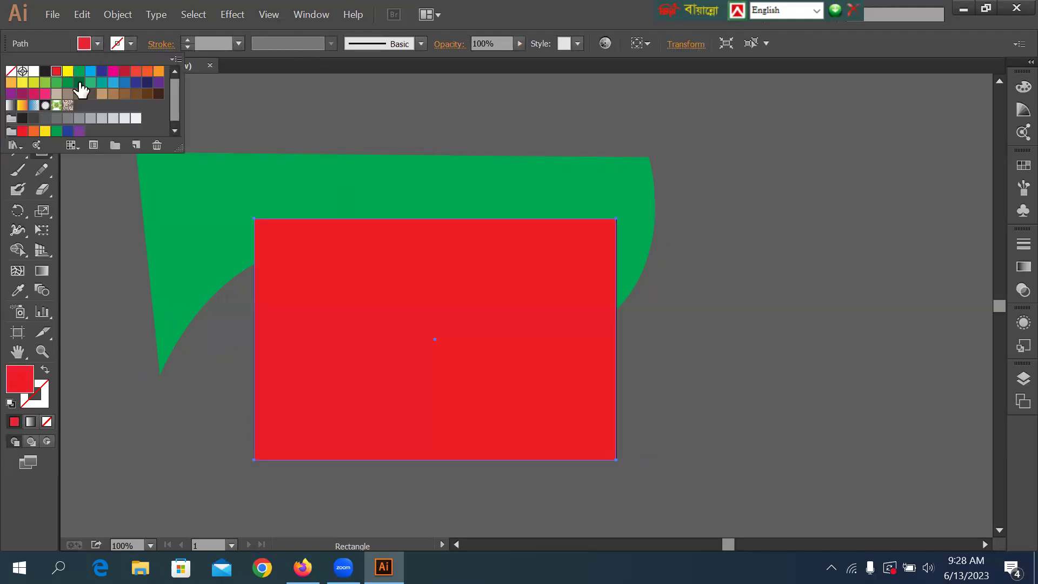
Remove the green area outside the rectangle with the Shape Builder tool and delete the red rectangle
left_click(17, 91)
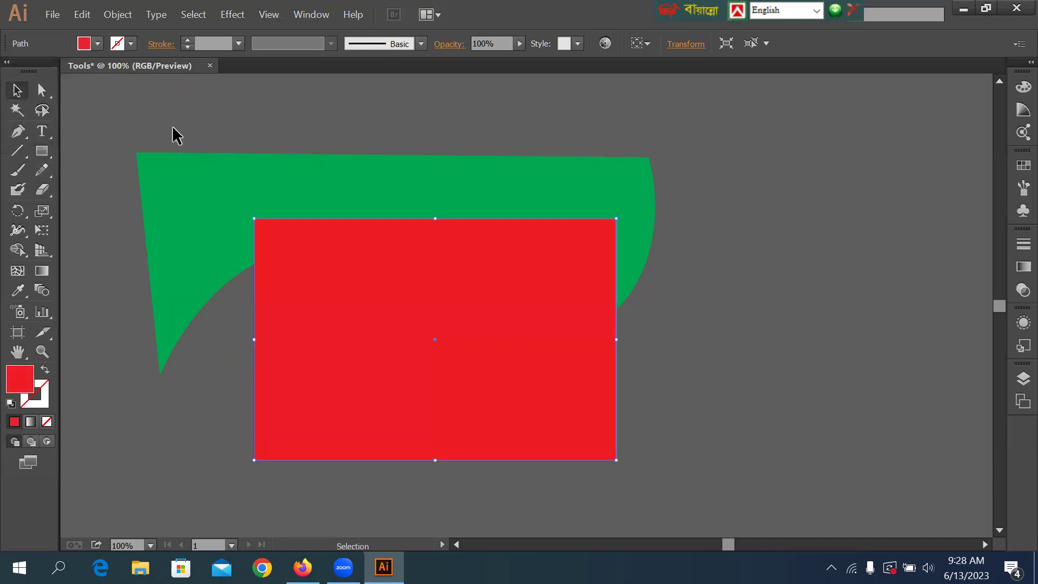
key("ctrl+a")
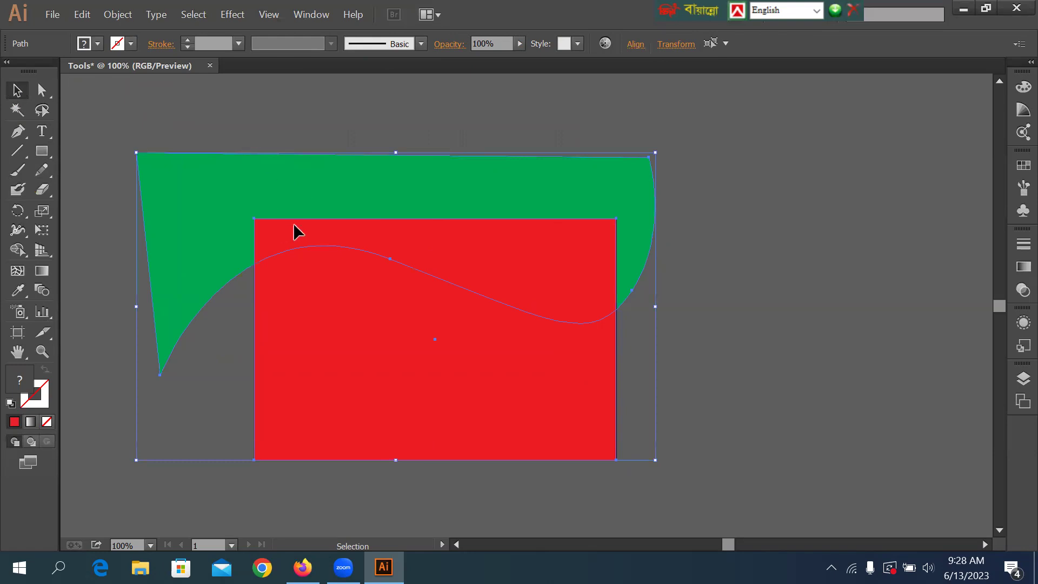
left_click(17, 249)
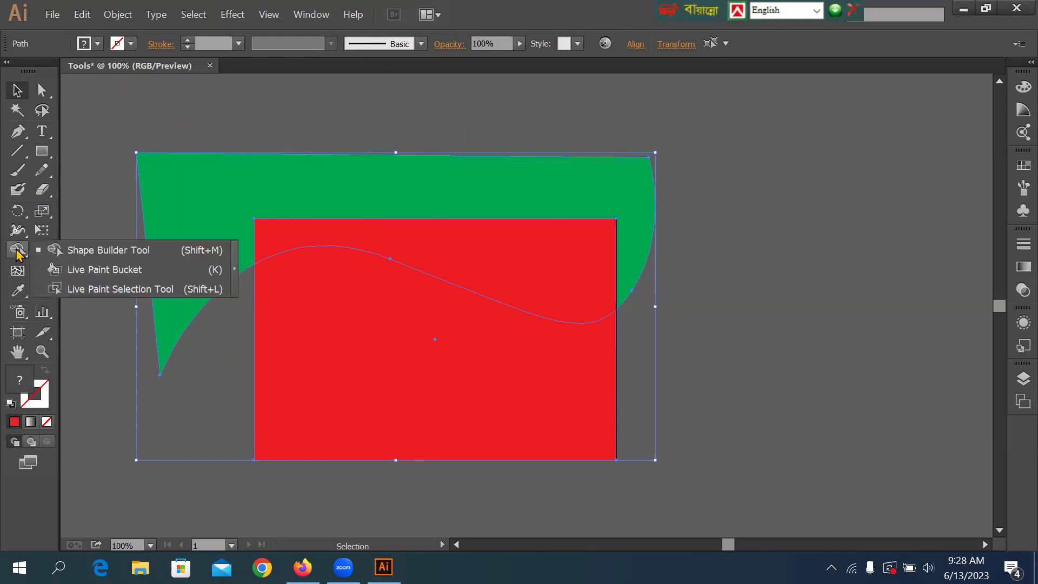
left_click(109, 250)
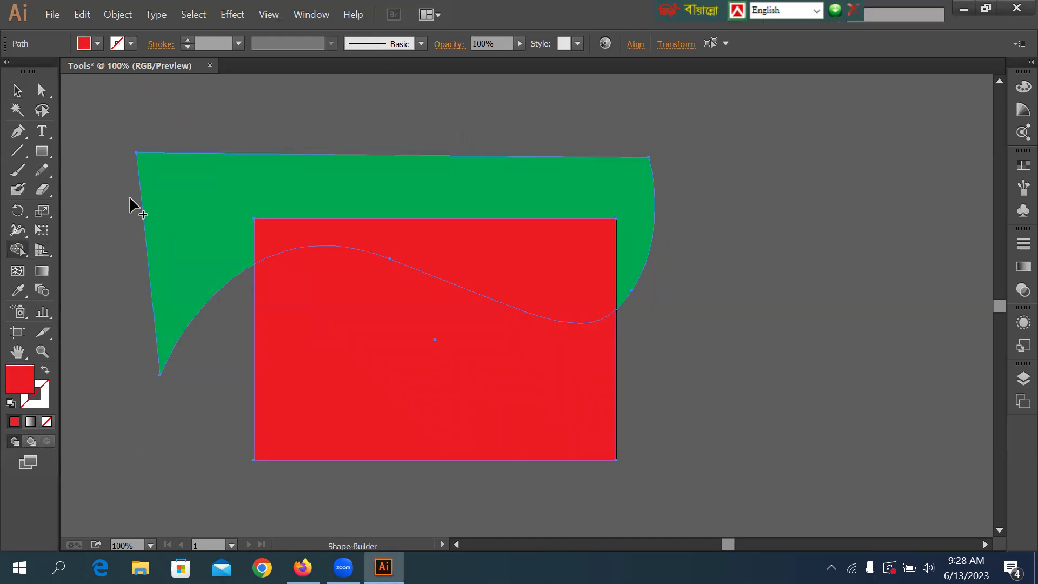
left_click(194, 190, "alt")
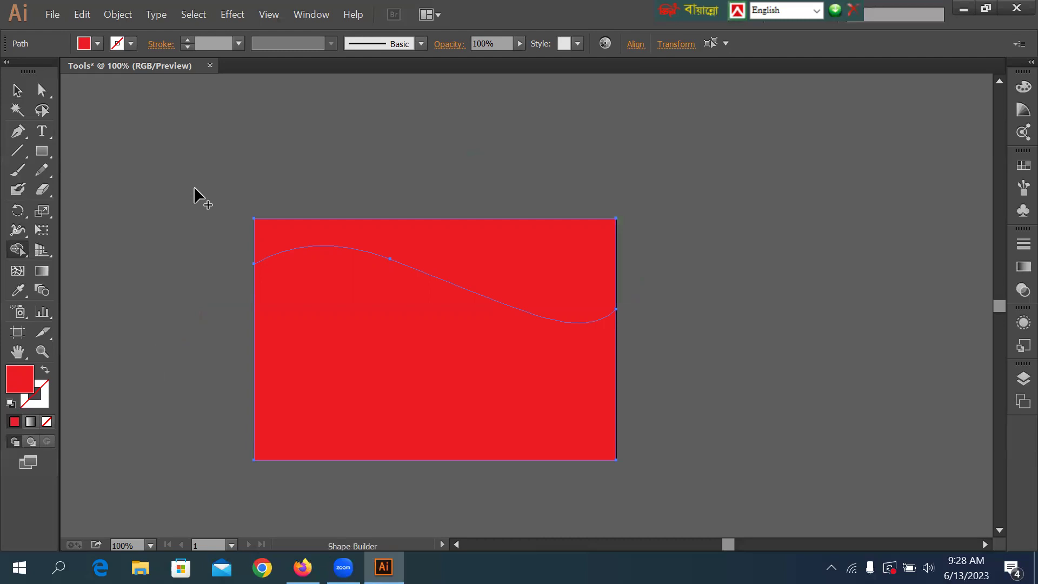
left_click(17, 91)
left_click(272, 189)
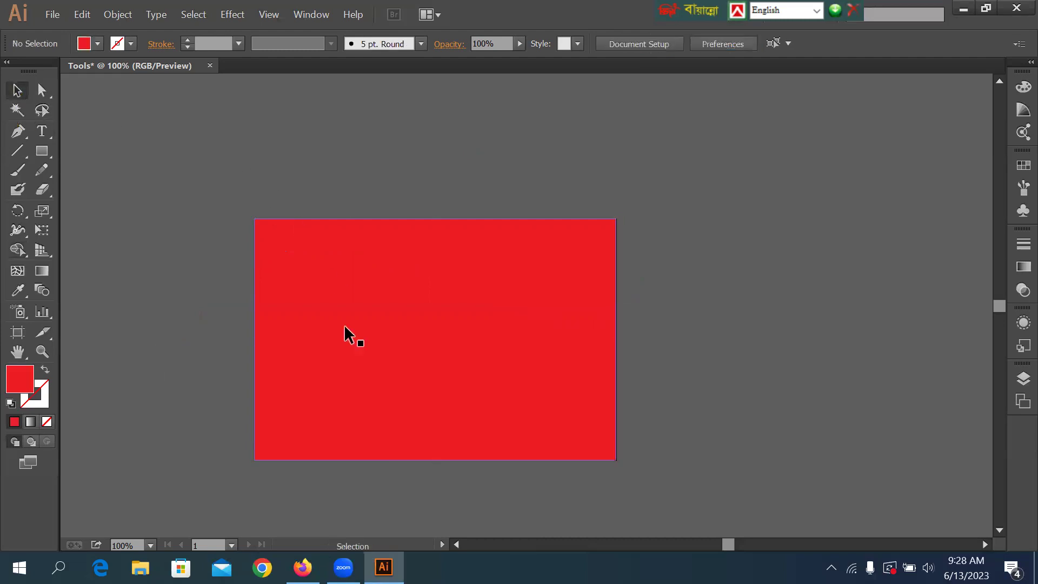
left_click(364, 321)
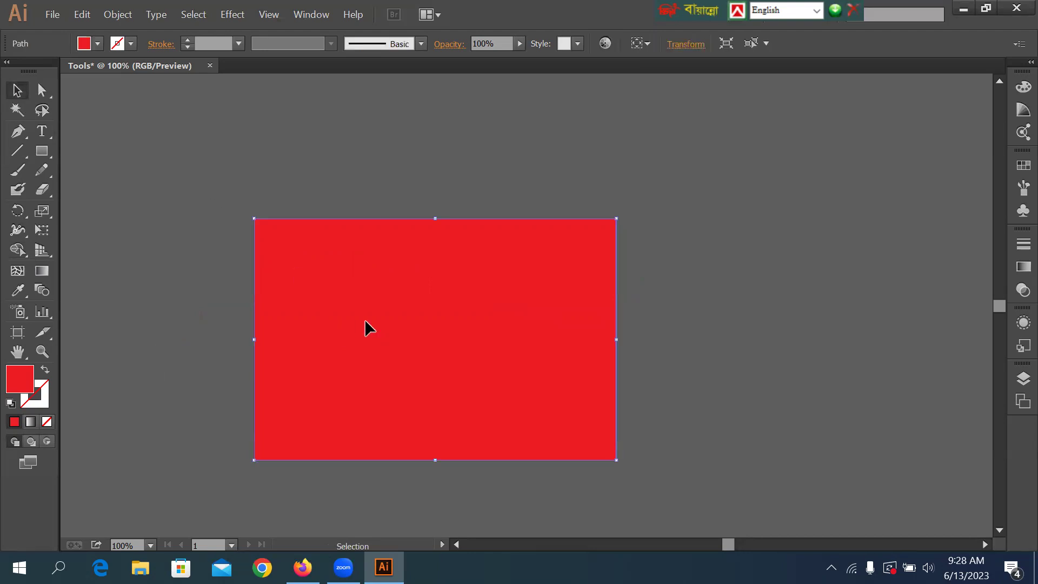
key("Delete")
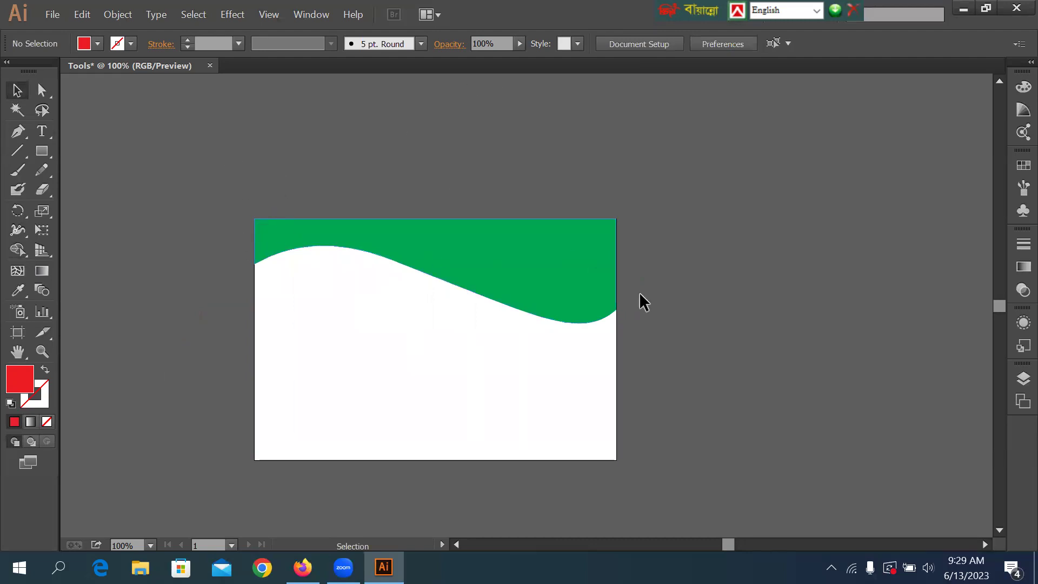
Change the wave shape's fill to the muted green #2F9B5F
left_click(528, 271)
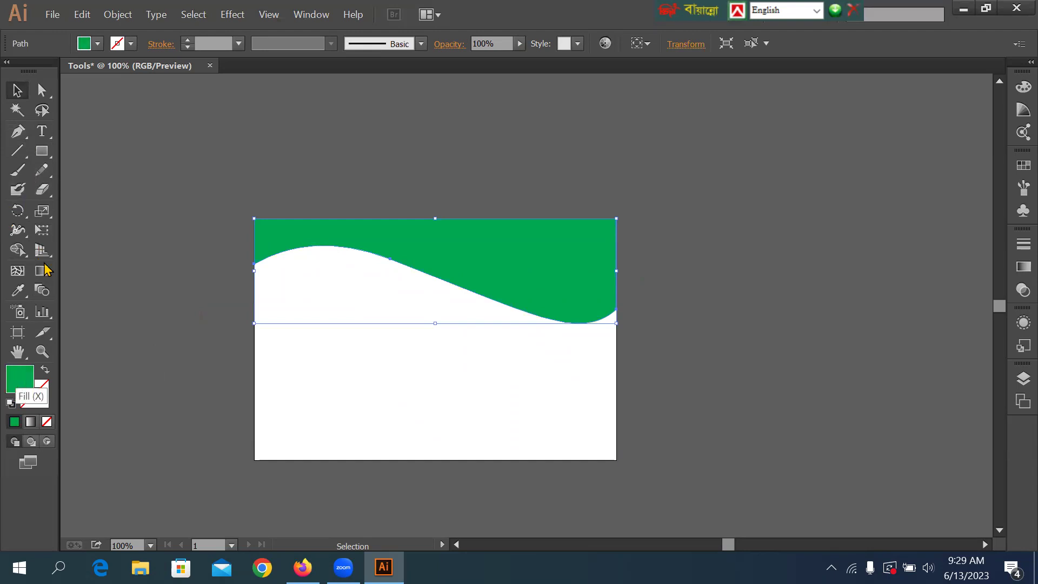
double_click(19, 383)
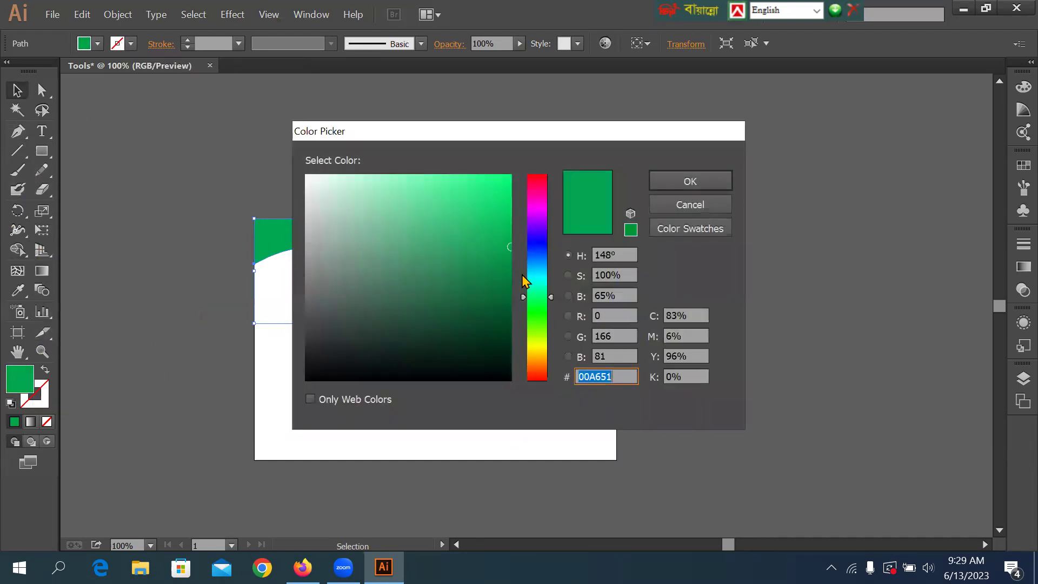
left_click(447, 257)
left_click(690, 182)
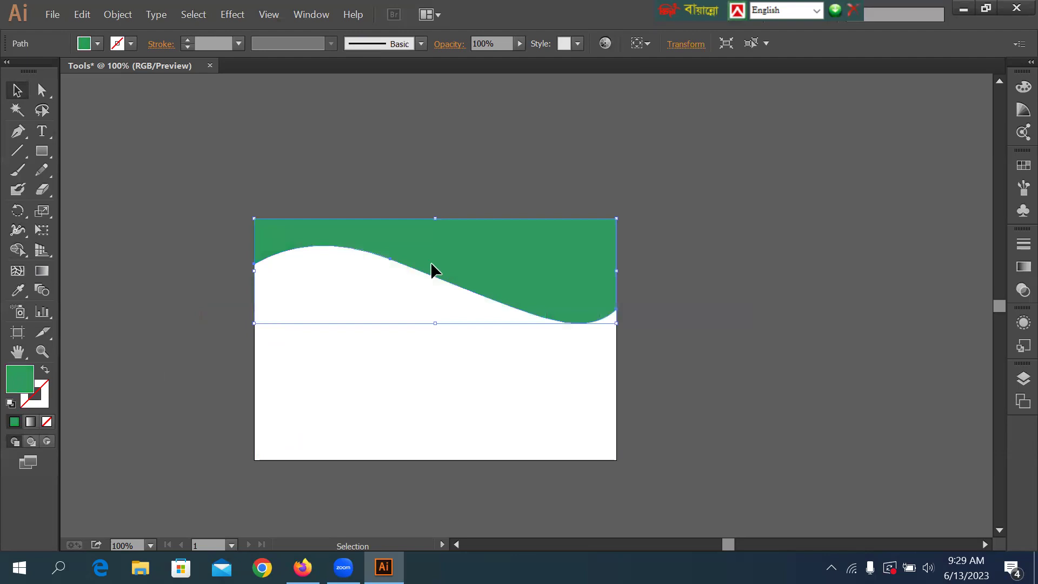
Change the wave shape's fill to the bright blue #1B3DEA
double_click(19, 378)
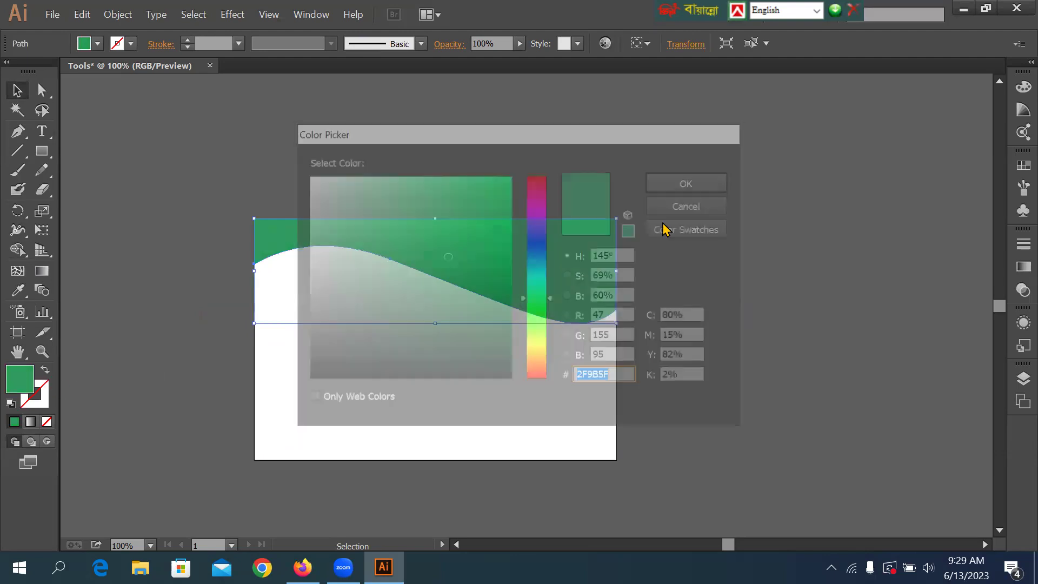
left_click(545, 257)
left_click(488, 190)
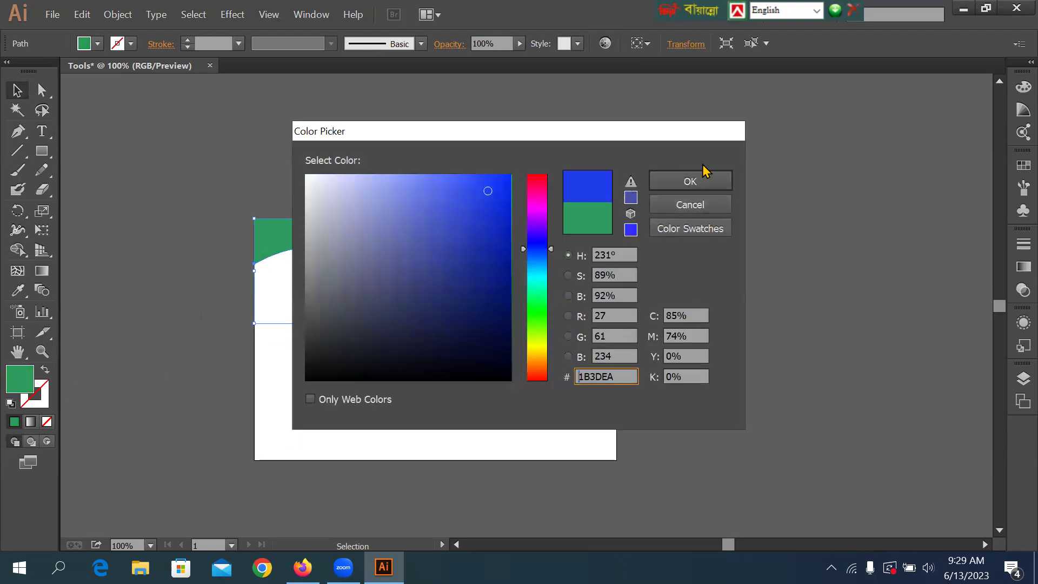
left_click(692, 186)
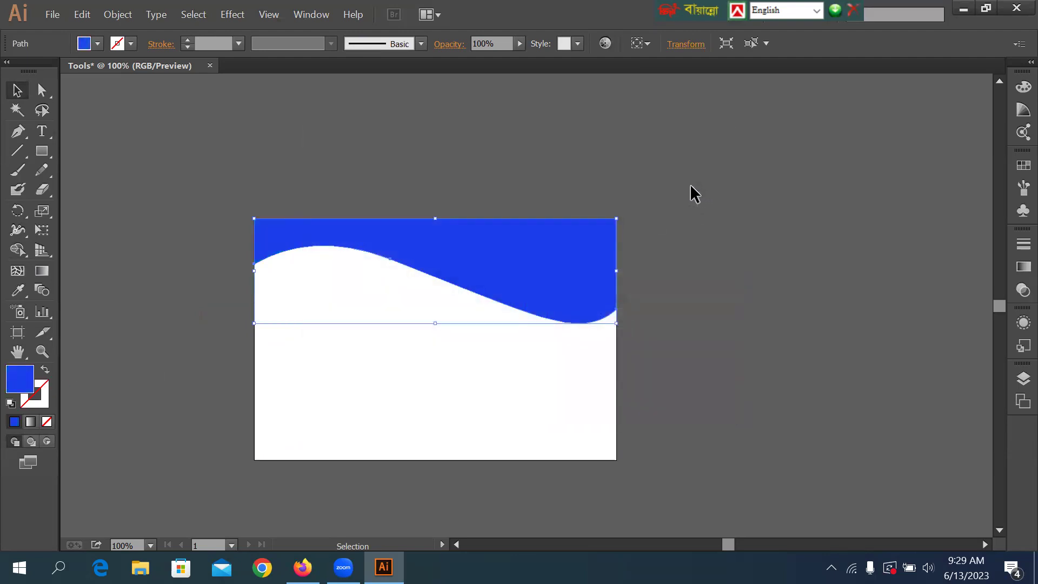
Try a few swatches on the wave shape, settle on the light orange fill, and deselect the shape
left_click(97, 43)
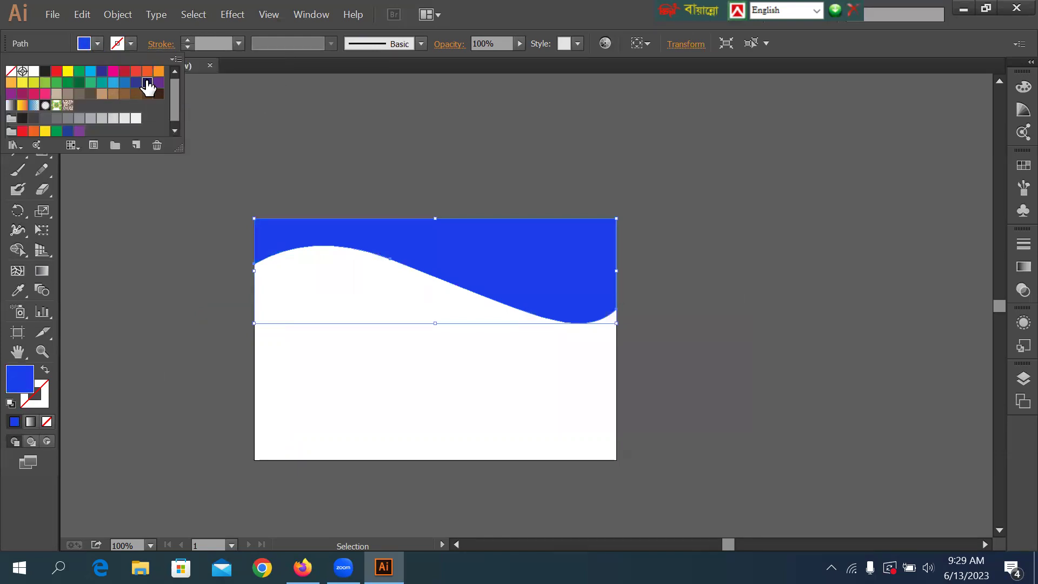
left_click(147, 83)
left_click(158, 82)
left_click(159, 72)
left_click(303, 156)
left_click(493, 162)
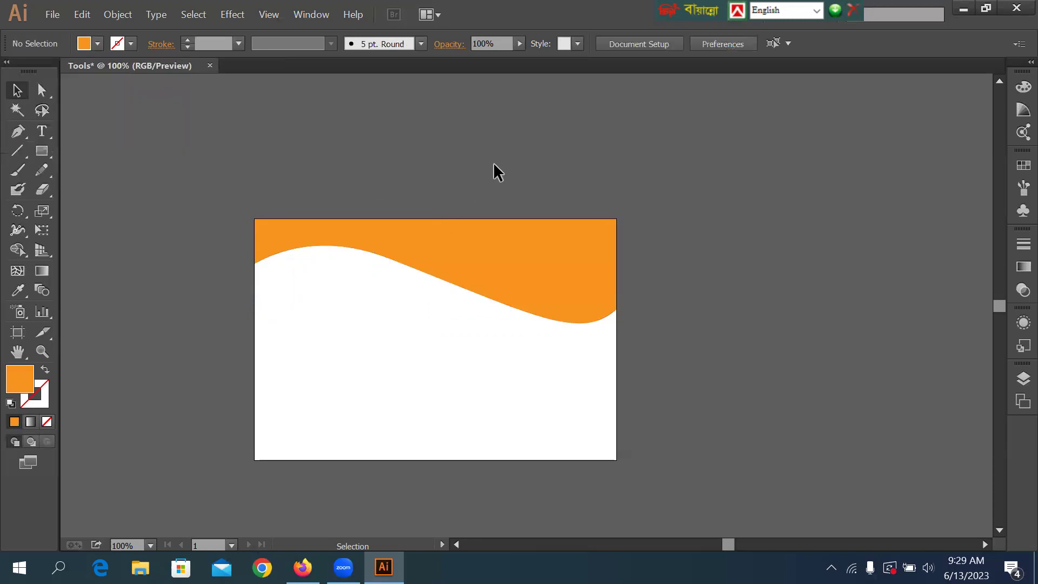
Delete the orange wave shape and start a new Pen path just outside the artboard's left edge, slightly below mid-height
left_click(546, 251)
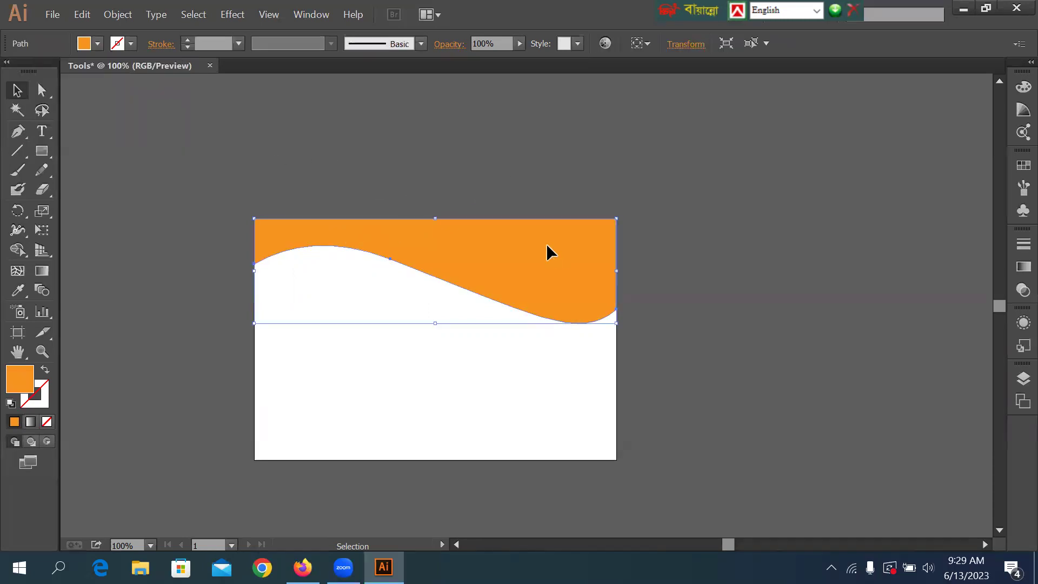
key("Delete")
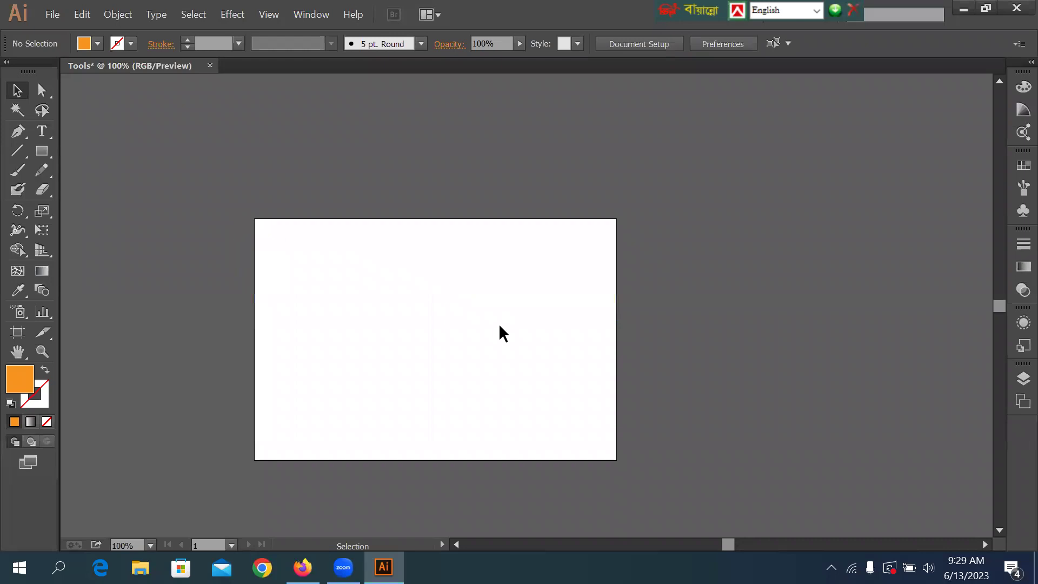
left_click(18, 132)
left_click(219, 357)
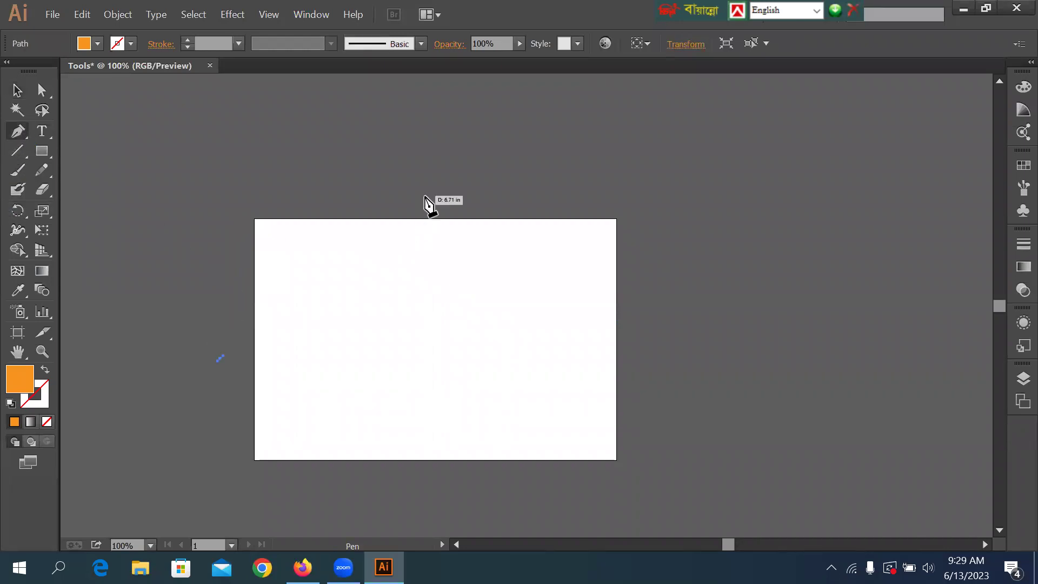
left_click_drag(310, 278, 402, 314)
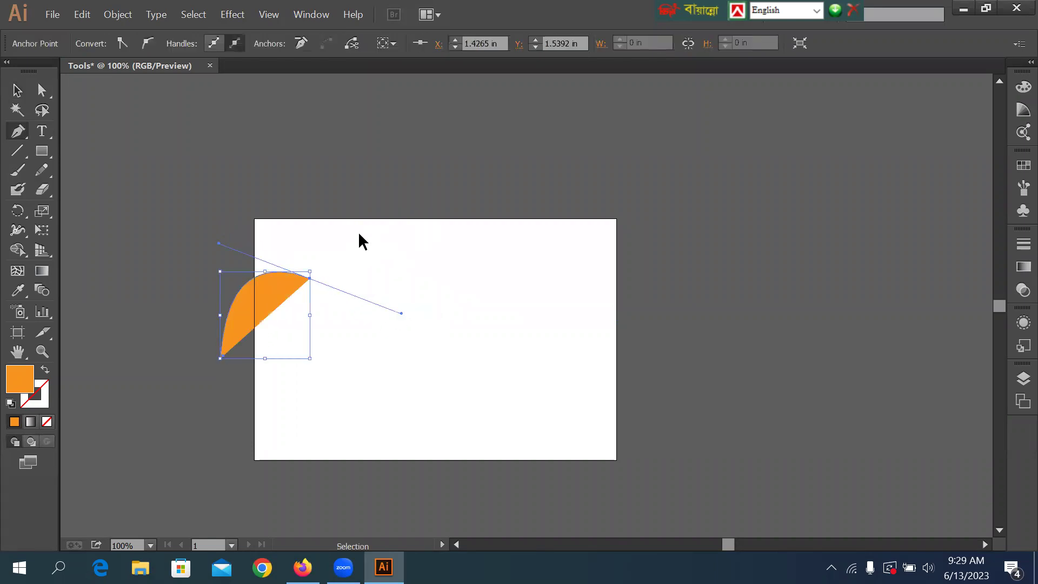
key("ctrl+z")
left_click_drag(308, 241, 400, 227)
left_click_drag(329, 104, 359, 158)
key("ctrl+z")
key("ctrl+z")
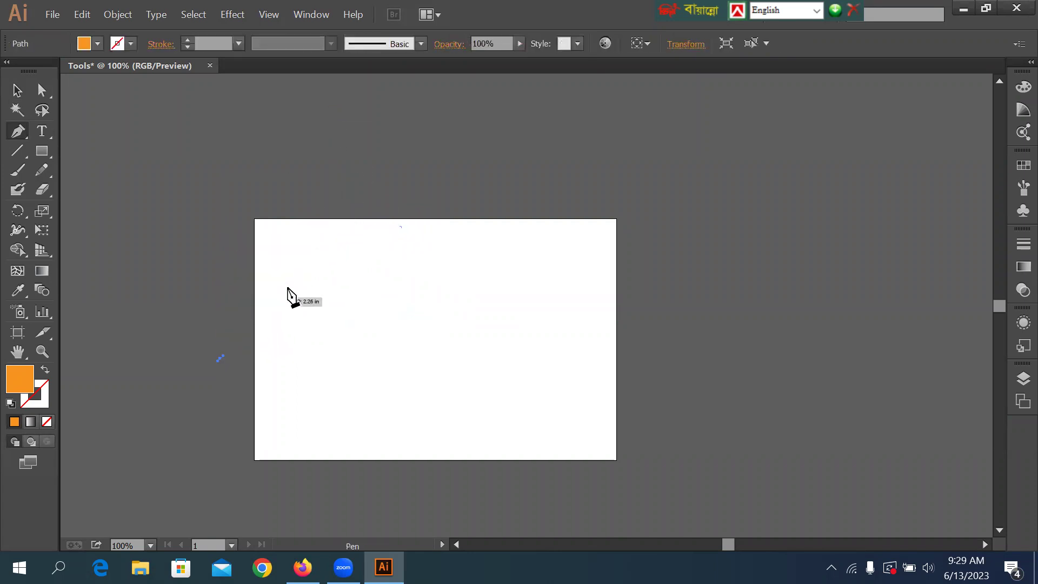
Complete the Pen path as a closed curved shape overlapping the artboard's top-left corner and extending outside it, and deselect it
left_click_drag(329, 295, 343, 241)
left_click_drag(331, 201, 317, 153)
left_click(199, 160)
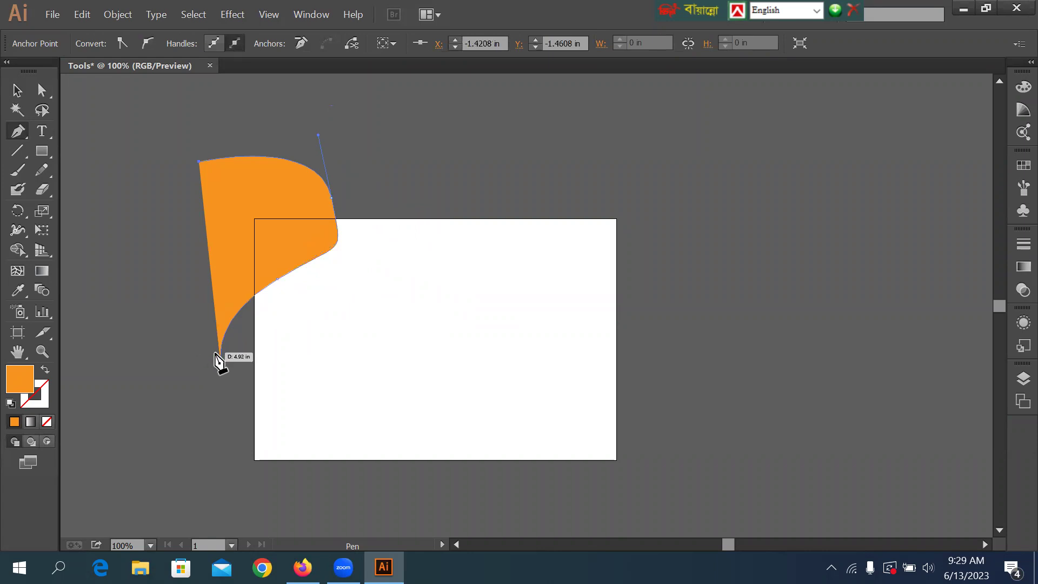
left_click(220, 365)
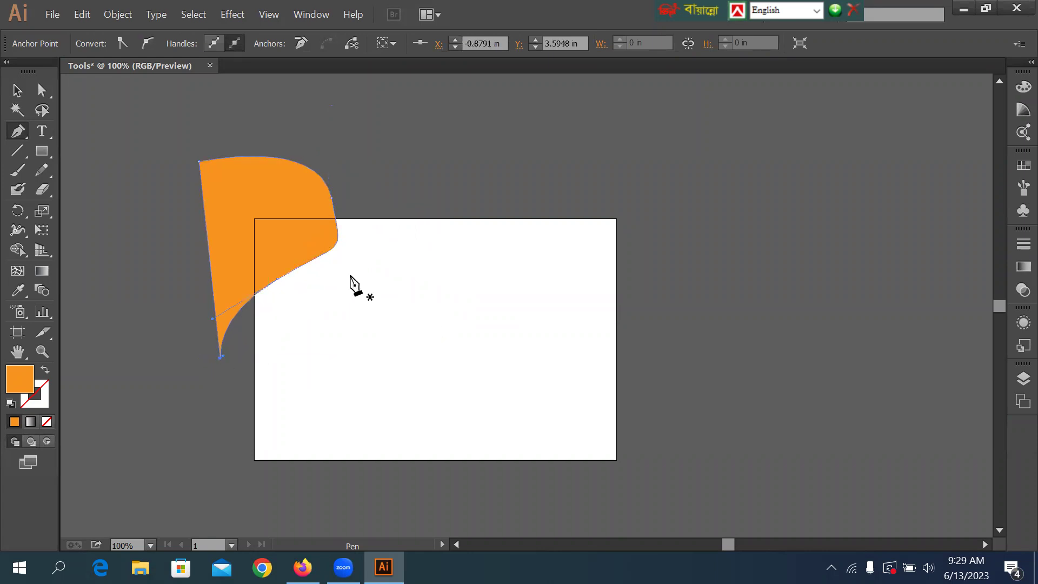
left_click(16, 90)
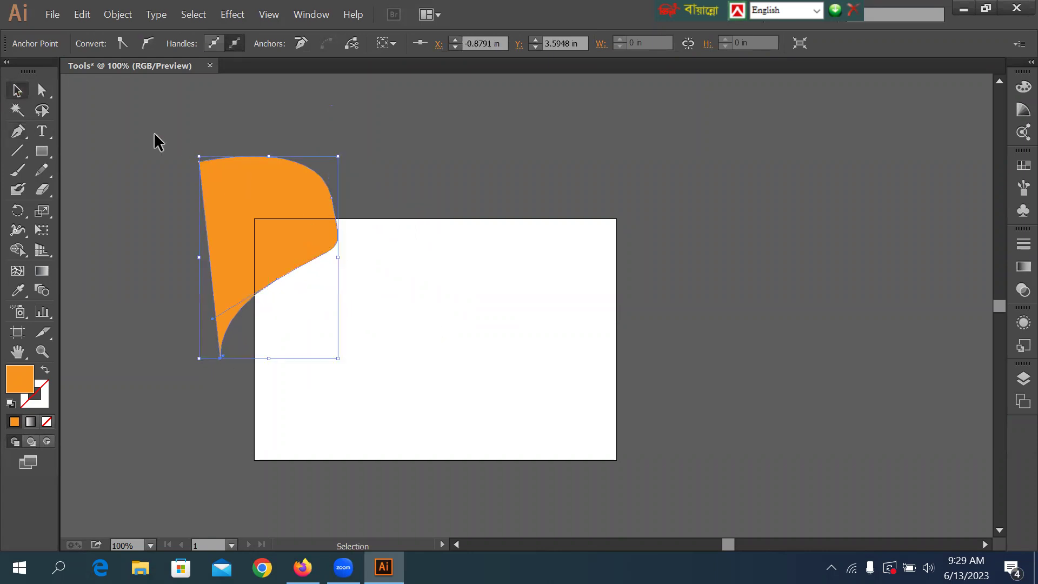
left_click(178, 180)
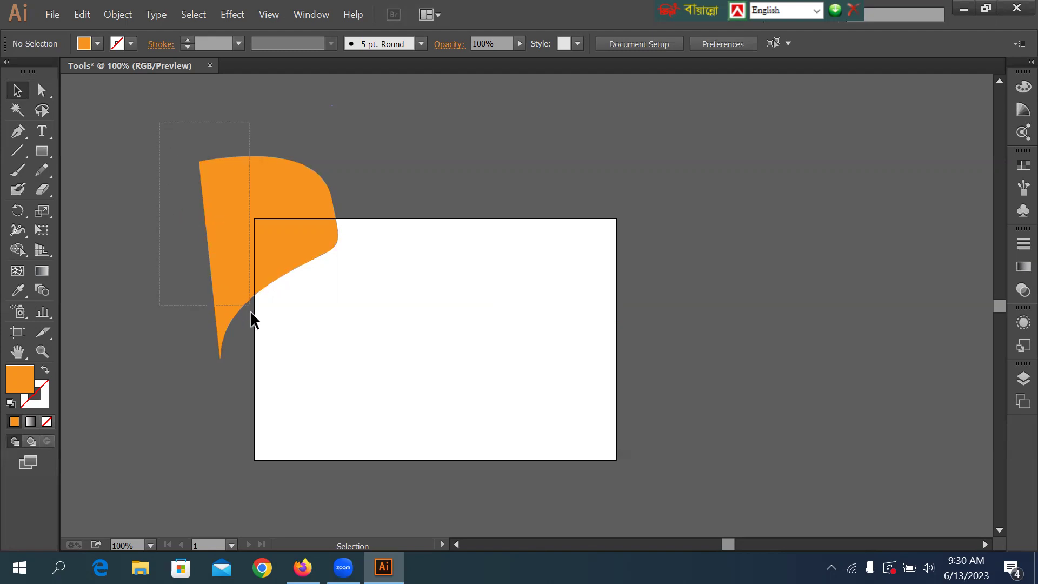
left_click_drag(340, 330, 341, 341)
left_click(114, 205)
Draw a rectangle from the artboard's top-left corner, about a third of its width and half its height, covering the shape's inner part
left_click(42, 150)
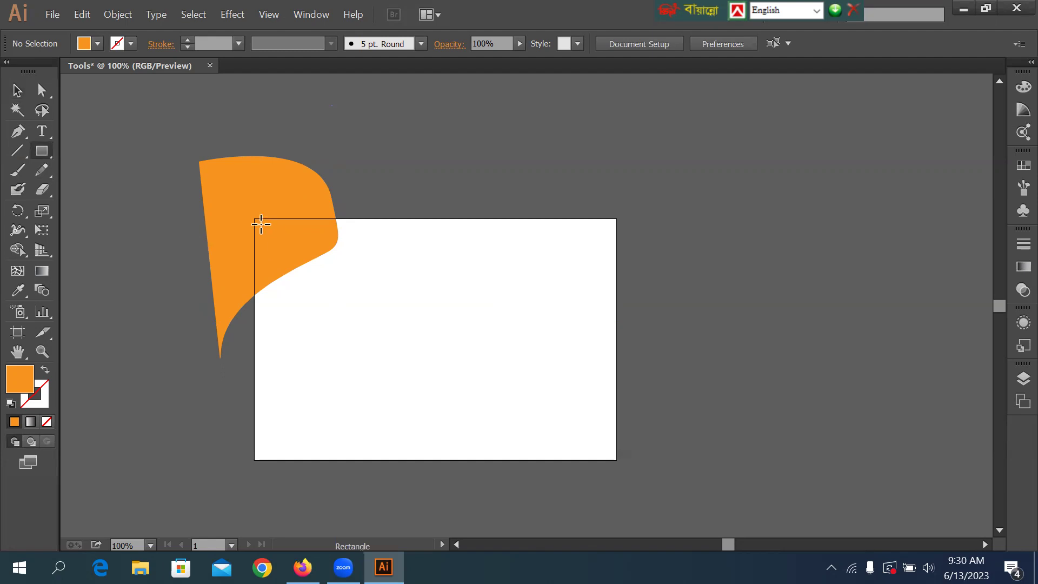
left_click_drag(252, 218, 375, 347)
left_click(16, 89)
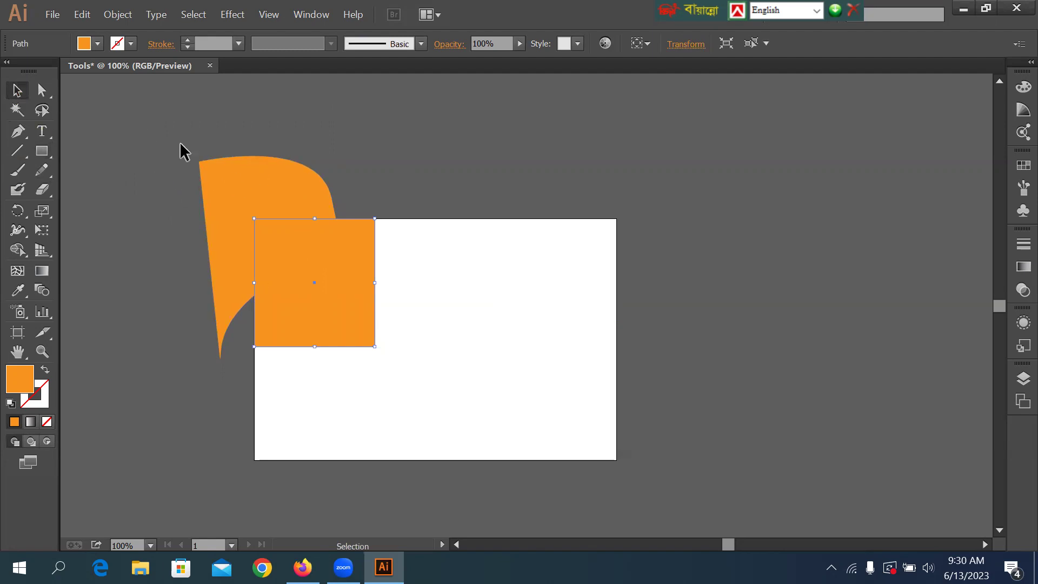
Select both shapes and remove the part of the curved shape outside the artboard with the Shape Builder tool
key("ctrl+a")
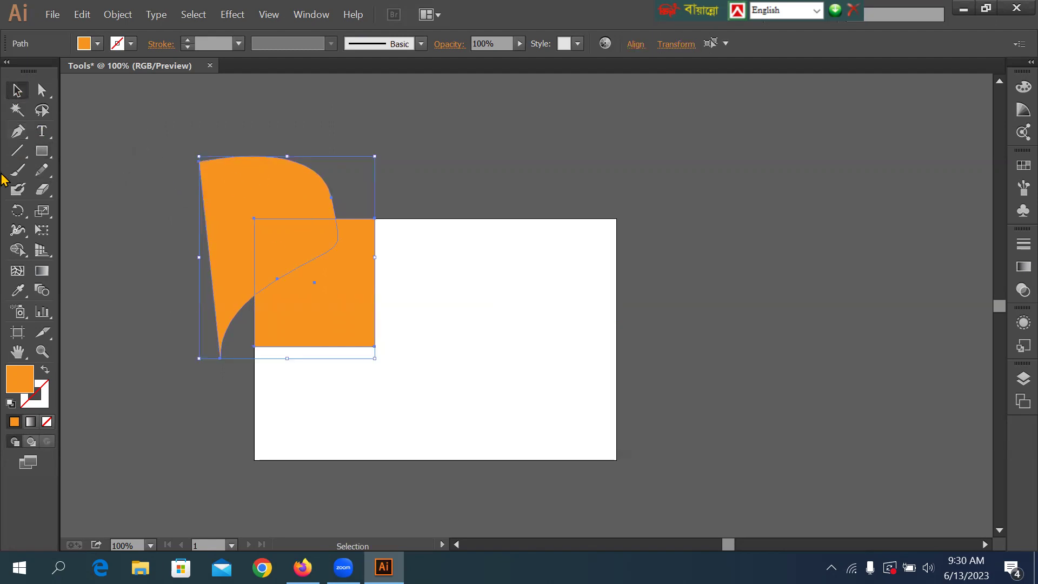
left_click(18, 249)
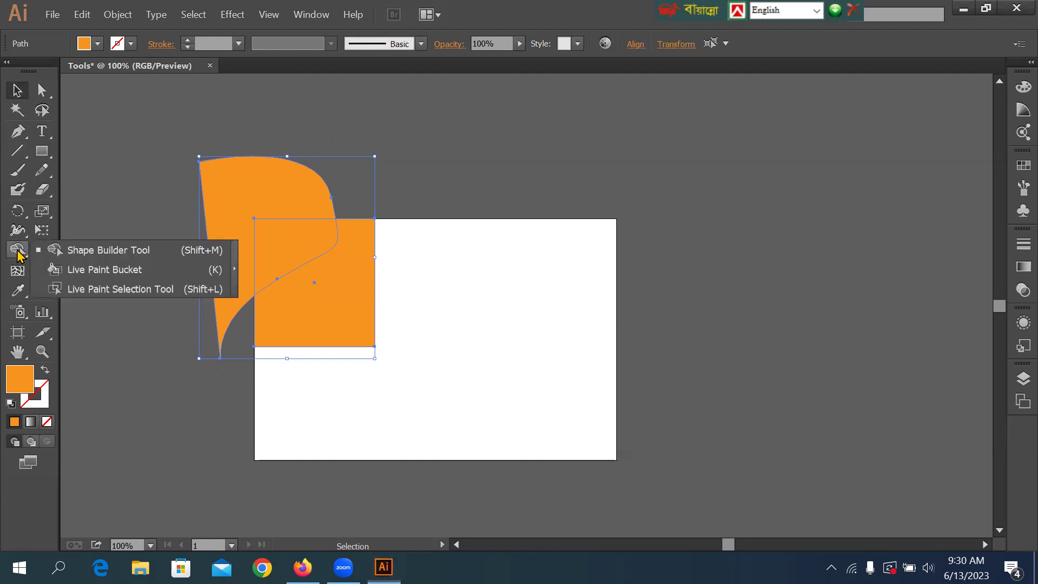
left_click(87, 252)
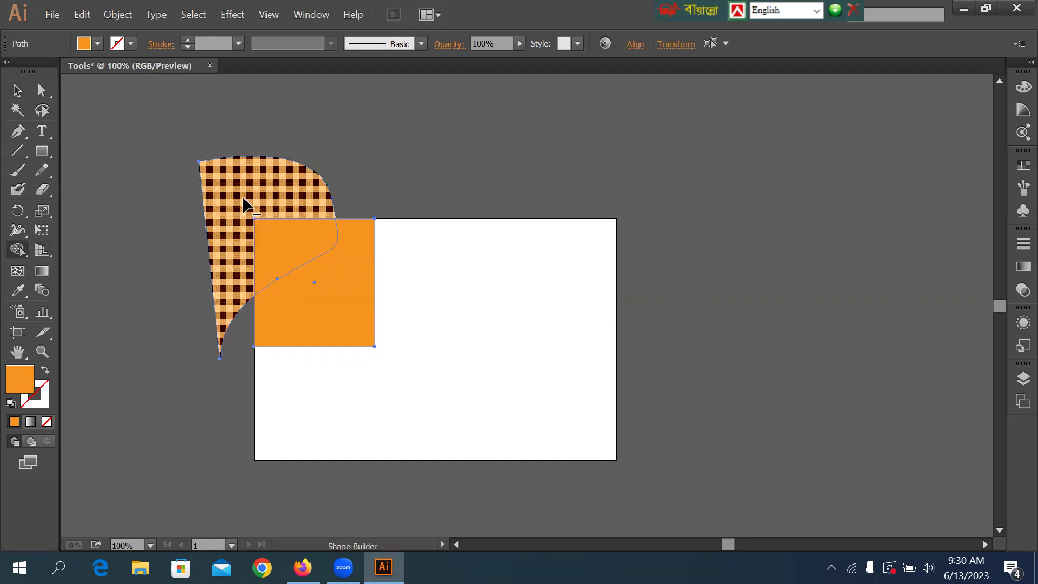
left_click(243, 199, "alt")
left_click(18, 90)
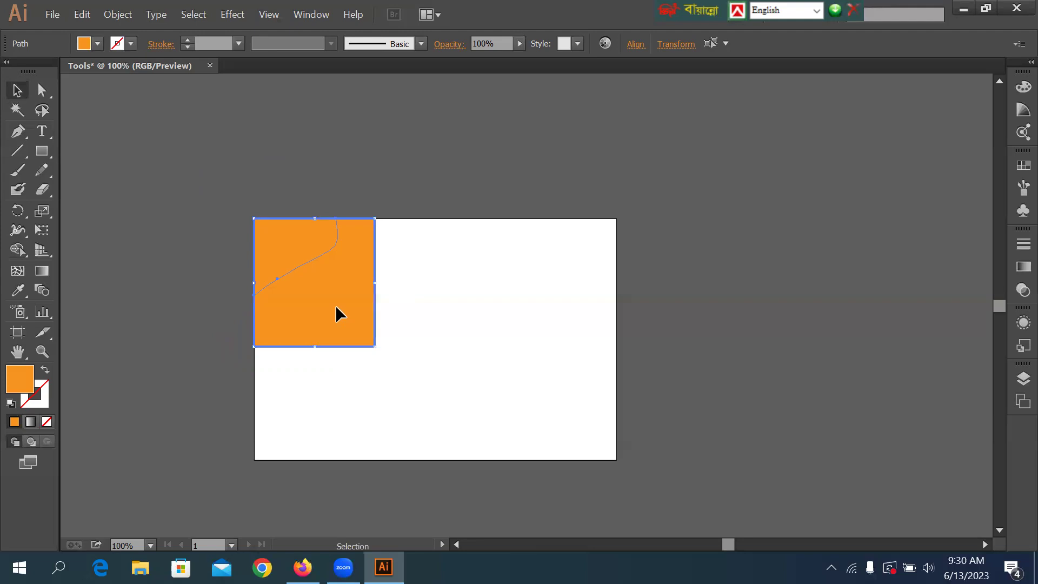
key("Delete")
key("ctrl+z")
key("ctrl+z")
Delete the leftover rectangle piece, and clear the trimmed corner shape from the artboard as well
left_click_drag(350, 342, 641, 444)
left_click_drag(602, 413, 498, 373)
key("Delete")
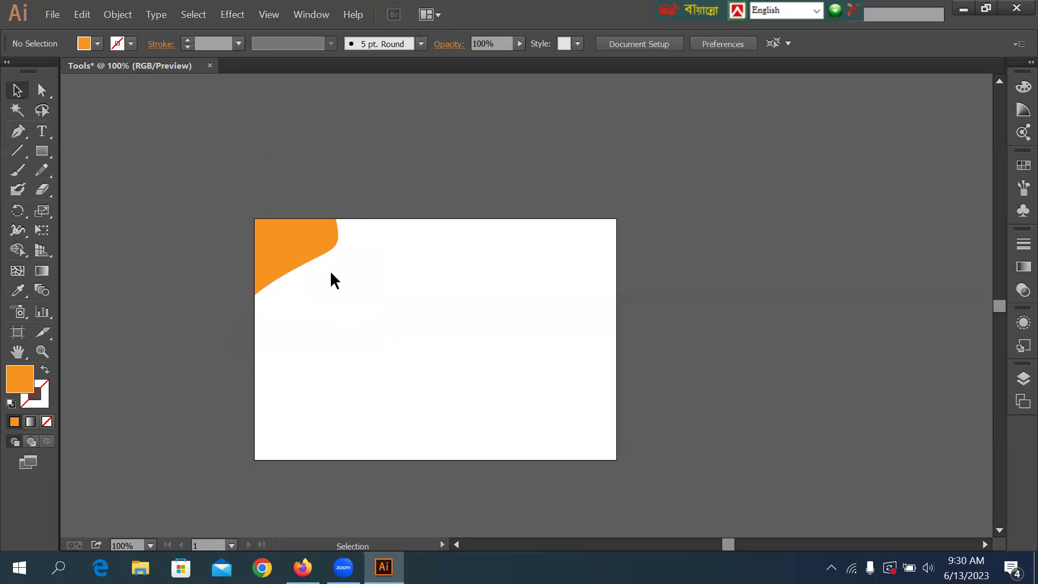
left_click_drag(313, 254, 378, 301)
key("Delete")
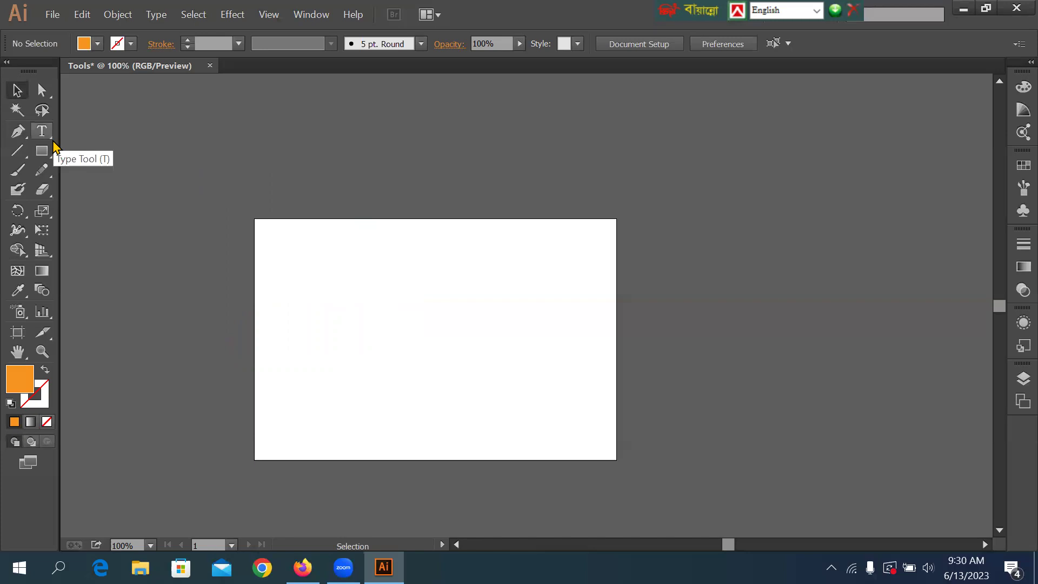
Dismiss all pending notifications in the Windows notification center and return to the empty artboard
left_click(1010, 567)
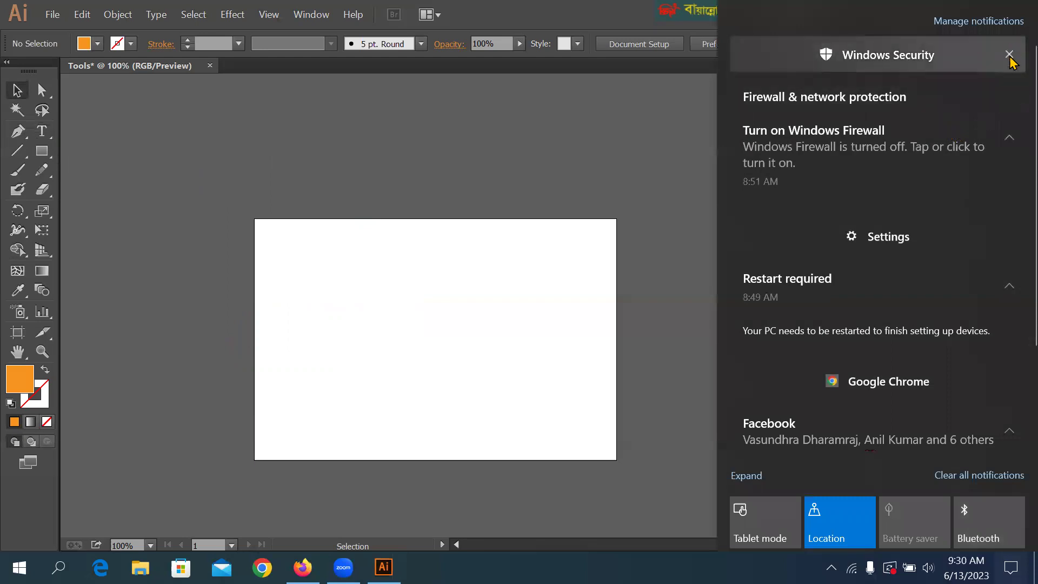
left_click(1008, 54)
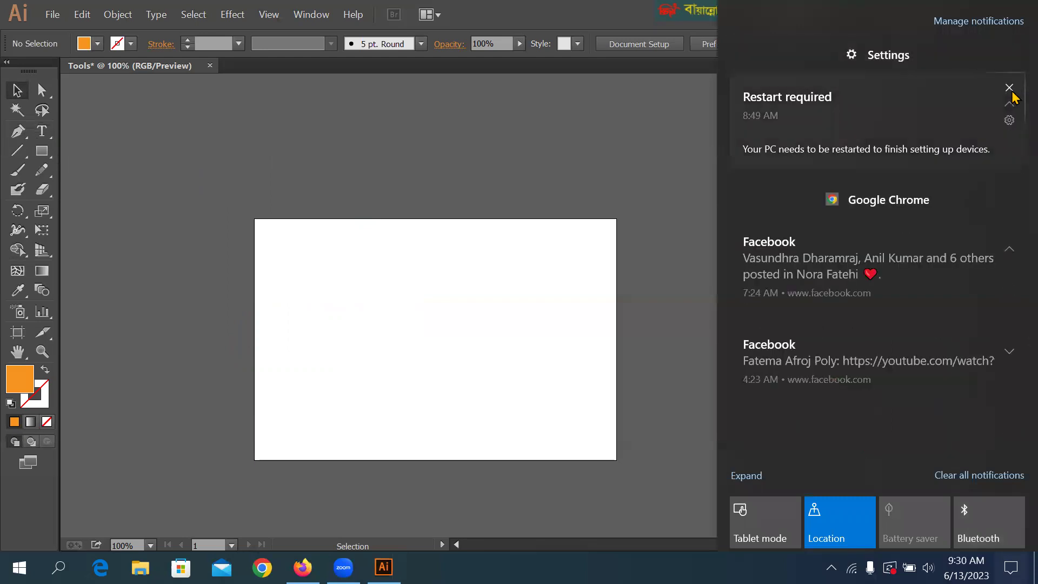
left_click(1010, 87)
left_click(1008, 88)
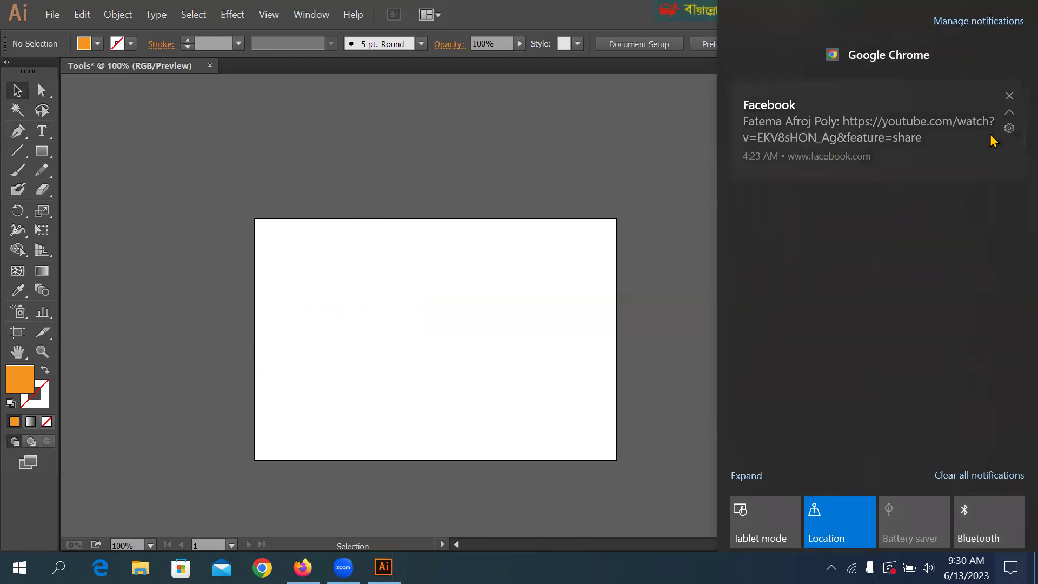
left_click(1008, 92)
left_click(88, 100)
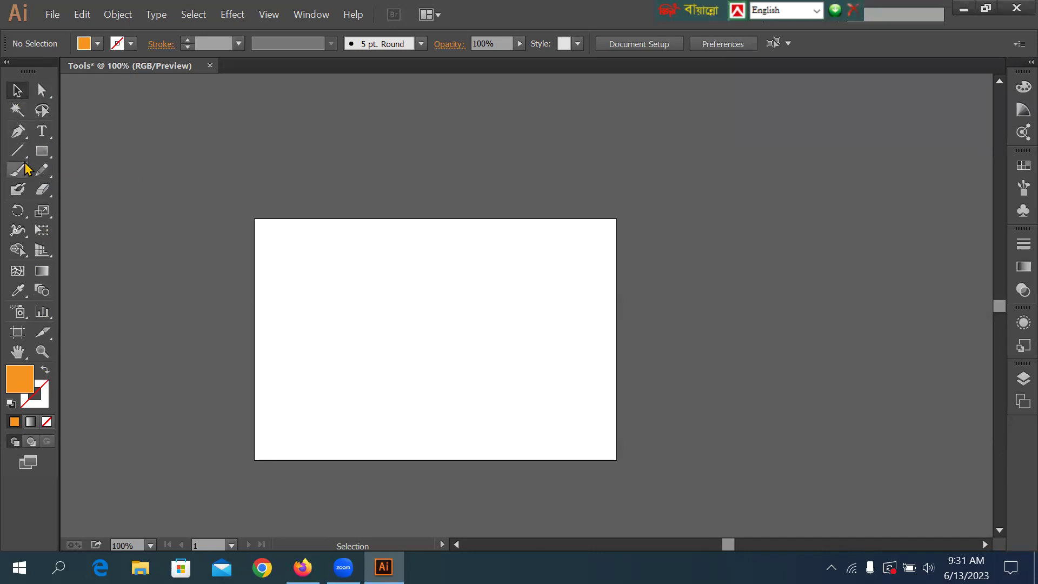
Add the point text "Bangladesh" in the upper-left part of the artboard with the Type tool at 48 pt
left_click(41, 152)
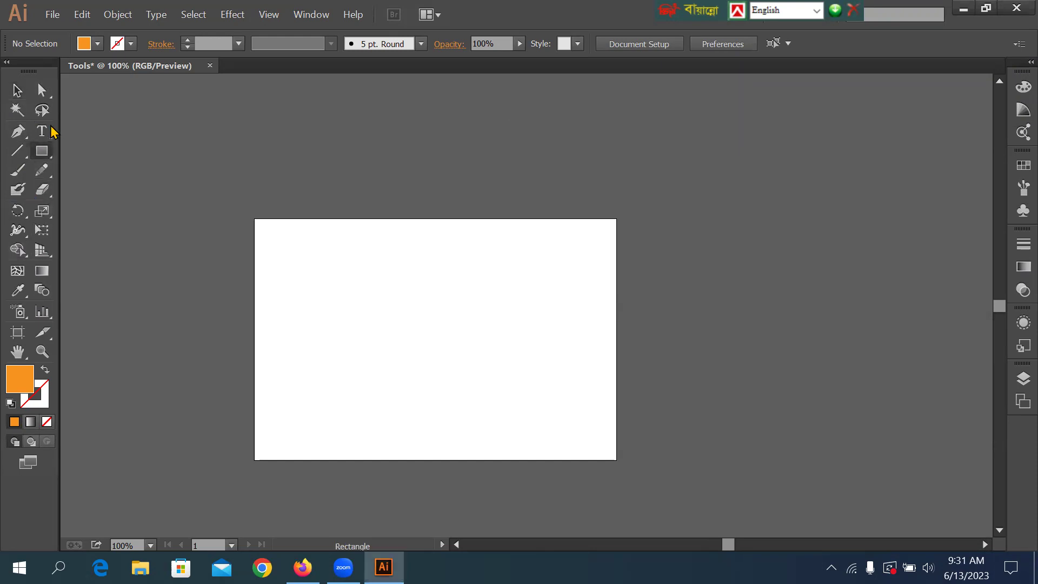
left_click(44, 131)
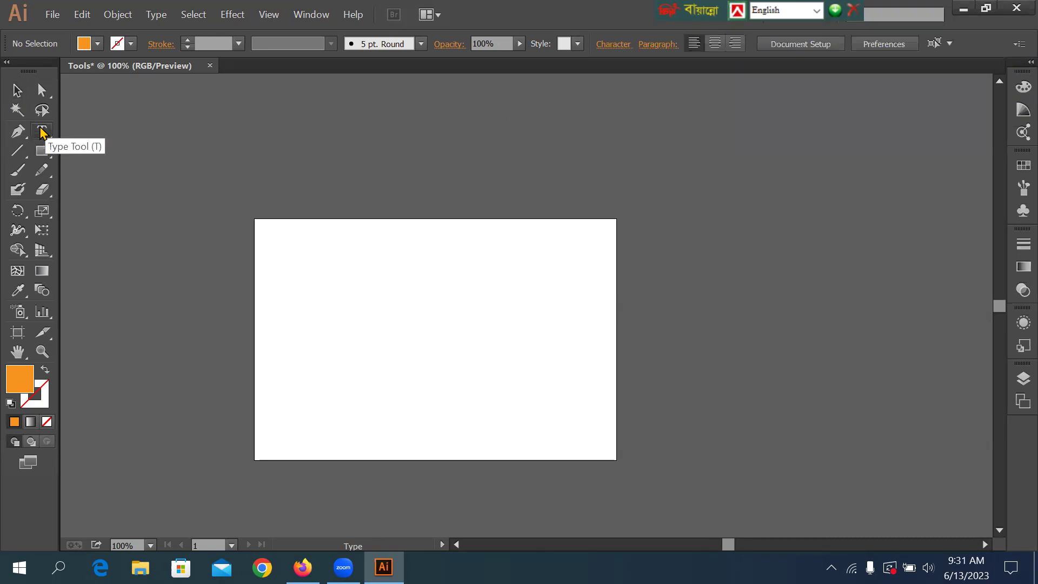
left_click(317, 264)
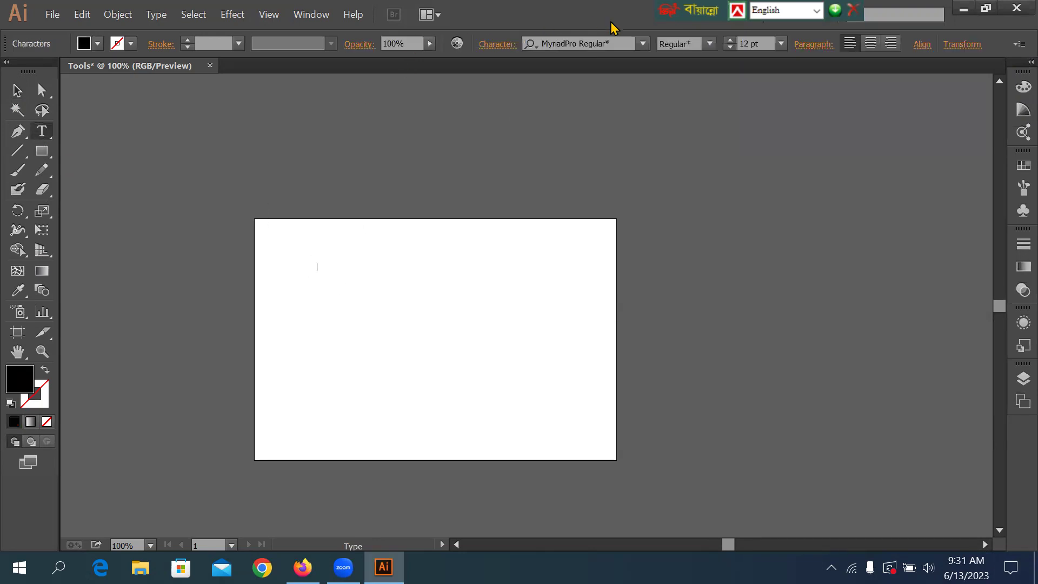
left_click(782, 44)
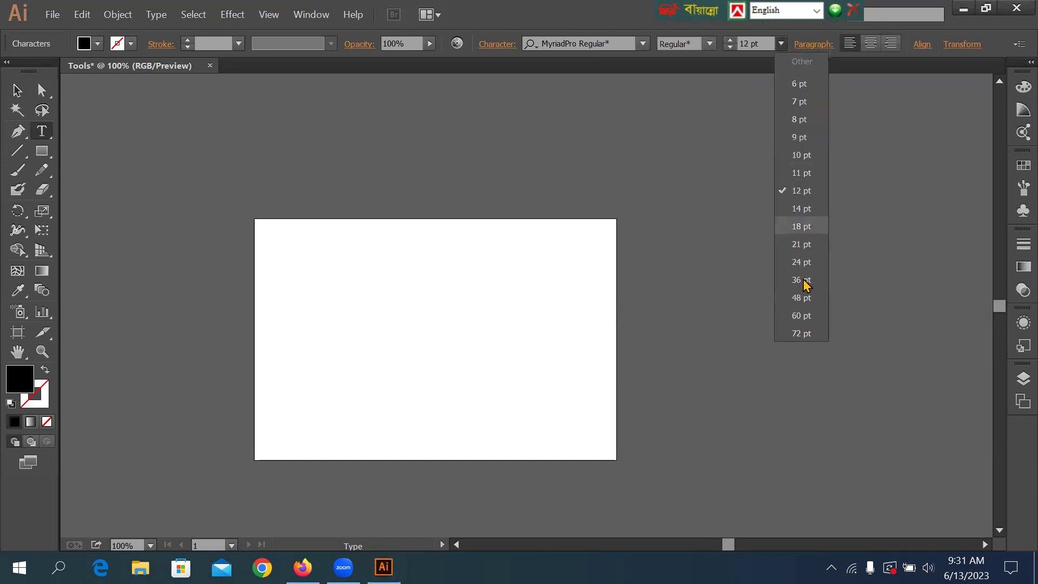
left_click(804, 301)
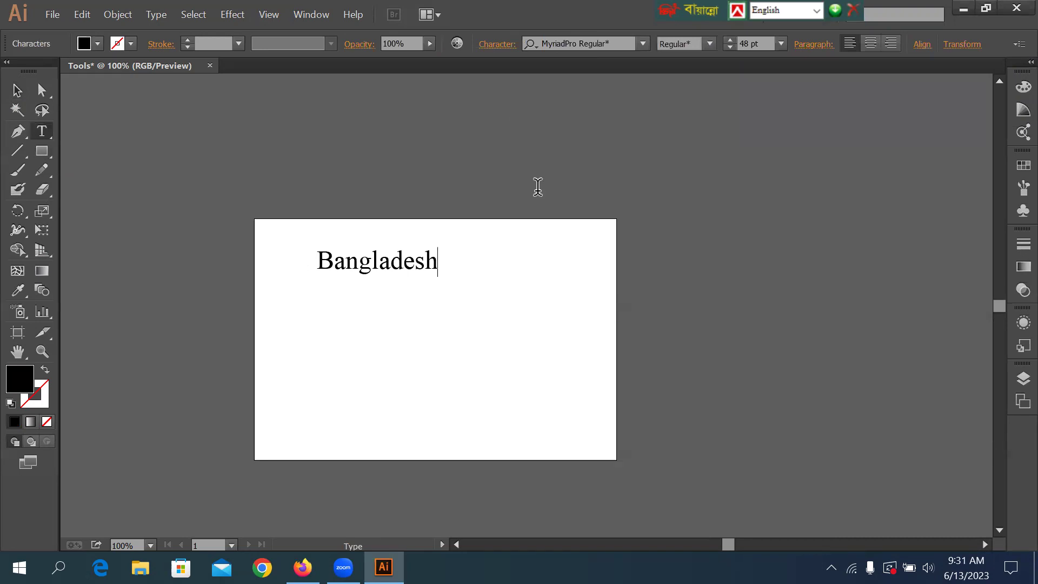
Move the "Bangladesh" text to the right and slightly down, near the artboard's upper centre
left_click(17, 90)
left_click(369, 270)
left_click_drag(369, 272, 420, 279)
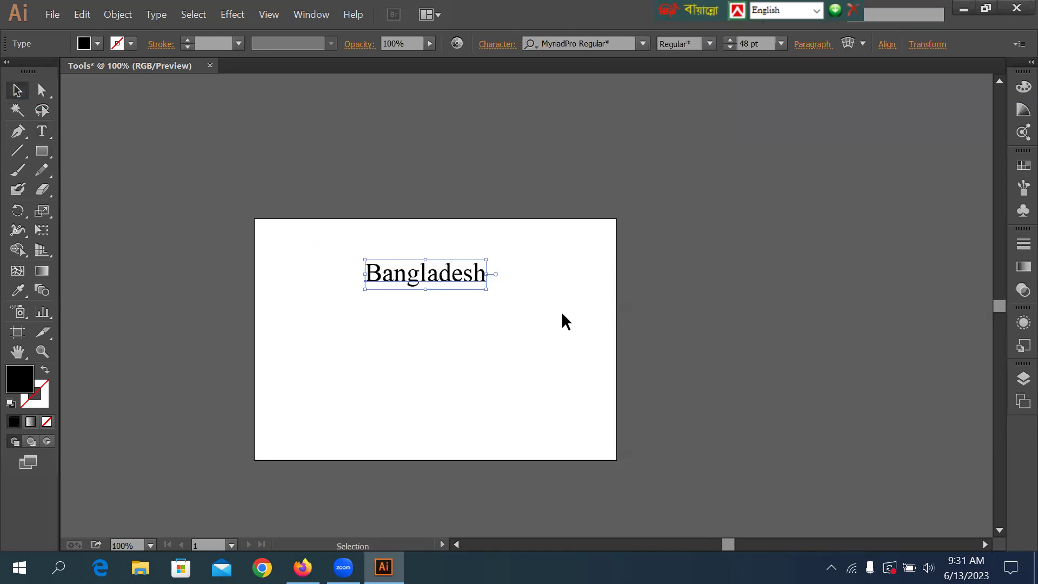
Browse through the font families and set the "Bangladesh" text to Impact
left_click(612, 43)
key("Down")
key("Down")
key("Down")
key("Down")
key("Down")
key("Down")
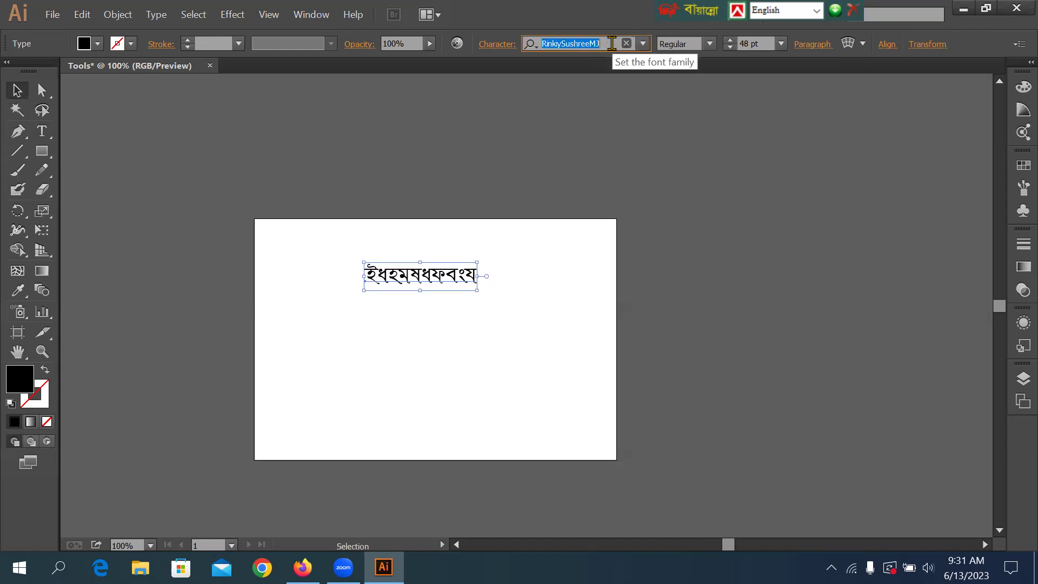
key("Down")
key("Down")
key("Down")
key("Down")
key("Down")
key("Down")
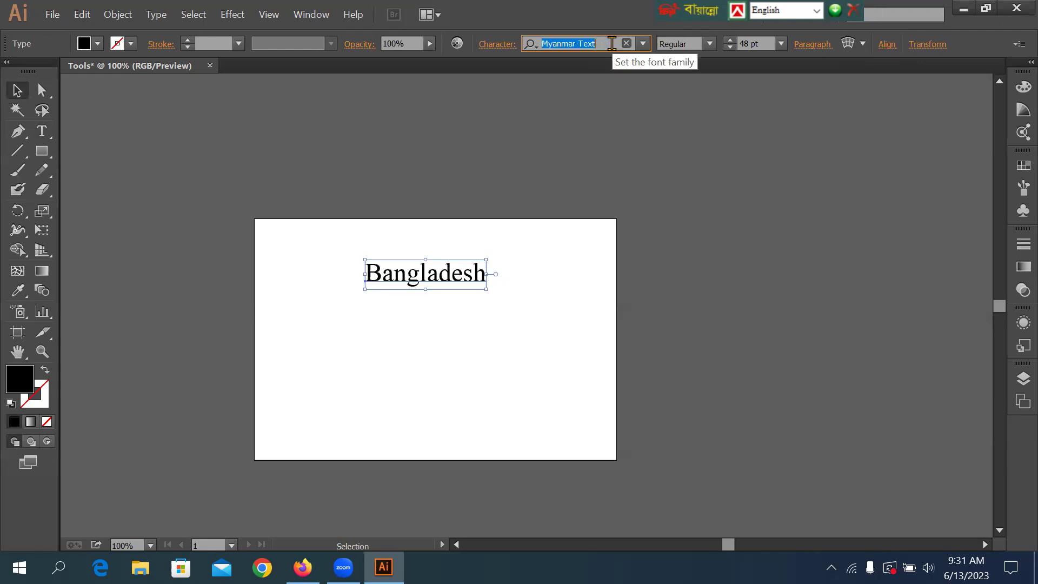
key("Down")
key("Down")
key("Down")
key("Down")
key("Down")
key("Down")
key("Down")
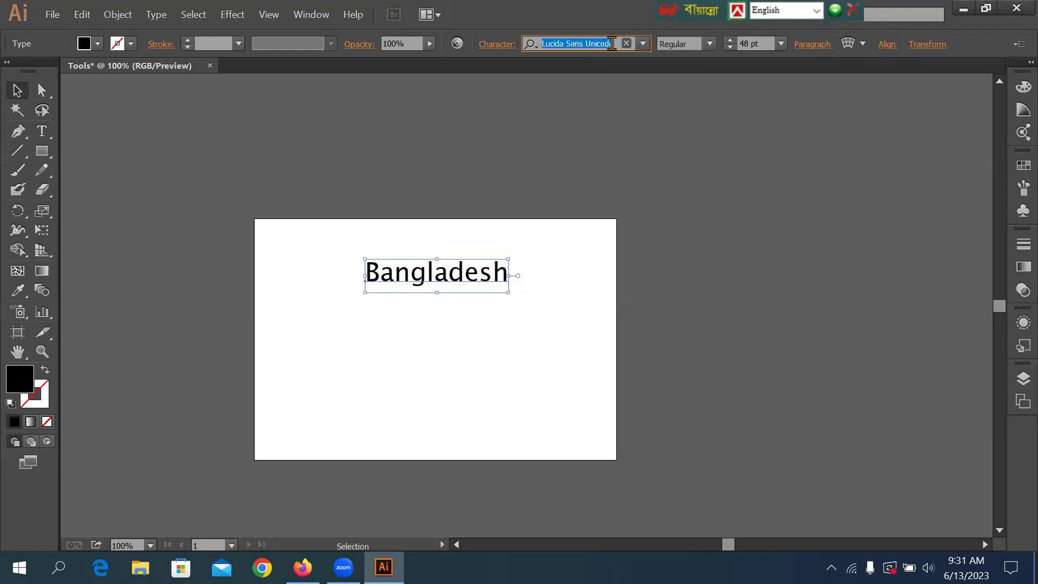
key("Down")
key("Down")
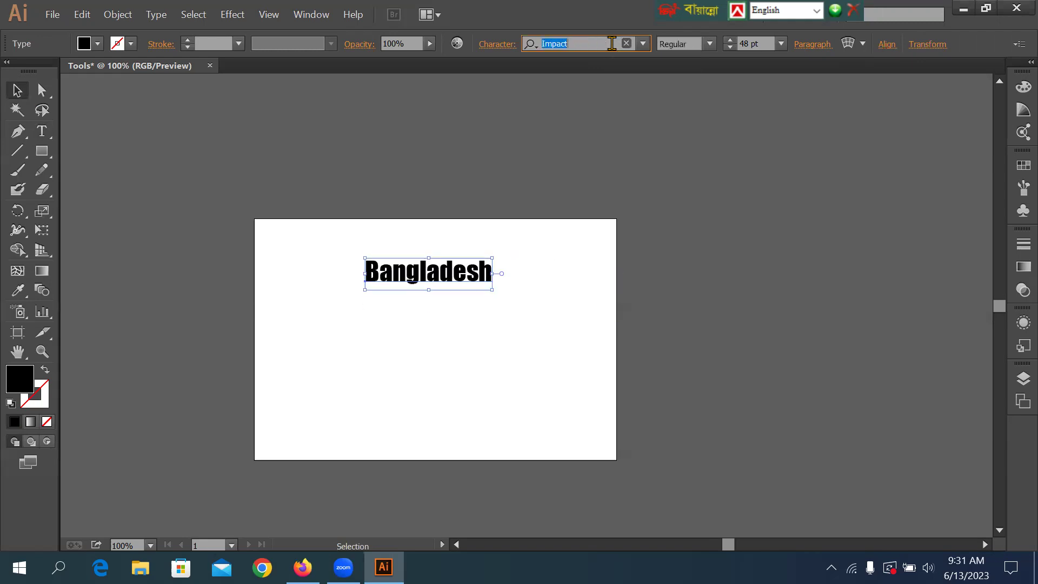
left_click(384, 237)
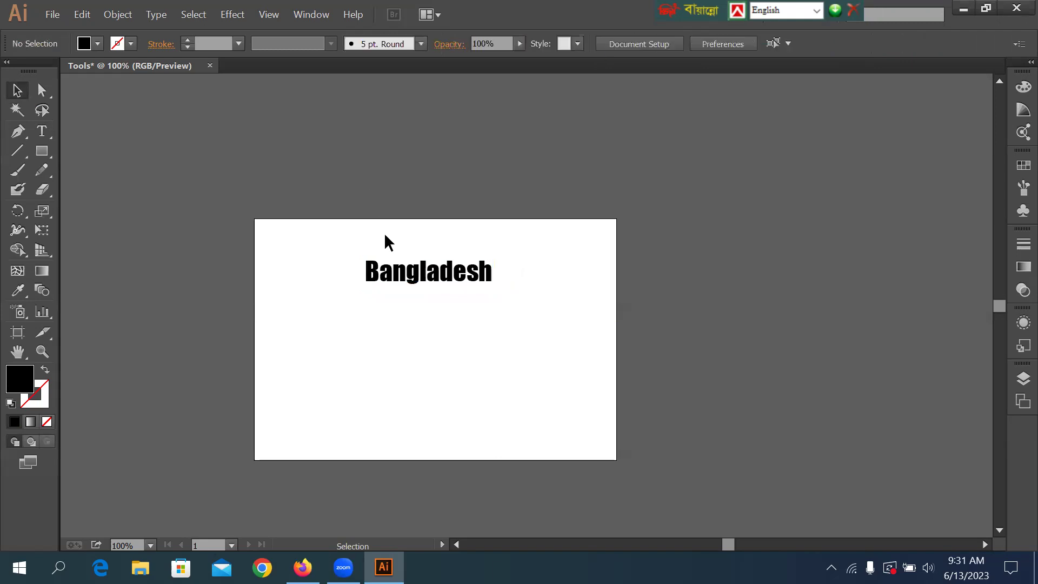
Fill the "Bangladesh" text with the red swatch
left_click_drag(334, 245, 648, 346)
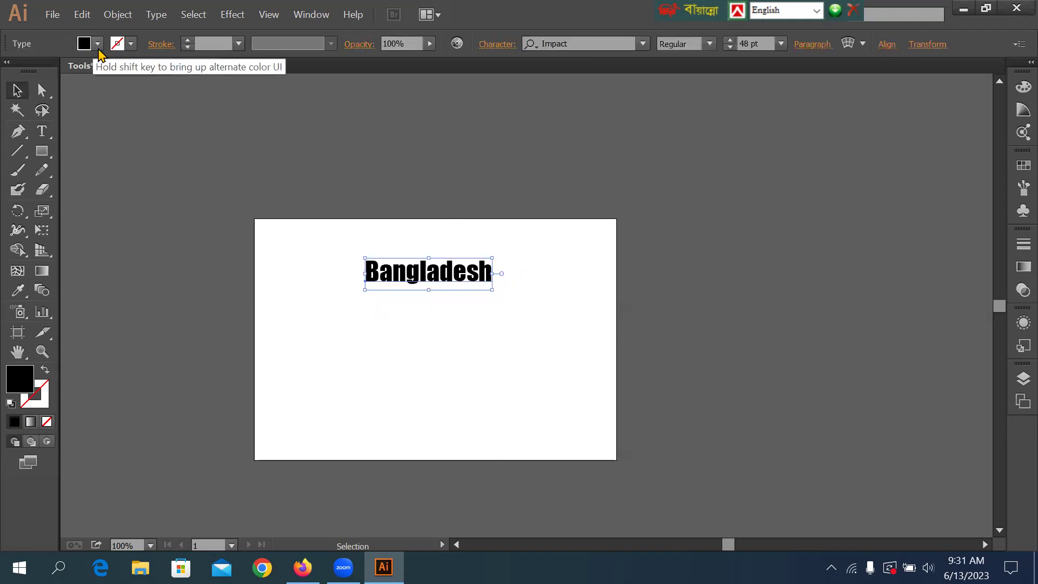
left_click(90, 48)
left_click(56, 71)
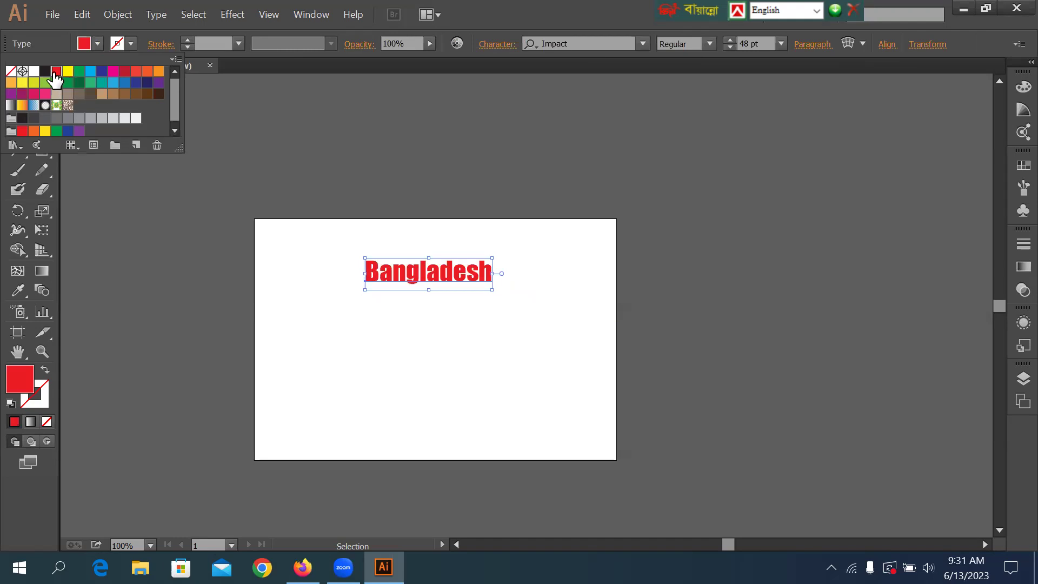
left_click(435, 207)
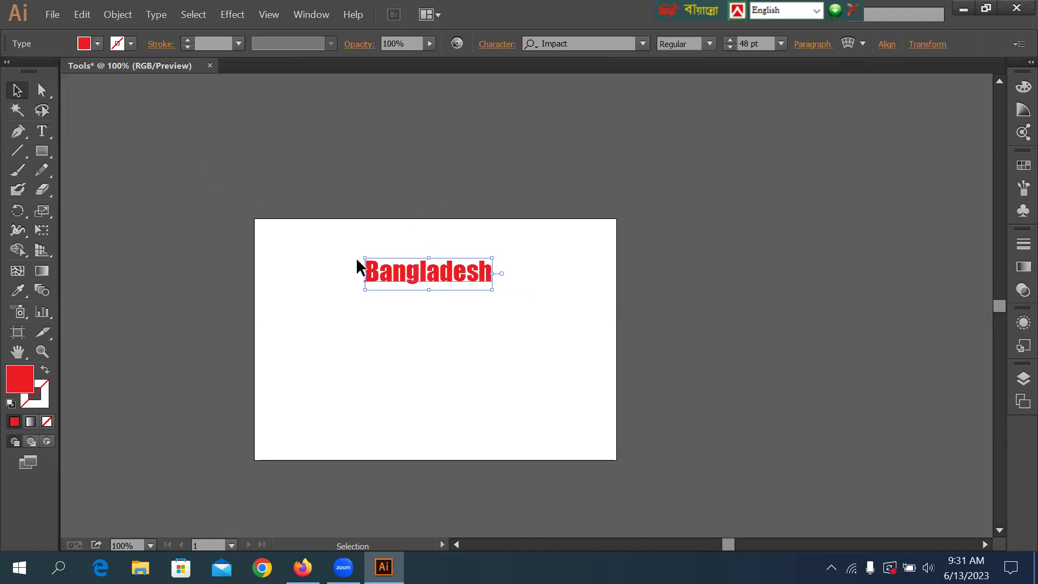
left_click(131, 44)
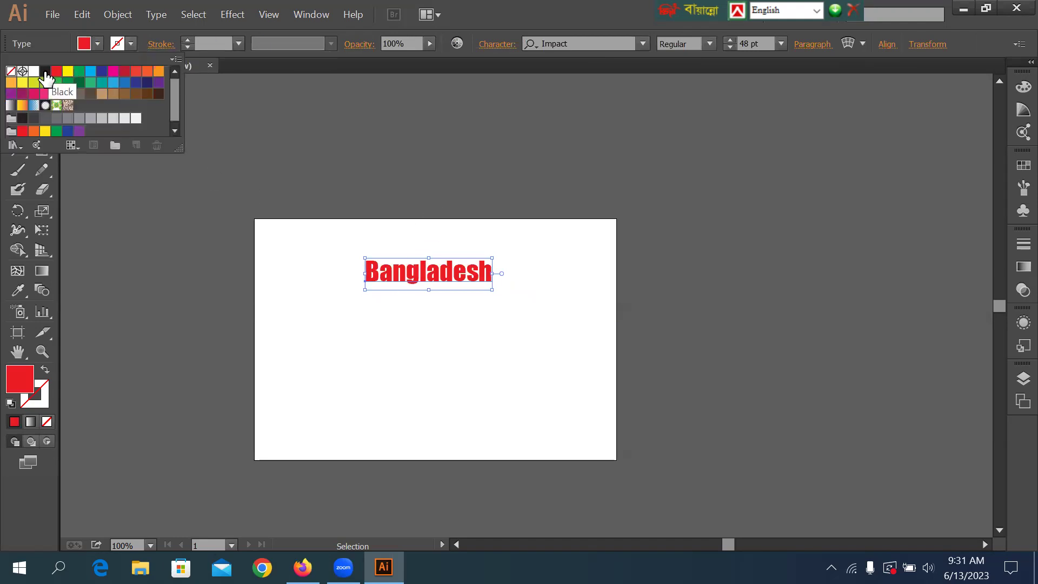
left_click(409, 218)
left_click(324, 254)
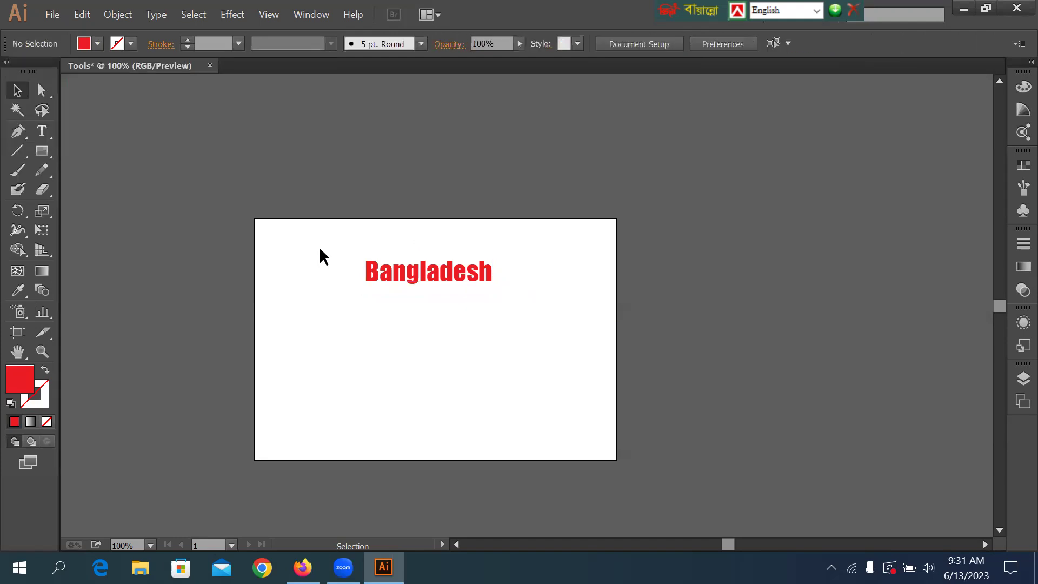
Try the Javanese Text font on the "Bangladesh" text, followed by Microsoft Sans Serif
left_click(409, 269)
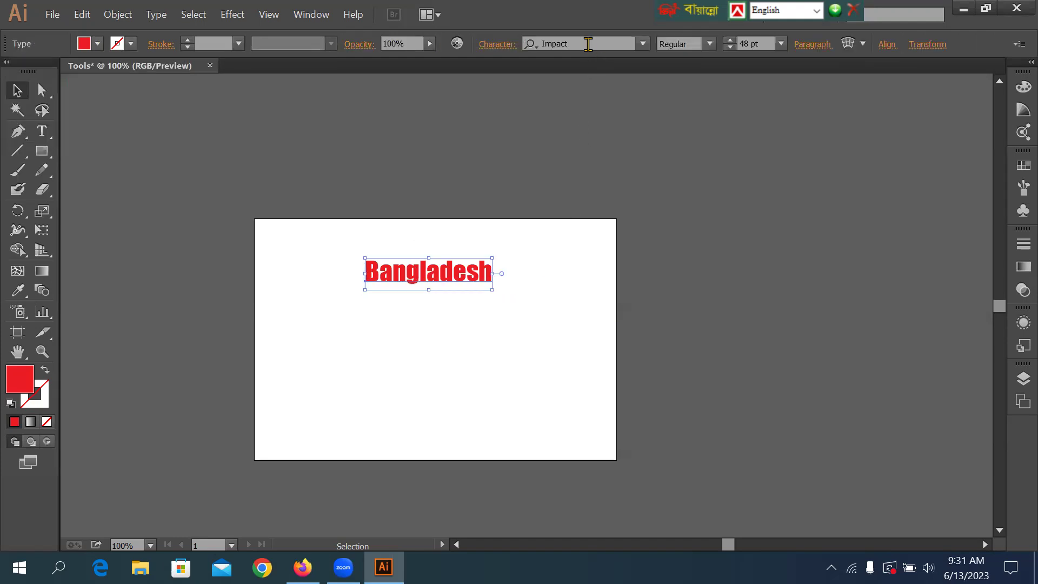
left_click(643, 45)
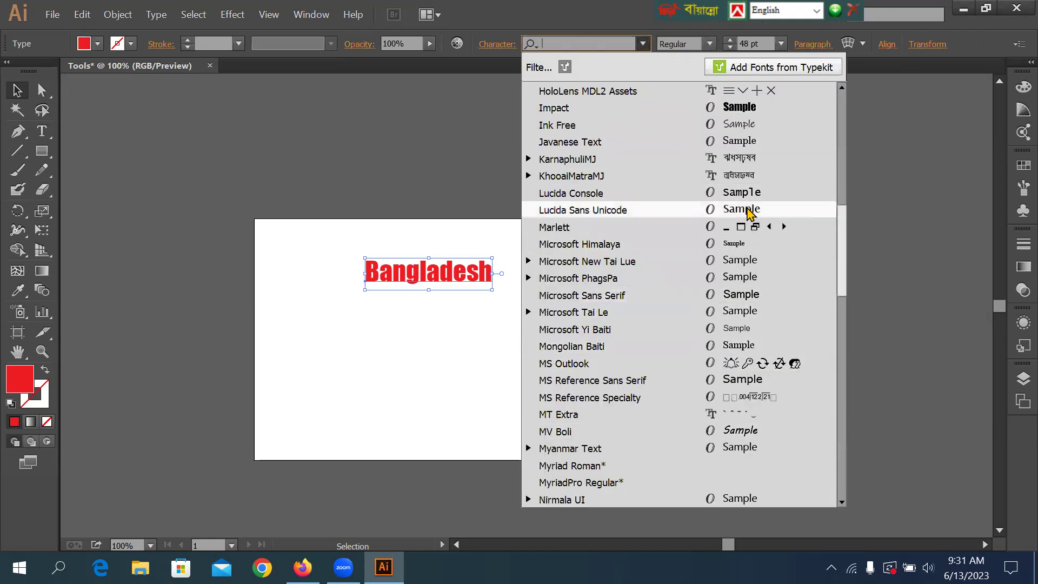
left_click(741, 142)
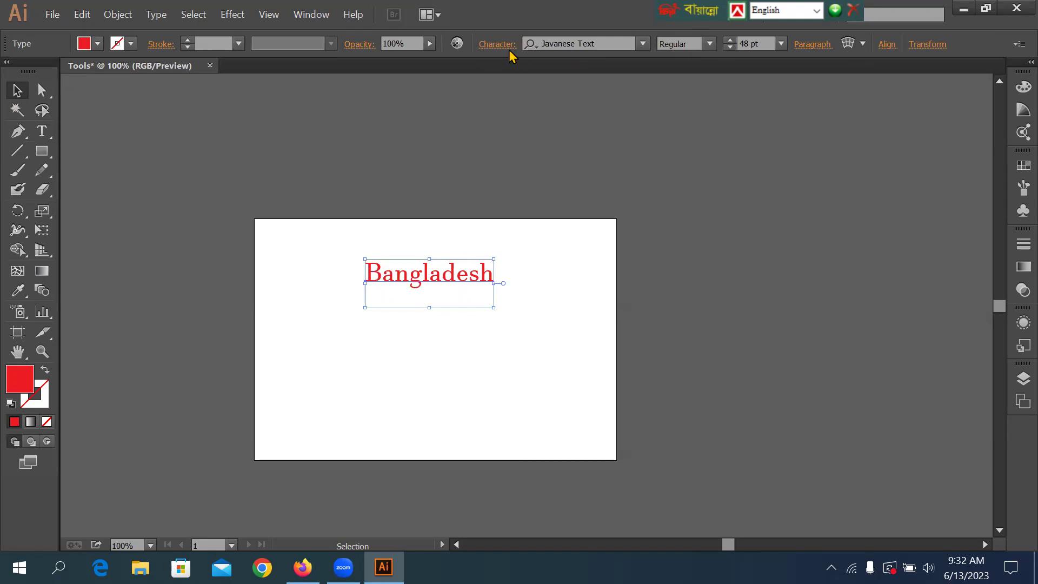
left_click(642, 43)
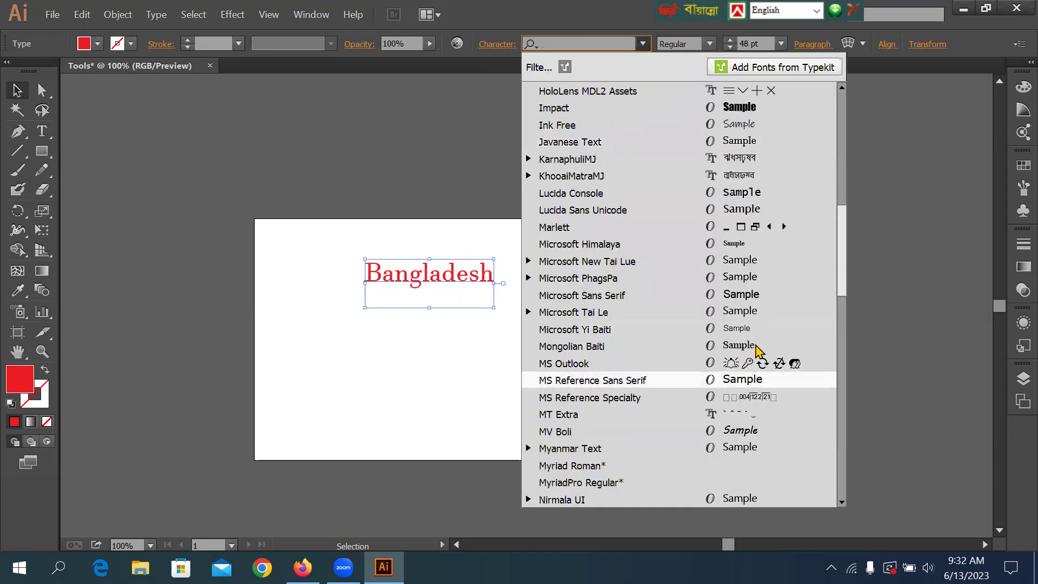
left_click(753, 295)
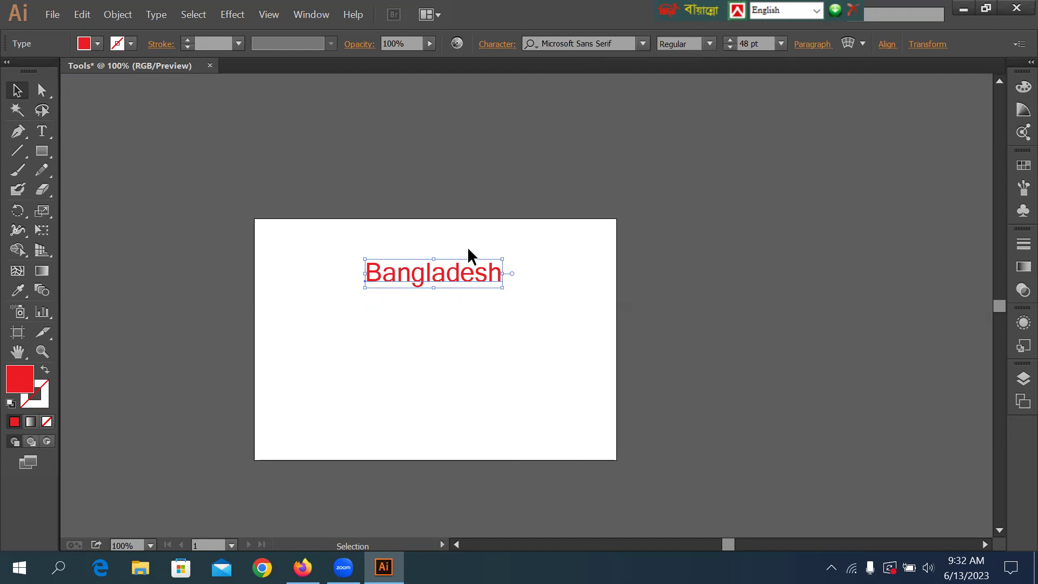
Step back through the font families to Impact for the text and deselect it
left_click(616, 46)
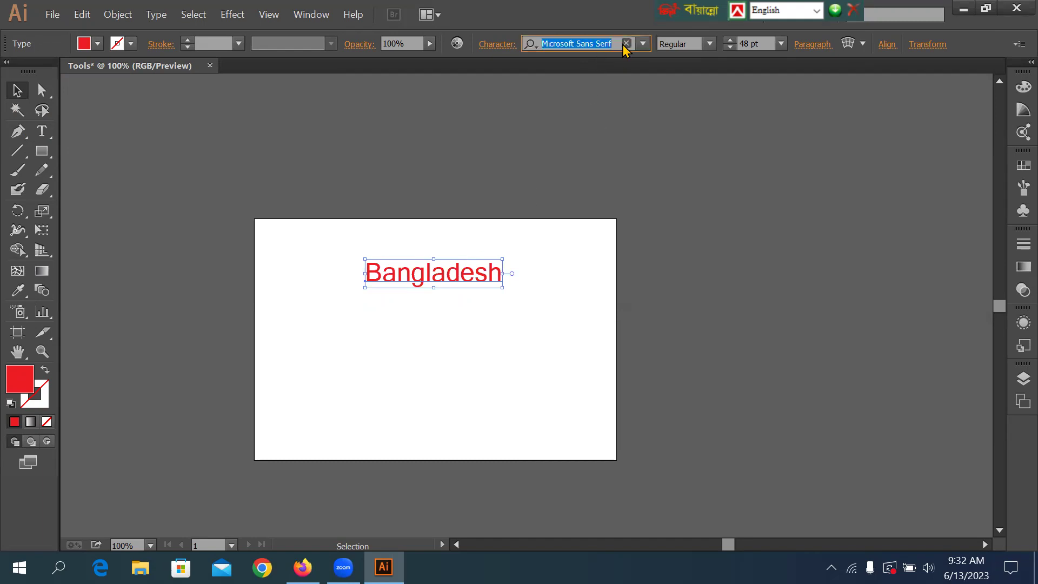
key("Up")
key("Up")
key("Up")
key("Up")
key("Up")
key("Up")
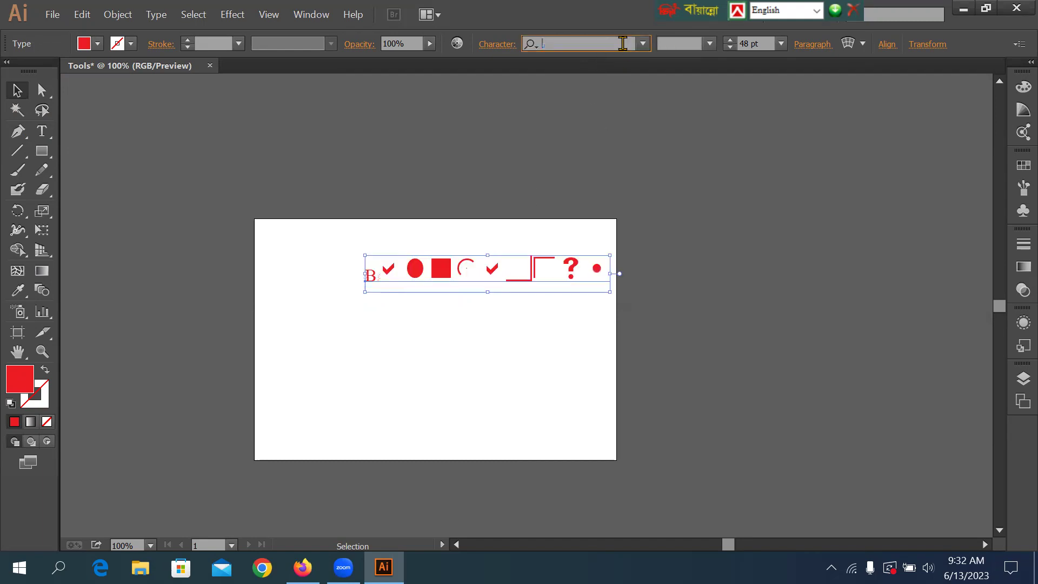
key("Up")
key("Up")
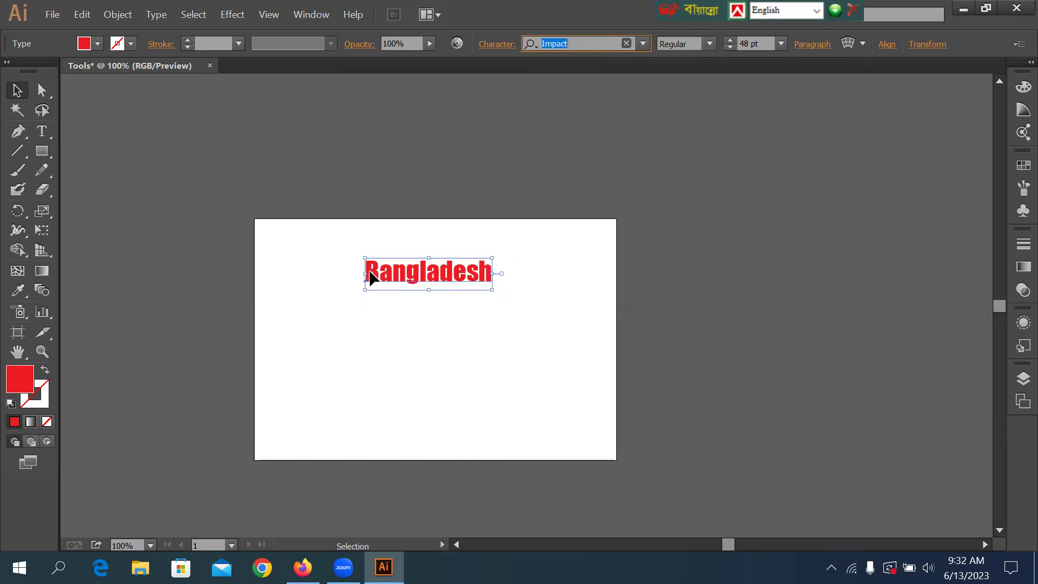
left_click(436, 253)
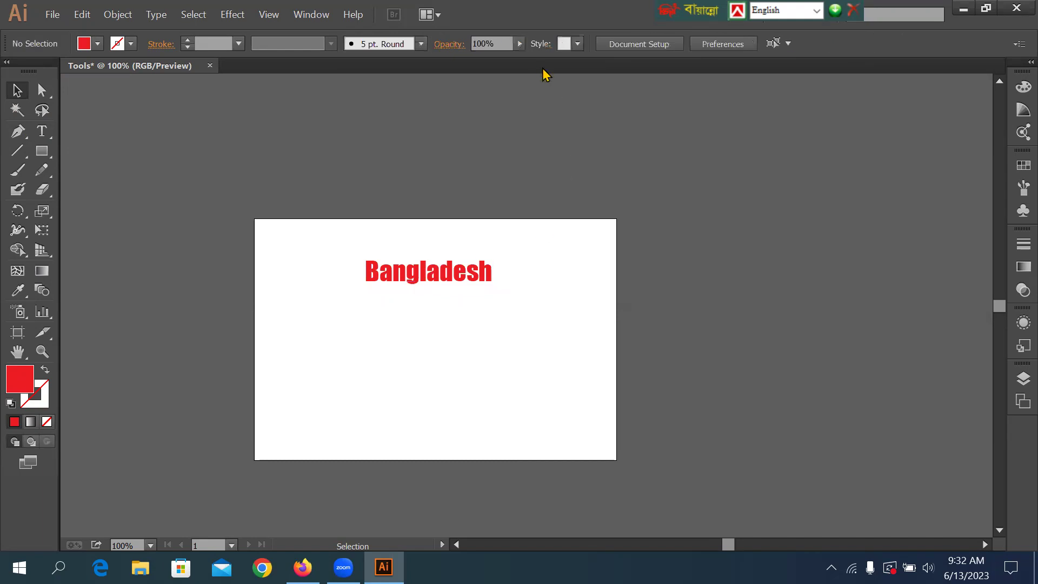
left_click(397, 270)
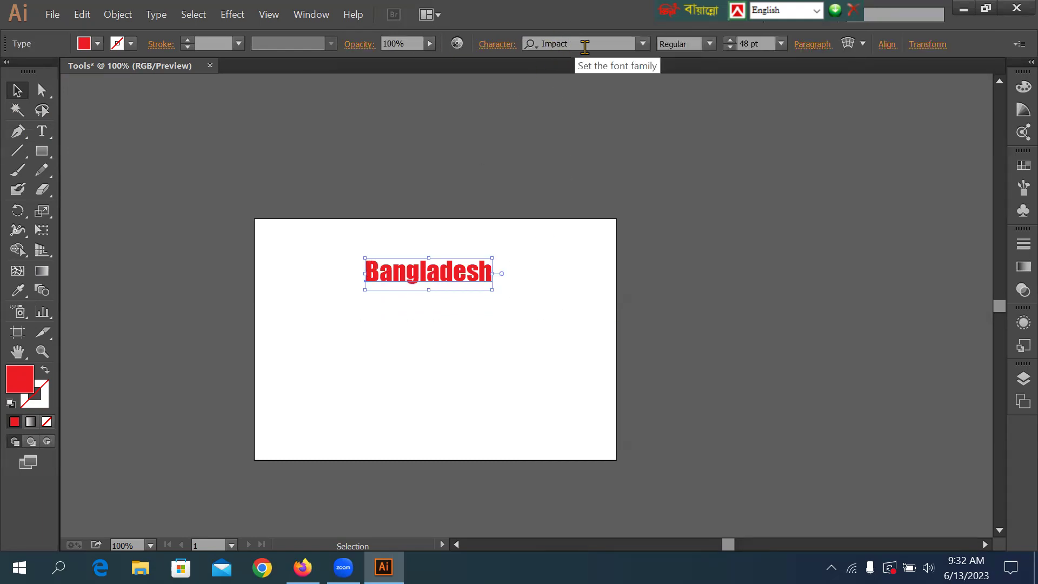
left_click(709, 44)
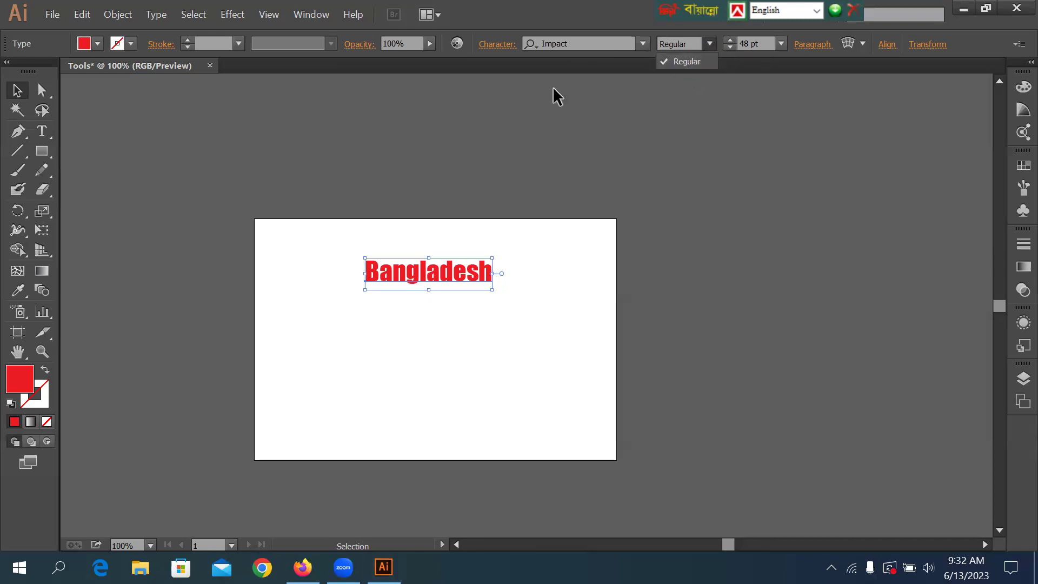
left_click(366, 320)
Give the "Bangladesh" text a black stroke with a weight of 2 pt
left_click(435, 270)
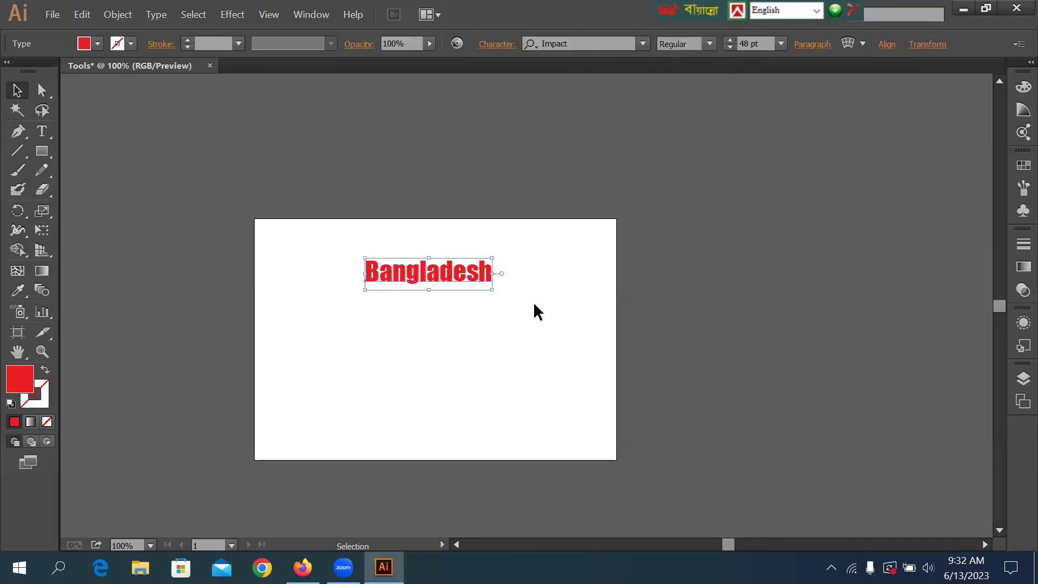
left_click(97, 44)
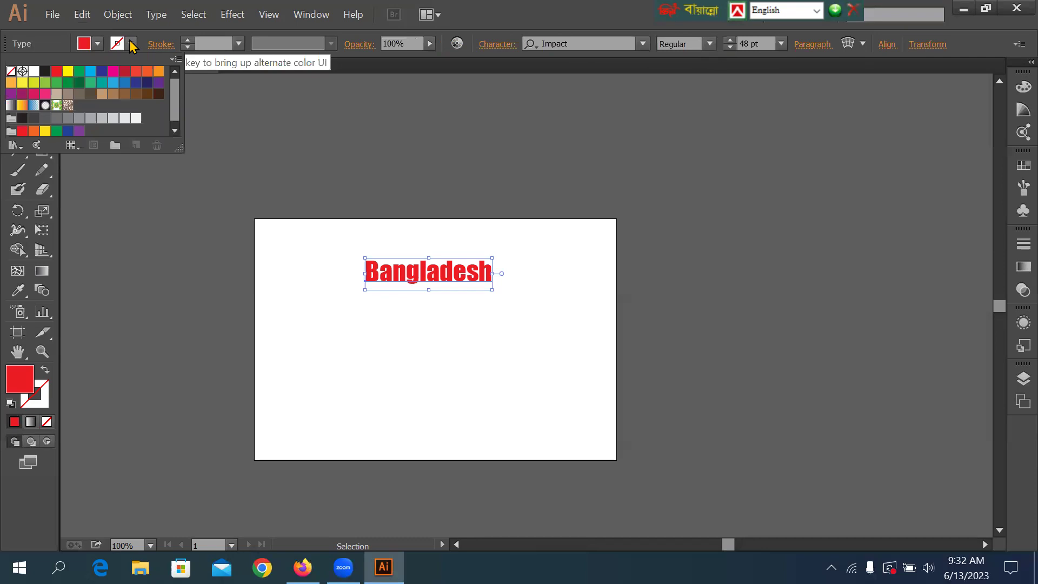
left_click(46, 74)
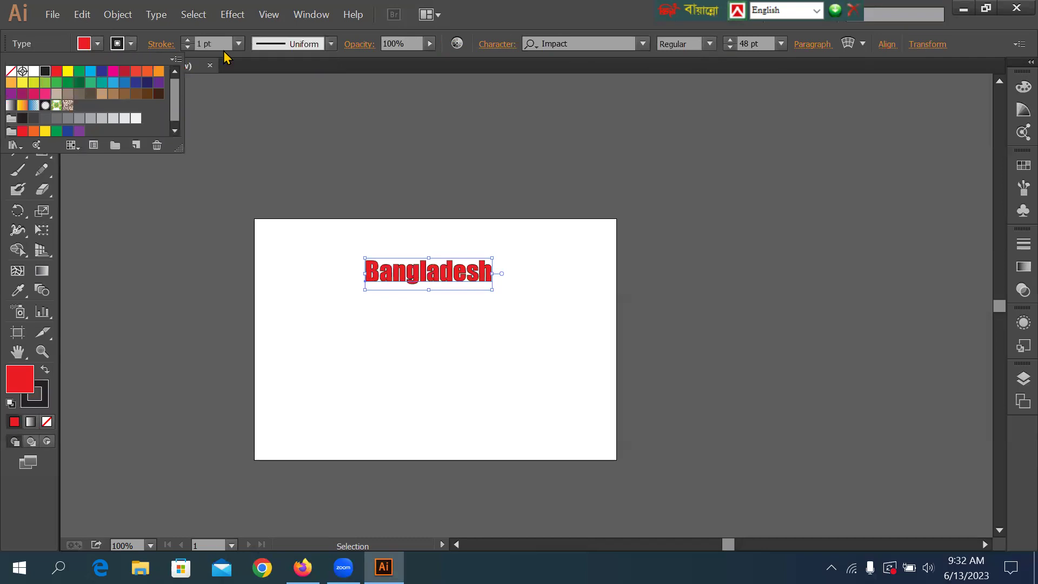
left_click(238, 43)
left_click(239, 44)
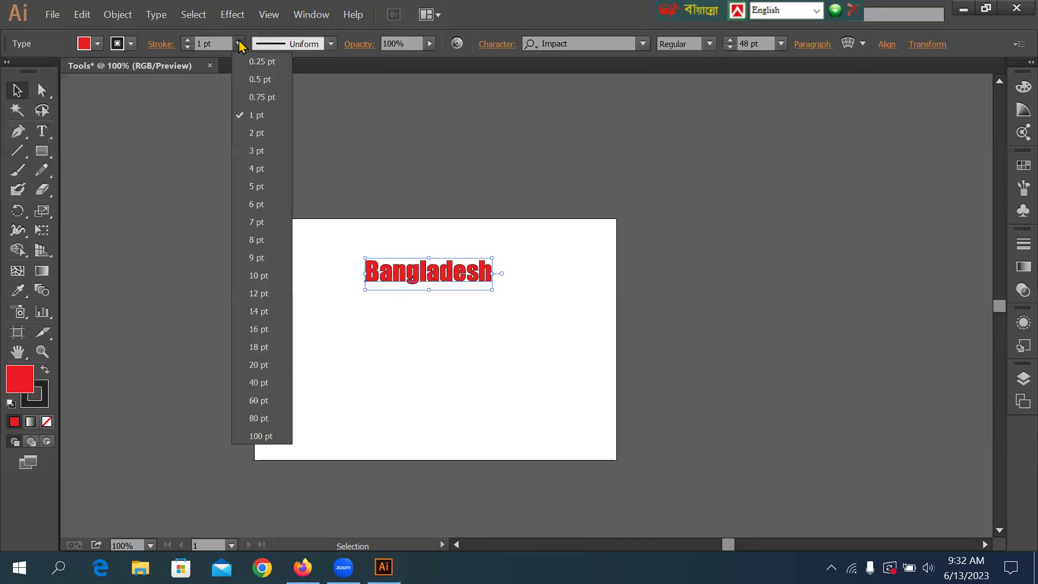
left_click(252, 133)
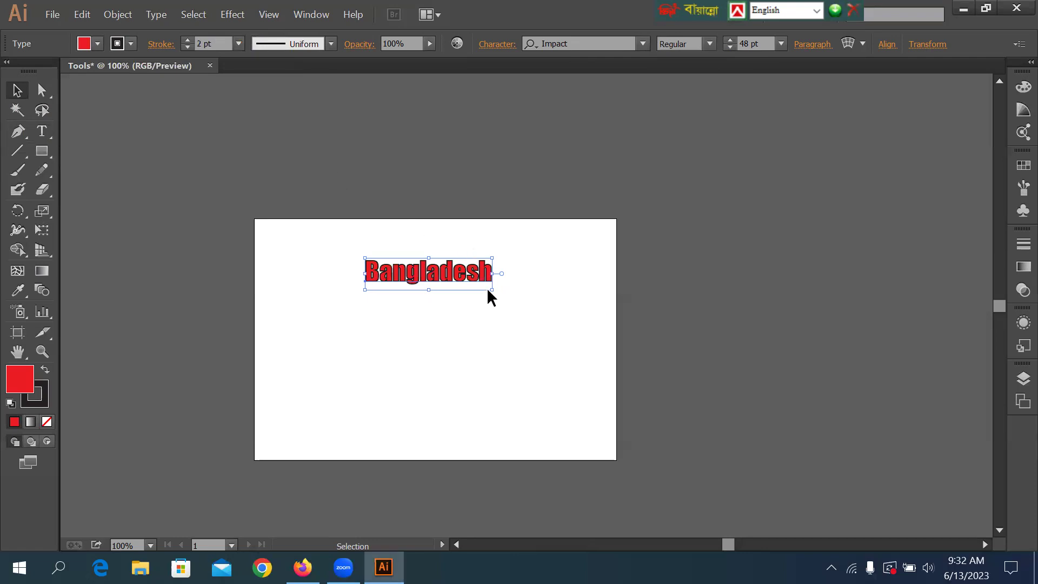
Scale the "Bangladesh" text up around its centre to a font size of about 89 pt
left_click_drag(492, 289, 549, 320)
left_click(415, 198)
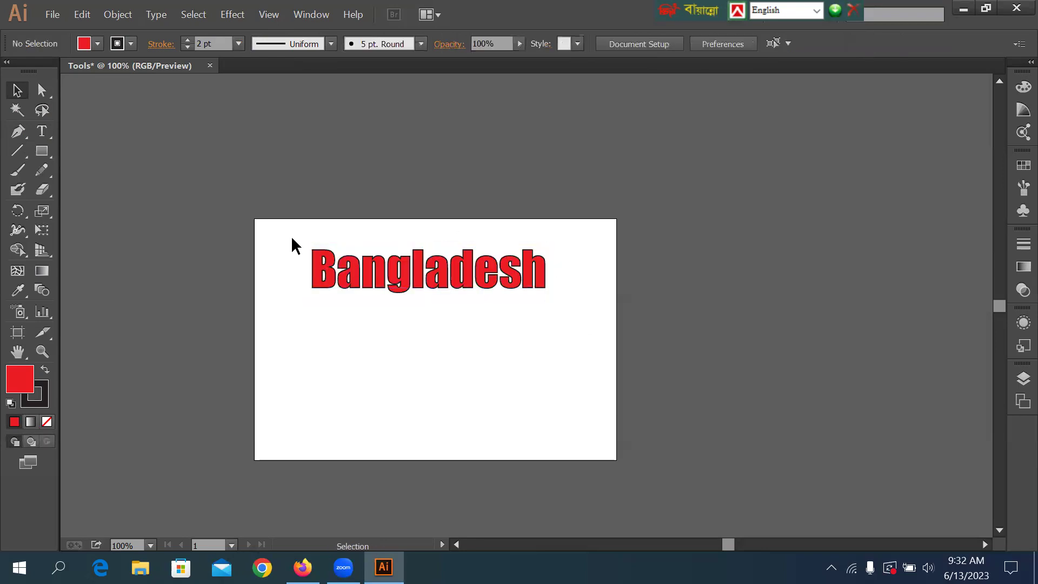
left_click_drag(292, 241, 638, 327)
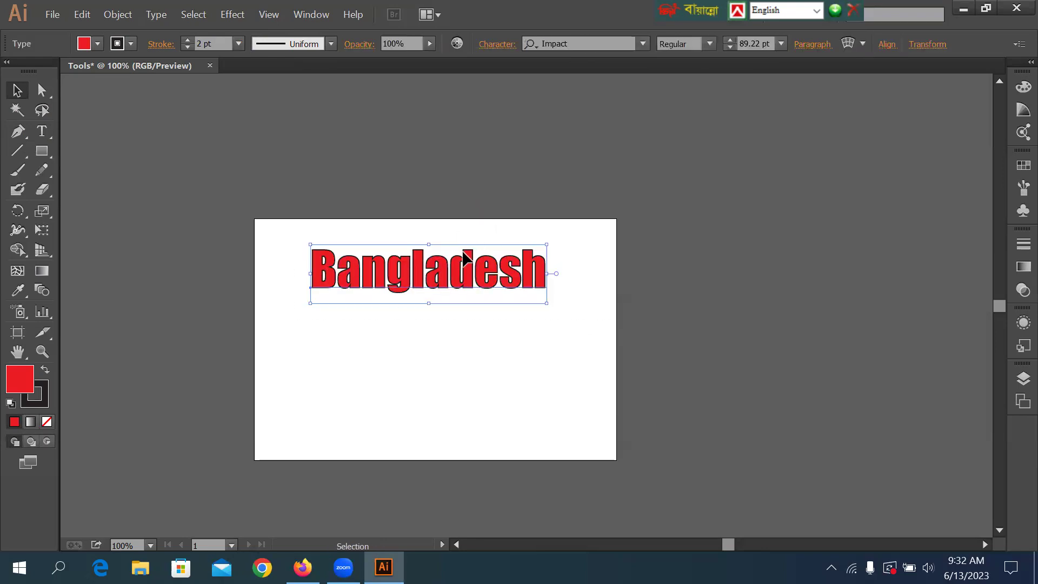
Set the text's font size to 60 pt and move it right toward the artboard's upper centre
left_click(781, 43)
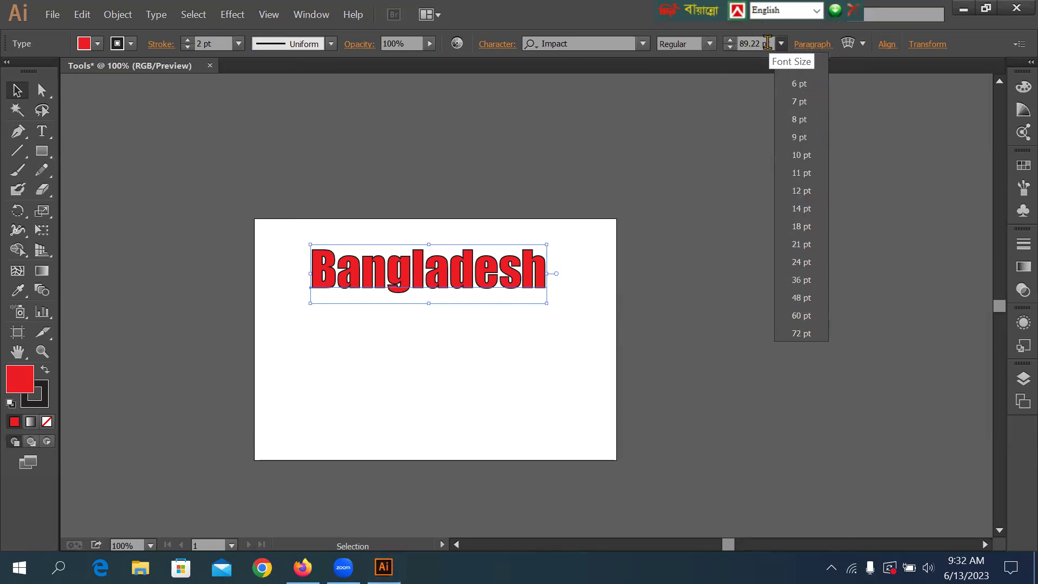
left_click(797, 315)
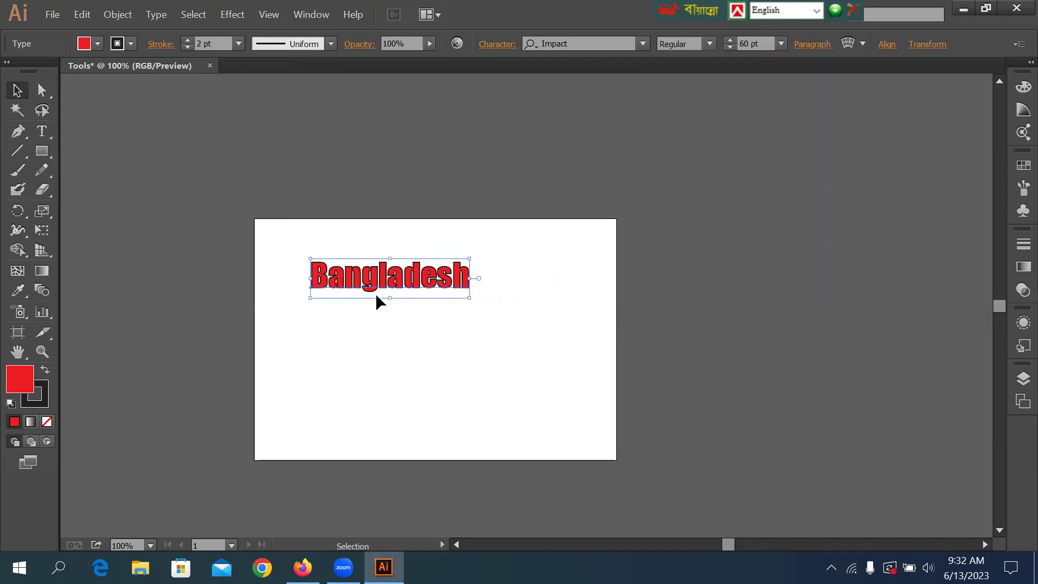
left_click_drag(371, 280, 431, 277)
Examine the black outline around the letters of the "Bangladesh" text up close
key("ctrl+space")
left_click_drag(352, 243, 458, 320)
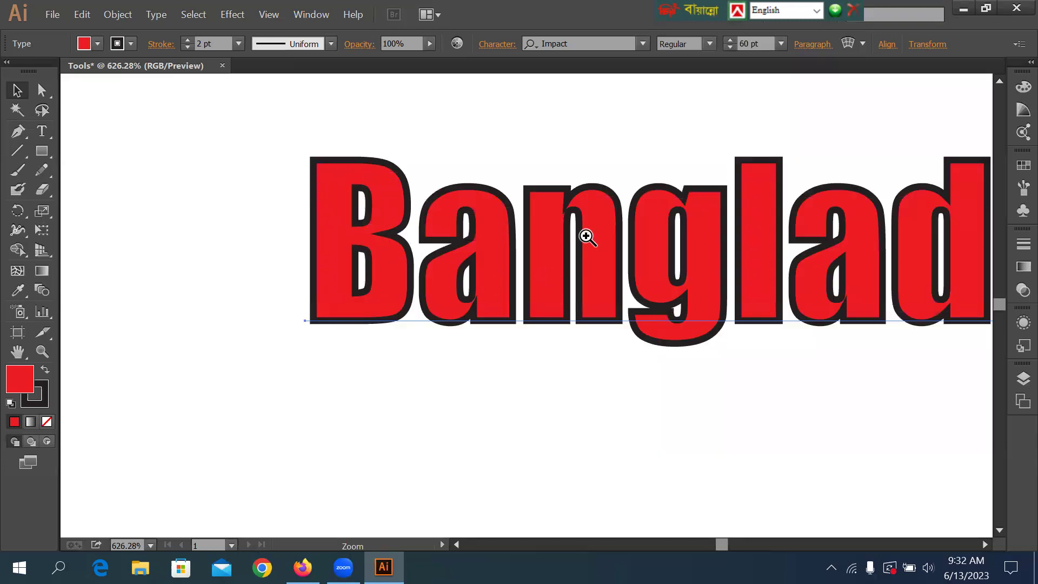
key("ctrl+minus")
key("ctrl+minus")
key("ctrl+minus")
key("ctrl+minus")
key("ctrl+minus")
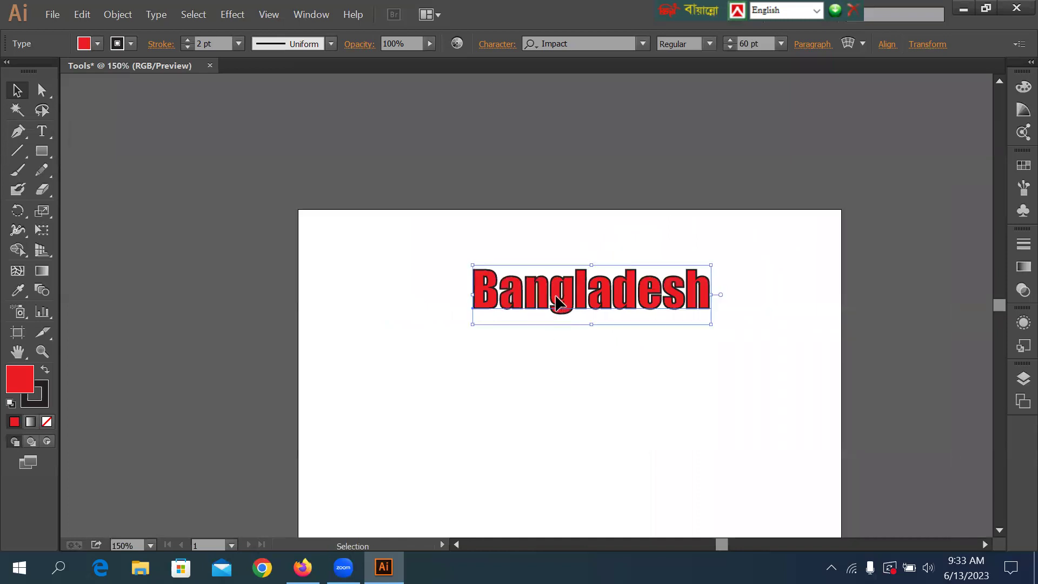
Move the "Bangladesh" text slightly left on the artboard and set its stroke to none
left_click_drag(556, 297, 508, 301)
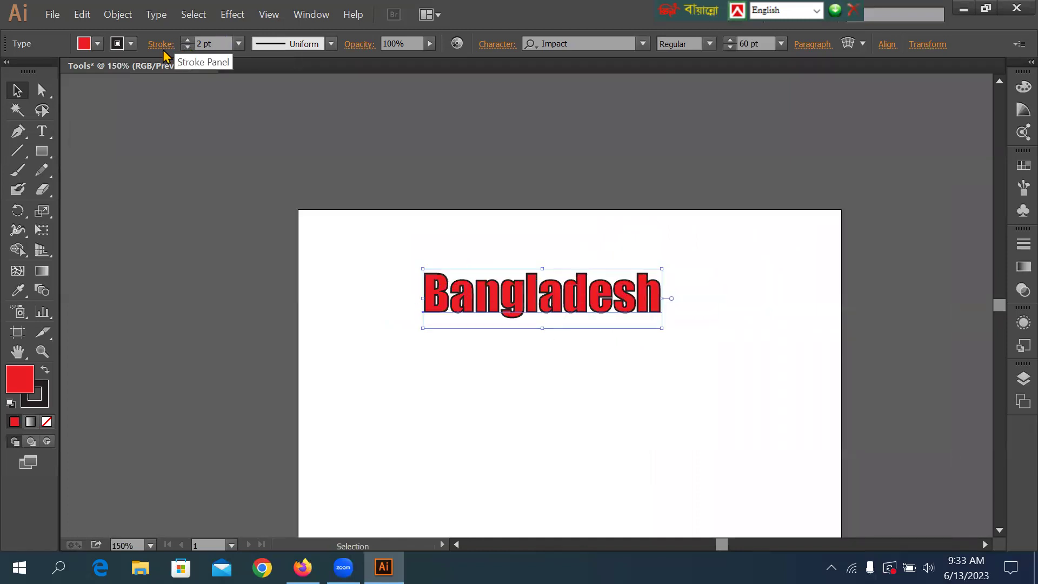
left_click(130, 44)
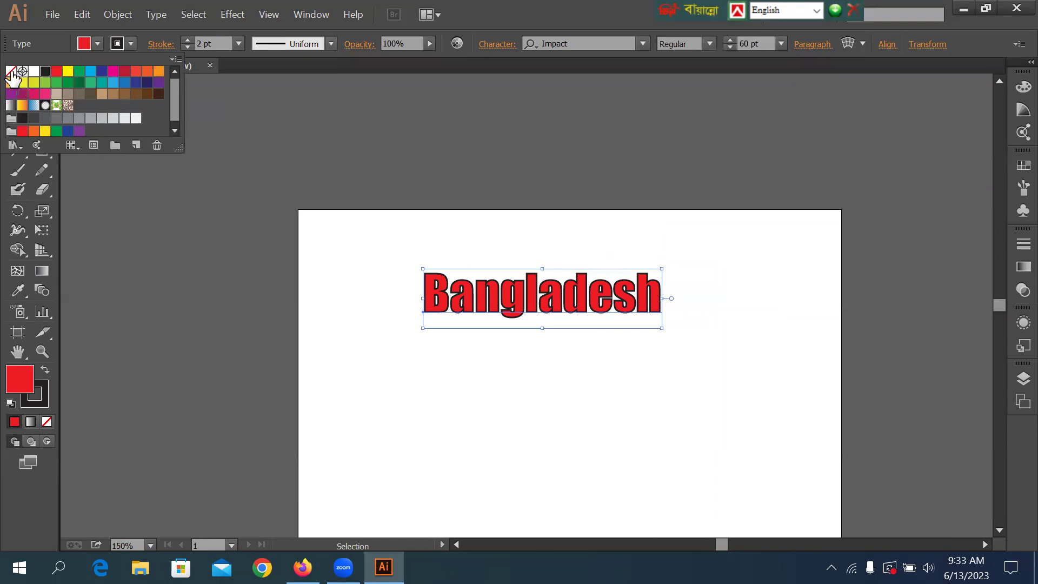
left_click(11, 70)
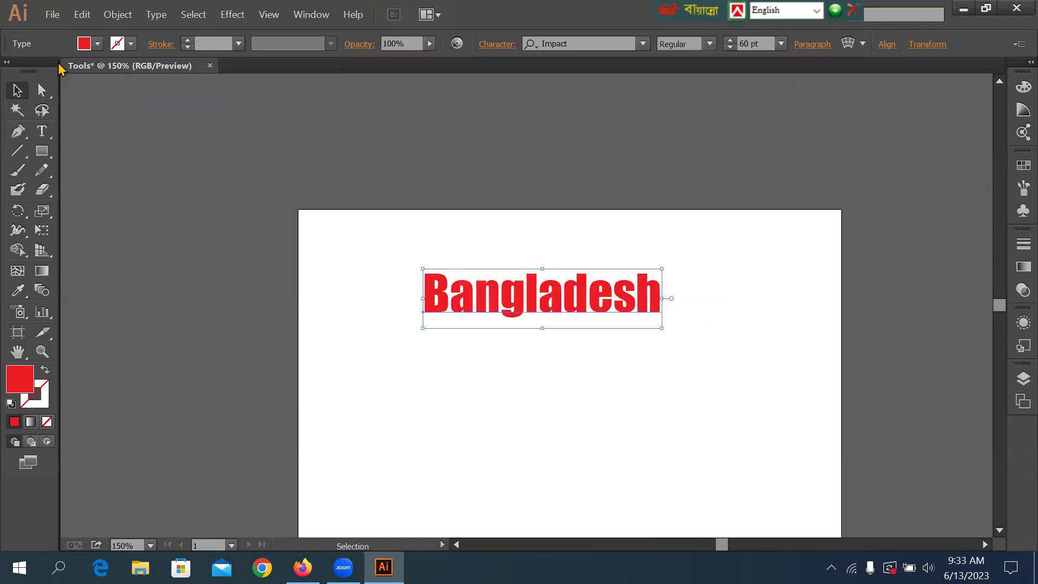
Open the photo IMG_20160306_131621.jpg from the Desktop folder as its own document
left_click(53, 15)
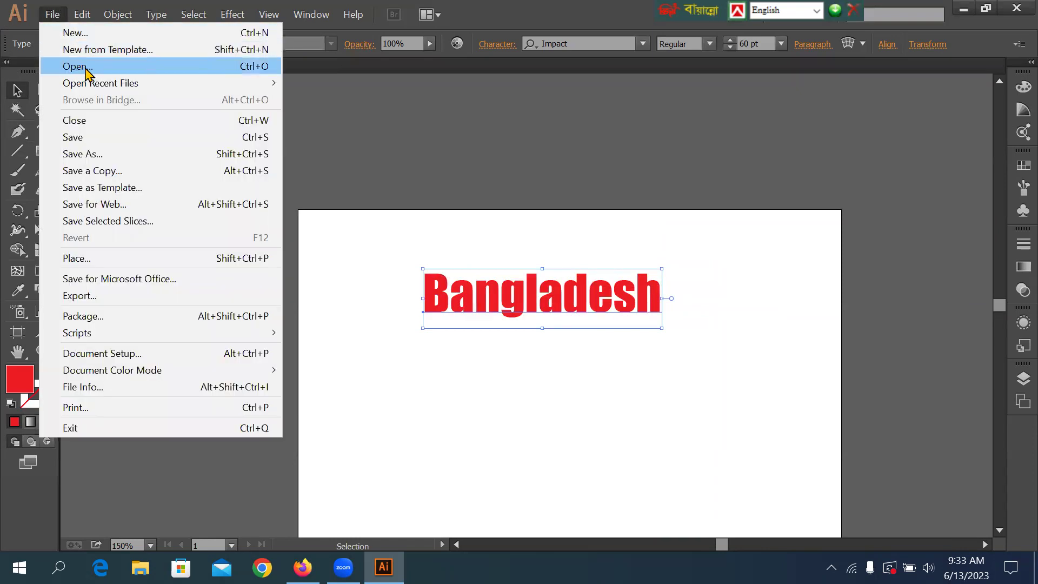
left_click(86, 67)
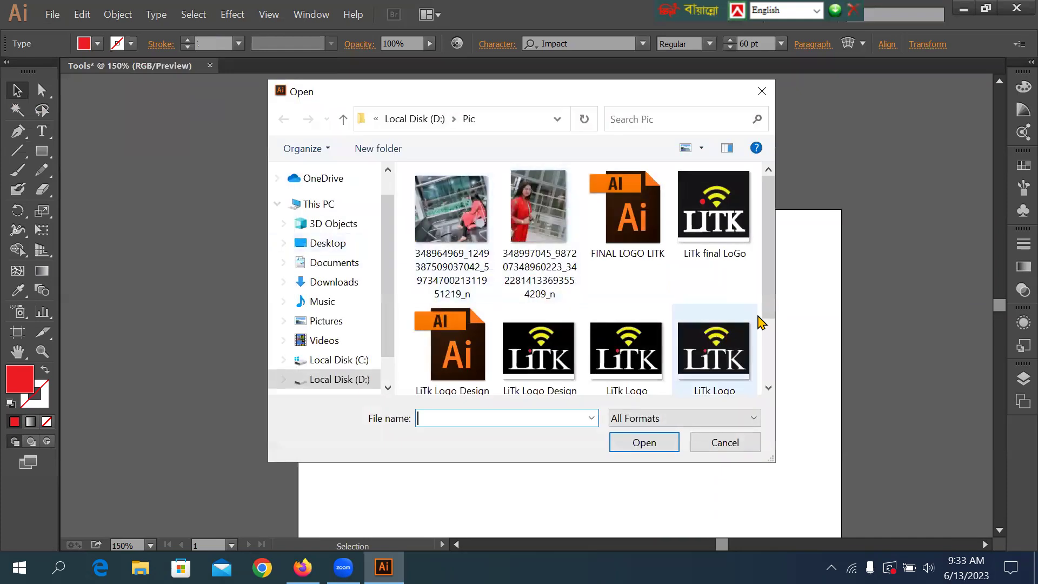
left_click_drag(769, 250, 771, 359)
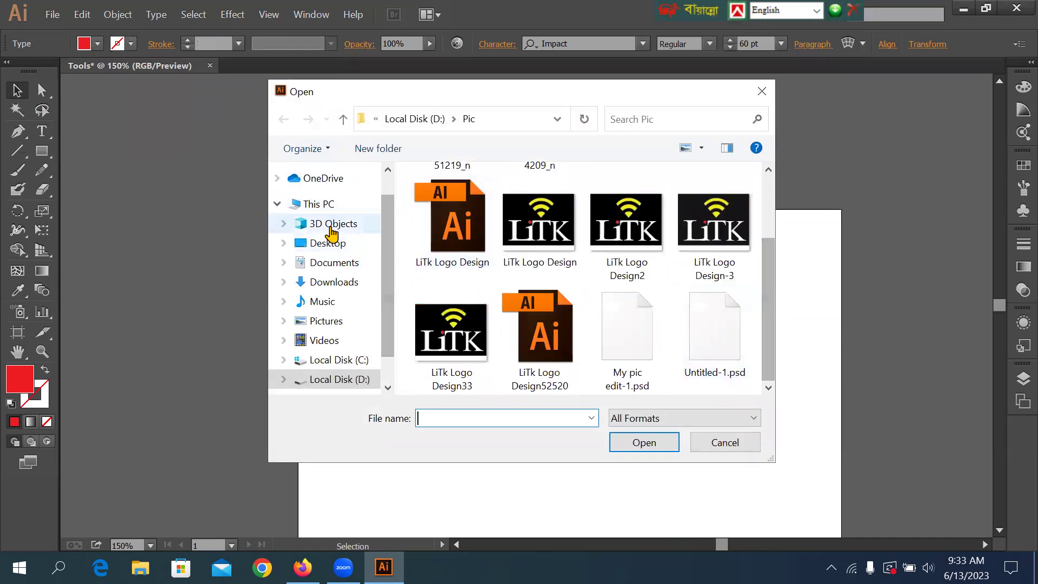
left_click(332, 244)
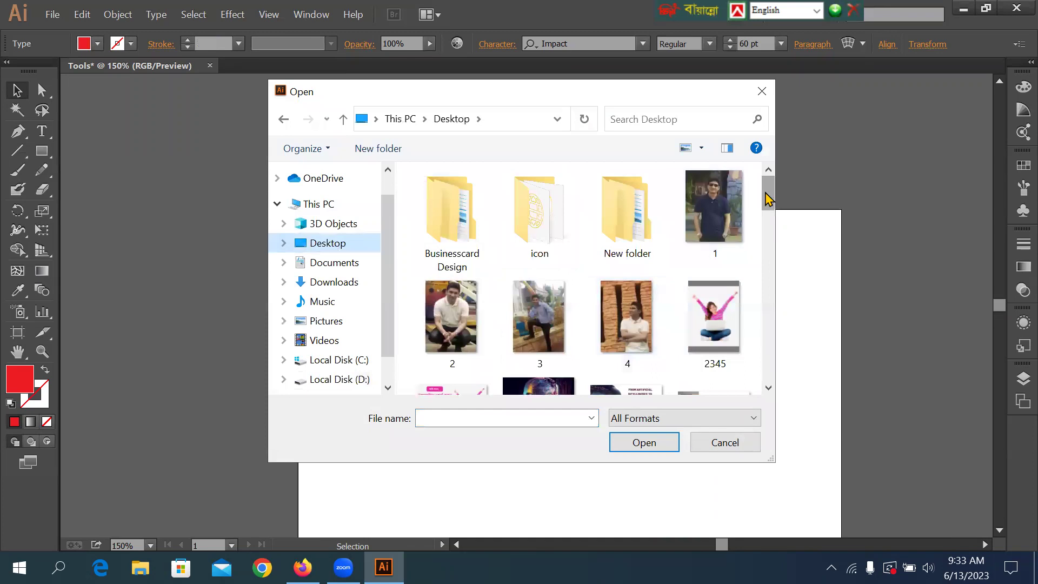
scroll(762, 246, "down", 5)
left_click_drag(762, 249, 748, 300)
double_click(535, 324)
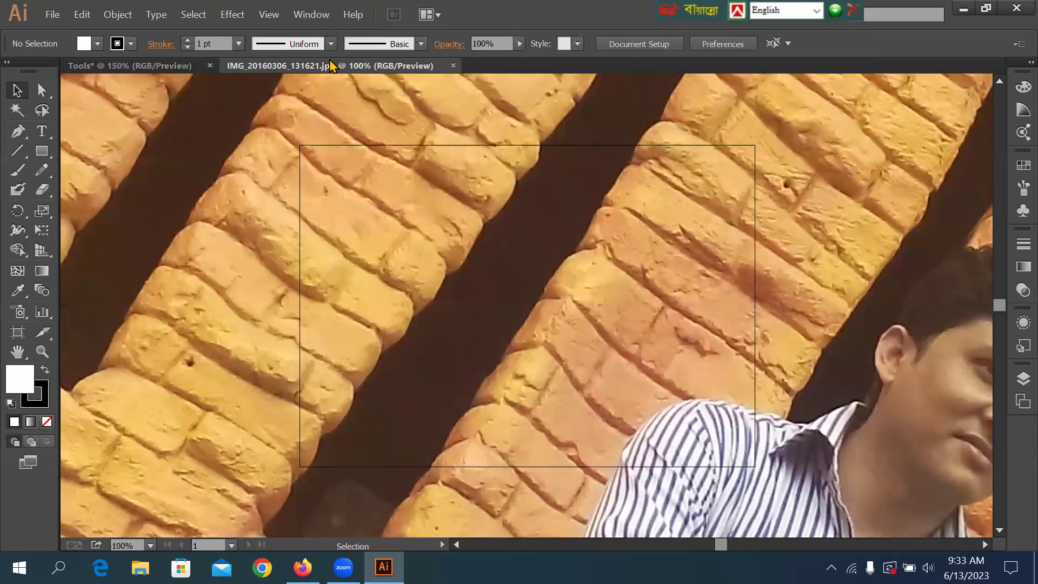
Bring the opened photo into the Tools document and scale it down to much smaller than the artboard
left_click_drag(382, 109, 541, 310)
key("ctrl+minus")
key("ctrl+minus")
key("ctrl+minus")
key("ctrl+minus")
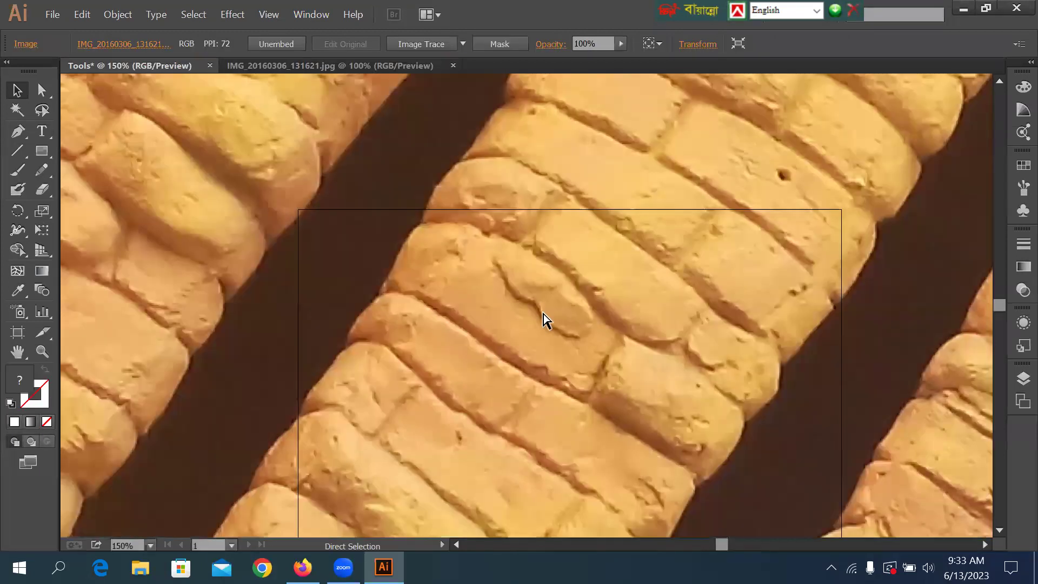
key("ctrl+minus")
key("ctrl+minus")
key("ctrl+minus")
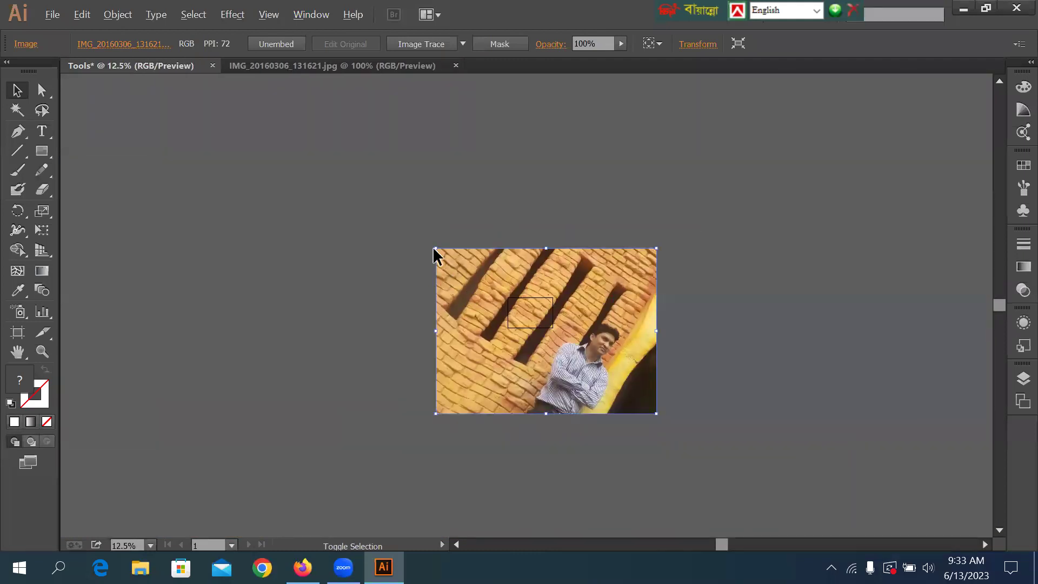
left_click_drag(436, 249, 490, 331)
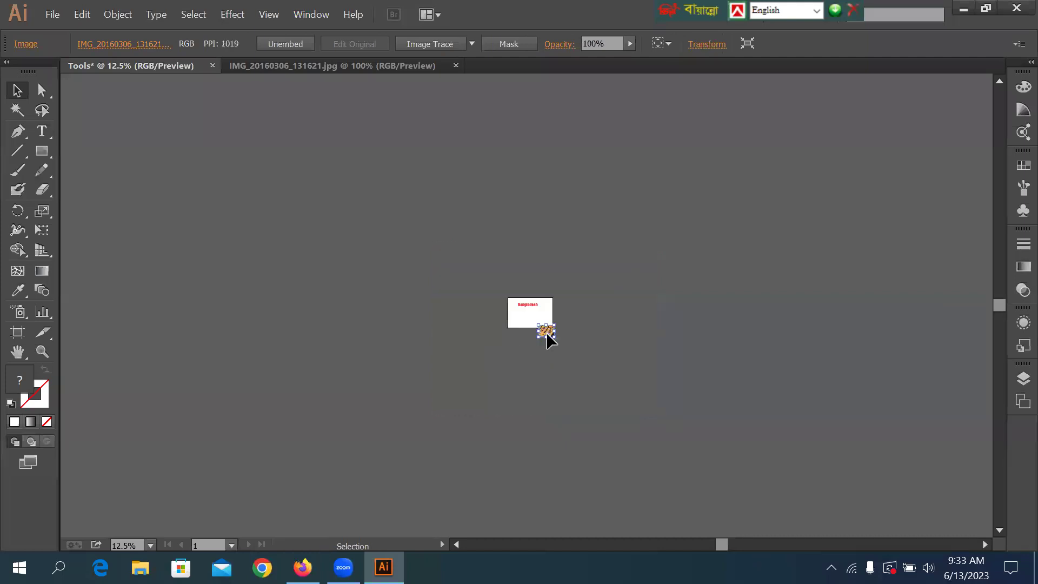
Move the photo onto the artboard over the "Bangladesh" text and stretch it wider than the word
key("ctrl+equal")
key("ctrl+equal")
key("ctrl+equal")
key("ctrl+equal")
key("ctrl+equal")
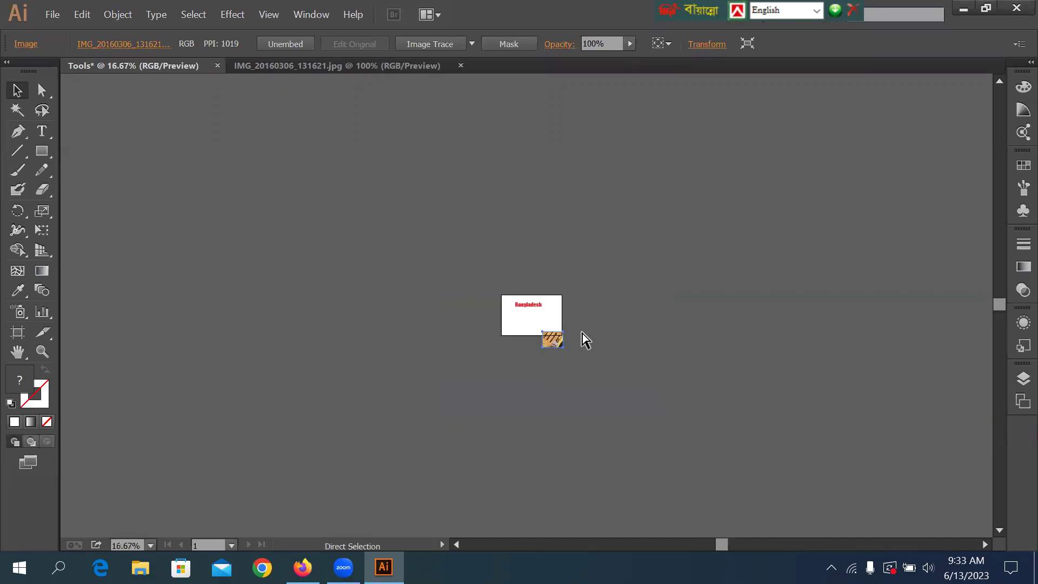
key("ctrl+equal")
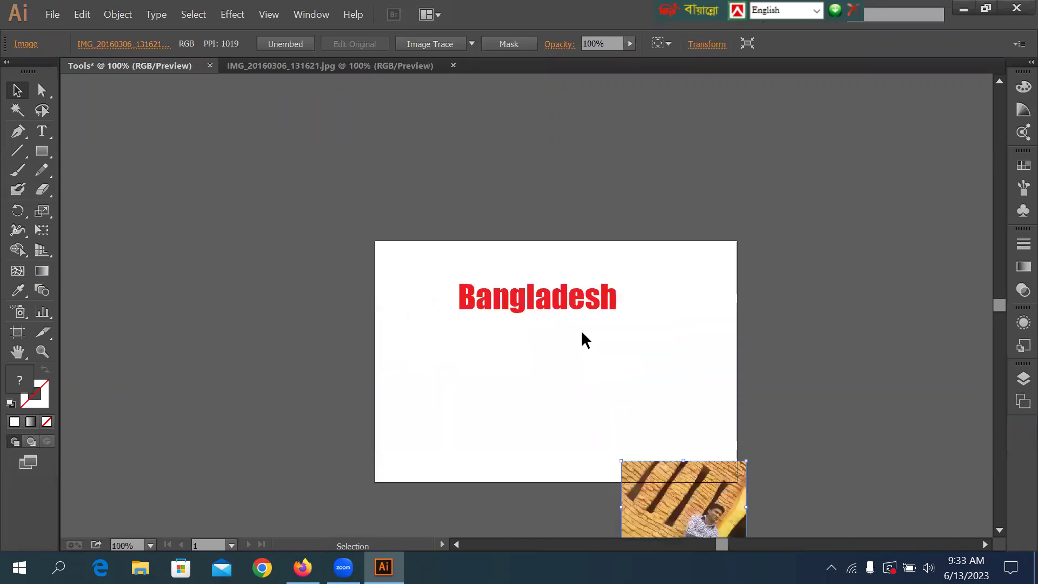
left_click_drag(655, 469, 477, 267)
left_click_drag(566, 305, 533, 315)
Bring the "Bangladesh" text to the front, above the photo
left_click(605, 304)
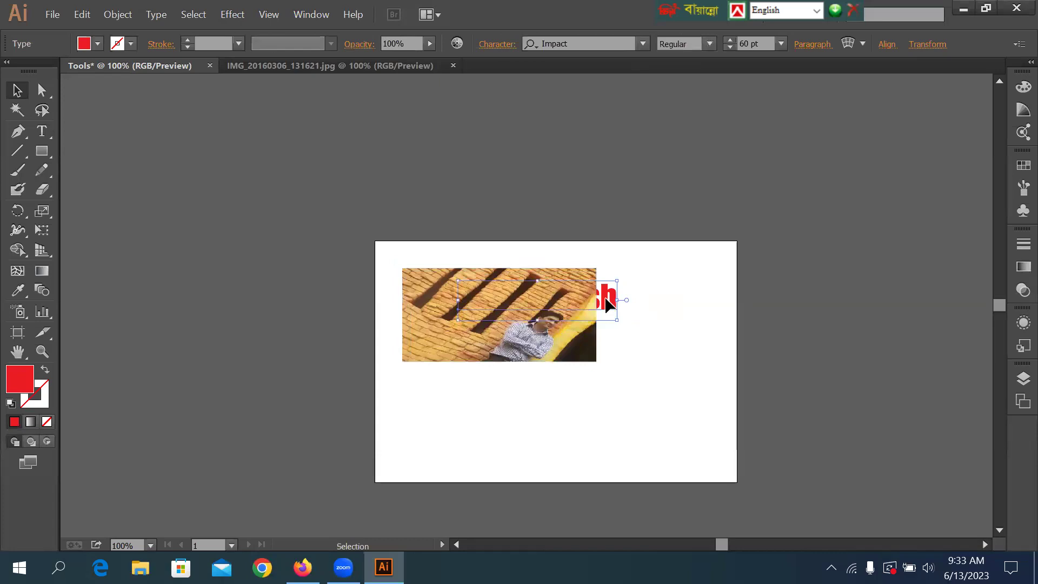
right_click(610, 301)
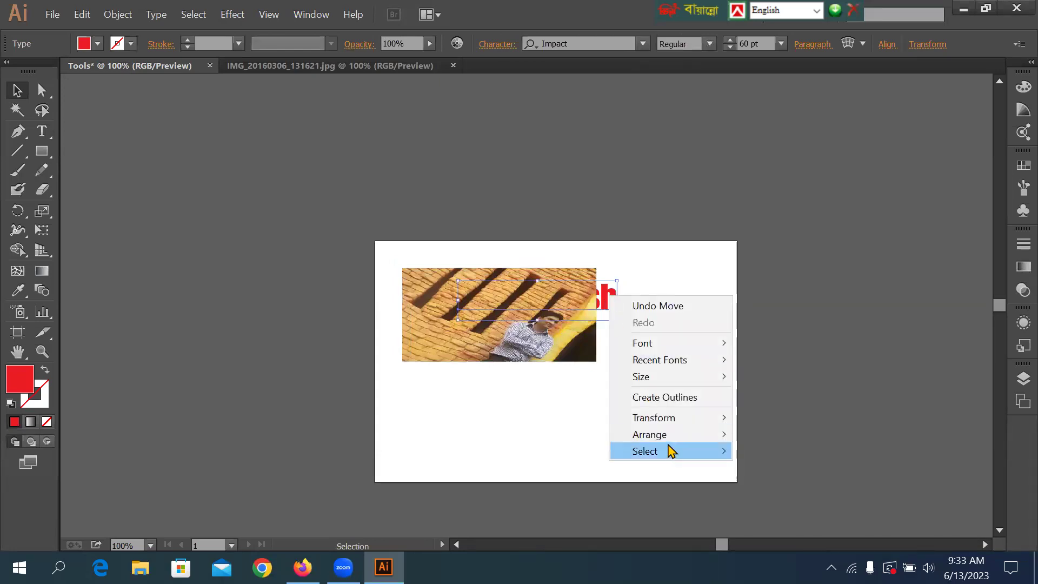
mouse_move(640, 439)
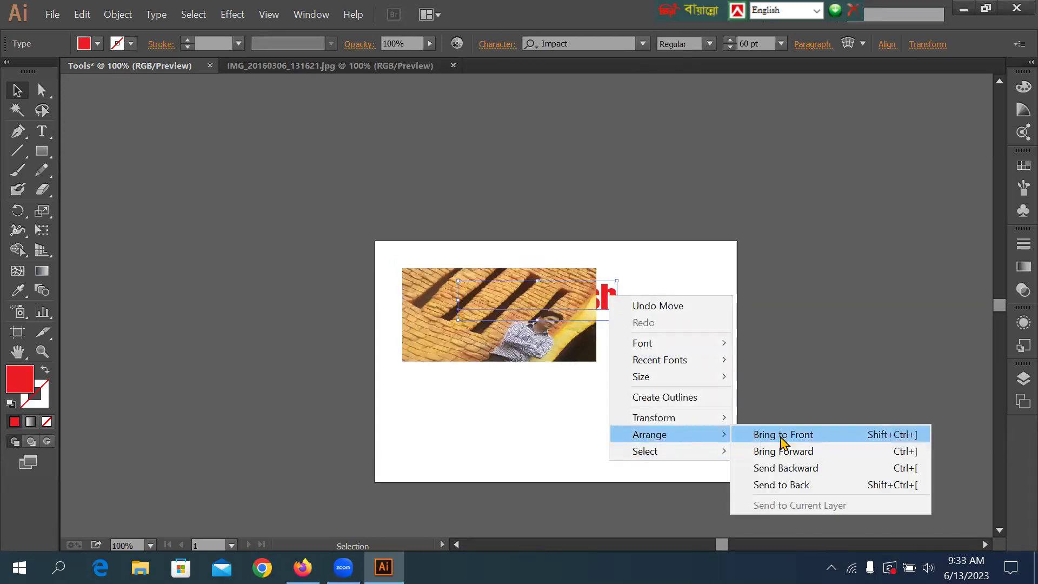
left_click(820, 442)
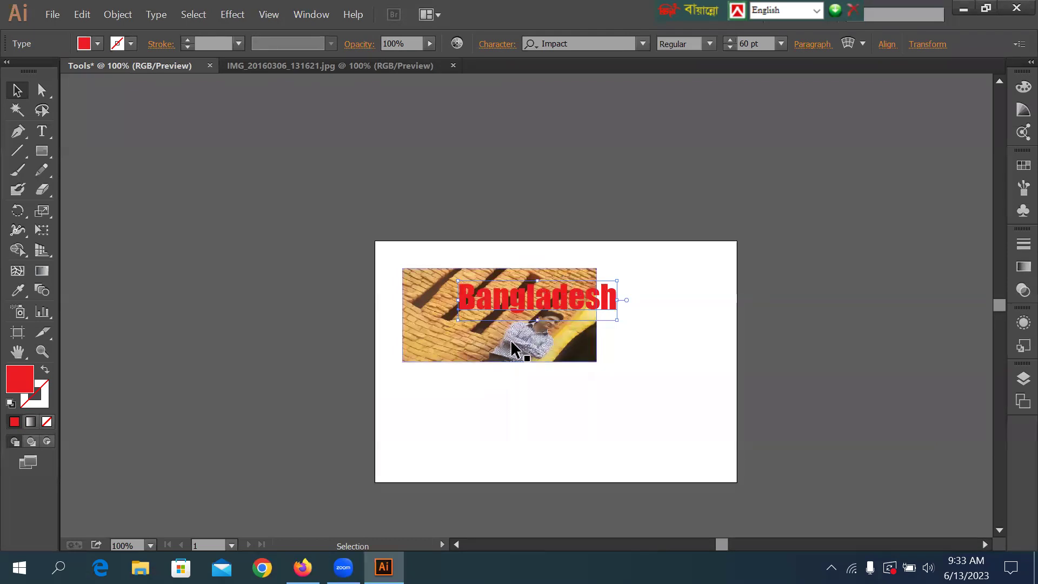
Position the photo fully behind the "Bangladesh" text and make a clipping mask from the two objects
left_click(472, 352)
left_click_drag(442, 351, 479, 336)
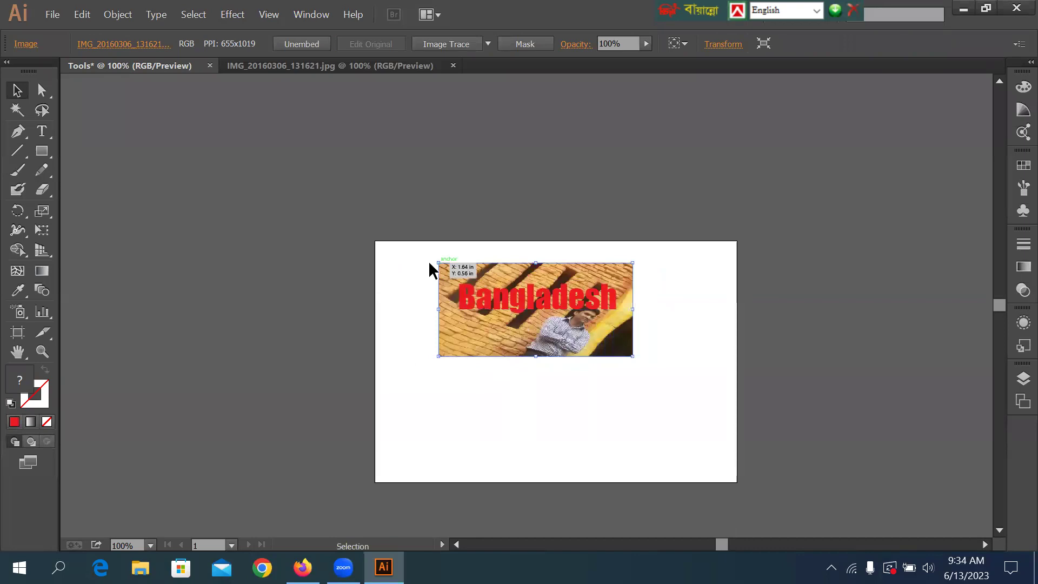
left_click(654, 316, "shift")
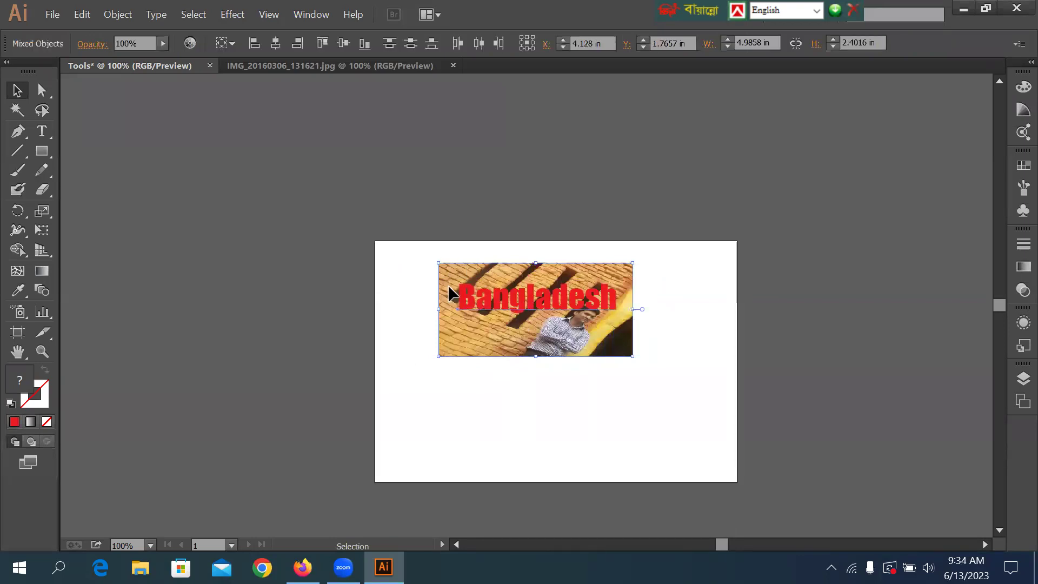
right_click(500, 296)
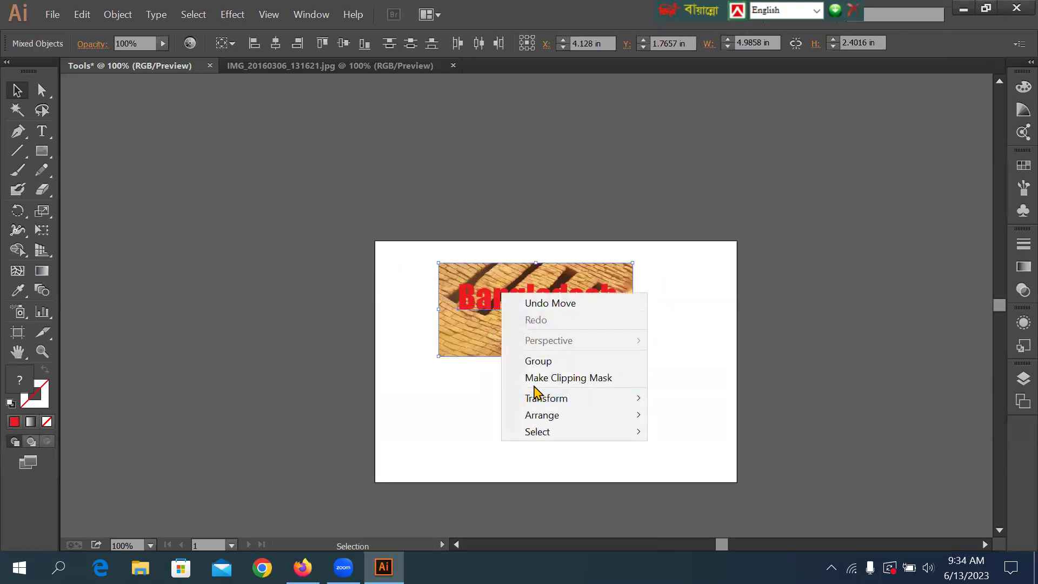
left_click(589, 381)
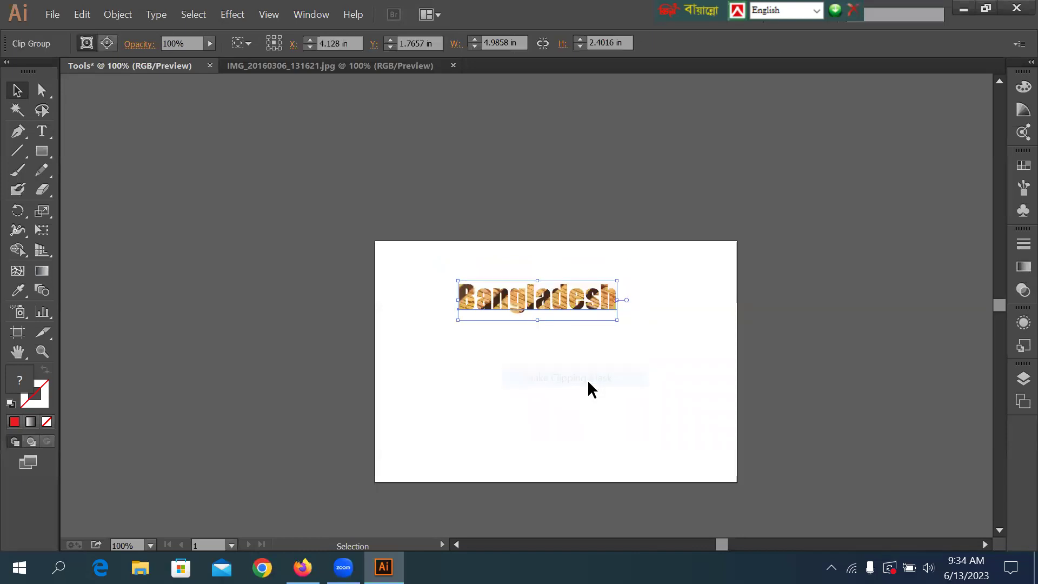
left_click(589, 359)
left_click_drag(411, 273, 683, 355)
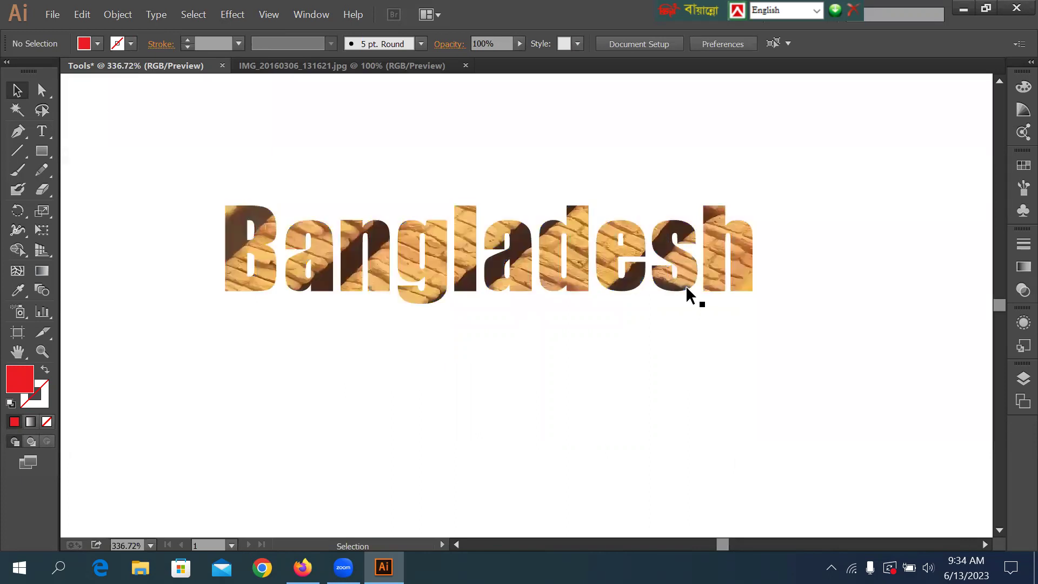
left_click(345, 551)
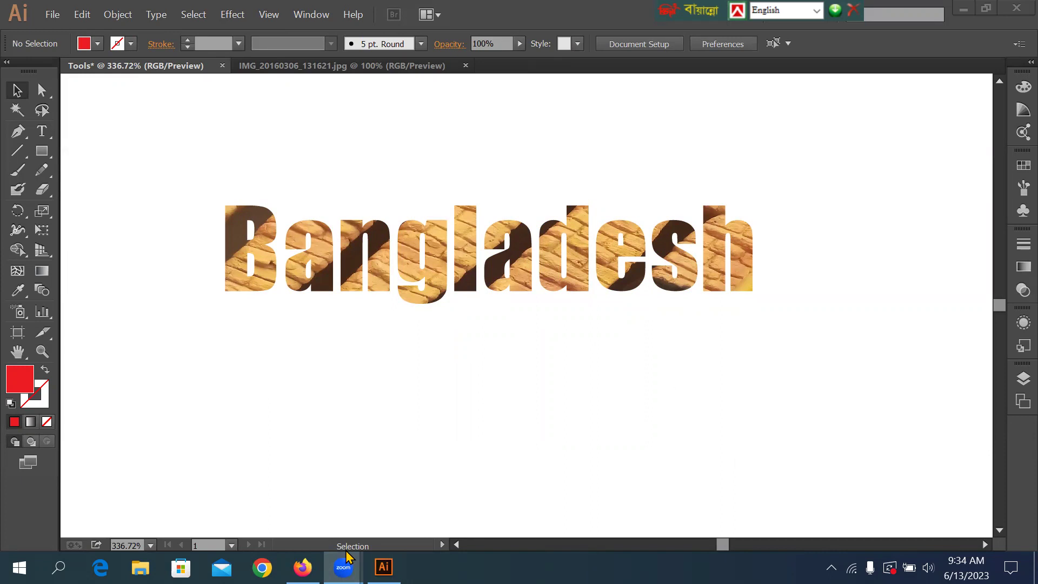
left_click(383, 566)
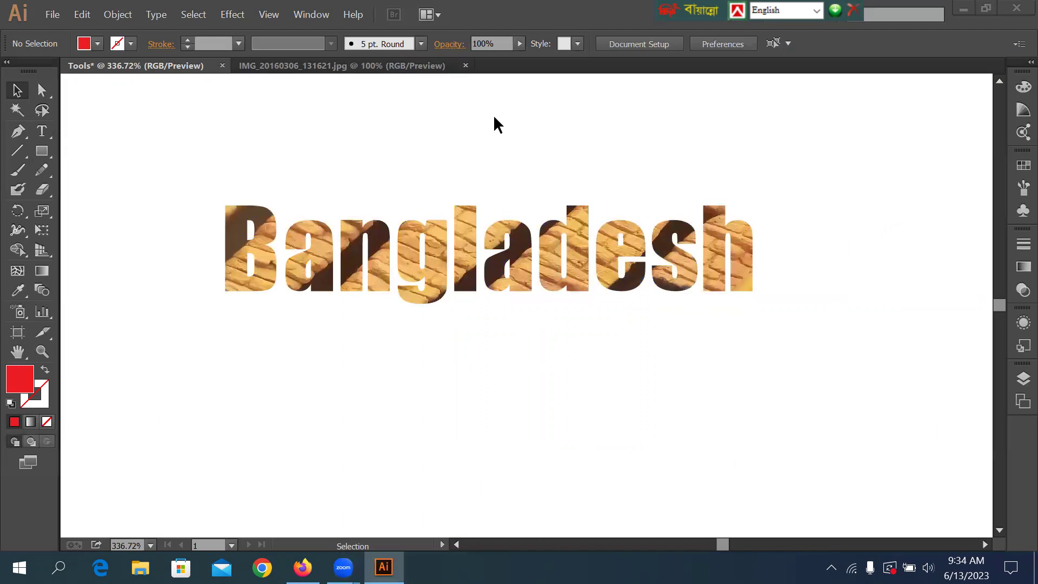
Delete the photo-filled "Bangladesh" clip group from the artboard
key("a")
key("ctrl+1")
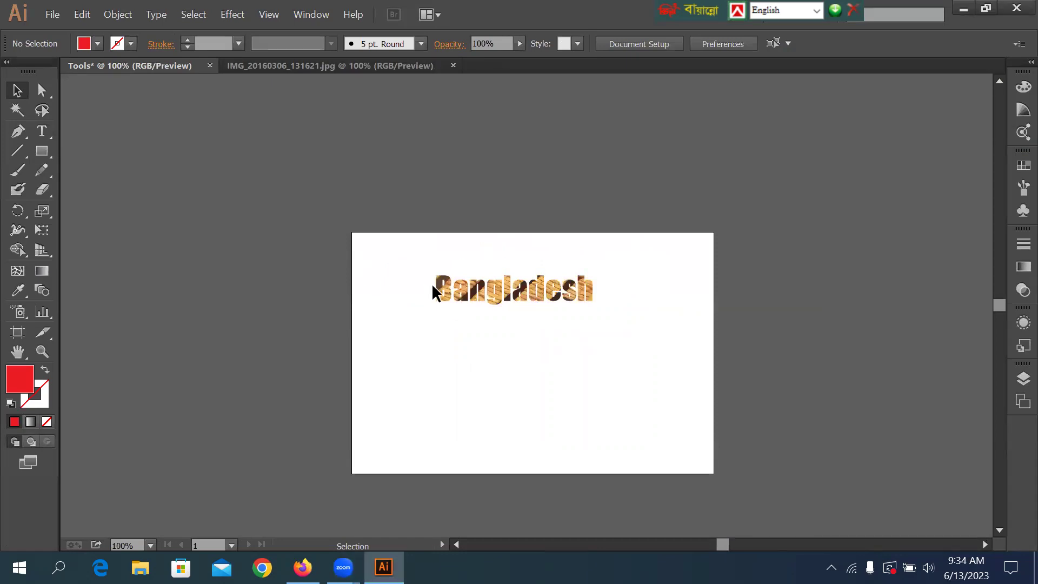
key("ctrl+equal")
key("ctrl+equal")
left_click_drag(694, 265, 611, 207)
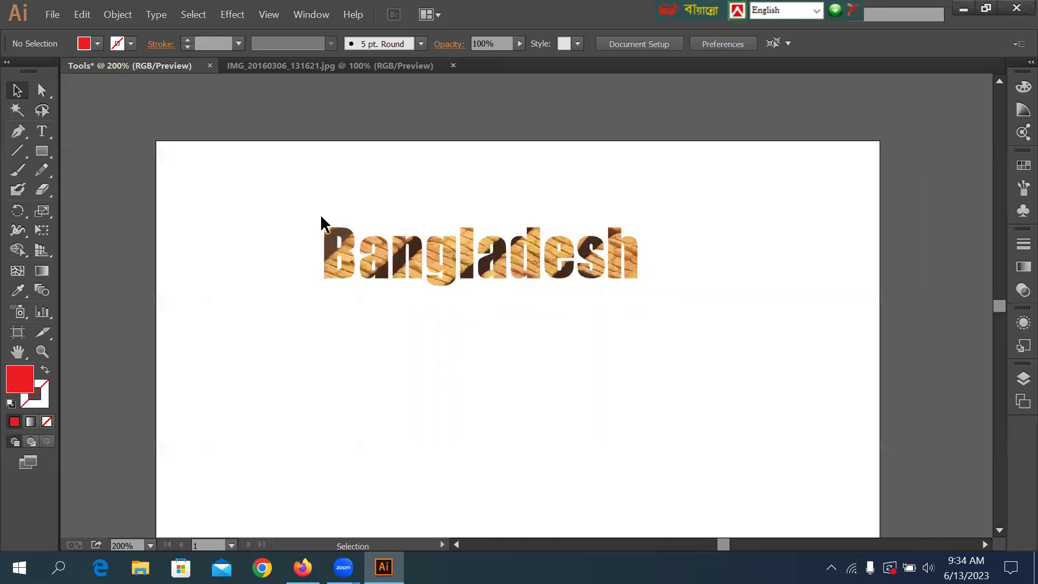
left_click_drag(269, 203, 749, 316)
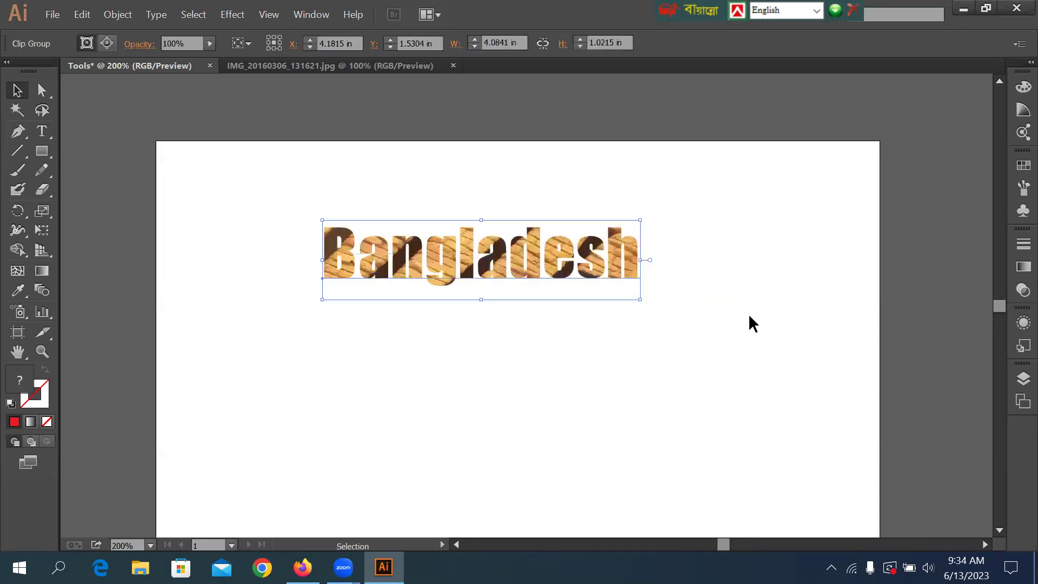
key("Delete")
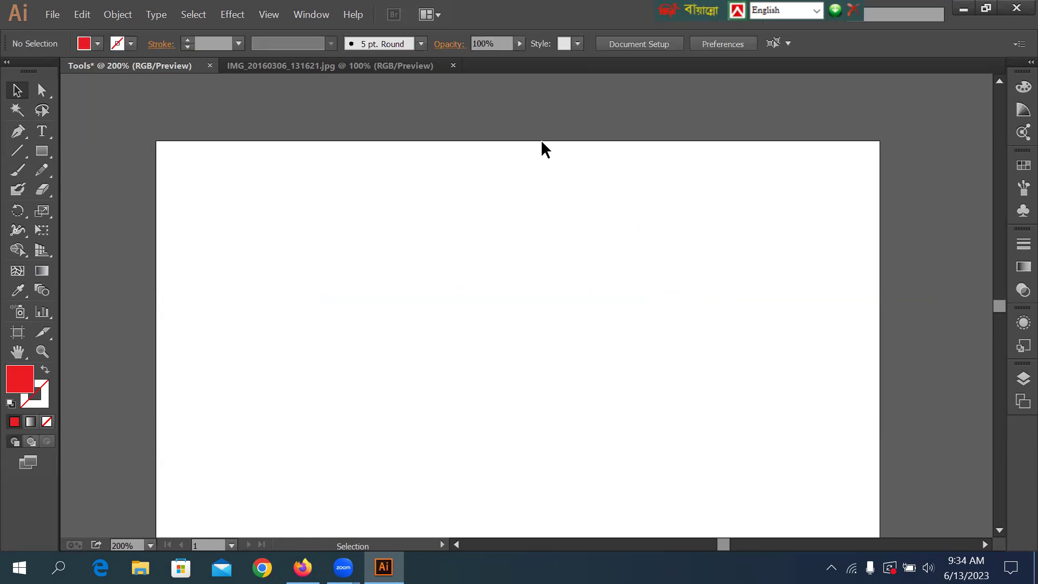
Add the text "Dhaka" in the upper part of the artboard and move it slightly down
key("t")
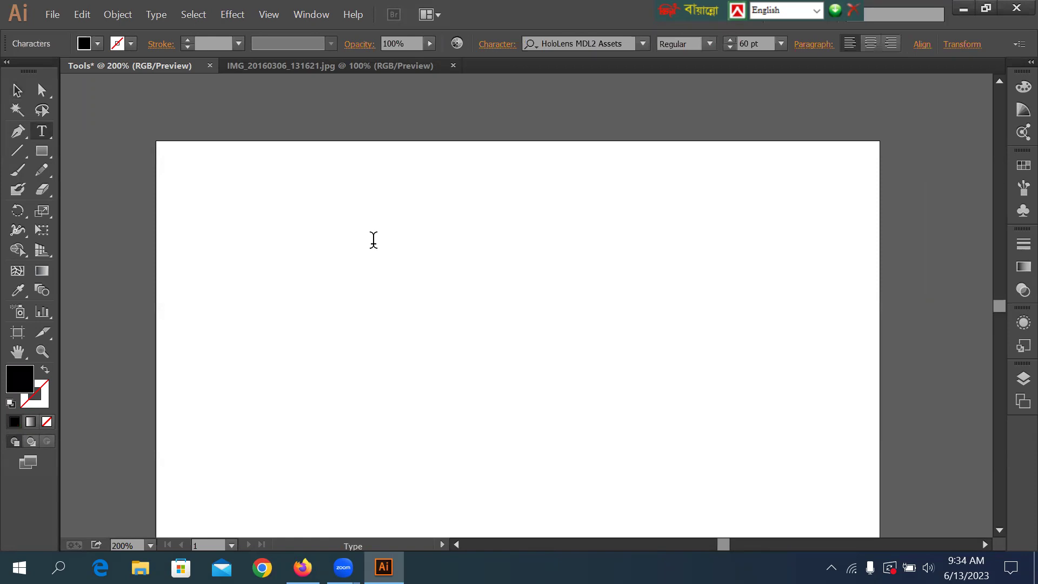
left_click(373, 239)
type("Dh")
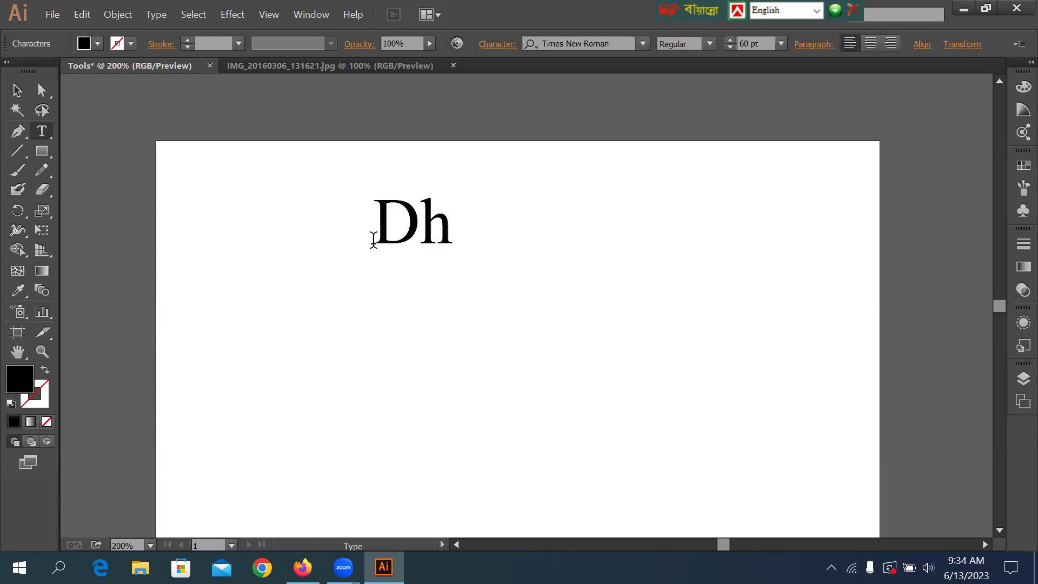
type("aka")
key("Escape")
left_click_drag(457, 238, 456, 275)
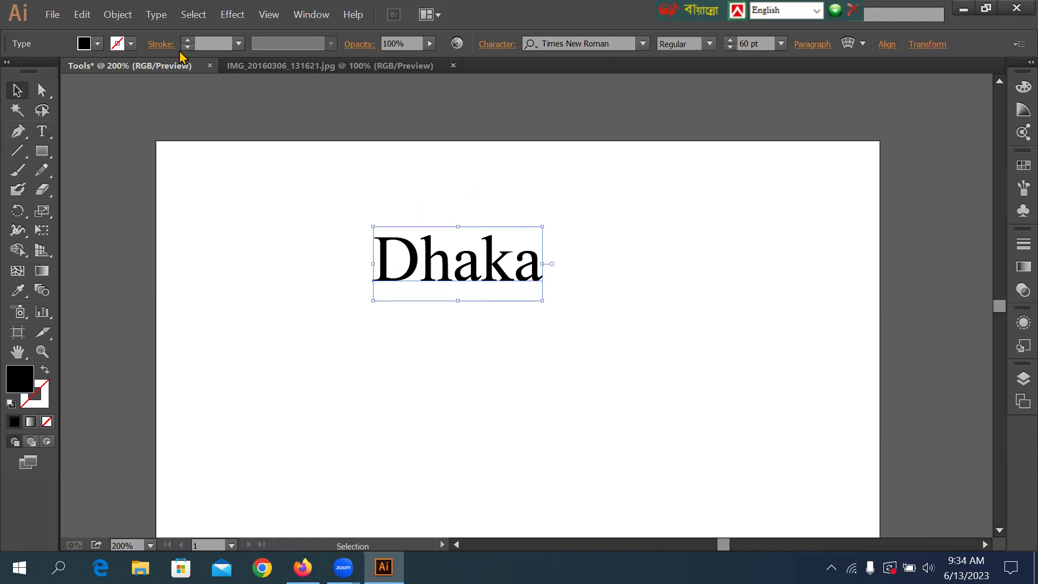
Give the "Dhaka" text a red fill, try a CMYK Green stroke, and set the stroke to black
left_click(98, 44)
left_click(57, 71)
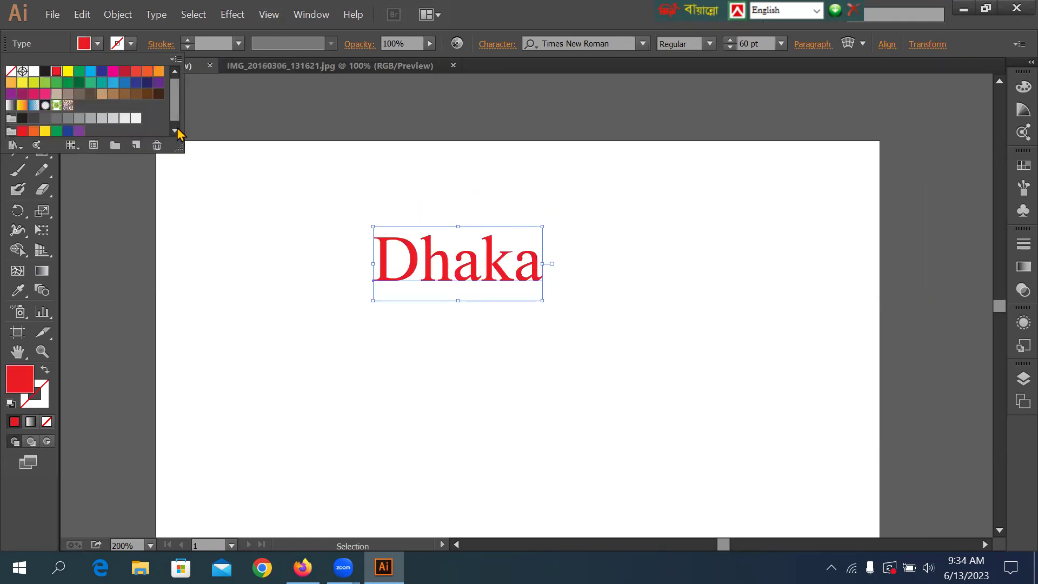
left_click(131, 43)
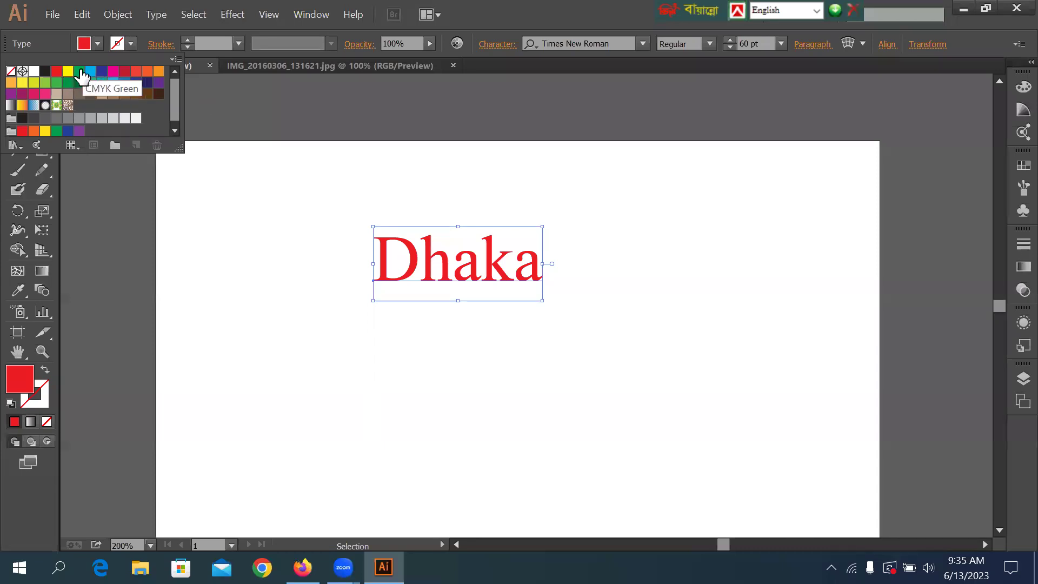
left_click(79, 72)
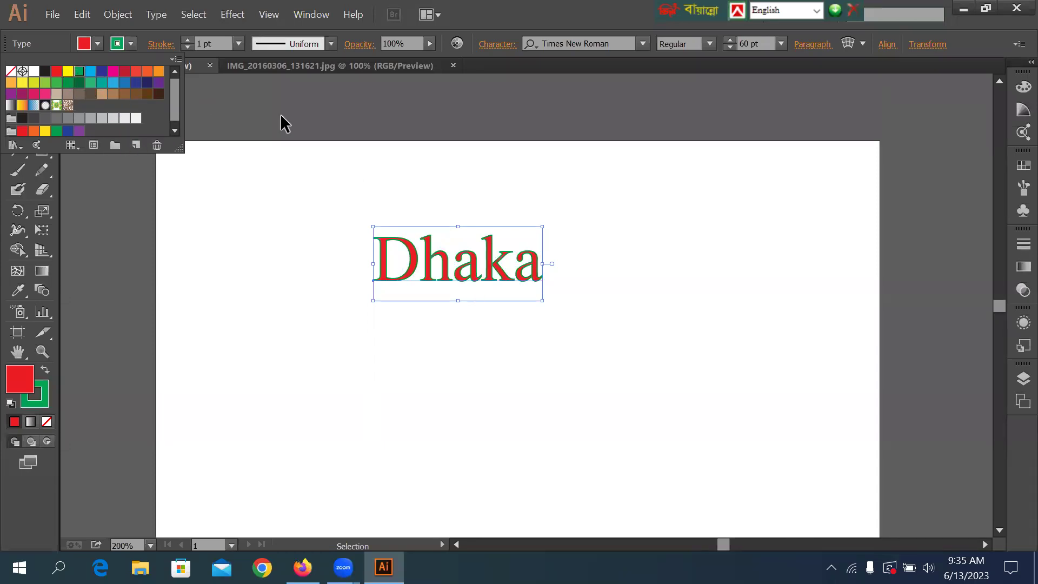
left_click(45, 71)
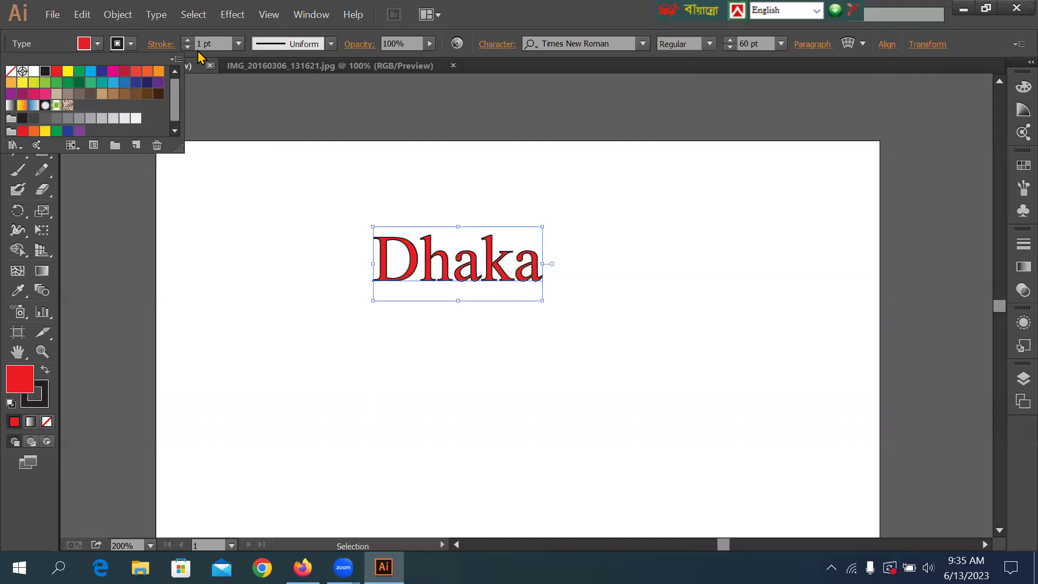
Set the "Dhaka" text's stroke weight to 3 pt and its opacity to 51%
left_click(238, 45)
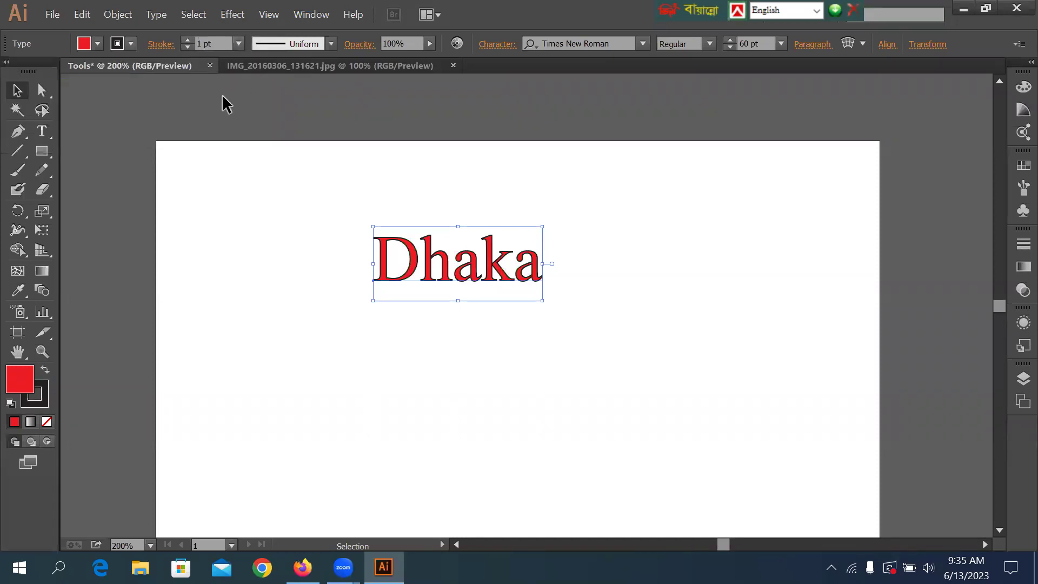
left_click(239, 44)
left_click(265, 154)
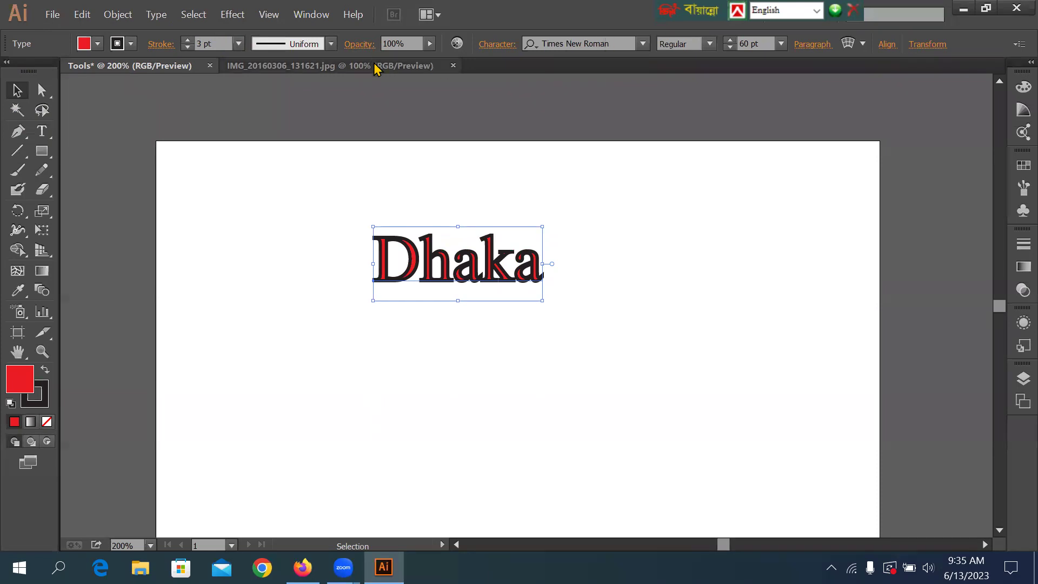
left_click(430, 43)
left_click(397, 56)
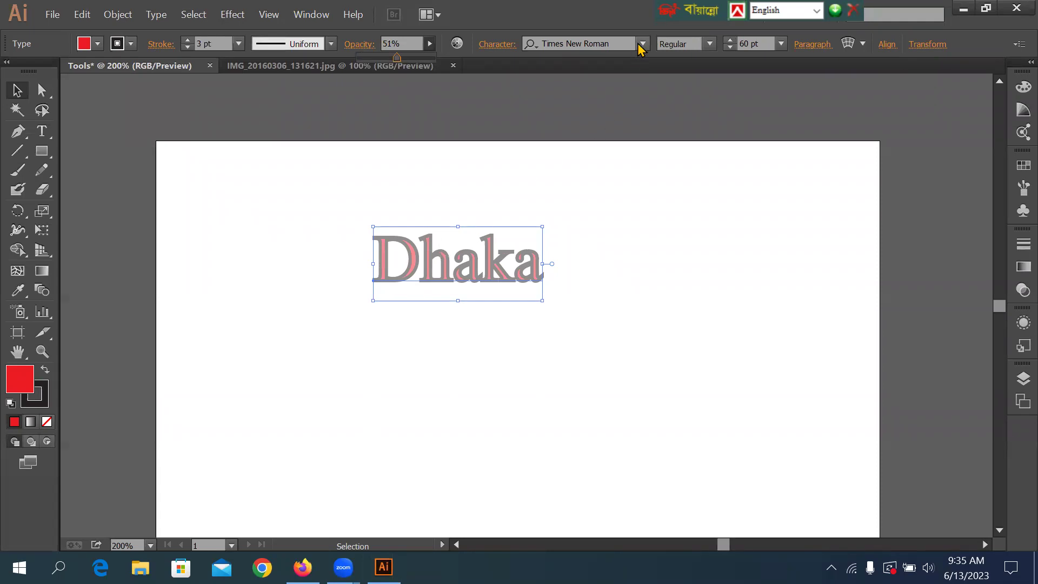
Browse through alternative fonts for the "Dhaka" text and set its font family to Segoe Script
left_click(610, 43)
key("Up")
key("Up")
key("Up")
key("Up")
key("Up")
key("Up")
key("Up")
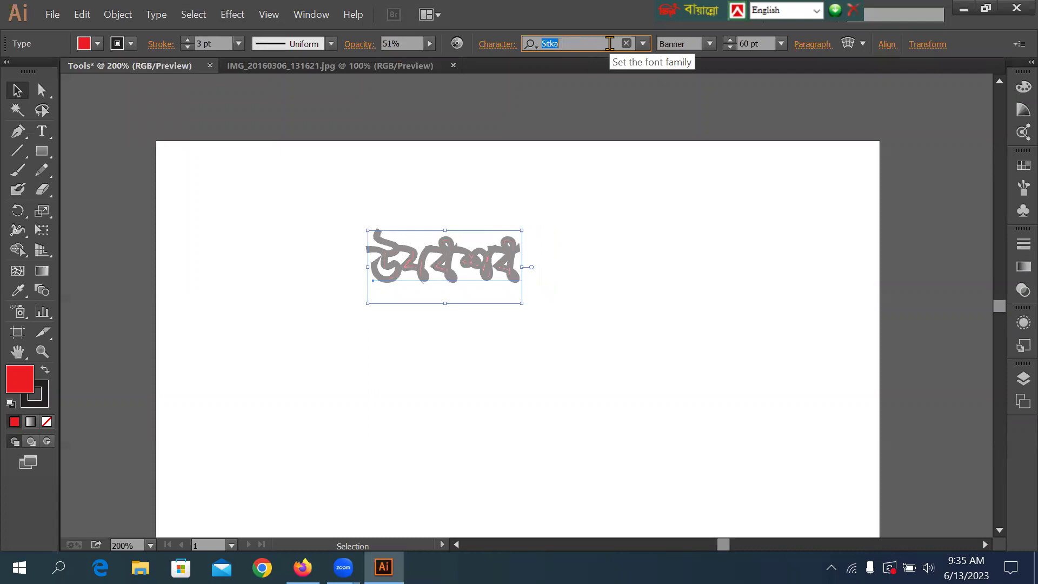
key("Up")
key("Up")
key("Up")
key("Up")
key("Up")
key("Up")
key("Down")
key("Down")
key("Up")
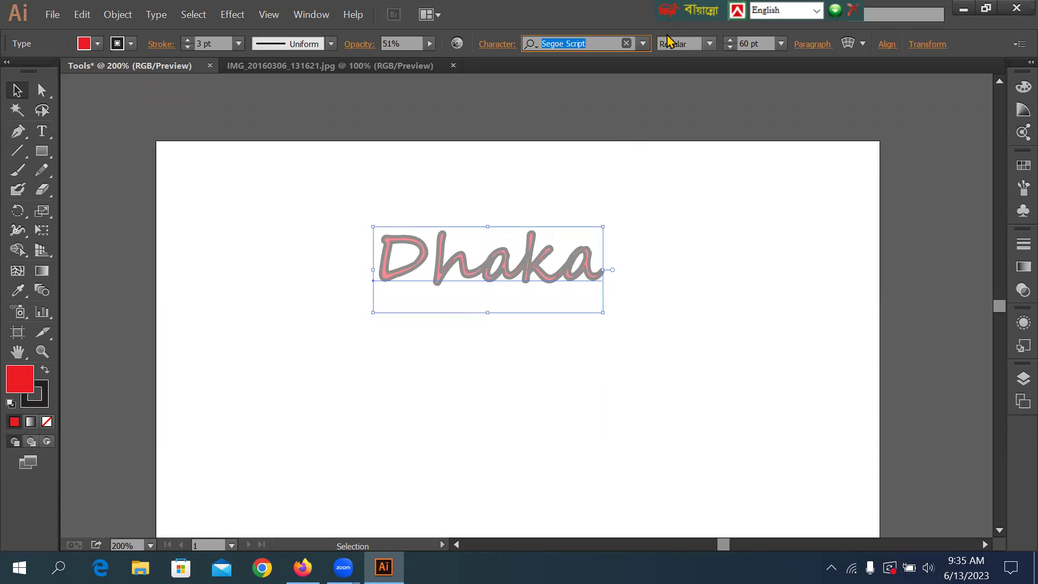
Set the "Dhaka" text's font style to Bold and its font size to 48 pt
left_click(709, 44)
left_click(682, 79)
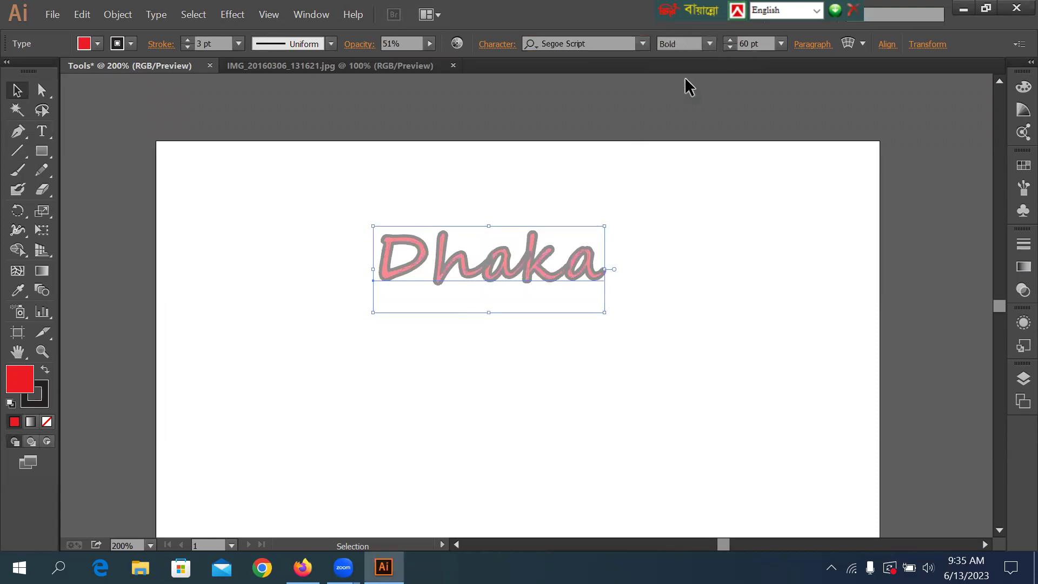
left_click(780, 48)
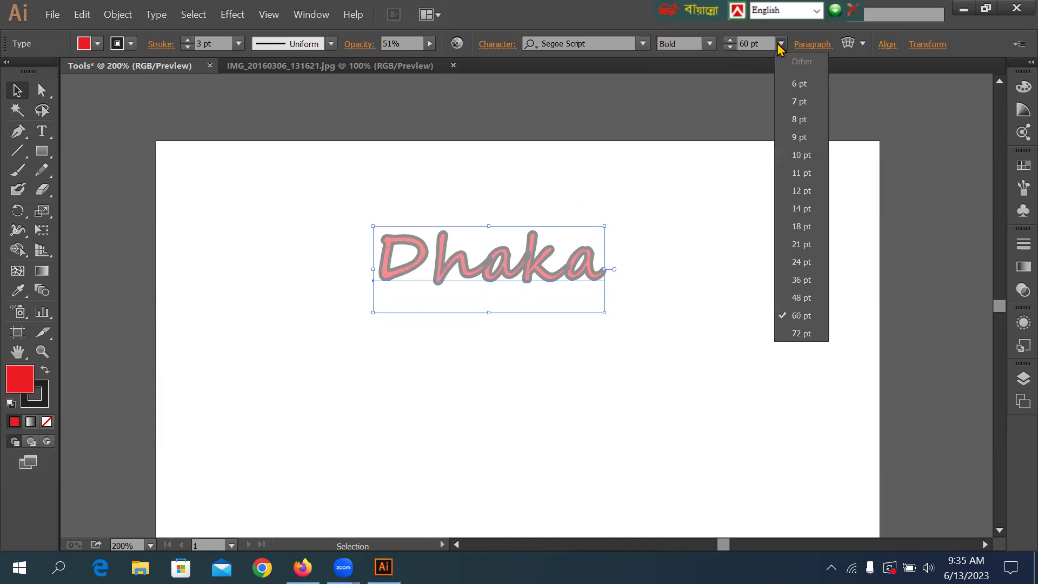
left_click(800, 297)
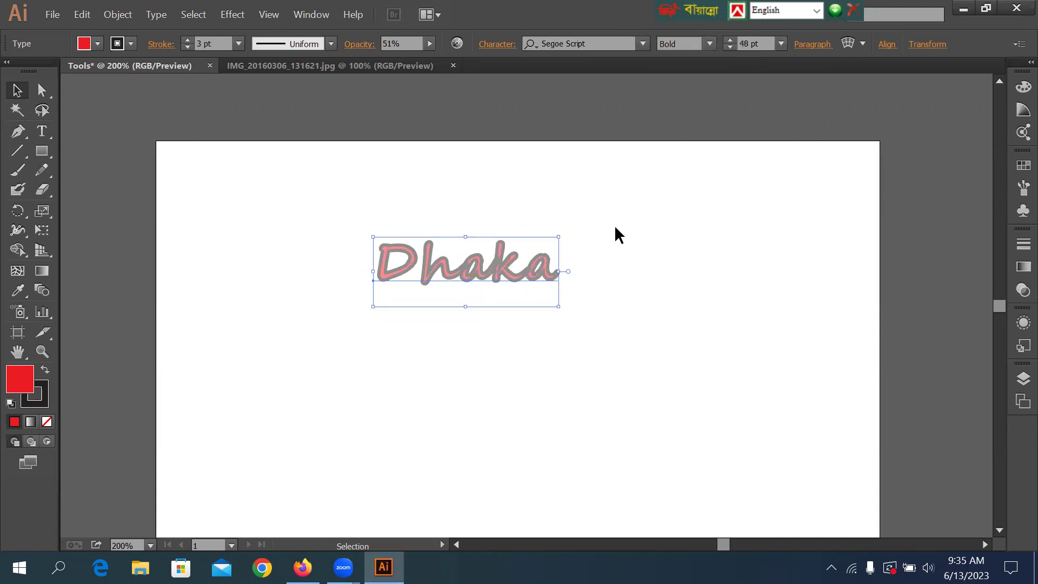
left_click(489, 140)
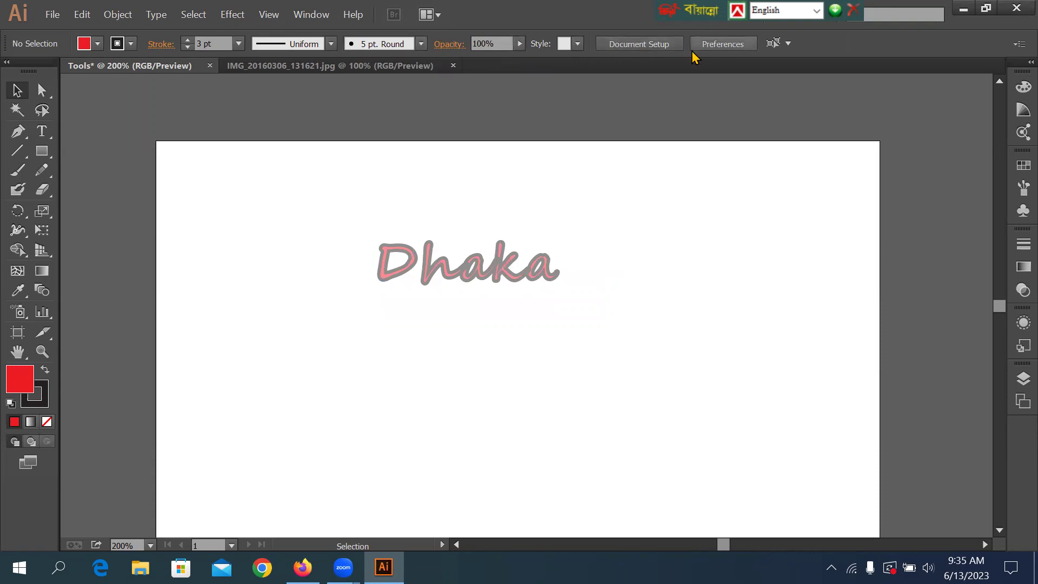
left_click(475, 270)
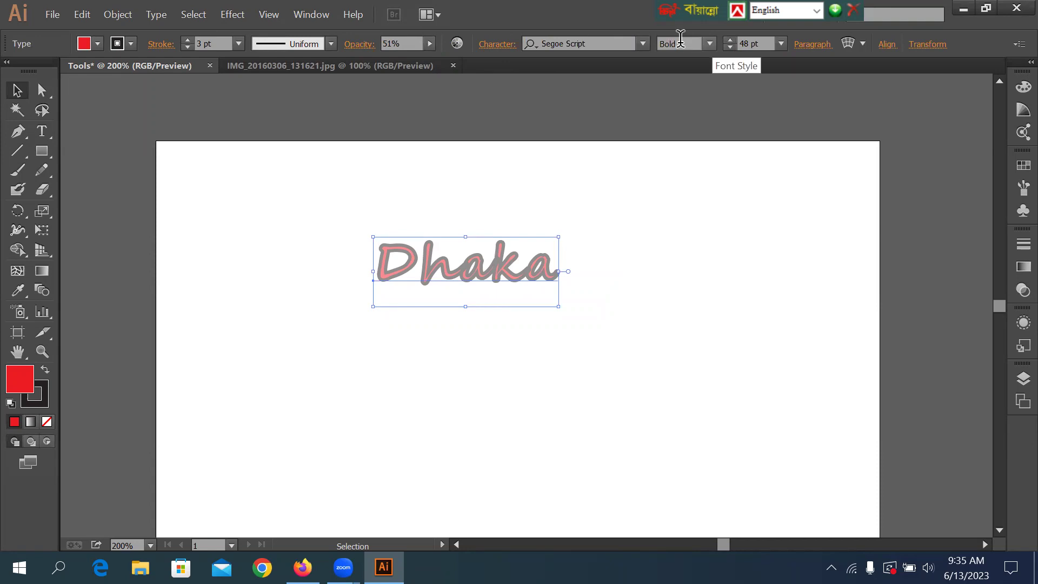
left_click(781, 44)
left_click(701, 157)
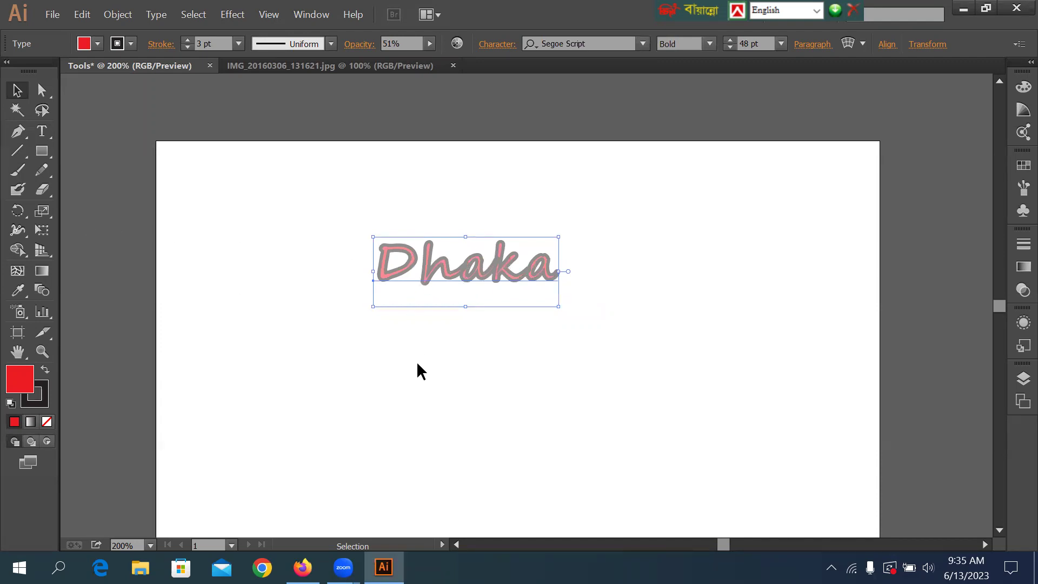
Move the "Dhaka" text slightly up and delete the stray empty text object placed below it
left_click(41, 131)
left_click(382, 346)
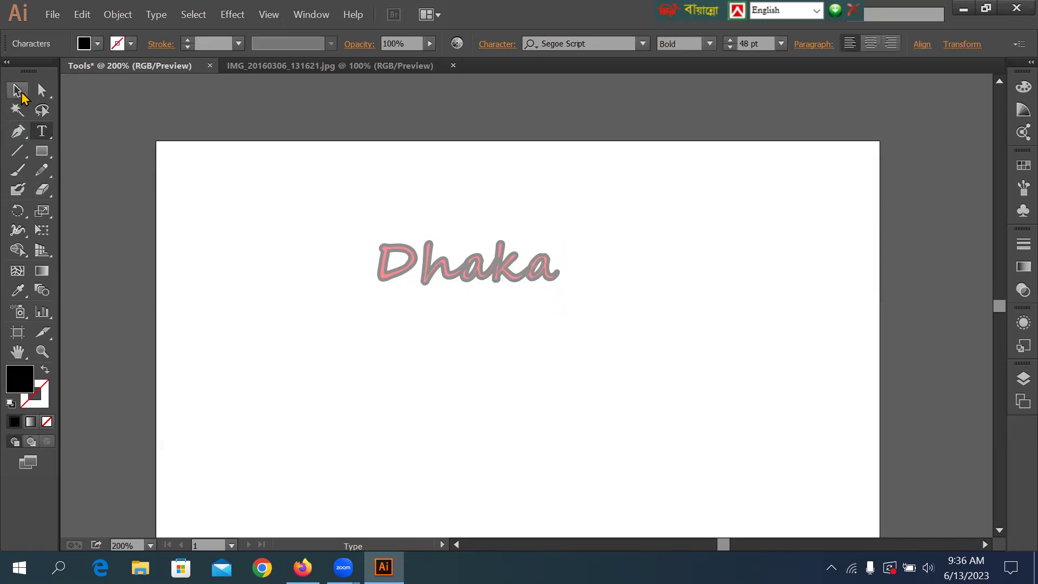
left_click(17, 91)
left_click_drag(474, 385, 472, 386)
left_click_drag(383, 318, 413, 400)
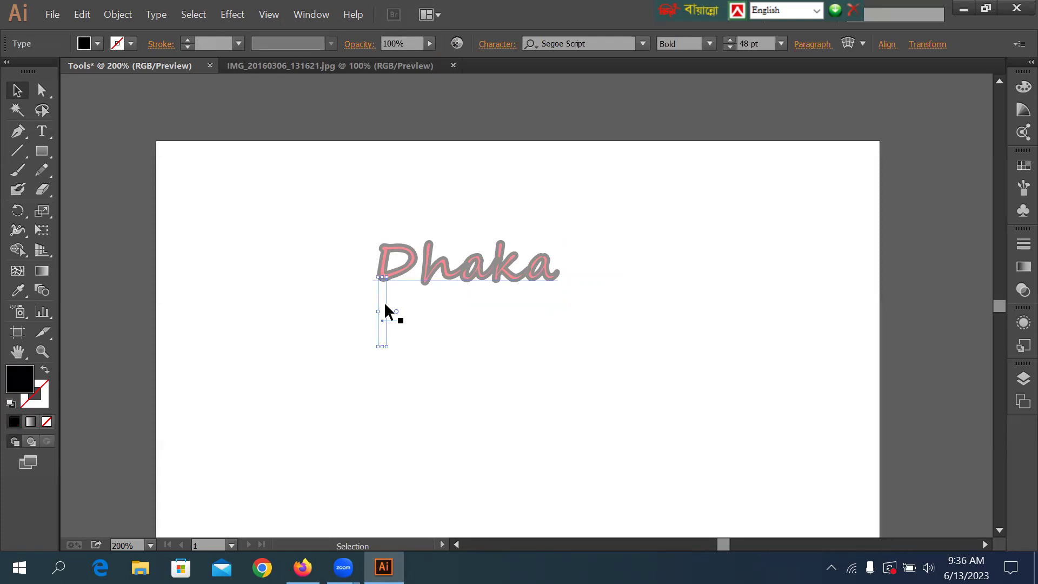
left_click_drag(385, 311, 383, 353)
left_click_drag(429, 318, 445, 231)
left_click_drag(359, 293, 459, 358)
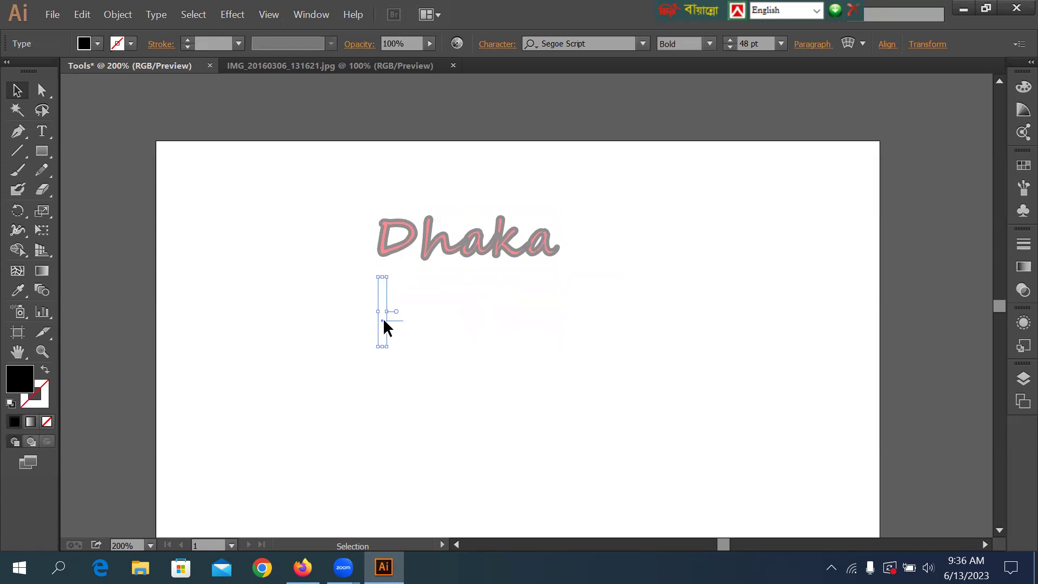
key("Delete")
Add the text "bangladesh" below "Dhaka" and set its font family to Nirmala UI
left_click(41, 131)
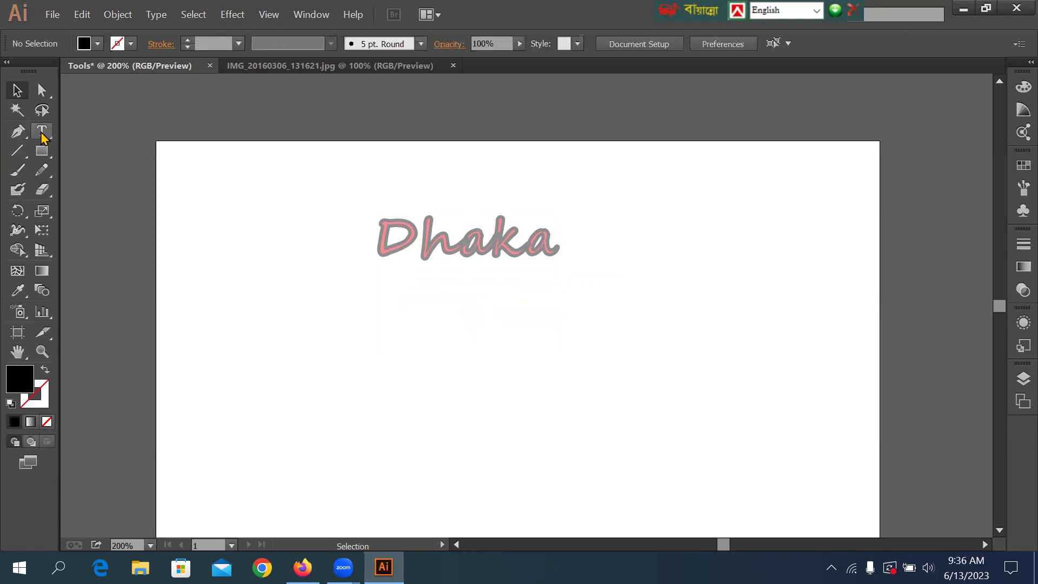
left_click(381, 340)
type("bangladesh")
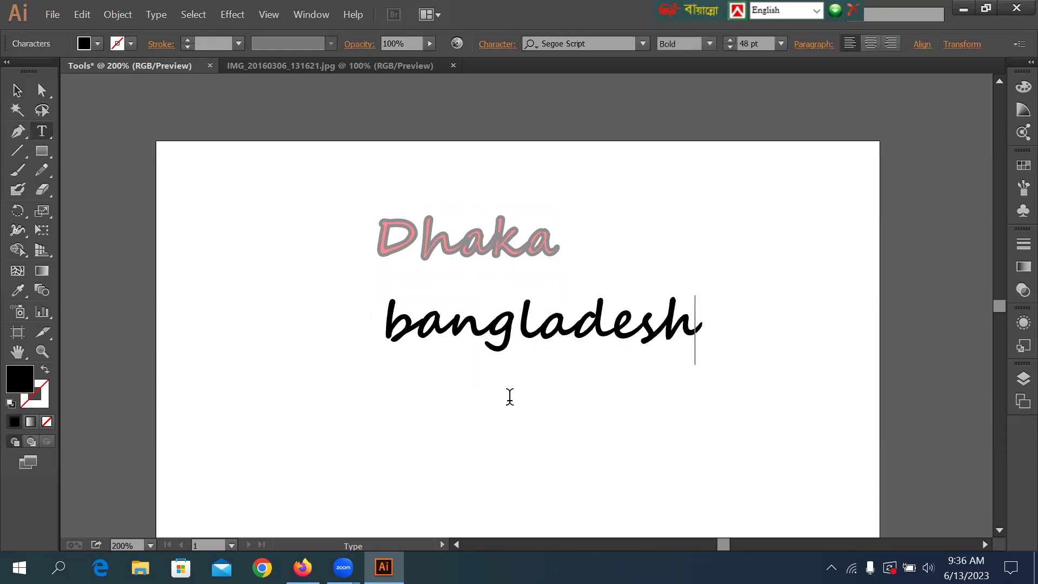
double_click(489, 324)
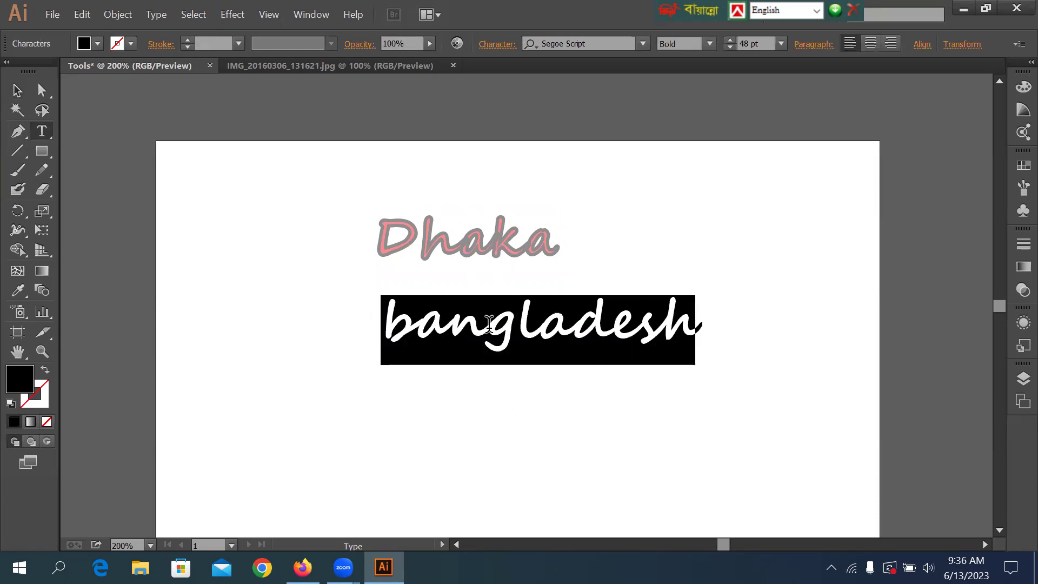
left_click(641, 44)
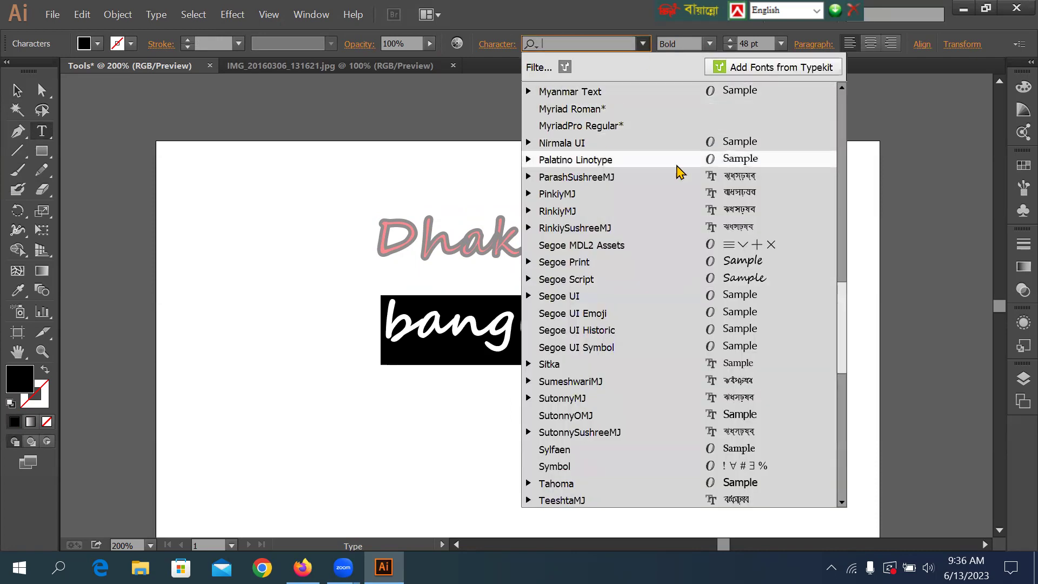
left_click(757, 142)
left_click(17, 90)
left_click(259, 268)
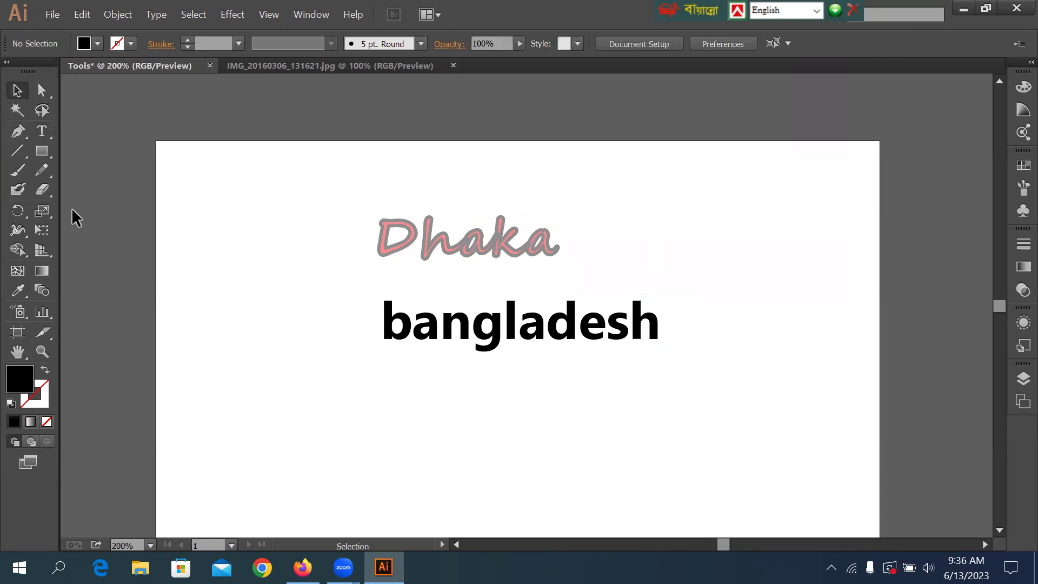
Copy the "Dhaka" text's appearance and font onto the "bangladesh" text with the Eyedropper tool
left_click_drag(325, 300, 699, 364)
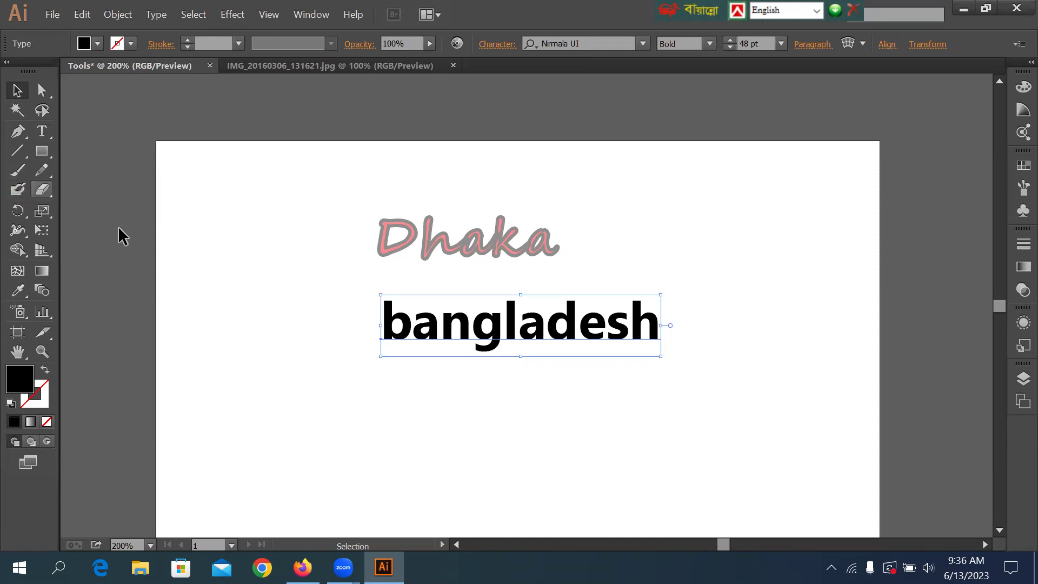
left_click(18, 294)
left_click(416, 235)
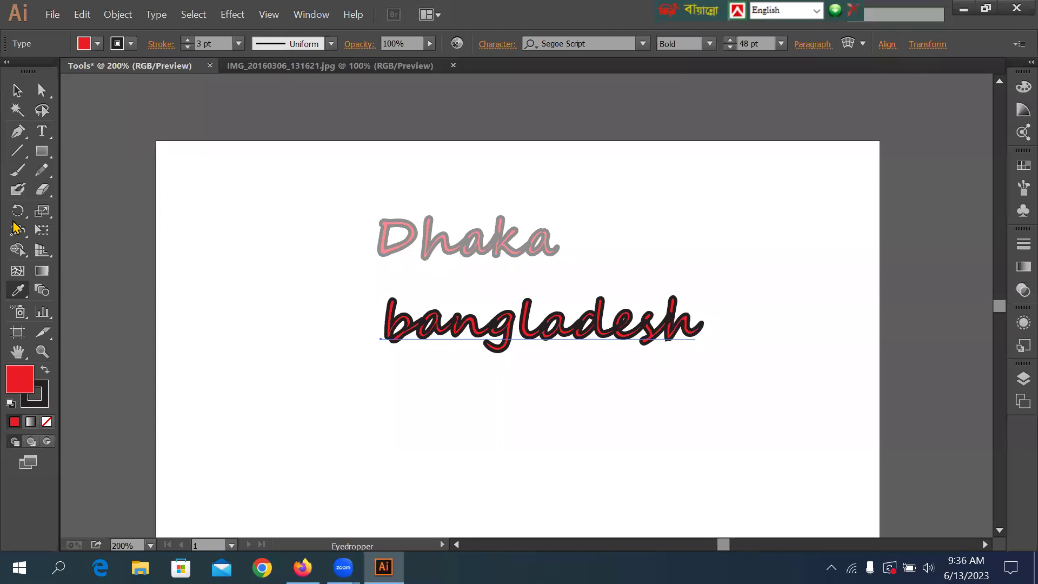
left_click(17, 90)
left_click(336, 280)
Delete both the "bangladesh" and "Dhaka" texts from the artboard
left_click_drag(335, 293, 690, 359)
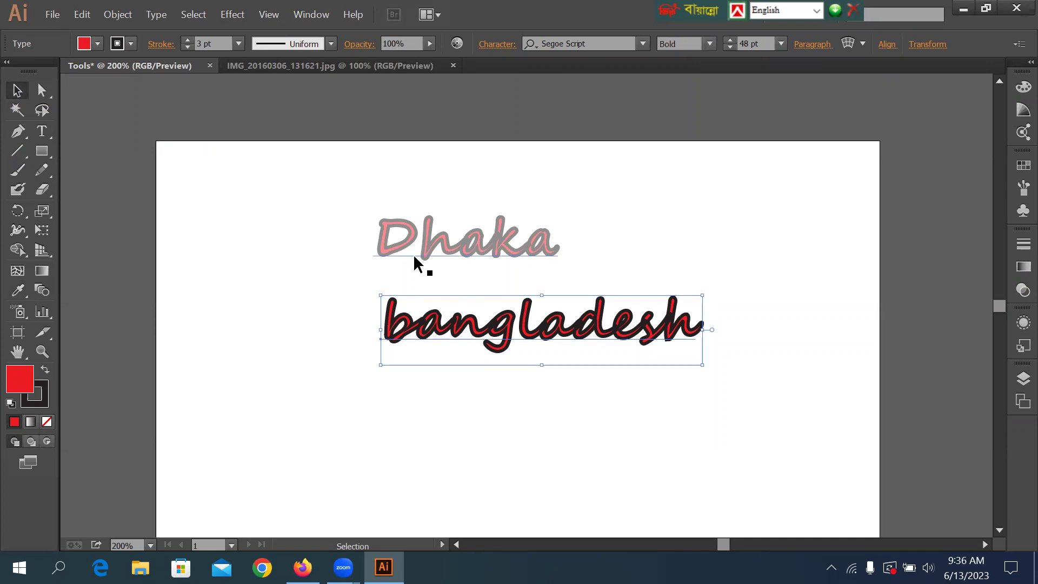
left_click(429, 246, "shift")
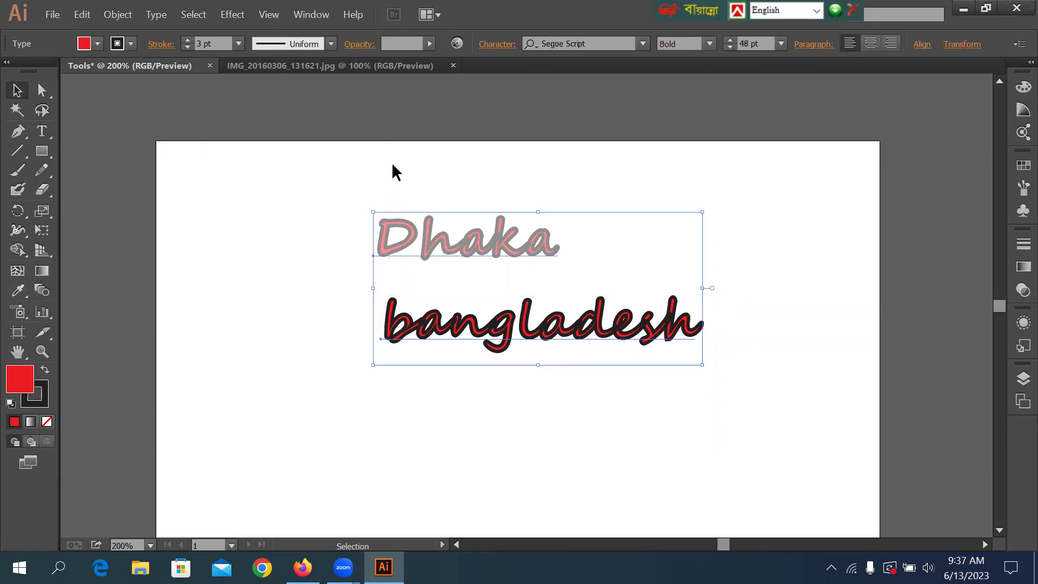
key("Delete")
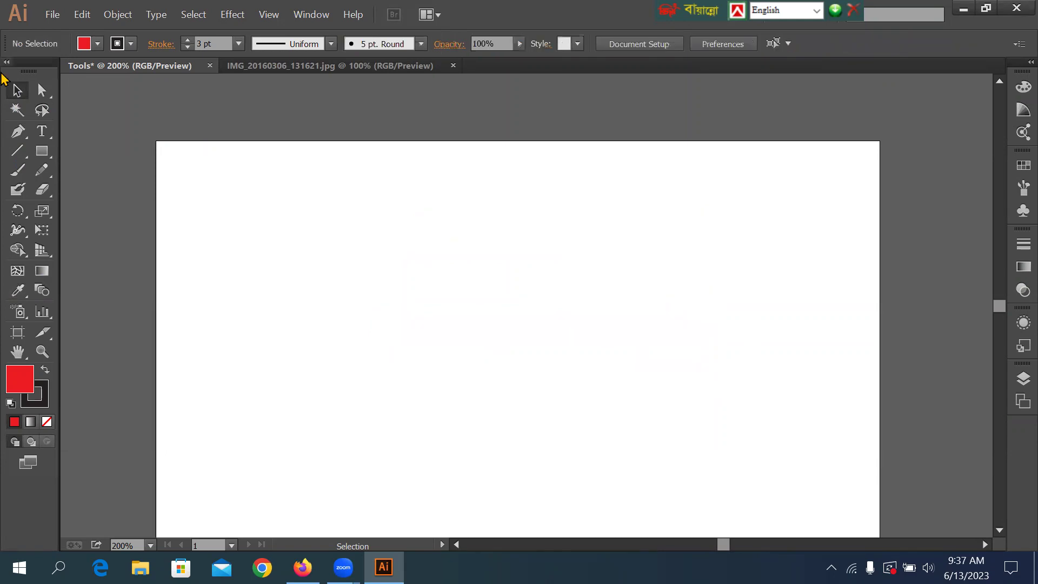
Draw two separate red rectangles with black strokes side by side, the second one wider and flatter
left_click(42, 150)
left_click_drag(253, 200, 384, 289)
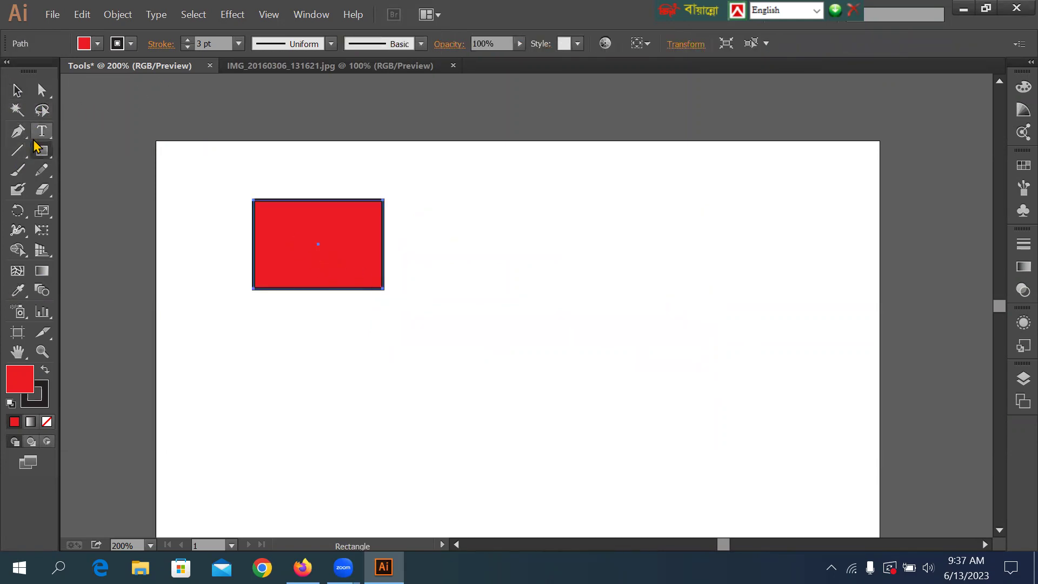
left_click_drag(537, 244, 684, 289)
left_click(17, 91)
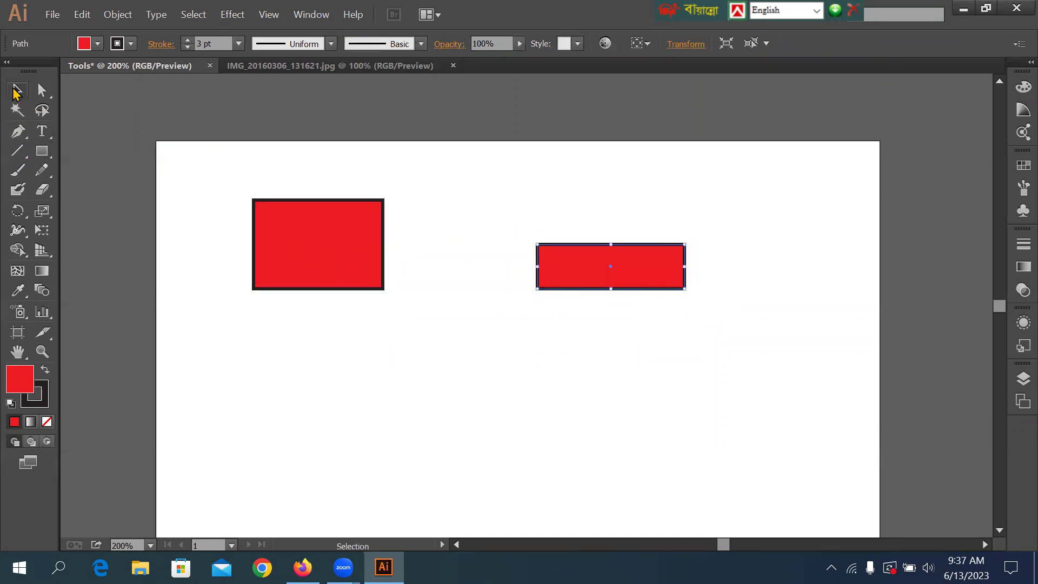
left_click_drag(204, 182, 377, 224)
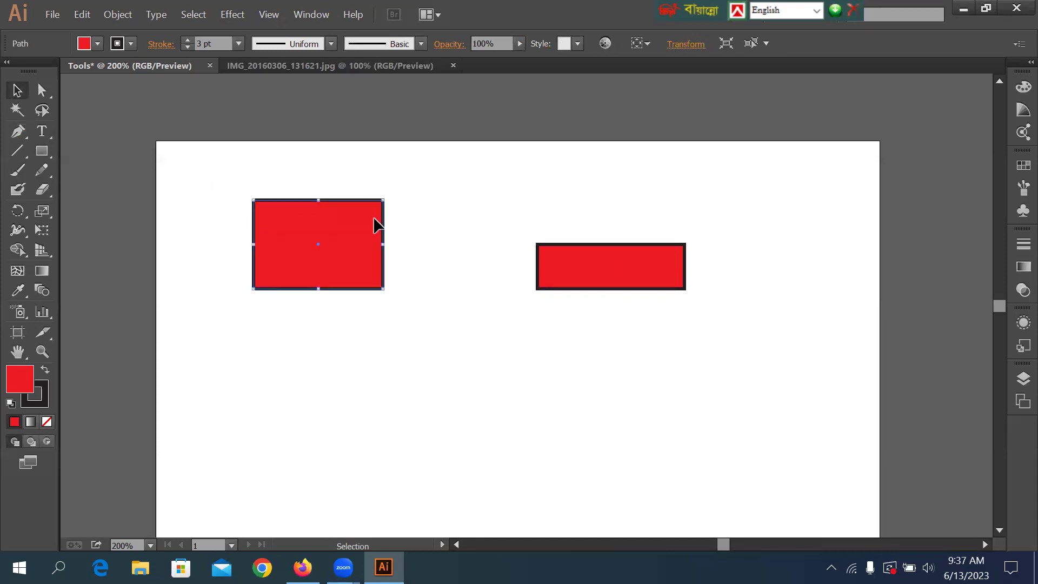
left_click(121, 157)
Round all corners of the taller rectangle to about 0.27 in and shift it slightly down and right
left_click(41, 90)
left_click_drag(227, 181, 467, 248)
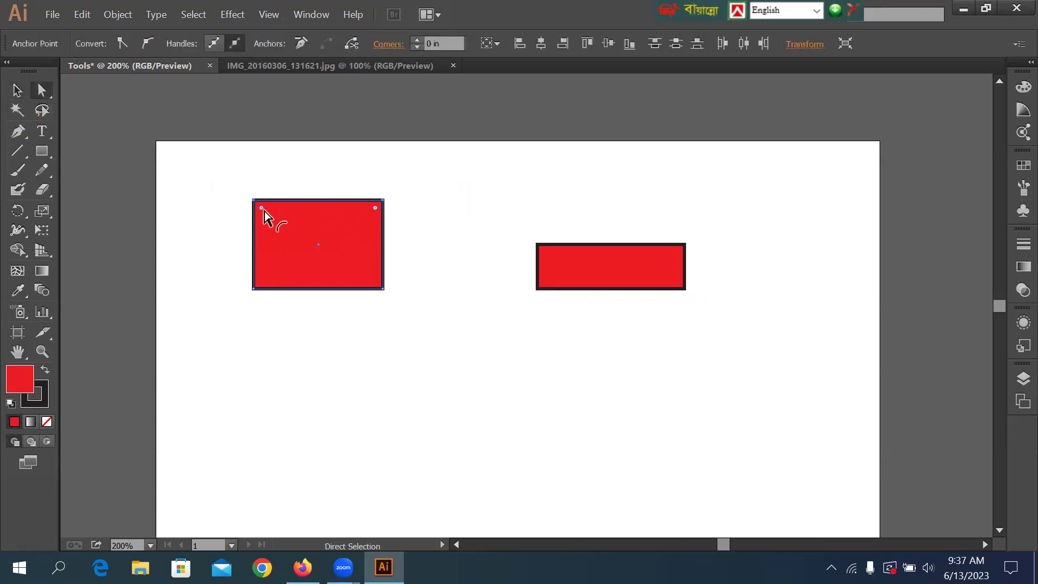
left_click_drag(257, 208, 282, 244)
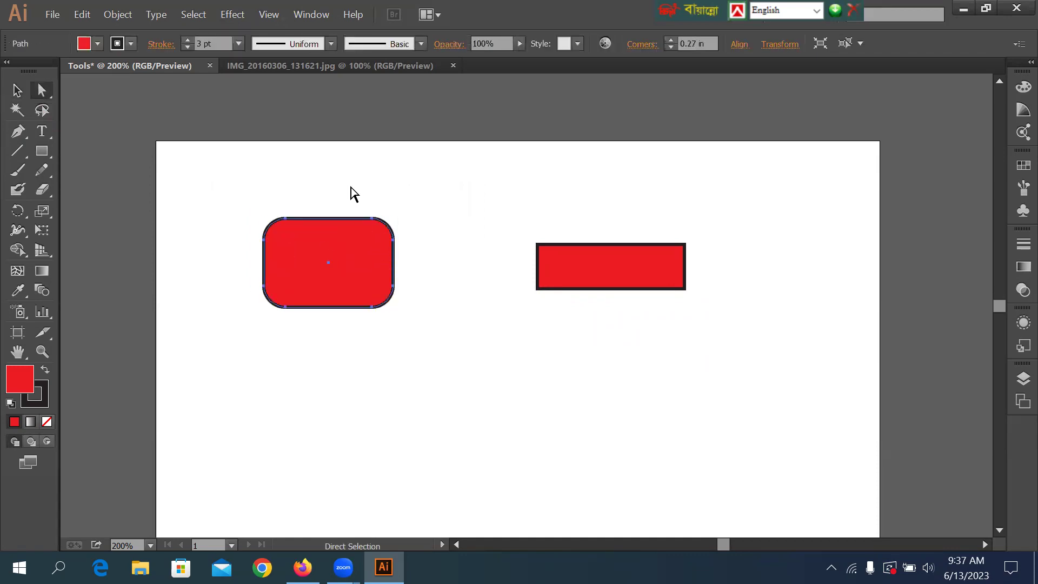
left_click(354, 195)
left_click_drag(527, 221, 792, 363)
Fill the rounded rectangle with CMYK Blue
left_click(335, 253)
left_click(98, 43)
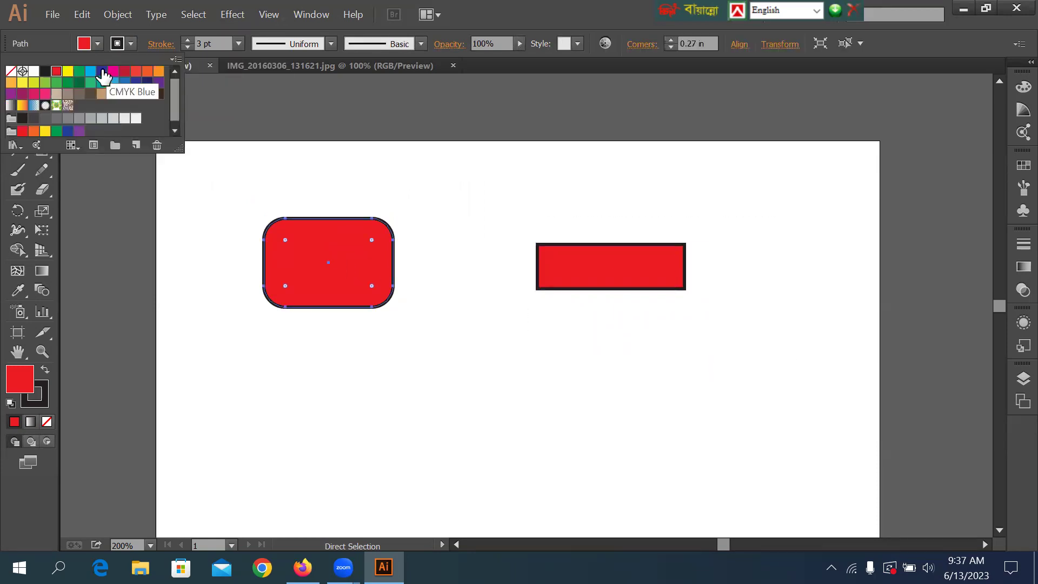
left_click(103, 77)
left_click(378, 188)
left_click(430, 196)
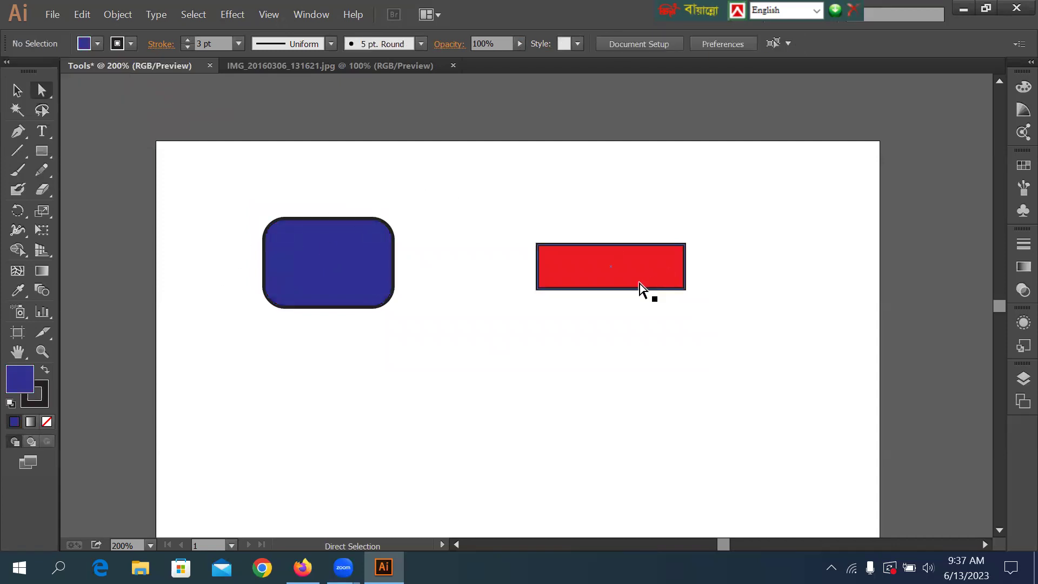
Copy the rounded rectangle's blue fill and stroke onto the flat red rectangle with the Eyedropper tool
left_click_drag(500, 221, 806, 329)
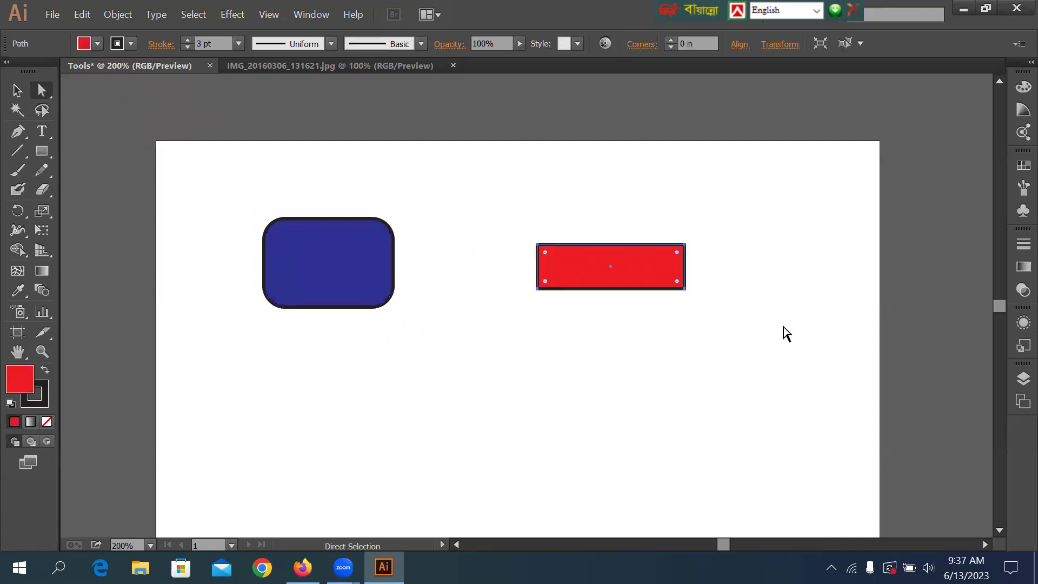
left_click(18, 291)
left_click(314, 245)
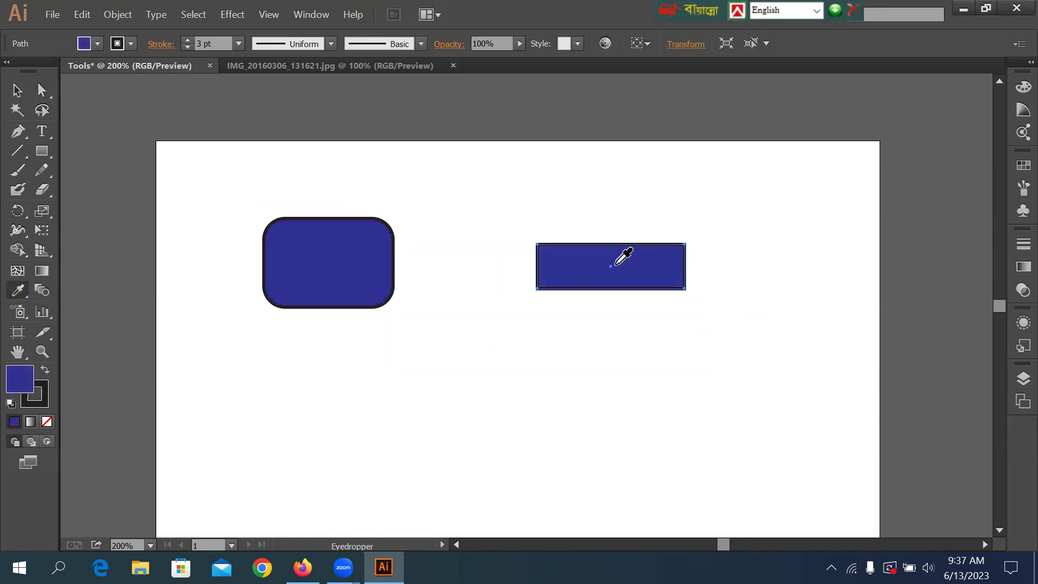
left_click(16, 90)
left_click(423, 161)
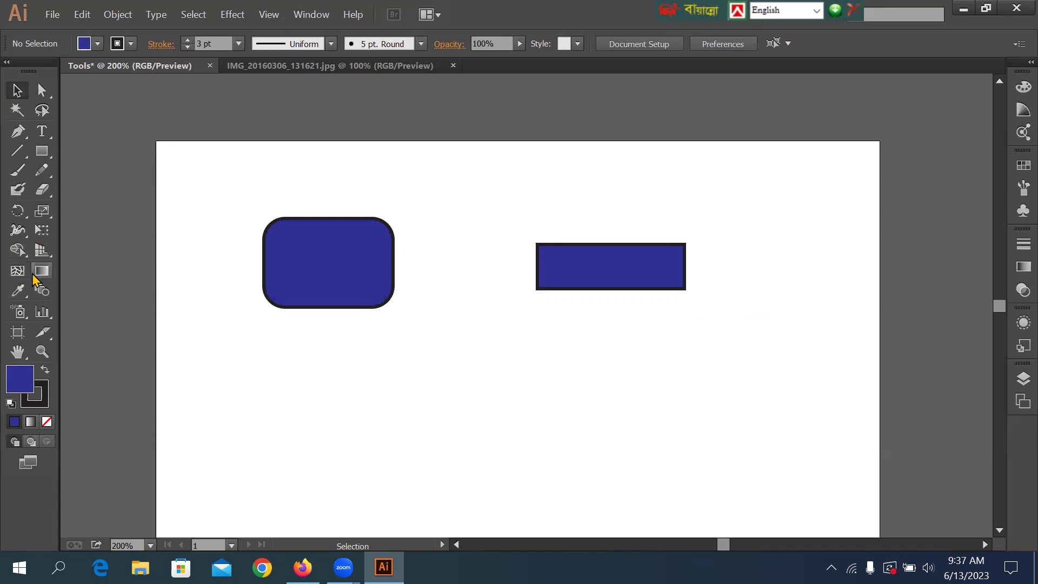
Delete both blue shapes from the artboard and close the IMG_20160306_131621.jpg document
left_click_drag(196, 187, 781, 322)
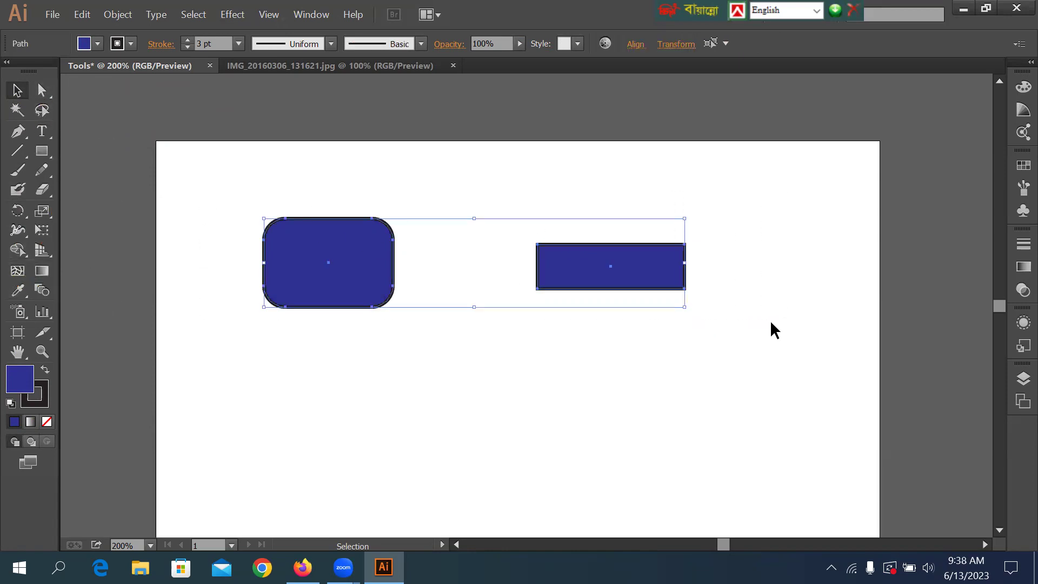
key("Delete")
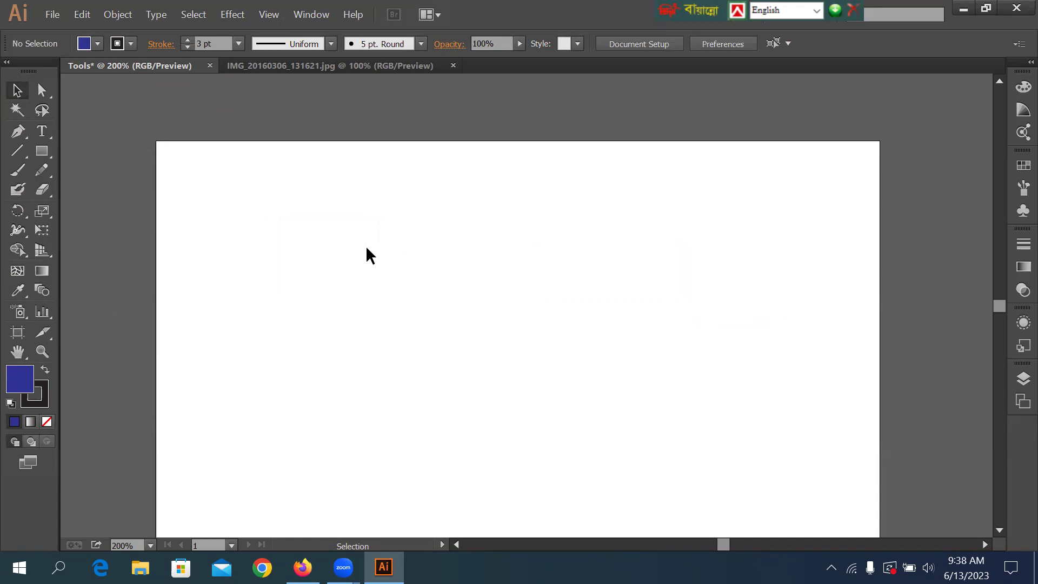
left_click(298, 66)
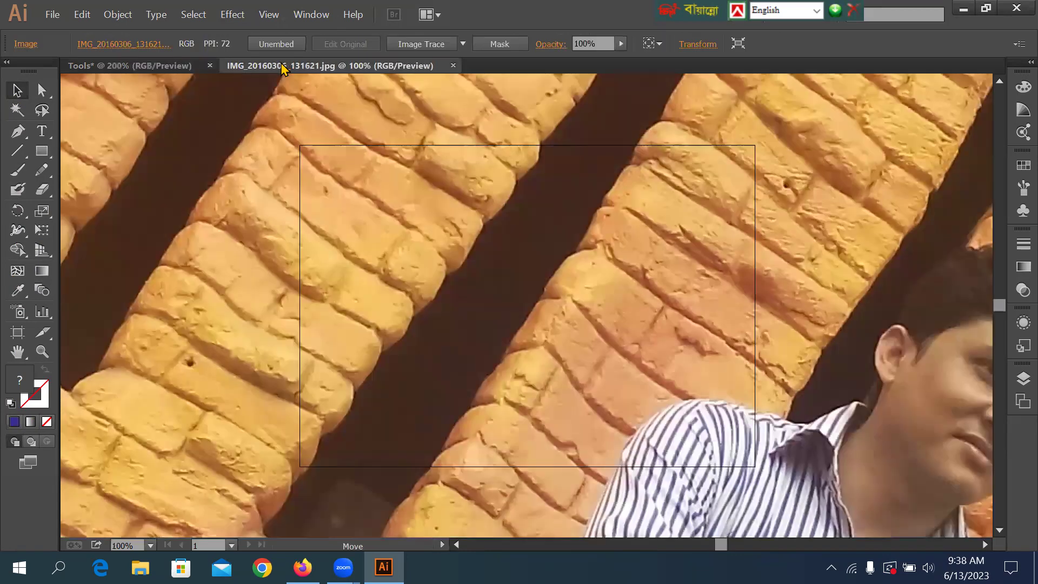
left_click(453, 65)
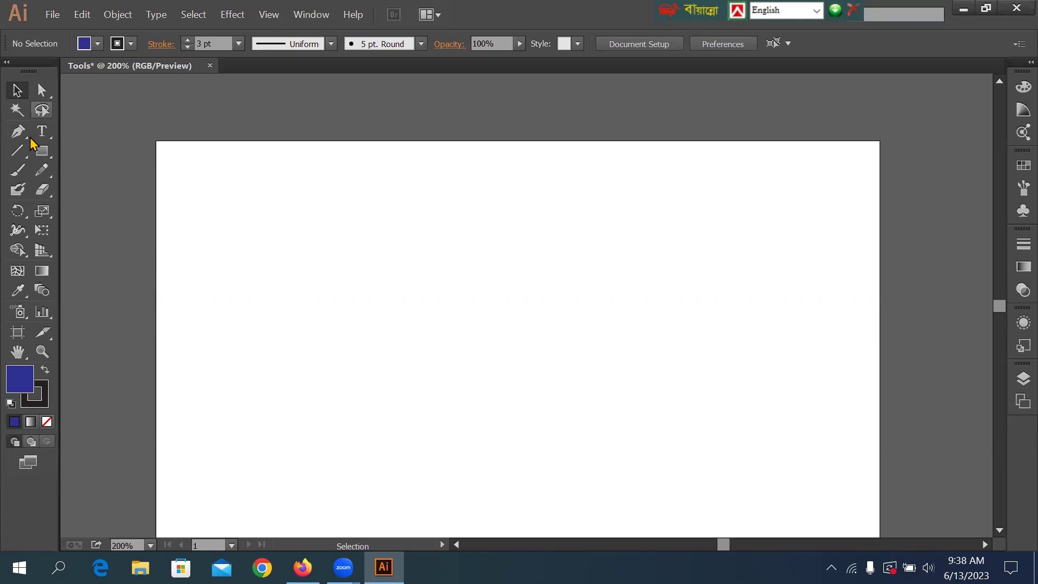
Draw two blue rectangles side by side on the artboard, the second and flatter one about 2.08 by 0.83 in
left_click(42, 150)
left_click_drag(226, 204, 356, 318)
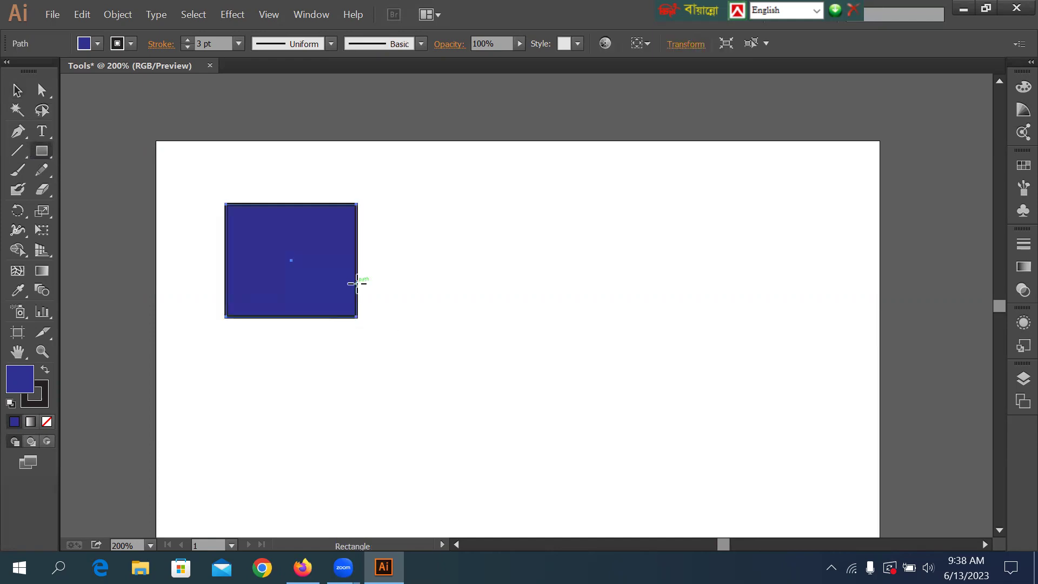
left_click_drag(493, 228, 655, 293)
left_click(18, 90)
key("m")
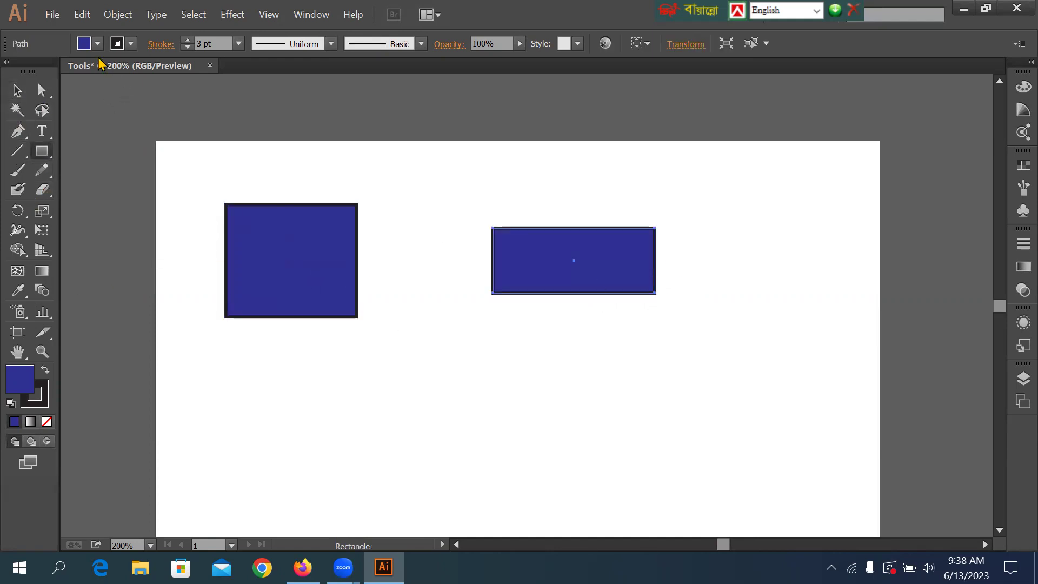
left_click(248, 237)
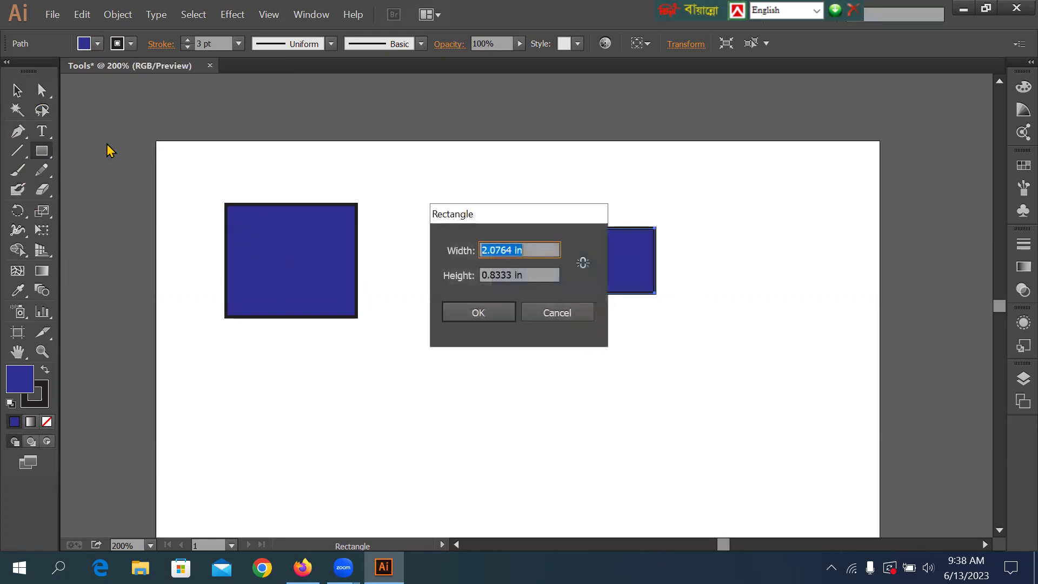
key("Escape")
Fill the flatter rectangle with yellow
left_click(98, 44)
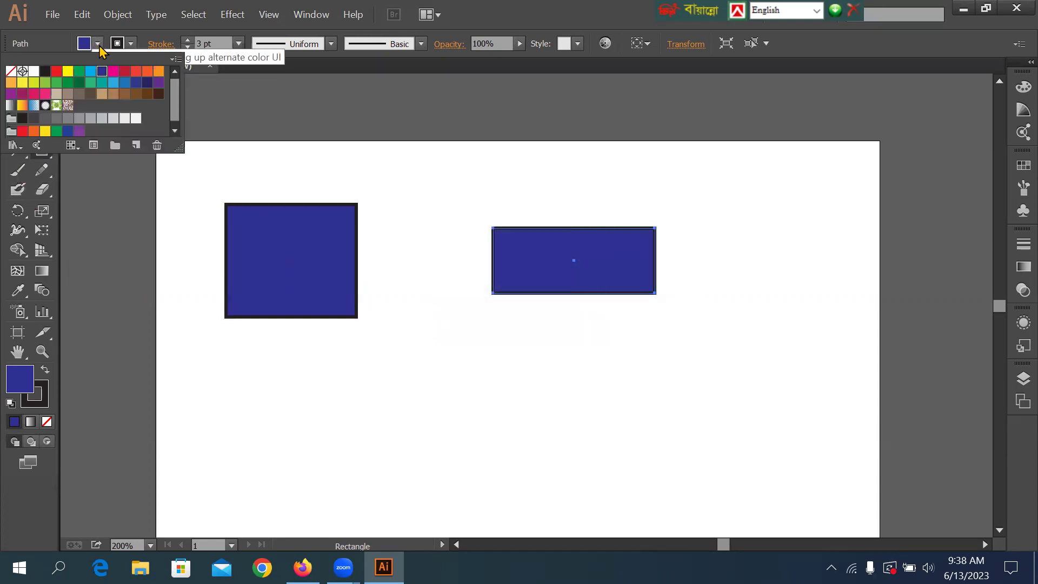
left_click(68, 71)
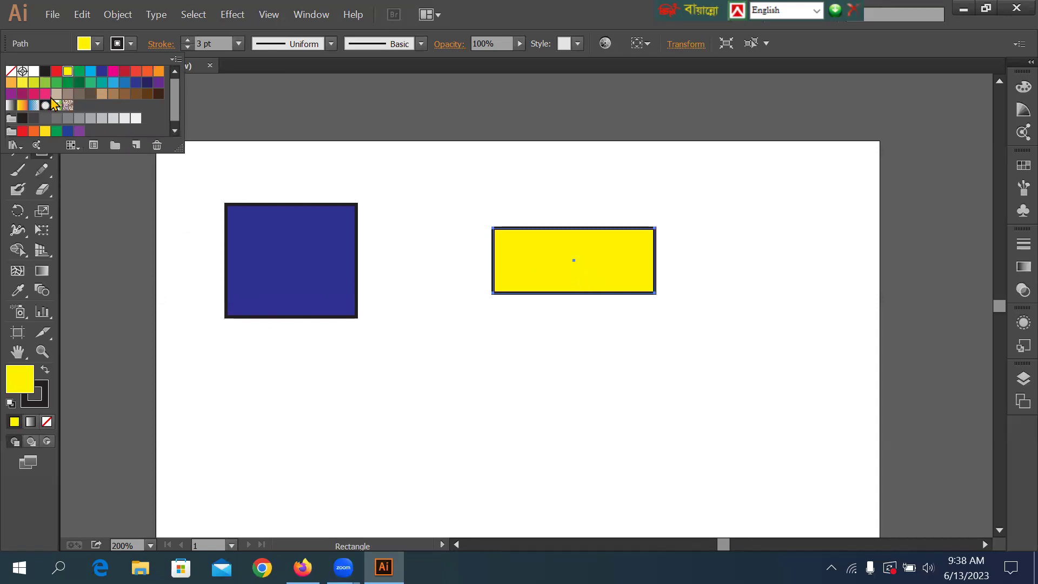
left_click(504, 37)
left_click(13, 95)
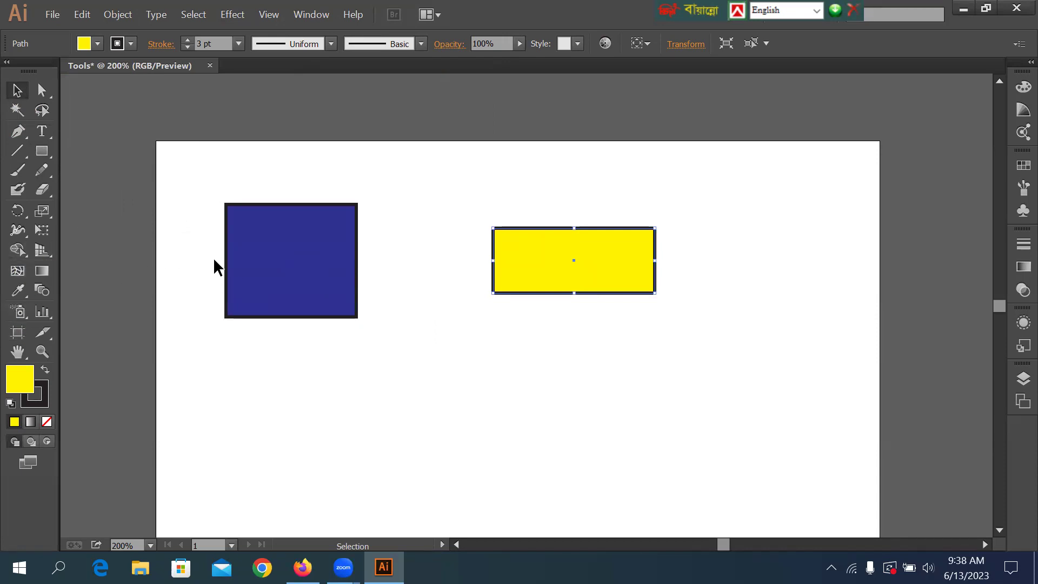
Copy the blue fill from the taller rectangle onto the yellow rectangle with the Eyedropper tool and deselect it
left_click(18, 291)
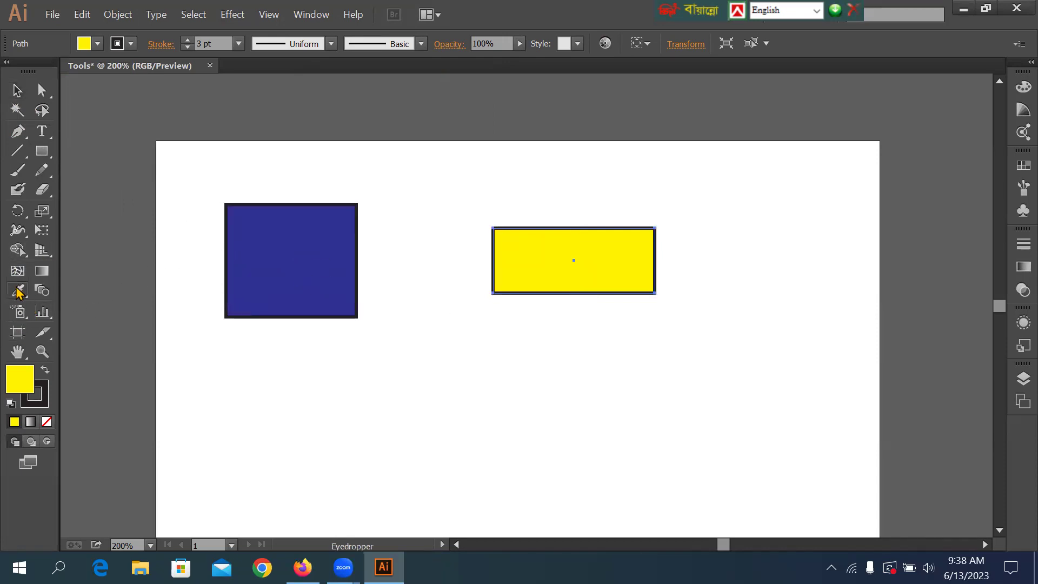
left_click(286, 249)
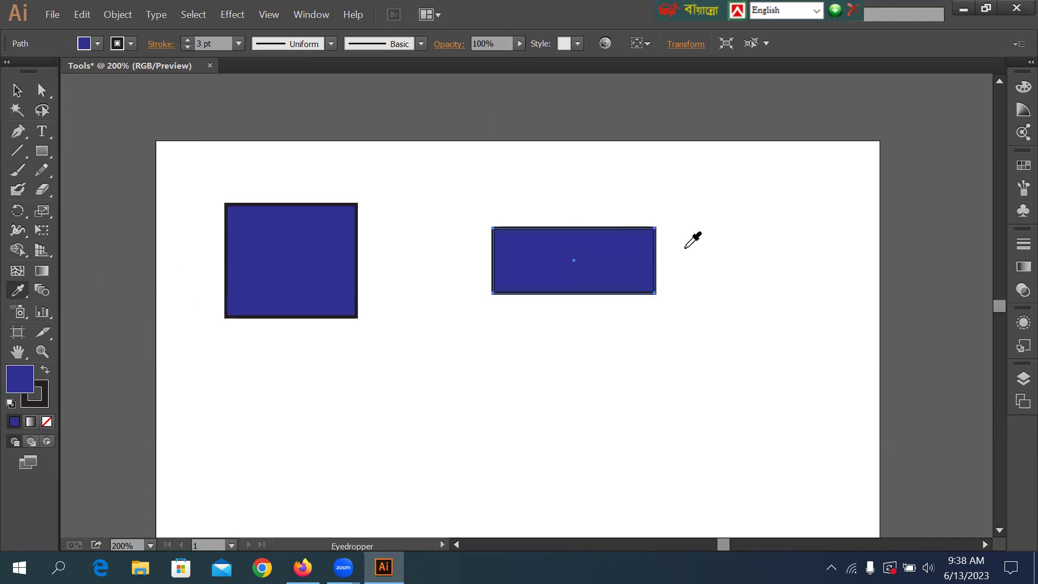
left_click(17, 91)
left_click(452, 214)
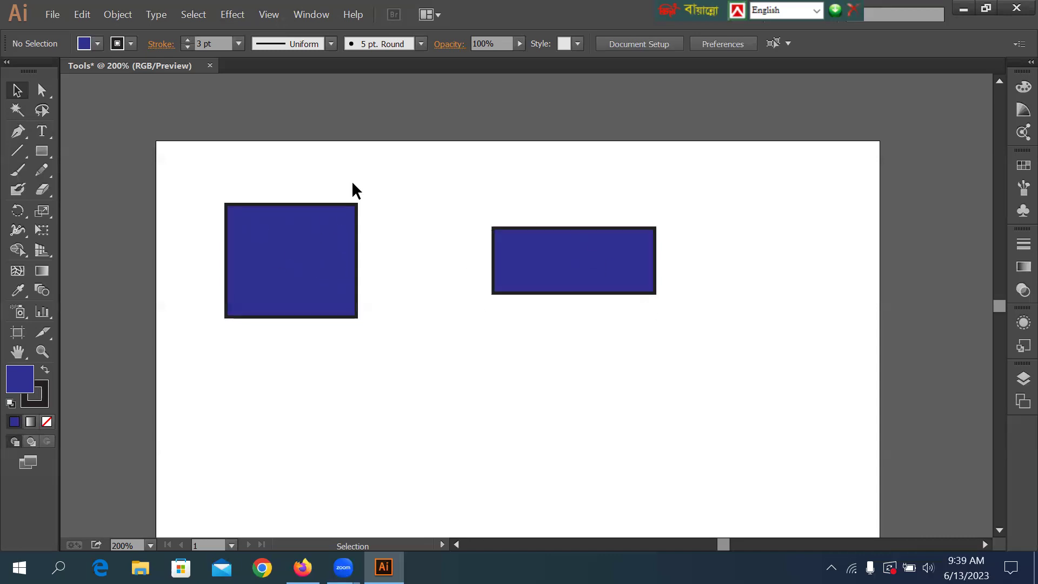
Undo the rectangle, text, photo and green curve edits back to the artwork with the green shapes and the potted flower
key("ctrl")
key("ctrl+z")
key("ctrl+z")
key("ctrl+z")
key("ctrl+z")
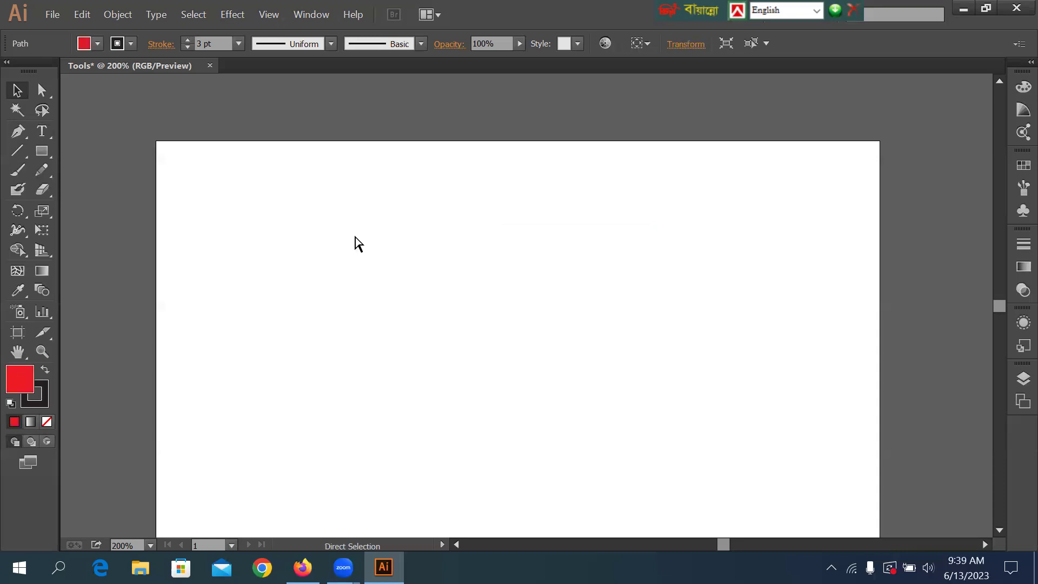
key("ctrl+z")
key("ctrl+z")
key("ctrl+z")
key("ctrl+z")
key("ctrl+z")
key("ctrl+z")
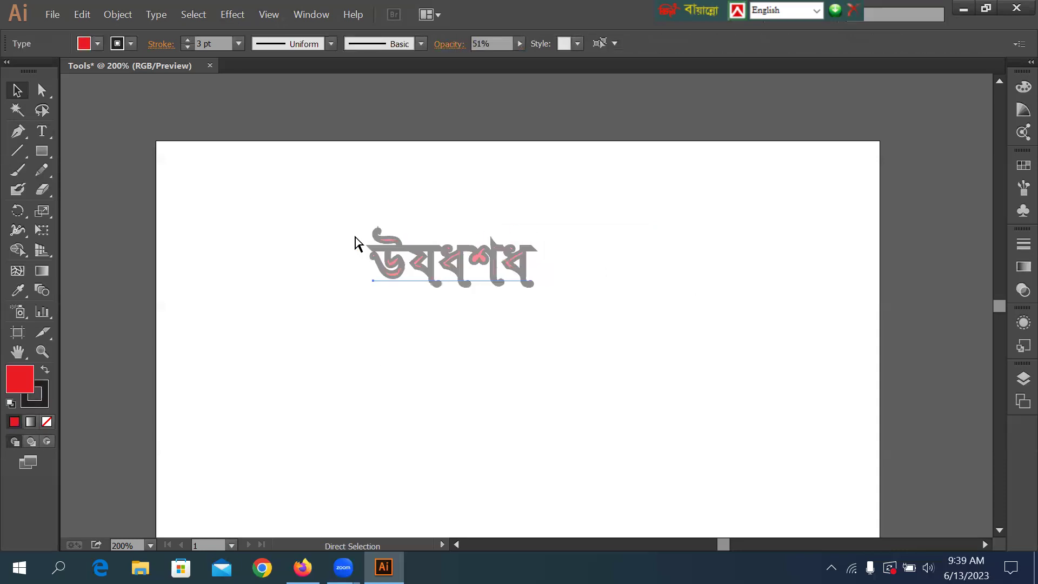
key("ctrl+z")
key("ctrl+z")
key("ctrl+z")
key("ctrl+z")
key("ctrl+z")
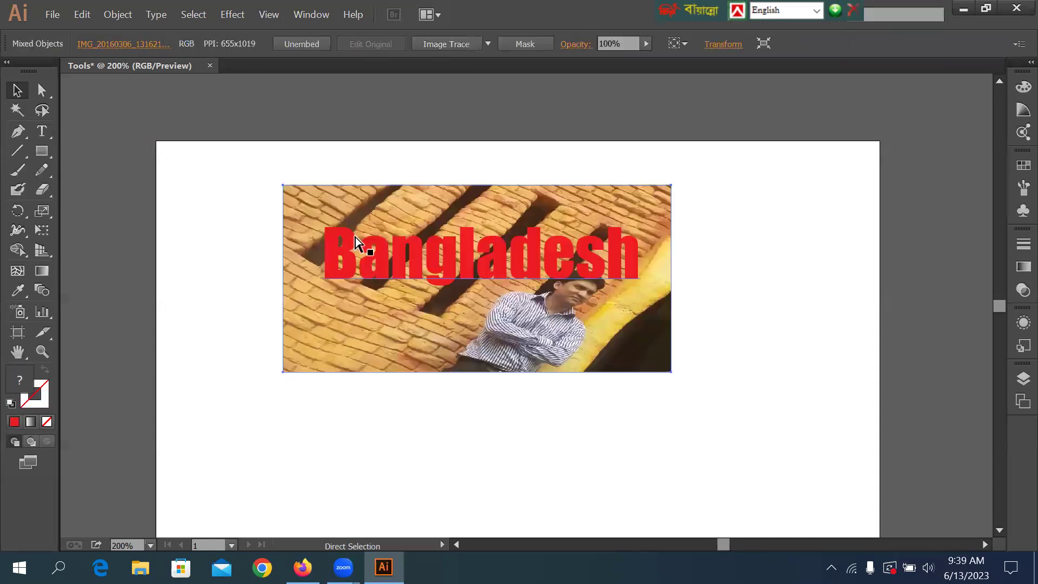
key("ctrl+z")
key("ctrl+z")
key("ctrl+z")
key("ctrl+z")
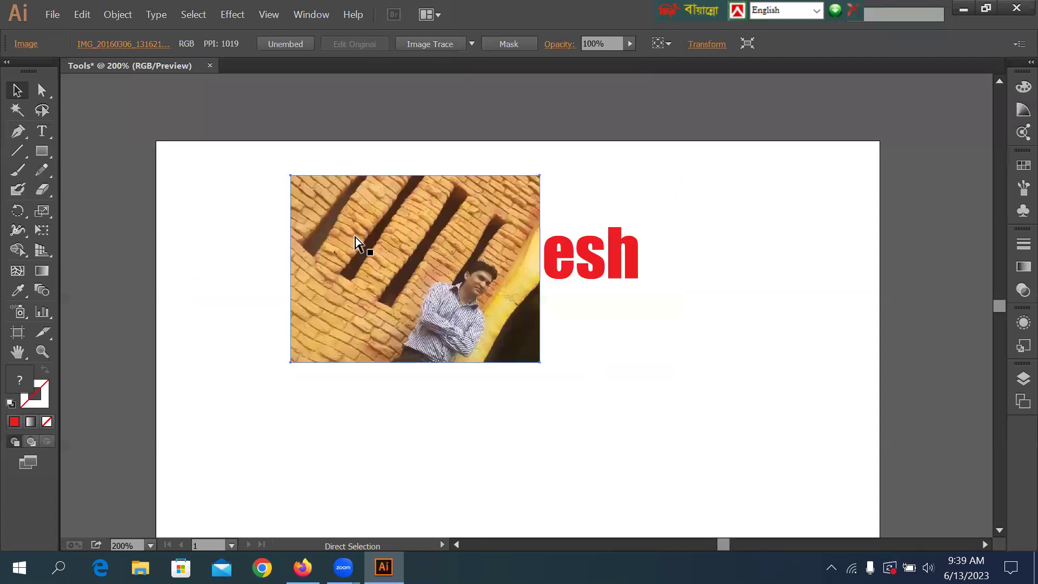
key("ctrl+z")
key("ctrl+z")
key("ctrl+z")
key("ctrl+z")
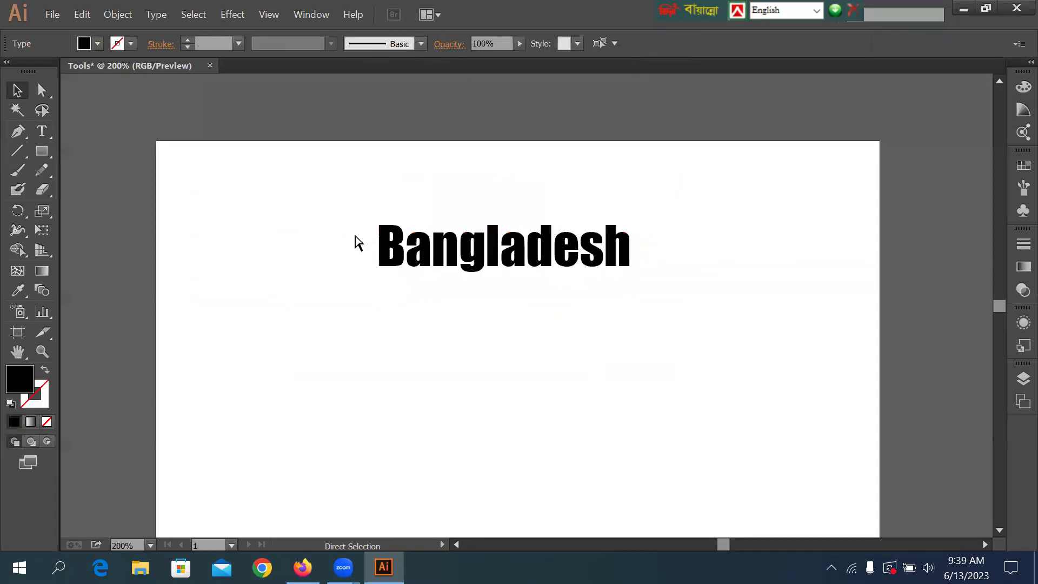
key("ctrl+z")
key("ctrl+z")
key("ctrl+z")
key("ctrl+z")
key("ctrl+z")
key("ctrl+z")
key("ctrl+z")
key("ctrl+z")
key("ctrl+z")
key("ctrl+z")
key("ctrl+z")
key("ctrl+z")
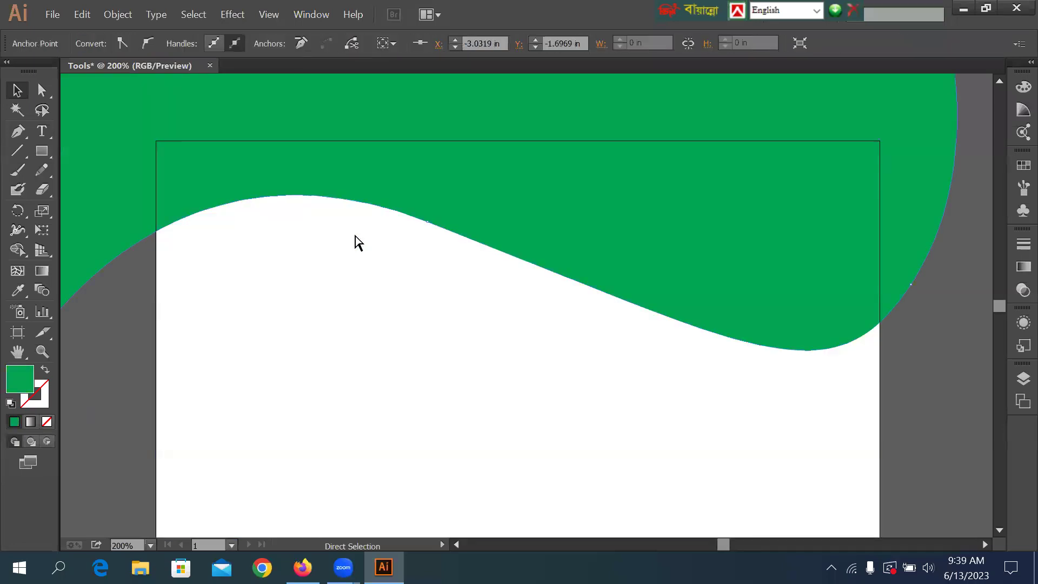
key("ctrl+z")
key("ctrl+z")
key("ctrl+z")
key("ctrl+z")
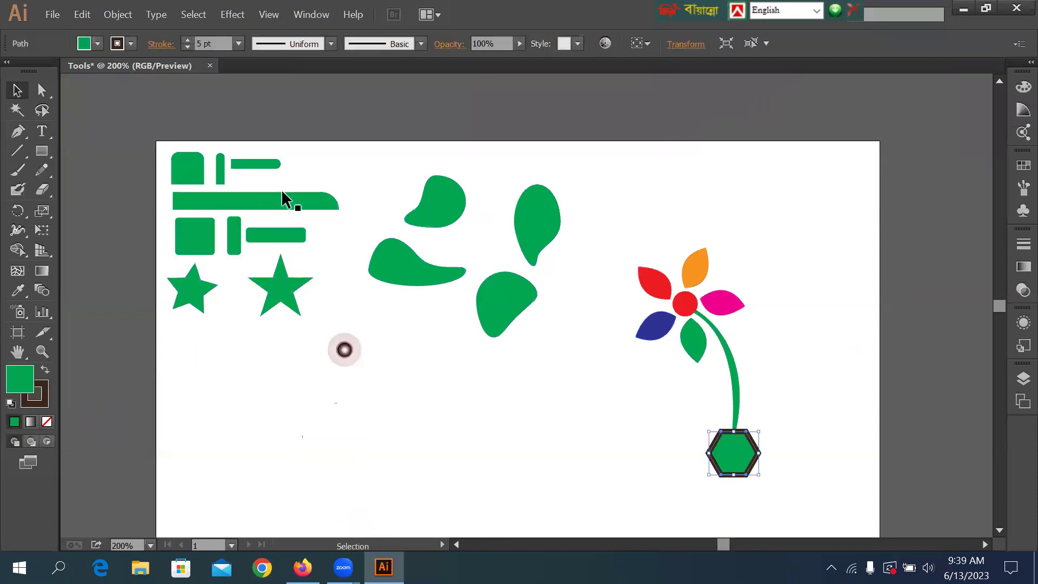
Set up an export of the artwork to the Desktop as a JPEG named "Home work- class-7"
left_click(52, 15)
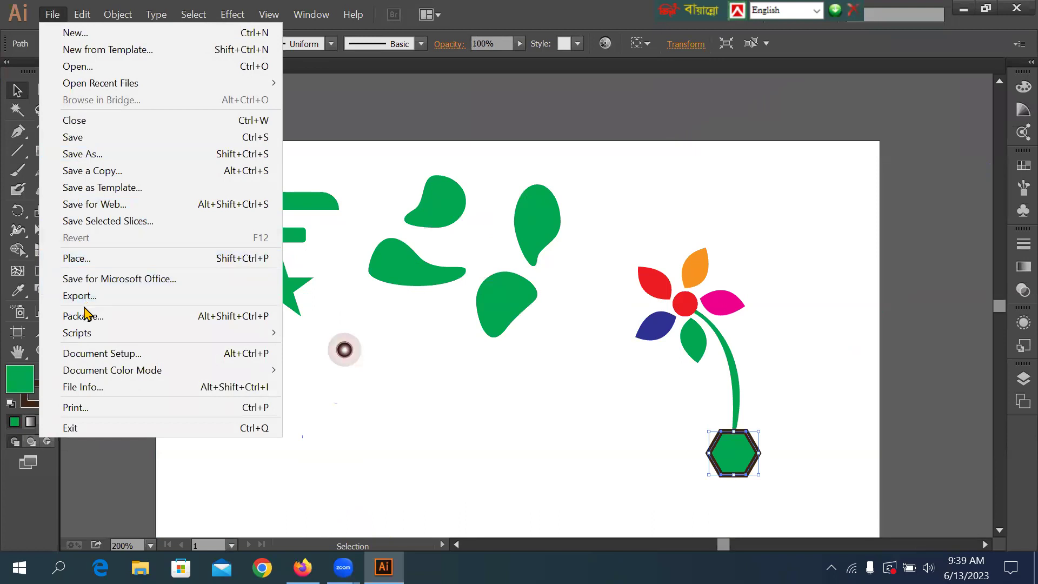
left_click(79, 296)
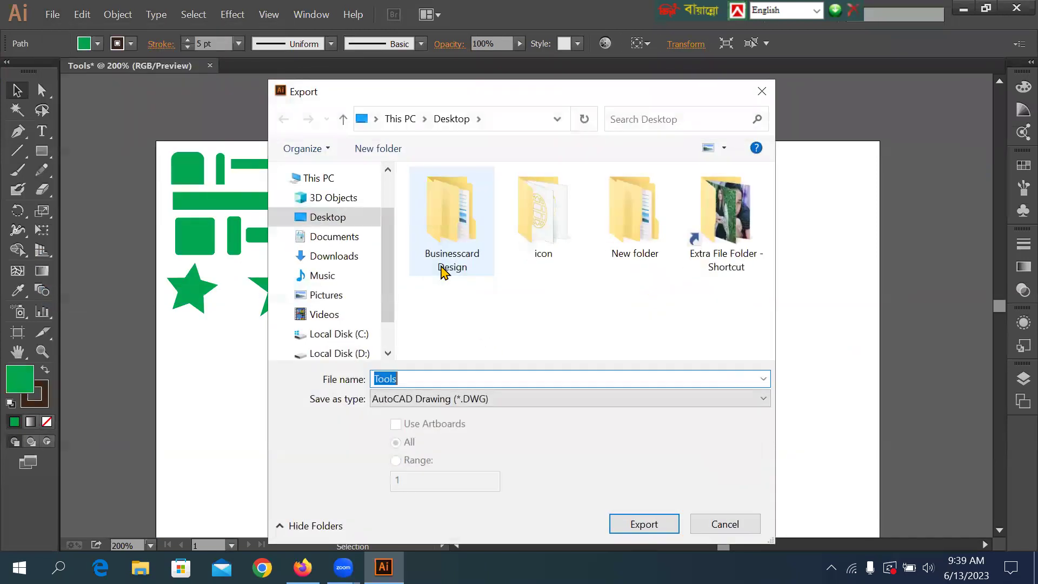
left_click(327, 219)
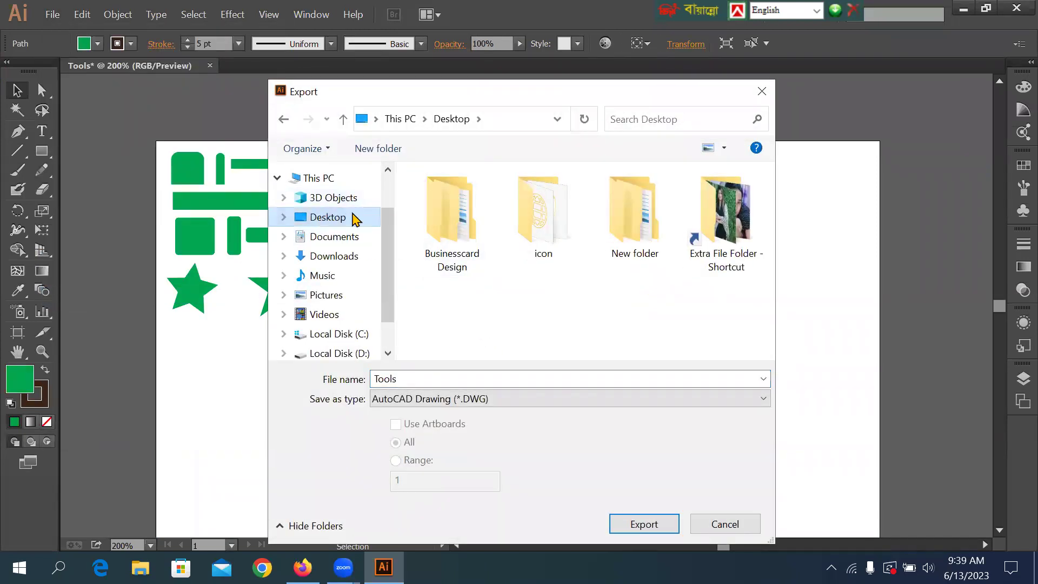
left_click(423, 398)
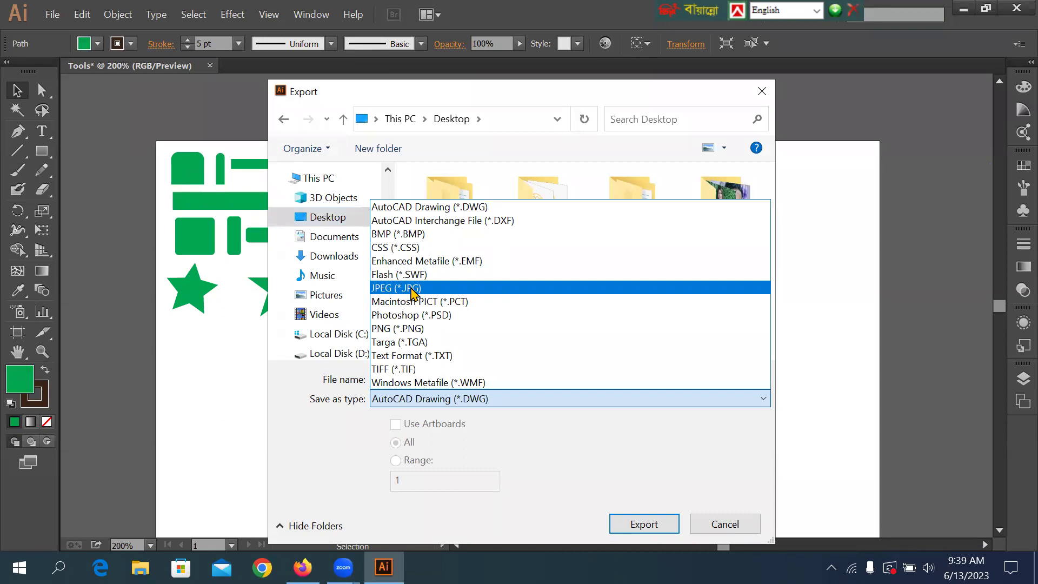
left_click(412, 289)
left_click(421, 377)
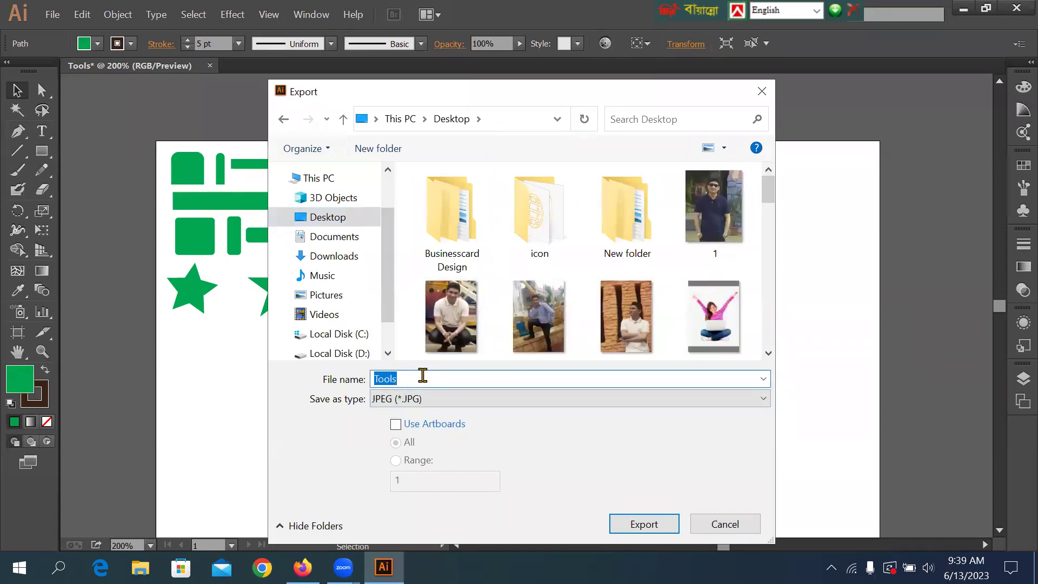
type("Home work- class-7")
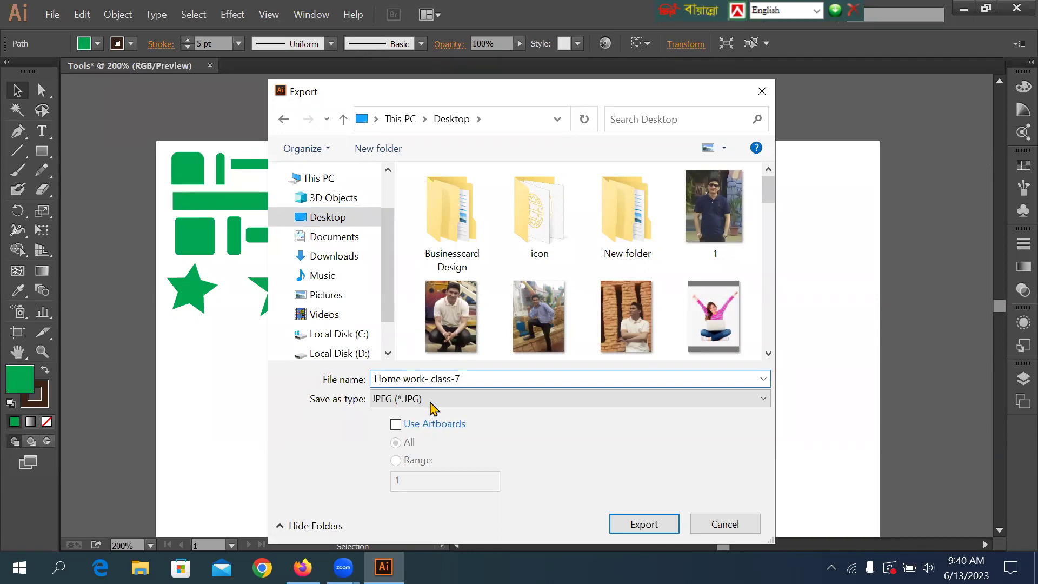
Export all artboards using the Use Artboards option, raising the JPEG quality towards the larger-file end
left_click(394, 425)
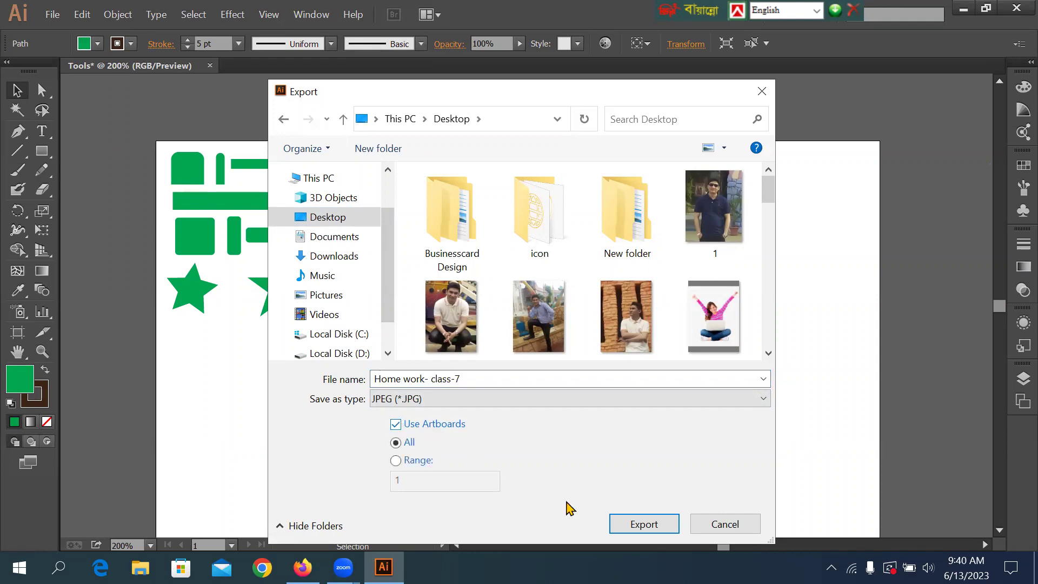
left_click(636, 527)
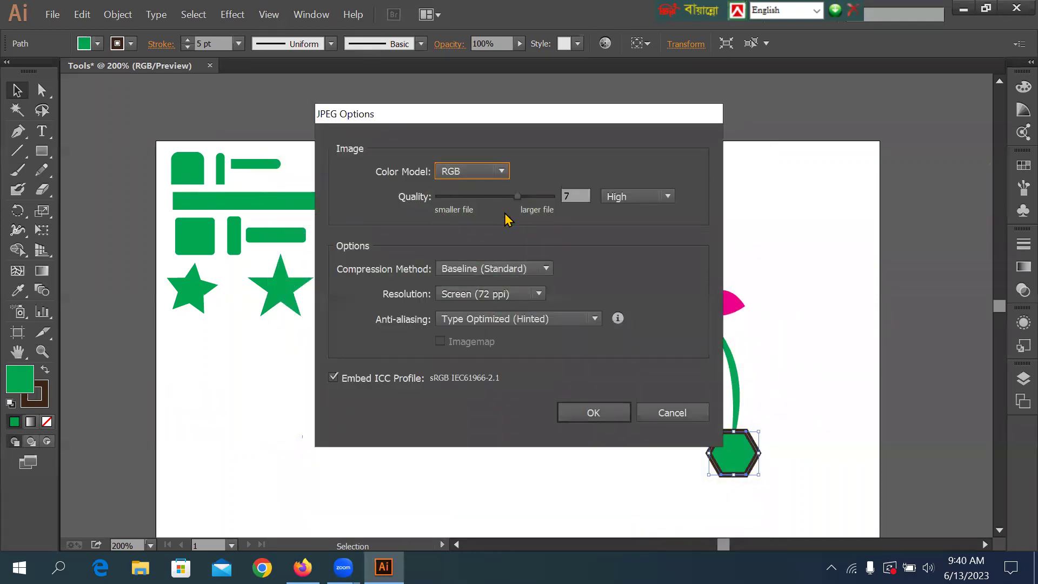
left_click(551, 197)
left_click(592, 412)
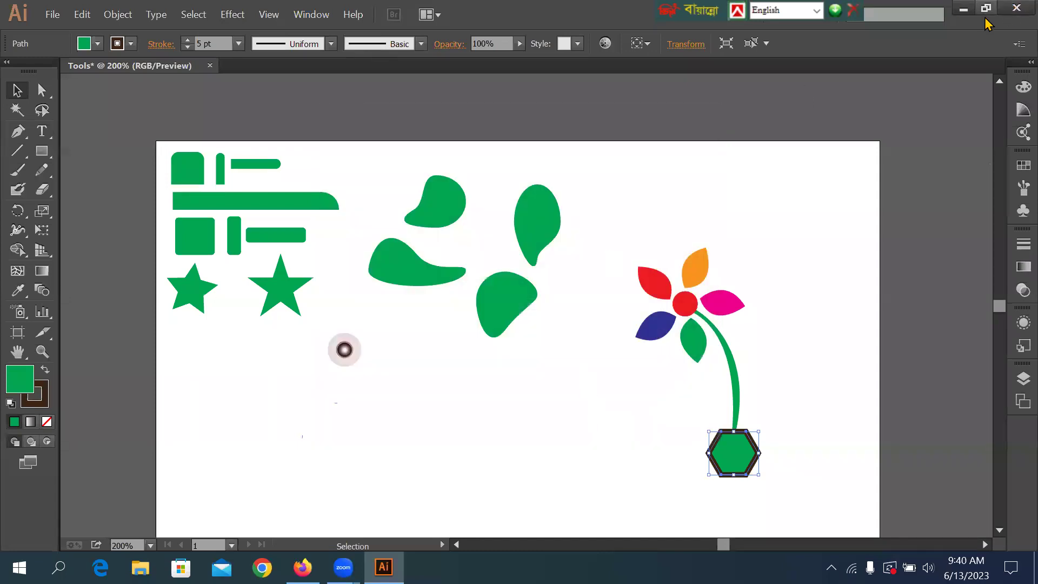
Check the Screenshot_7 and exported Home work- class-7-01 images from the Windows desktop, closing each one
left_click(963, 8)
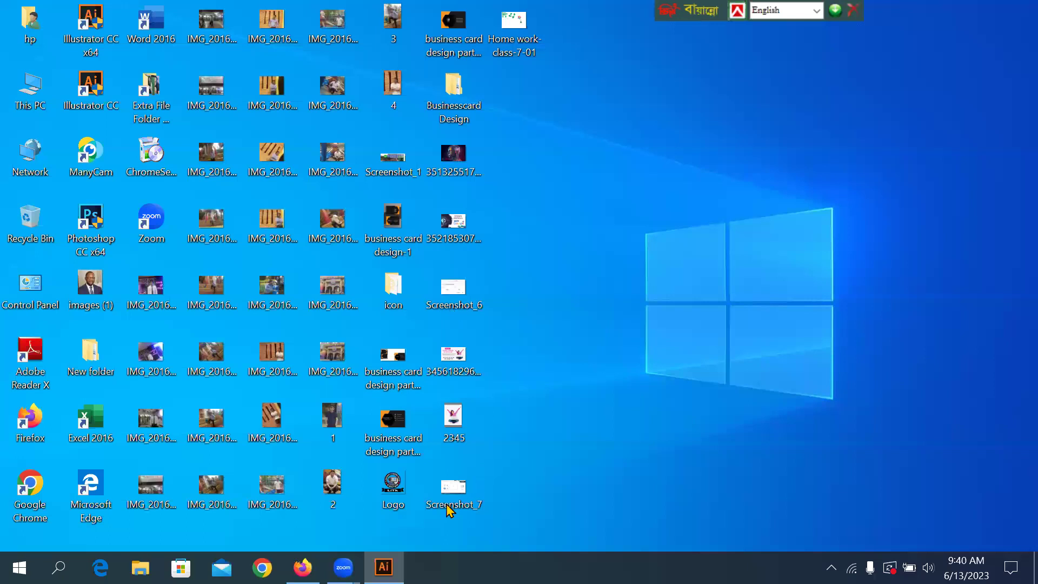
double_click(453, 490)
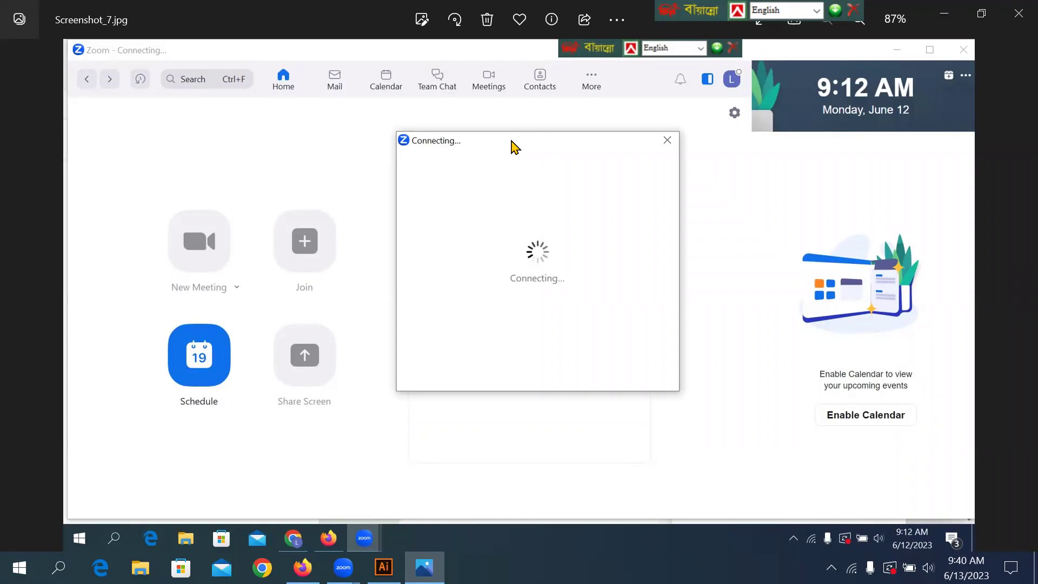
left_click(1016, 16)
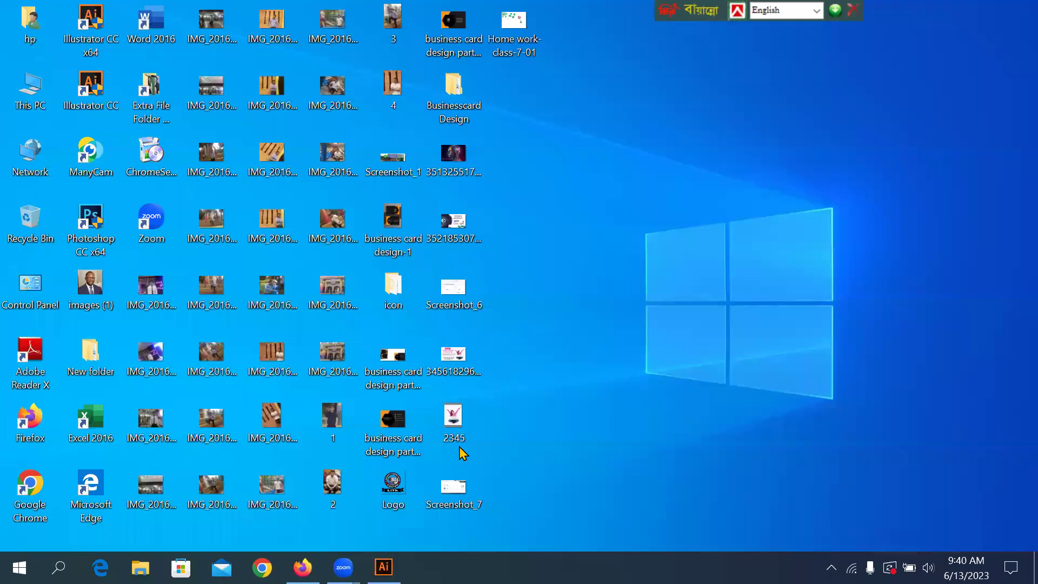
double_click(517, 39)
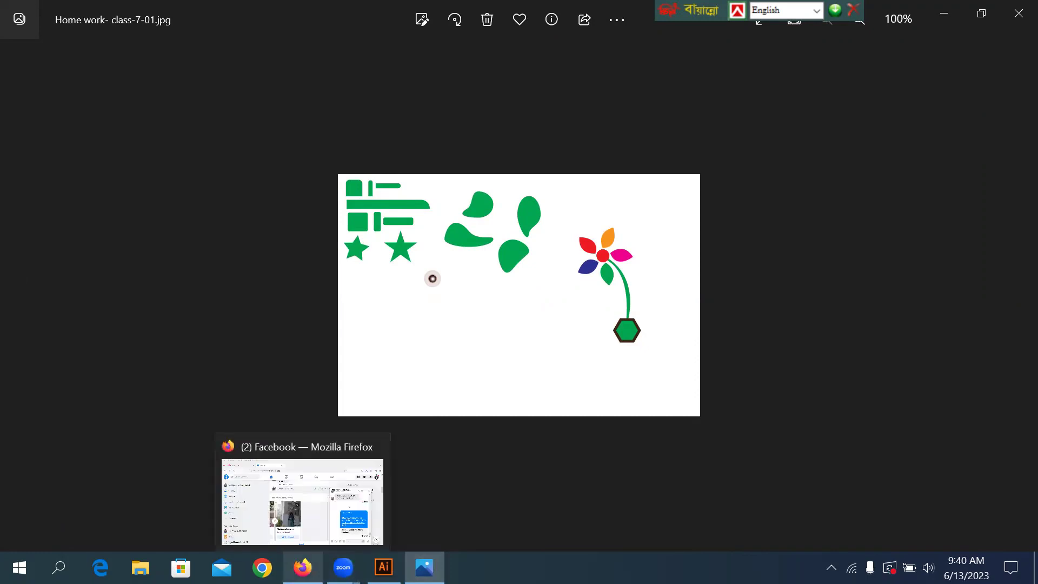
left_click(303, 567)
left_click(302, 567)
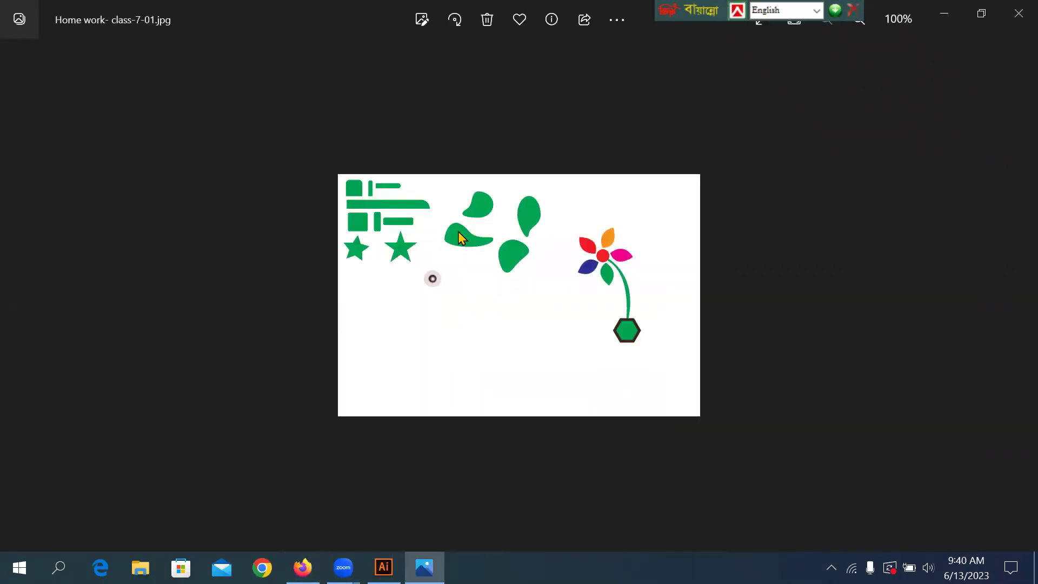
left_click(1015, 16)
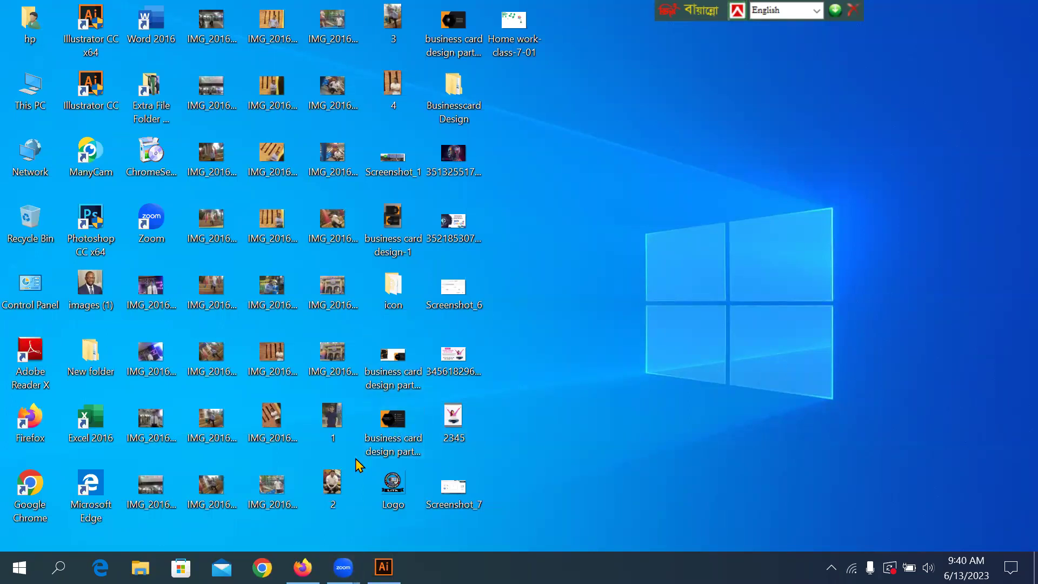
Move the floating Bangla keyboard language bar farther right along the upper edge of the desktop
mouse_move(346, 562)
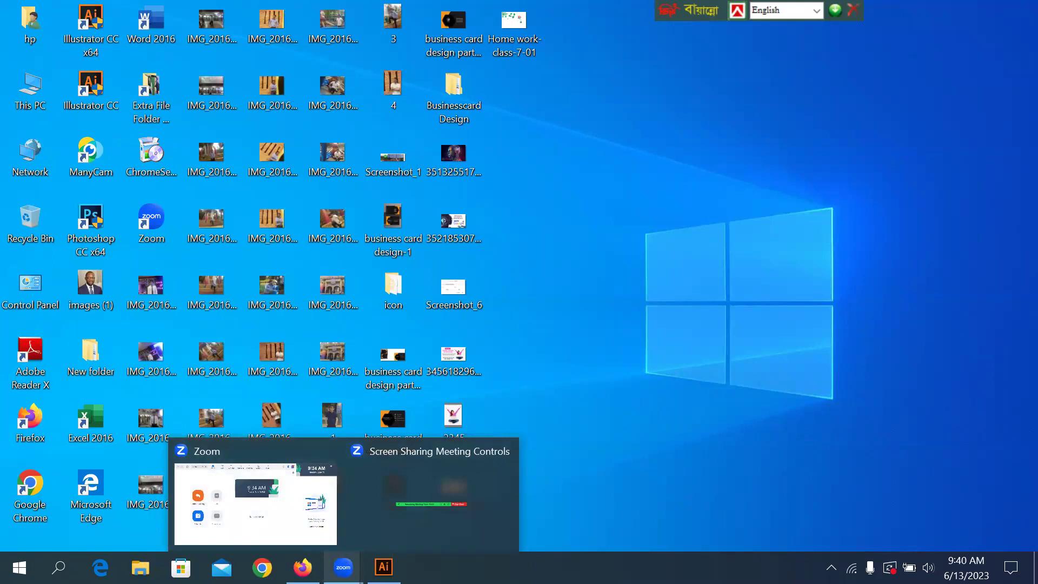
left_click(281, 510)
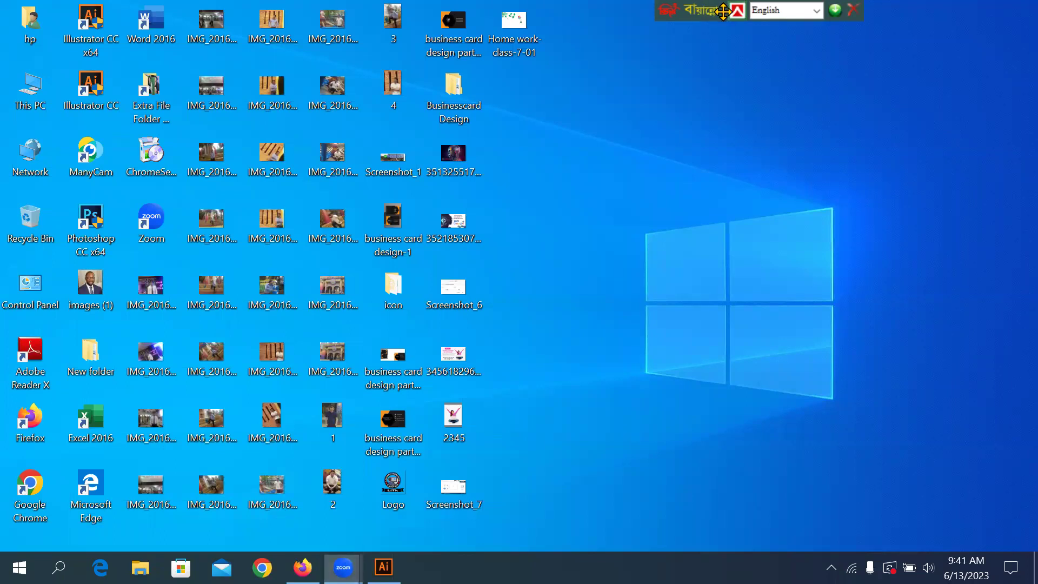
left_click_drag(723, 12, 925, 12)
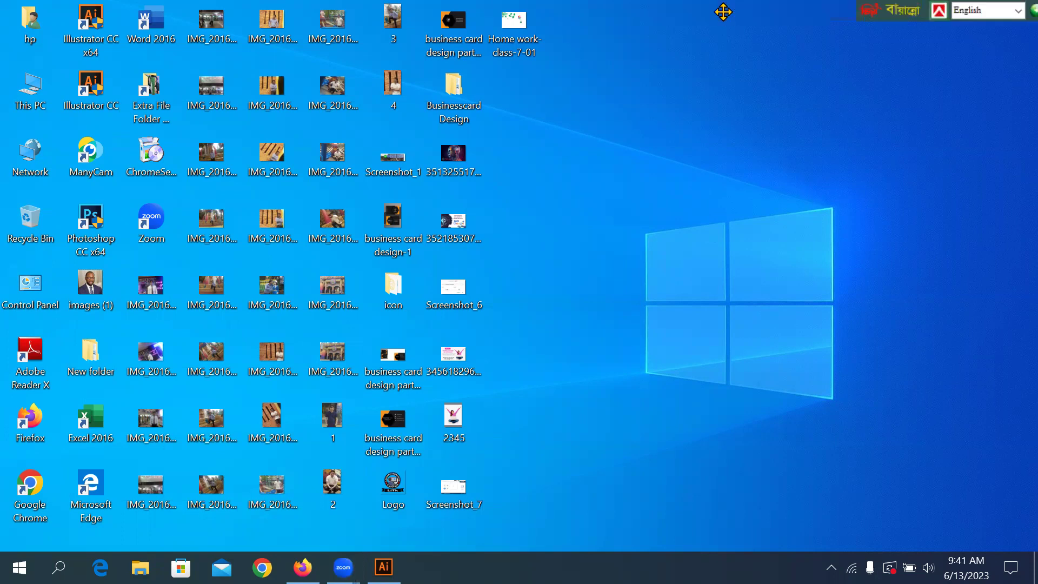